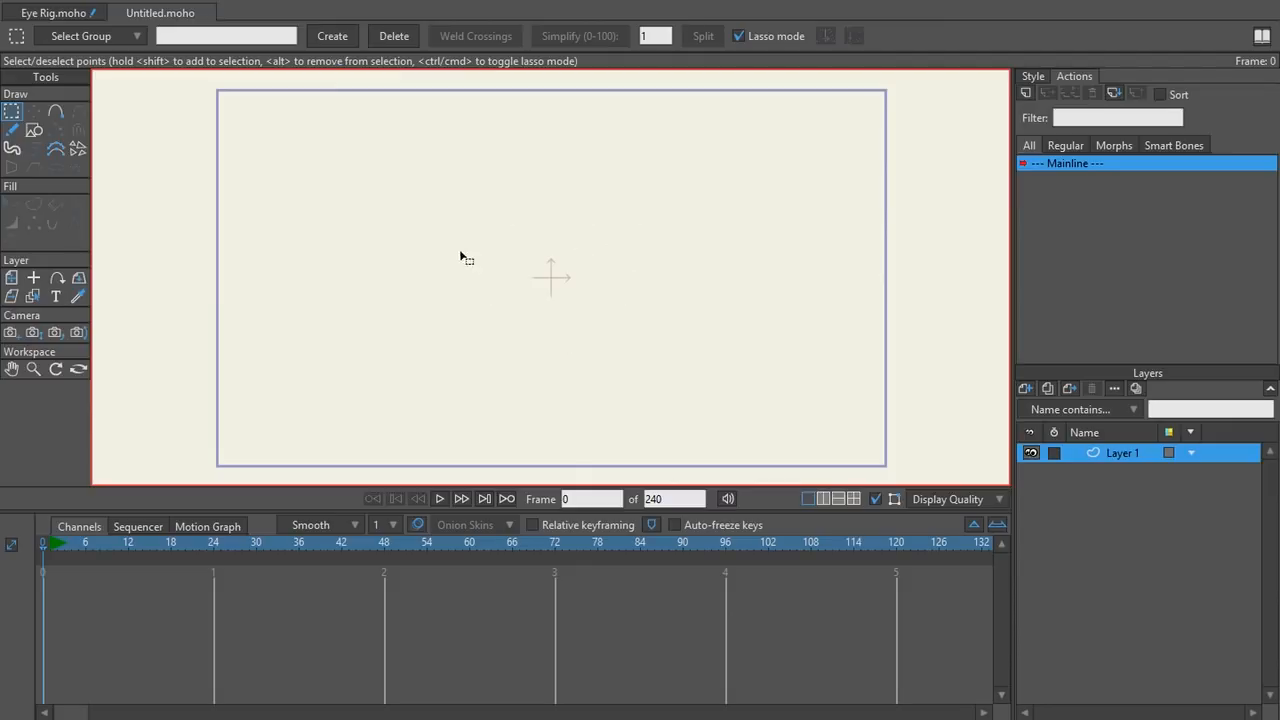
- Rename the existing vector layer to Eyeball
{"action": "double_click", "coordinate": [1113, 455]}
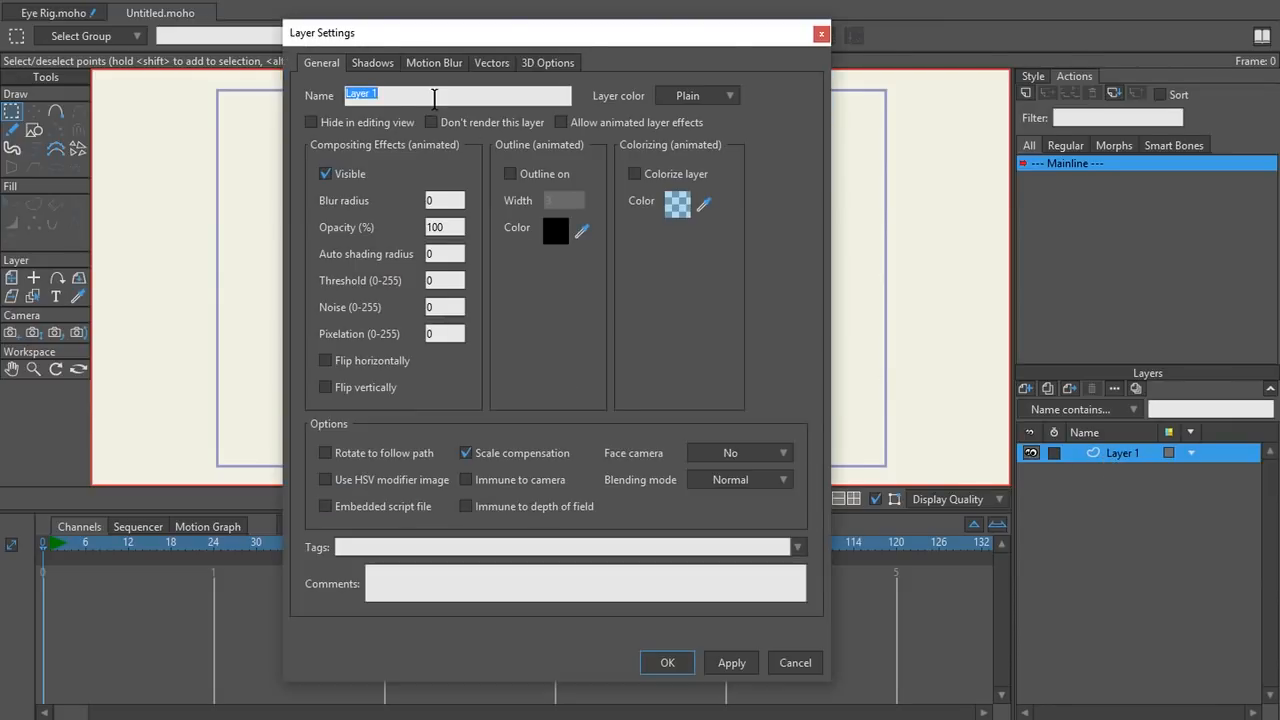
{"action": "type", "text": "Eyeball"}
{"action": "key", "text": "Return"}
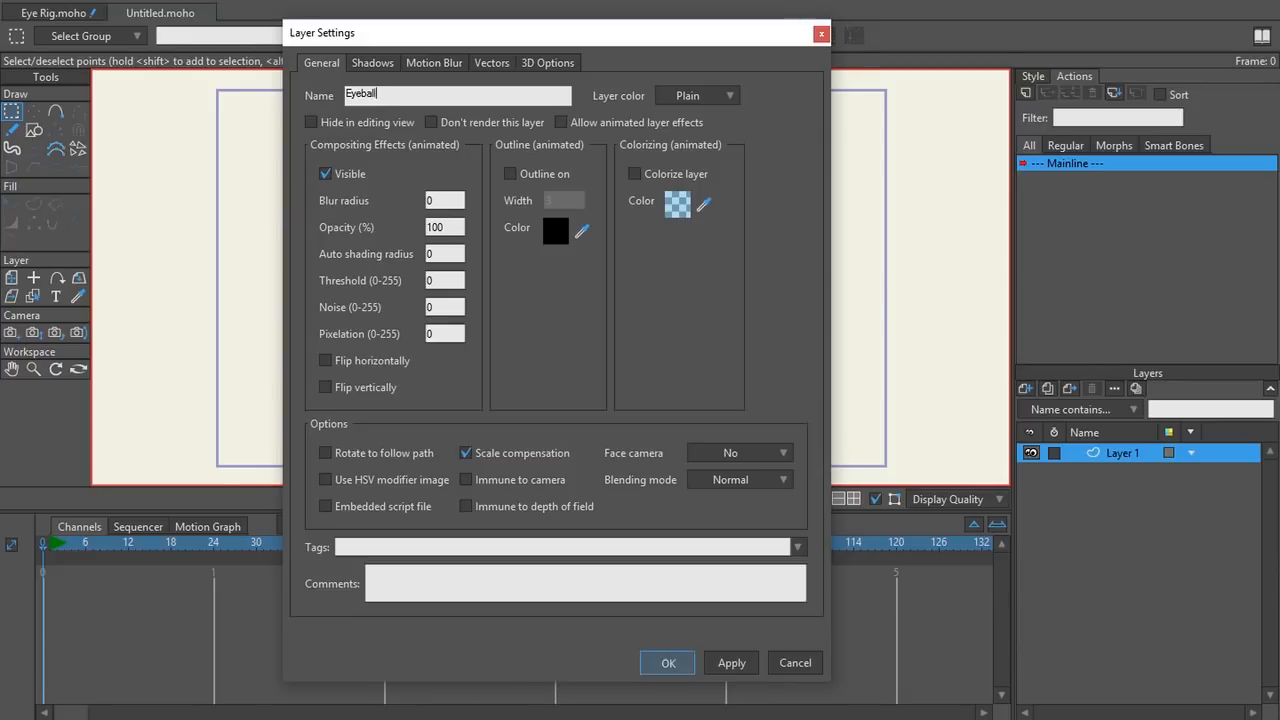
- Draw a white circle without a stroke, centred on the canvas origin, on the Eyeball layer
{"action": "left_click", "coordinate": [34, 130]}
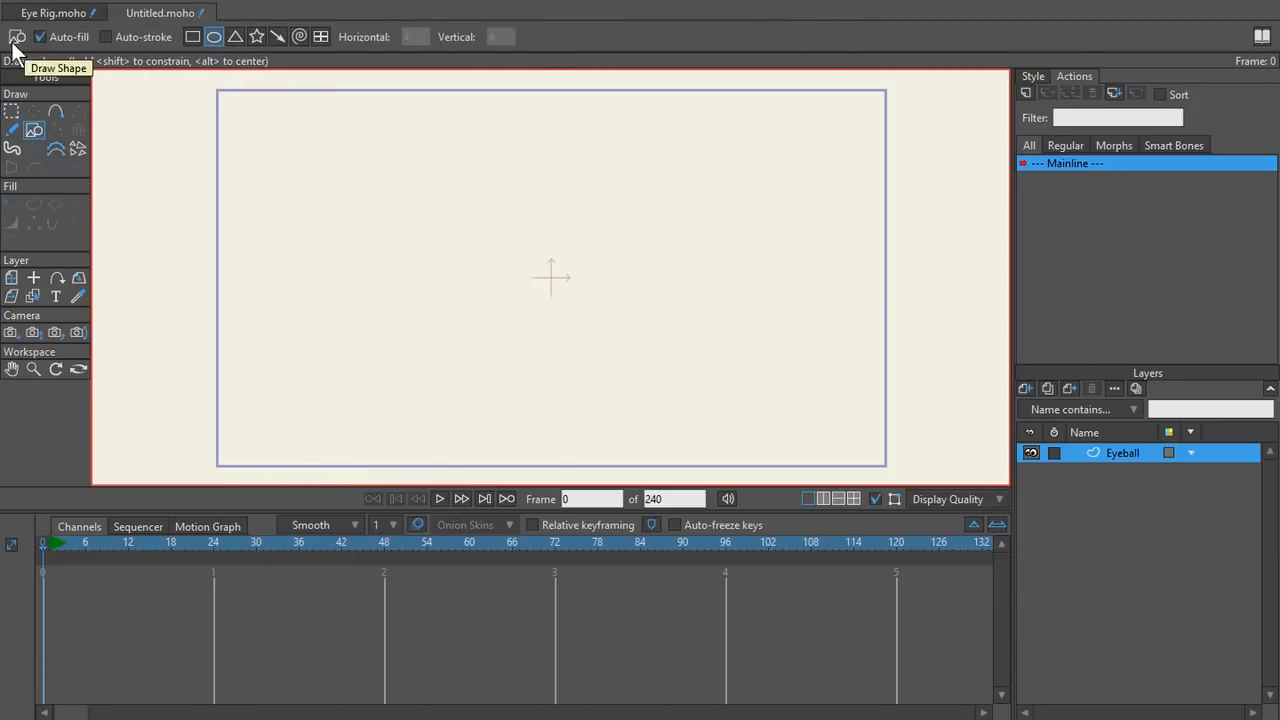
{"action": "left_click", "coordinate": [1032, 76]}
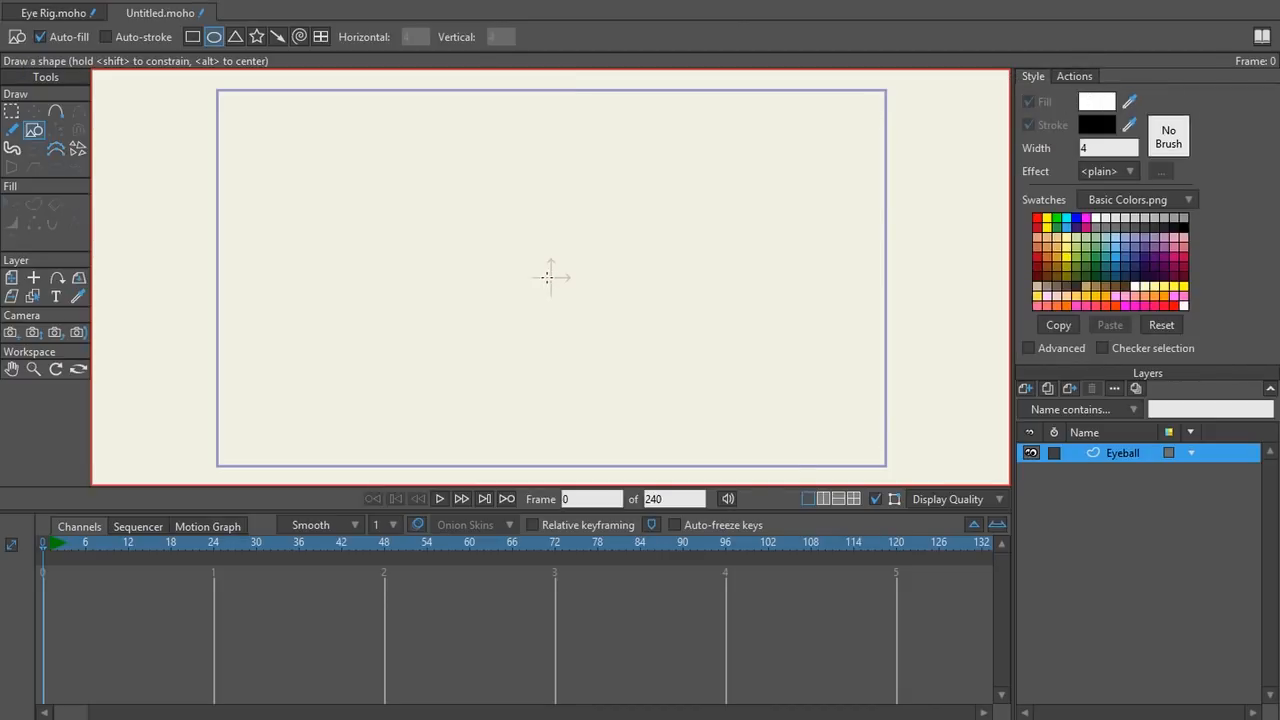
{"action": "left_click_drag", "start_coordinate": [551, 278], "coordinate": [631, 357]}
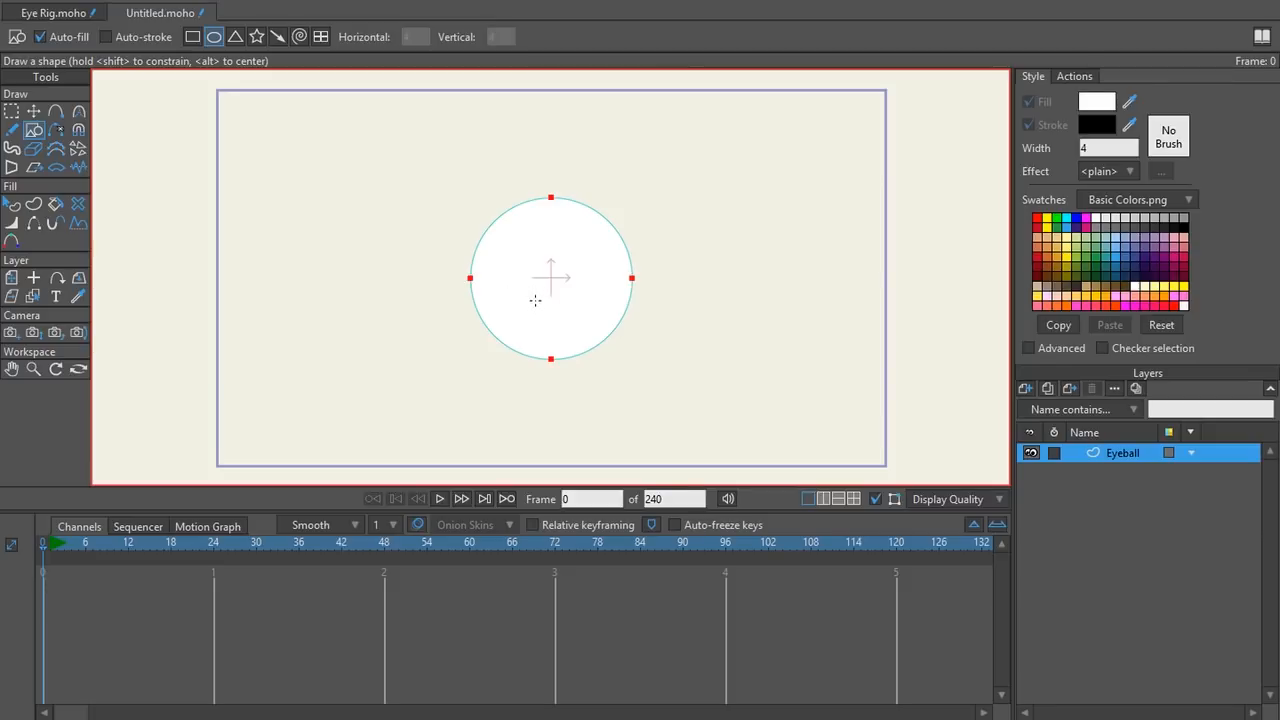
- Add a new vector layer named Pupil above the Eyeball layer
{"action": "left_click", "coordinate": [1026, 388]}
{"action": "left_click", "coordinate": [1091, 462]}
{"action": "key", "text": "BackSpace"}
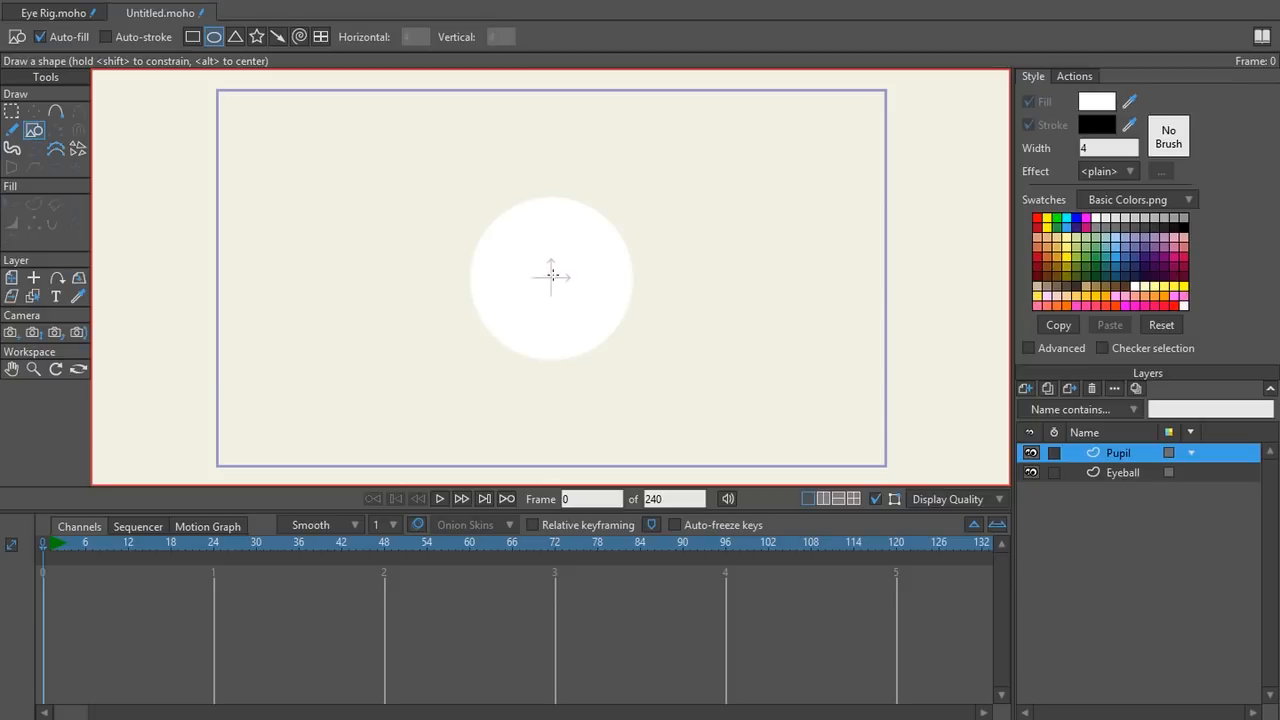
- Draw a small circle centred on the eyeball in the Pupil layer and fill it with a near-black swatch
{"action": "left_click_drag", "start_coordinate": [550, 277], "coordinate": [568, 297]}
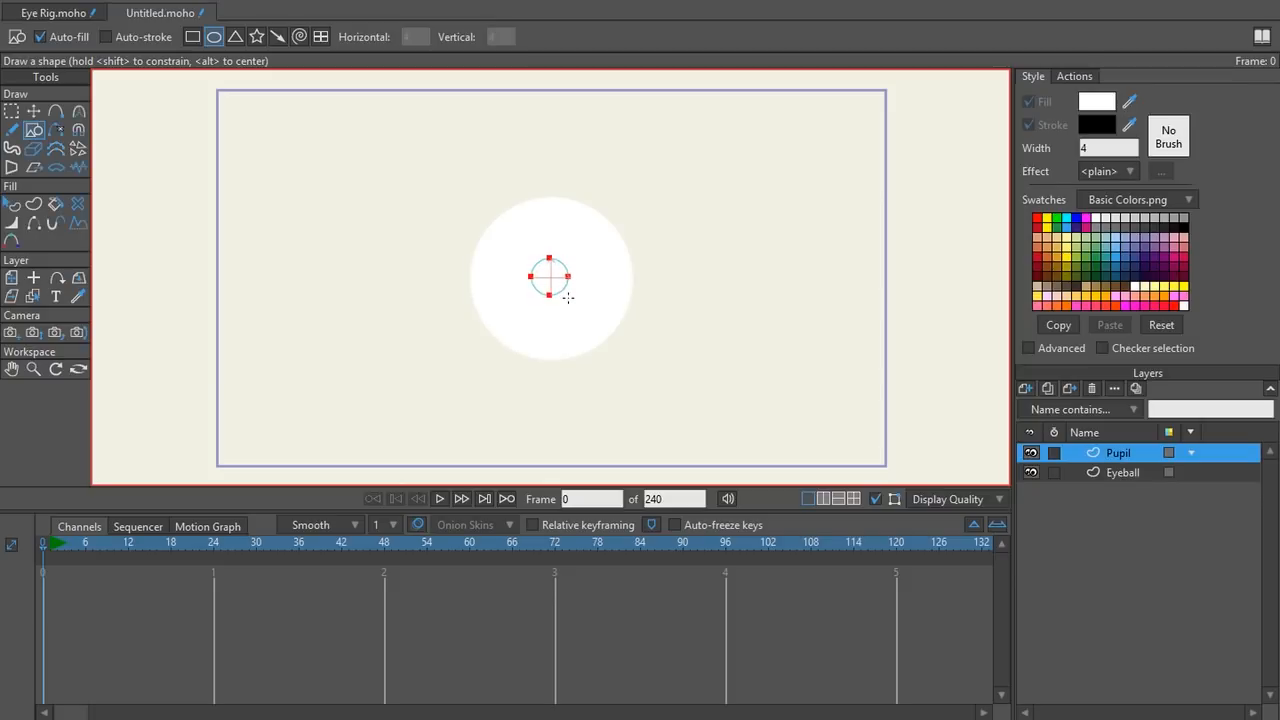
{"action": "key", "text": "t"}
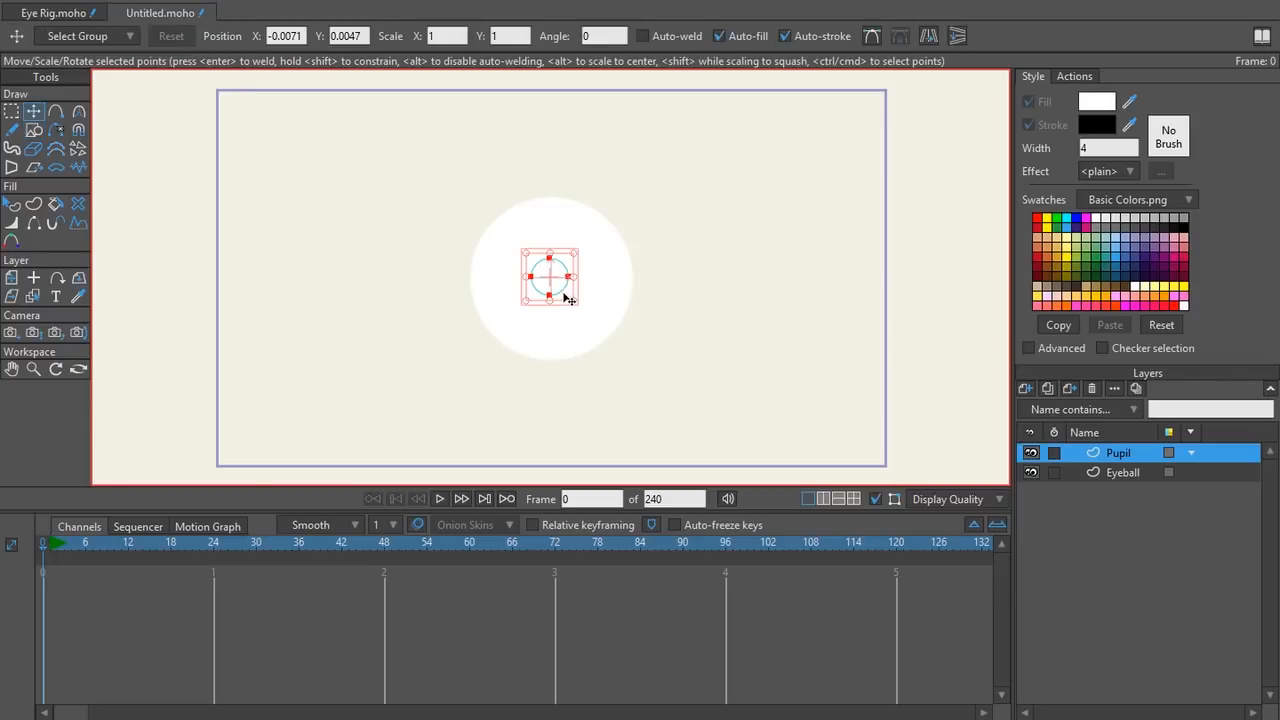
{"action": "left_click_drag", "start_coordinate": [563, 292], "coordinate": [565, 292]}
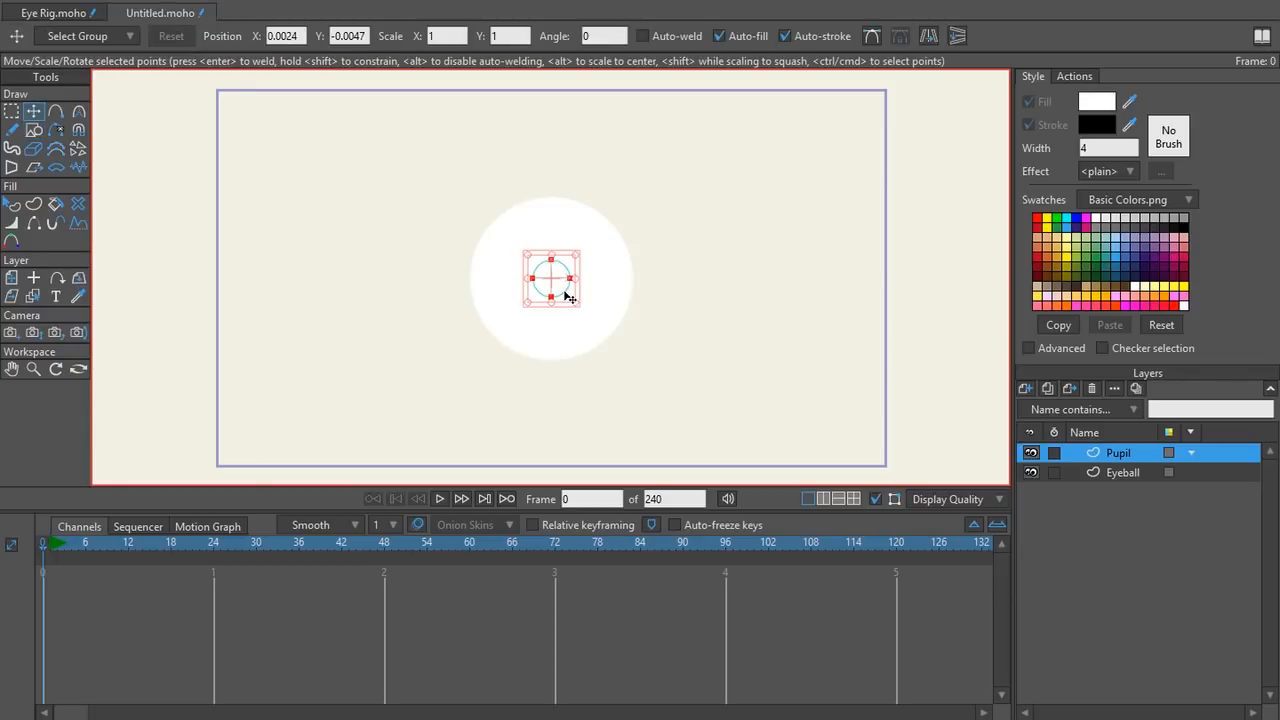
{"action": "key", "text": "q"}
{"action": "left_click", "coordinate": [560, 289]}
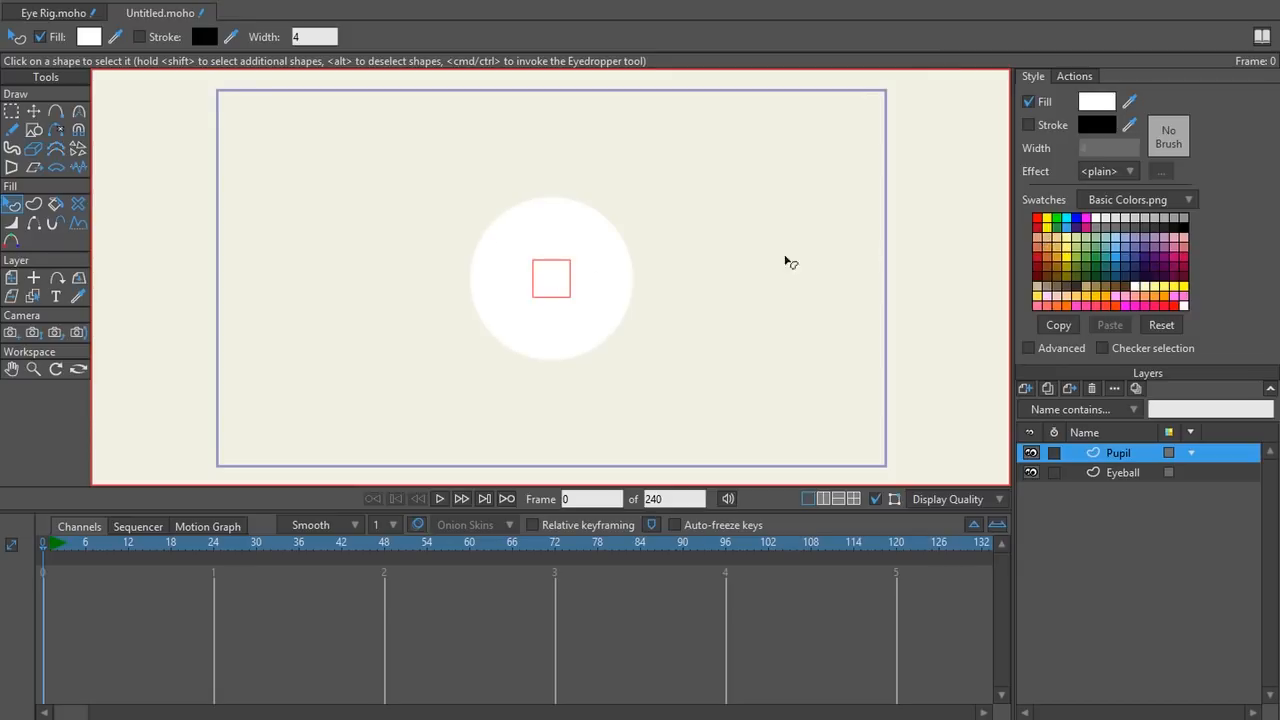
{"action": "left_click", "coordinate": [1165, 227]}
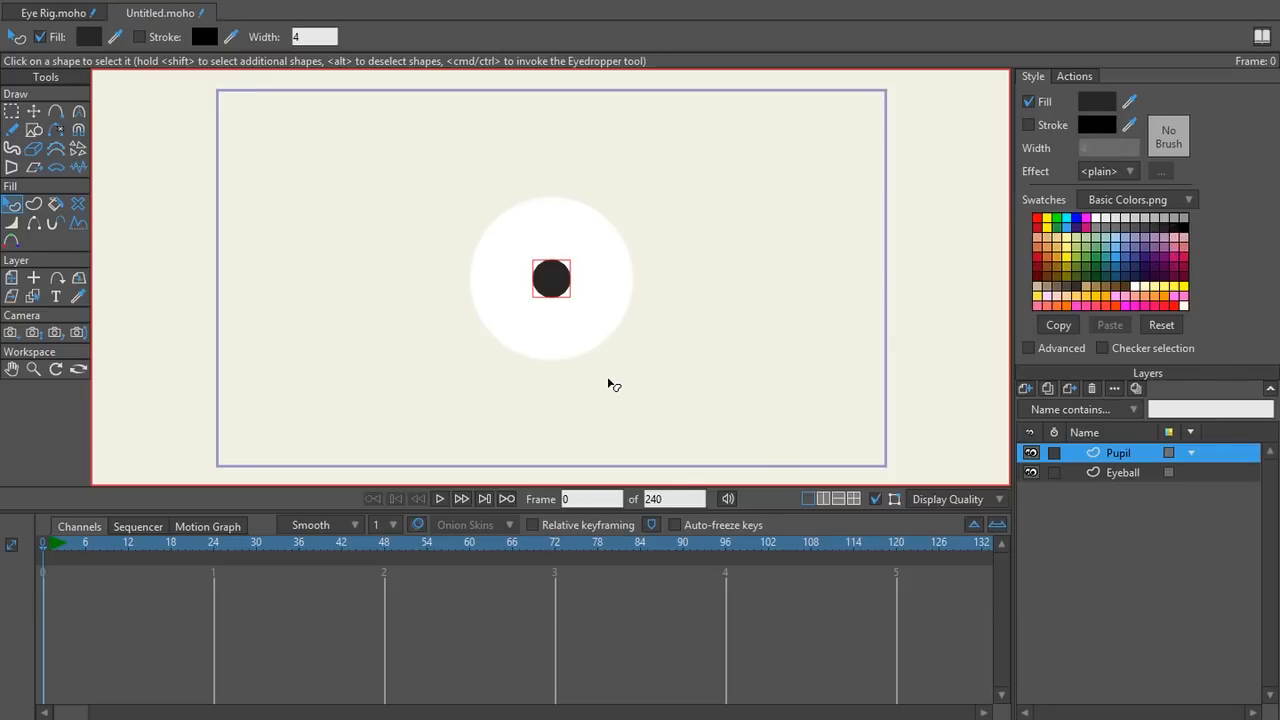
- Add a new vector layer named Eyelids above the Pupil layer
{"action": "left_click", "coordinate": [1029, 387]}
{"action": "left_click", "coordinate": [1047, 407]}
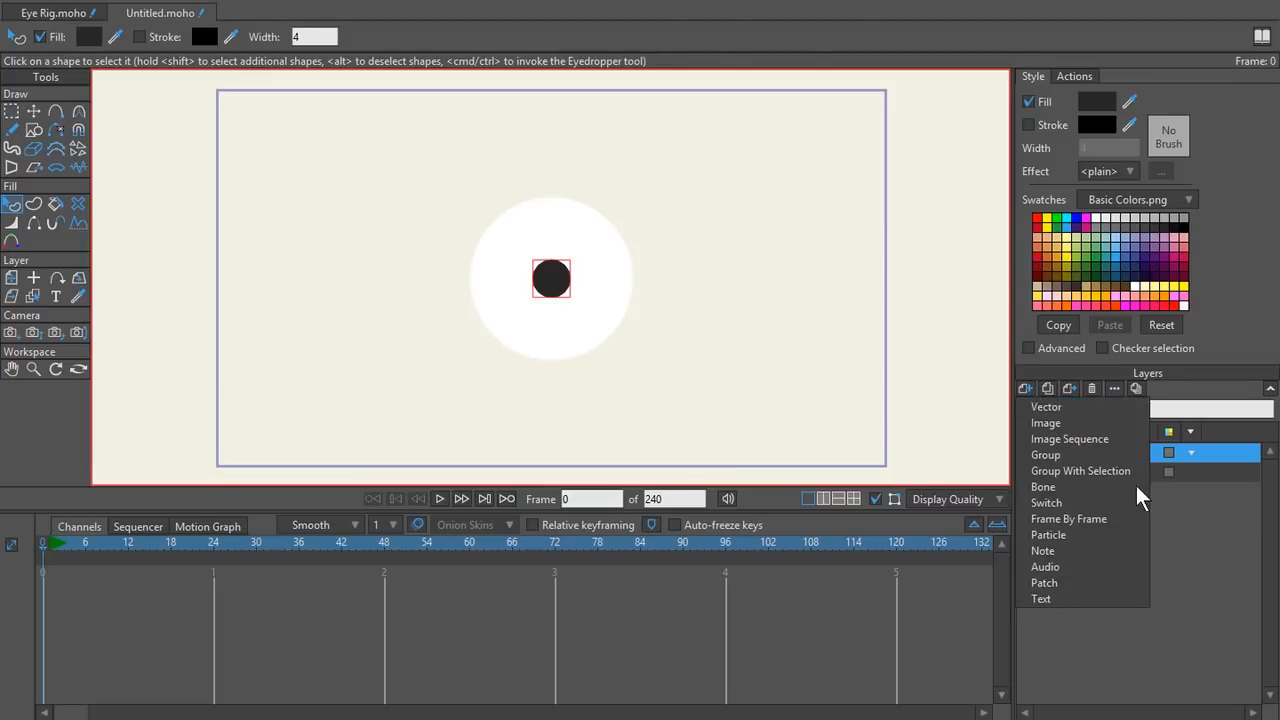
{"action": "key", "text": "BackSpace"}
{"action": "type", "text": "Eyelids"}
{"action": "key", "text": "Return"}
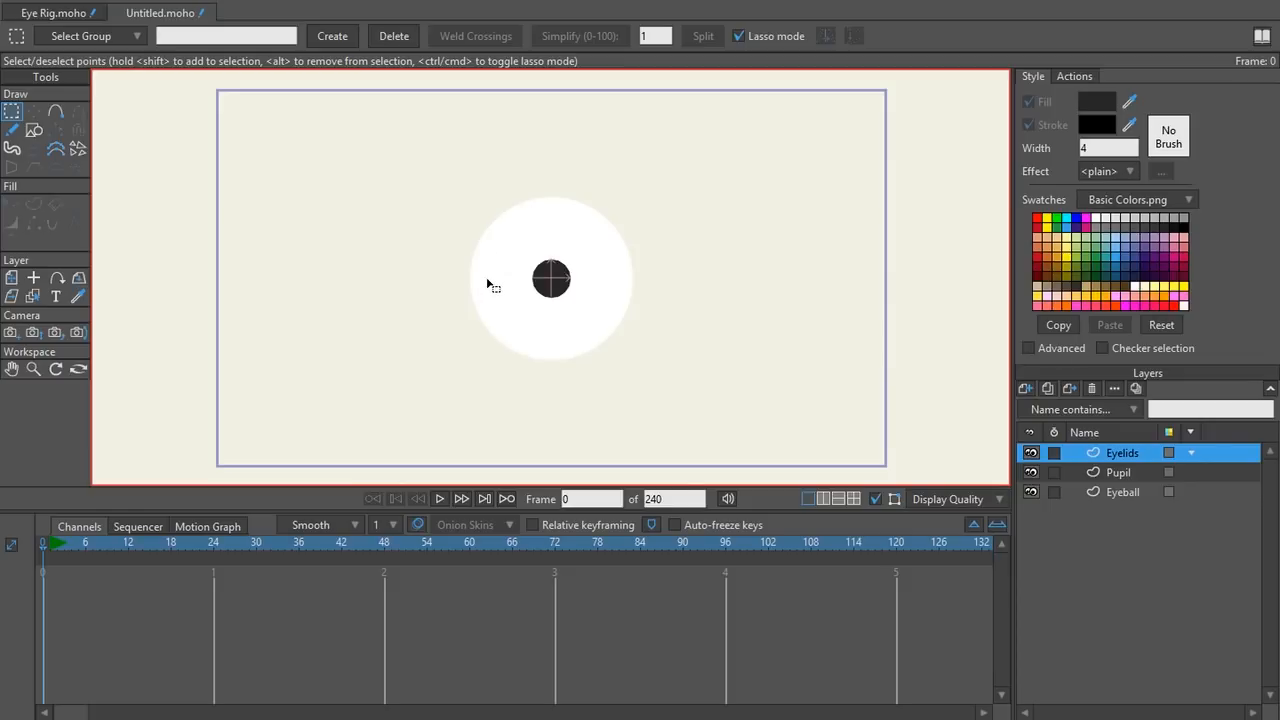
- Choose the rectangle shape for drawing and set the fill colour to teal 37A0A1
{"action": "left_click", "coordinate": [36, 132]}
{"action": "left_click", "coordinate": [193, 37]}
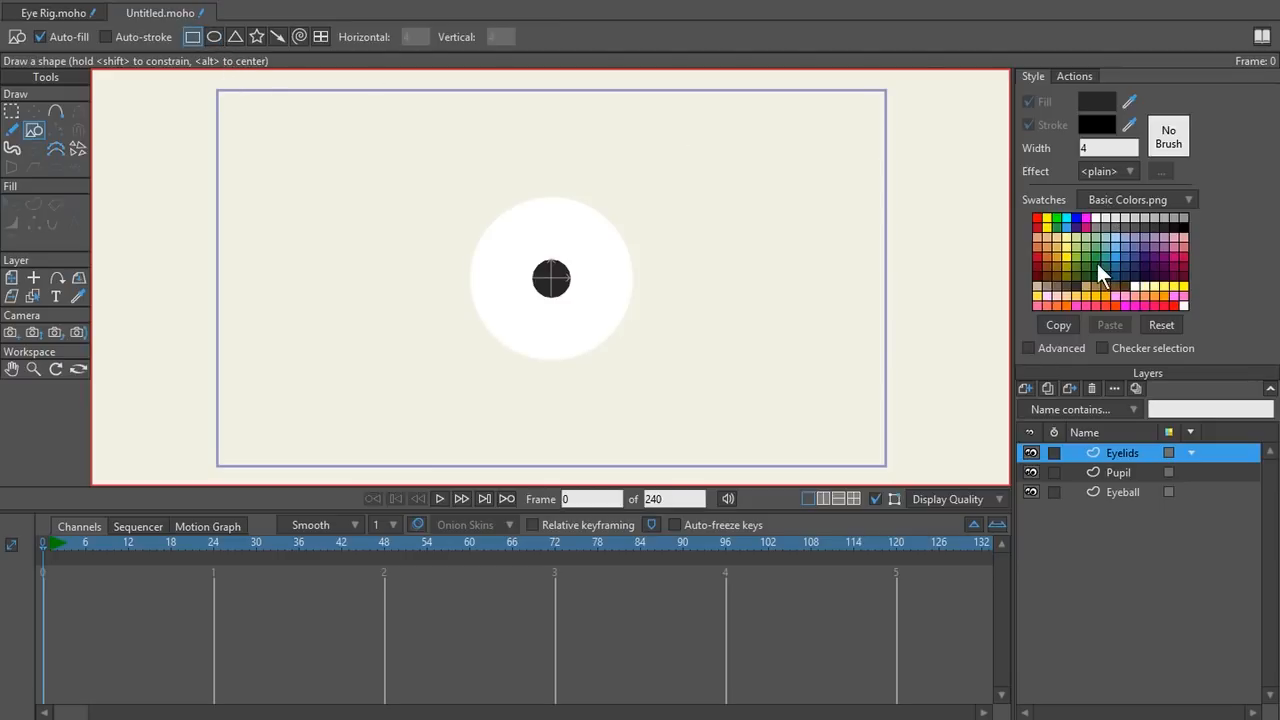
{"action": "left_click", "coordinate": [1097, 101]}
{"action": "left_click_drag", "start_coordinate": [1046, 395], "coordinate": [1045, 329]}
{"action": "left_click", "coordinate": [914, 284]}
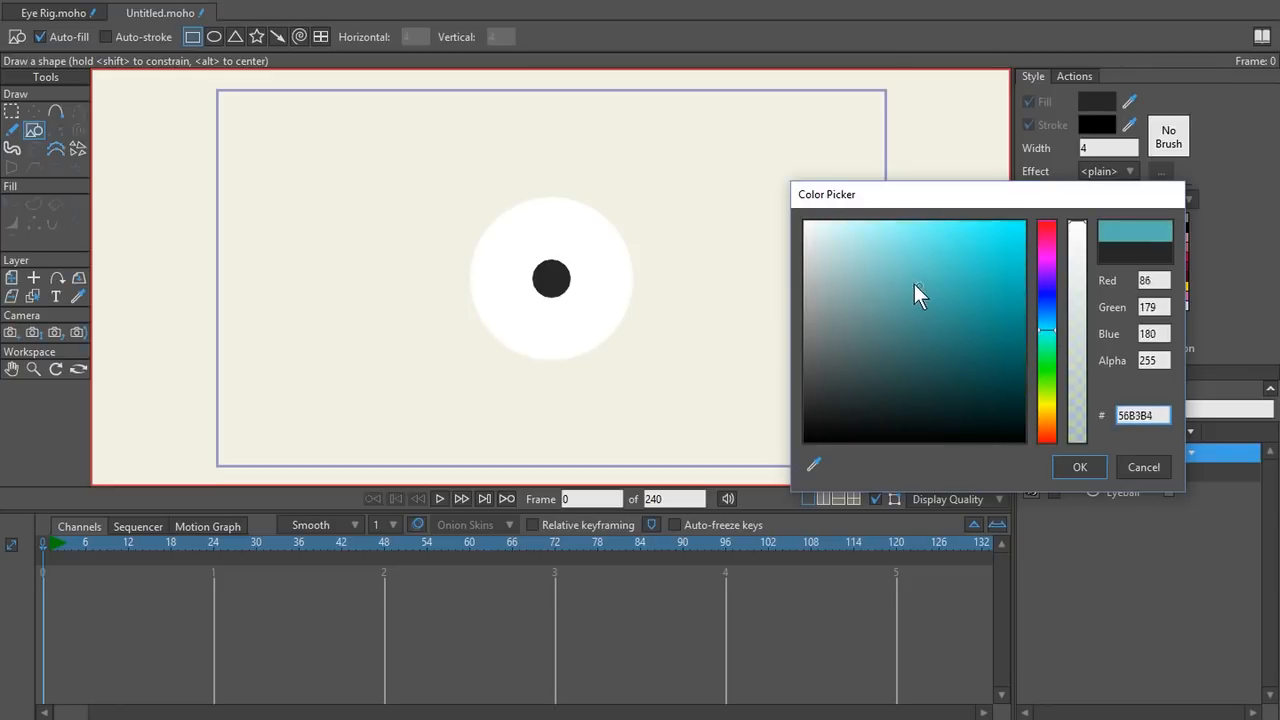
{"action": "mouse_move", "coordinate": [948, 292]}
{"action": "left_mouse_down"}
{"action": "mouse_move", "coordinate": [946, 331]}
{"action": "mouse_move", "coordinate": [949, 302]}
{"action": "left_mouse_up"}
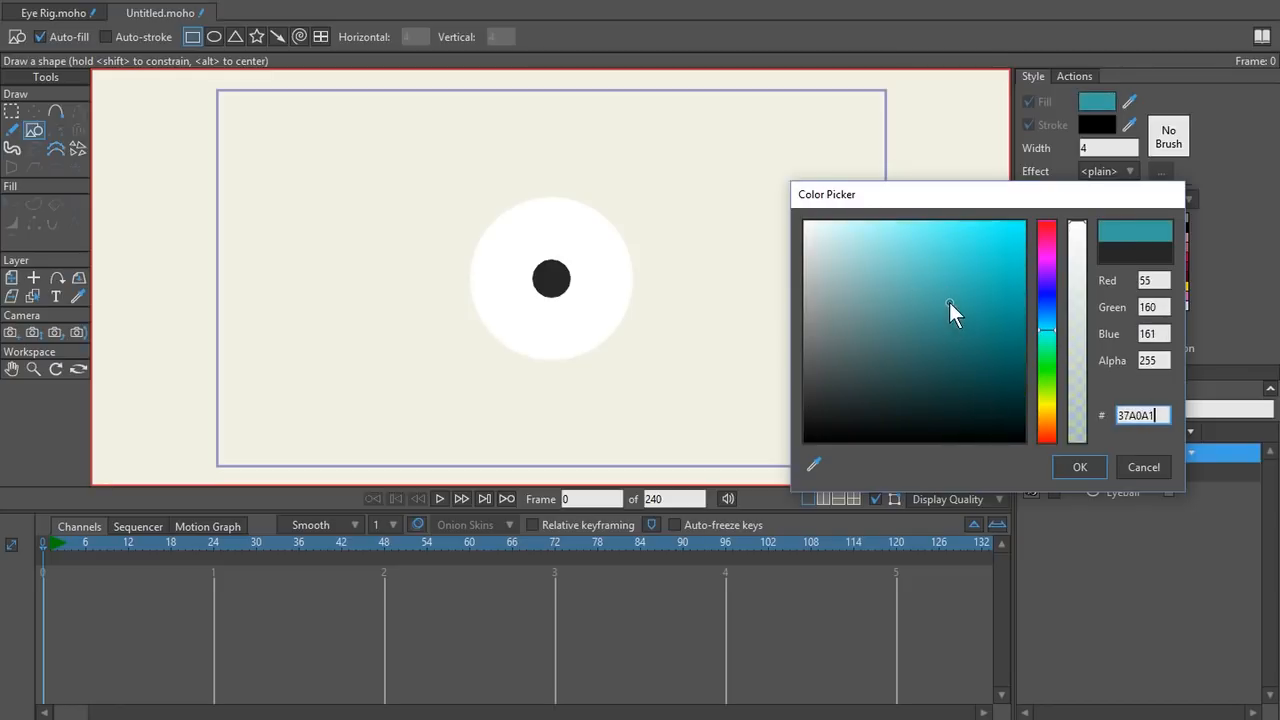
{"action": "left_click", "coordinate": [1063, 470]}
{"action": "left_click_drag", "start_coordinate": [427, 183], "coordinate": [703, 277]}
{"action": "left_click_drag", "start_coordinate": [399, 318], "coordinate": [713, 316]}
{"action": "key", "text": "ctrl+z"}
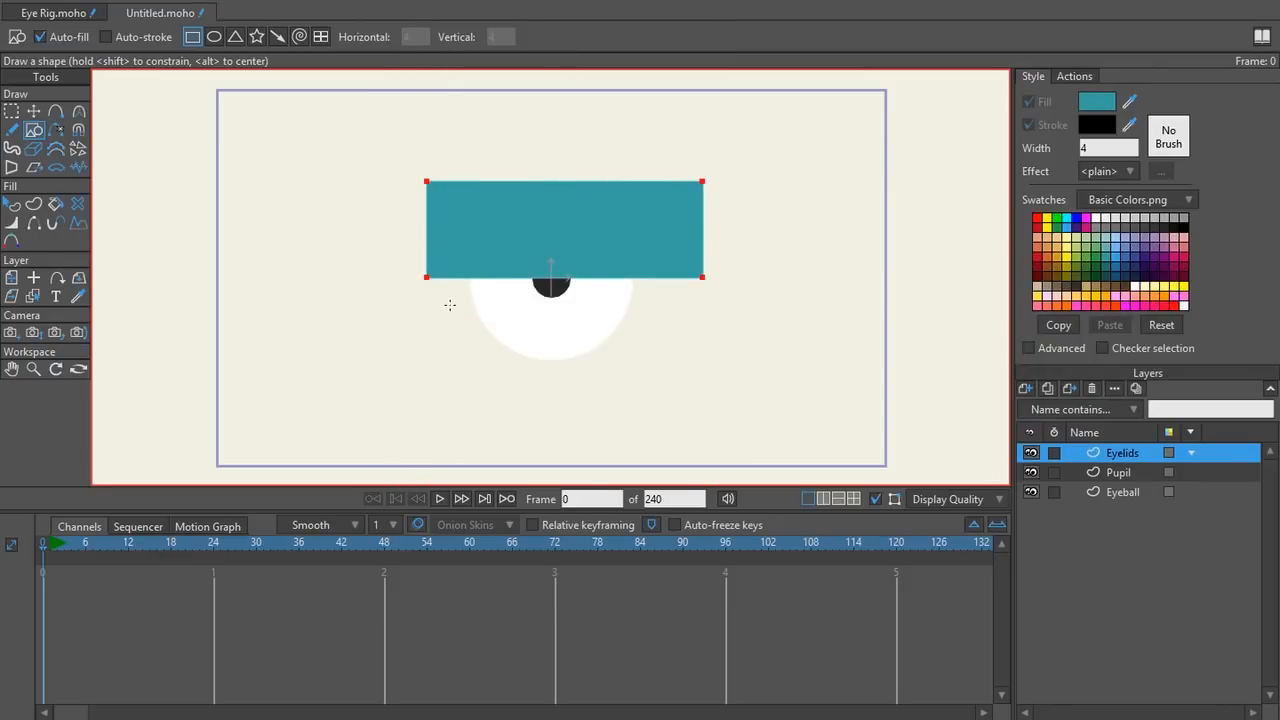
{"action": "left_click_drag", "start_coordinate": [463, 309], "coordinate": [734, 381]}
{"action": "key", "text": "t"}
{"action": "left_click_drag", "start_coordinate": [575, 351], "coordinate": [537, 351]}
{"action": "left_click", "coordinate": [571, 258]}
{"action": "left_click_drag", "start_coordinate": [571, 258], "coordinate": [552, 231]}
{"action": "key", "text": "ctrl+z"}
{"action": "key", "text": "ctrl+z"}
{"action": "key", "text": "ctrl+z"}
{"action": "key", "text": "ctrl+z"}
{"action": "key", "text": "ctrl+z"}
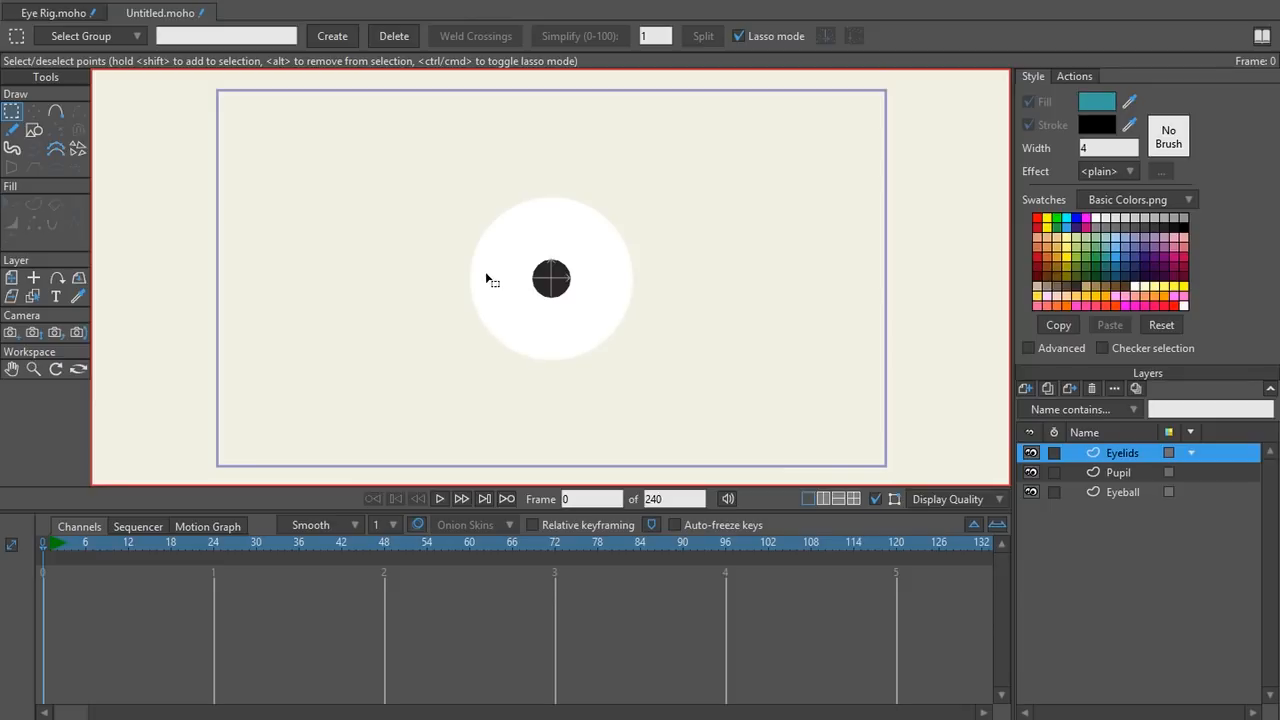
{"action": "key", "text": "a"}
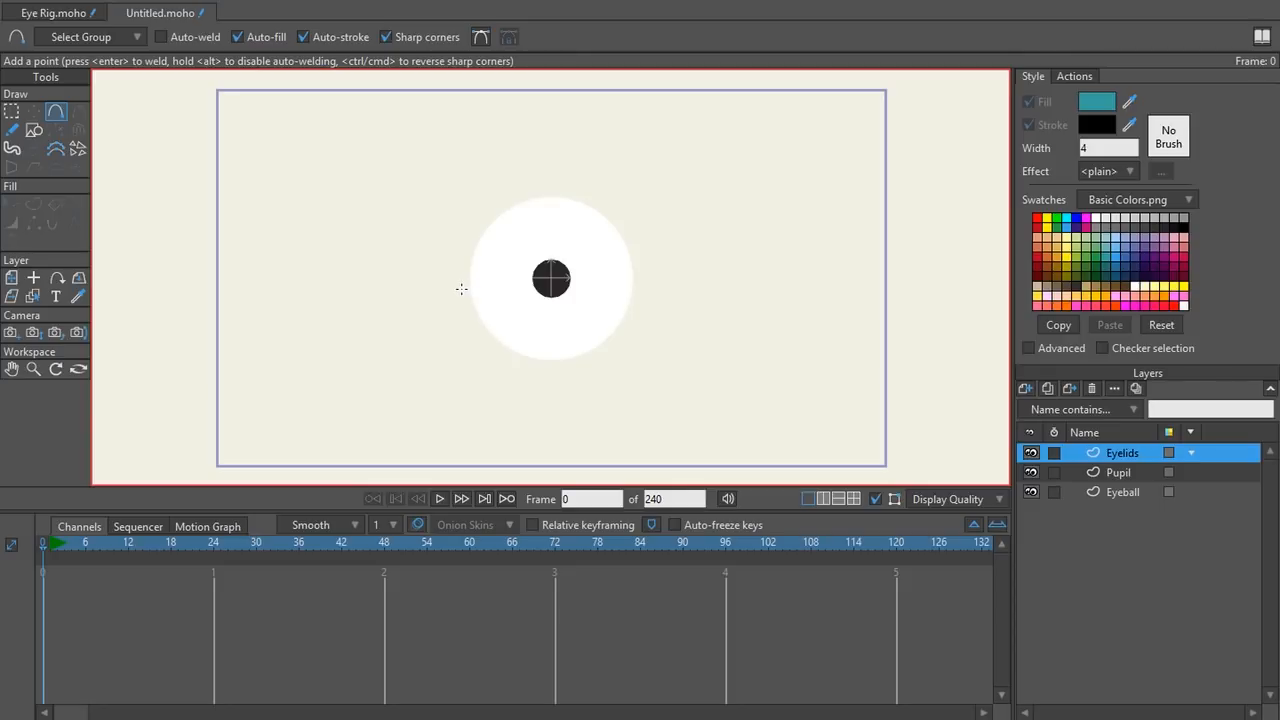
- Draw a teal rectangle wider than the eyeball over its upper part and centre it horizontally above the pupil
{"action": "left_click", "coordinate": [34, 130]}
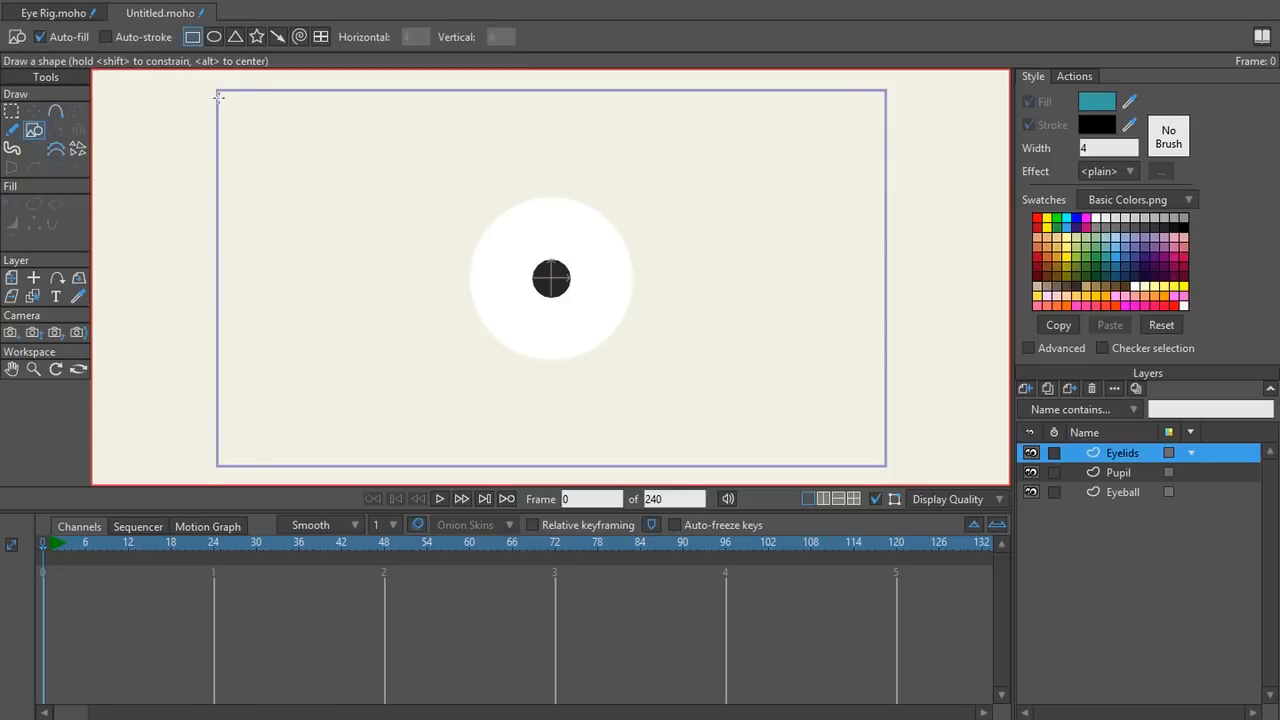
{"action": "left_click", "coordinate": [188, 37]}
{"action": "mouse_move", "coordinate": [444, 181]}
{"action": "left_mouse_down"}
{"action": "mouse_move", "coordinate": [446, 266]}
{"action": "mouse_move", "coordinate": [676, 261]}
{"action": "left_mouse_up"}
{"action": "key", "text": "t"}
{"action": "key", "text": "a"}
{"action": "key", "text": "t"}
{"action": "left_click_drag", "start_coordinate": [578, 231], "coordinate": [576, 235]}
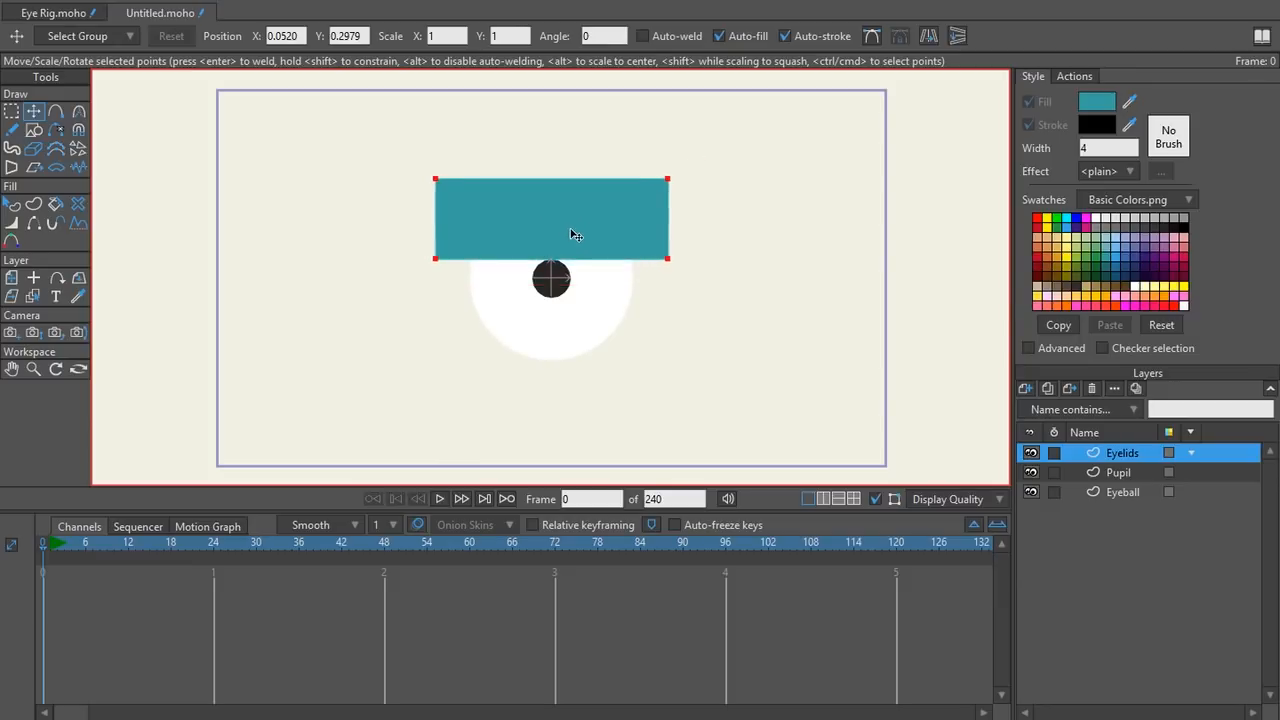
- Add a point at the middle of the rectangle's lower edge and raise it to about Y 0.227
{"action": "key", "text": "a"}
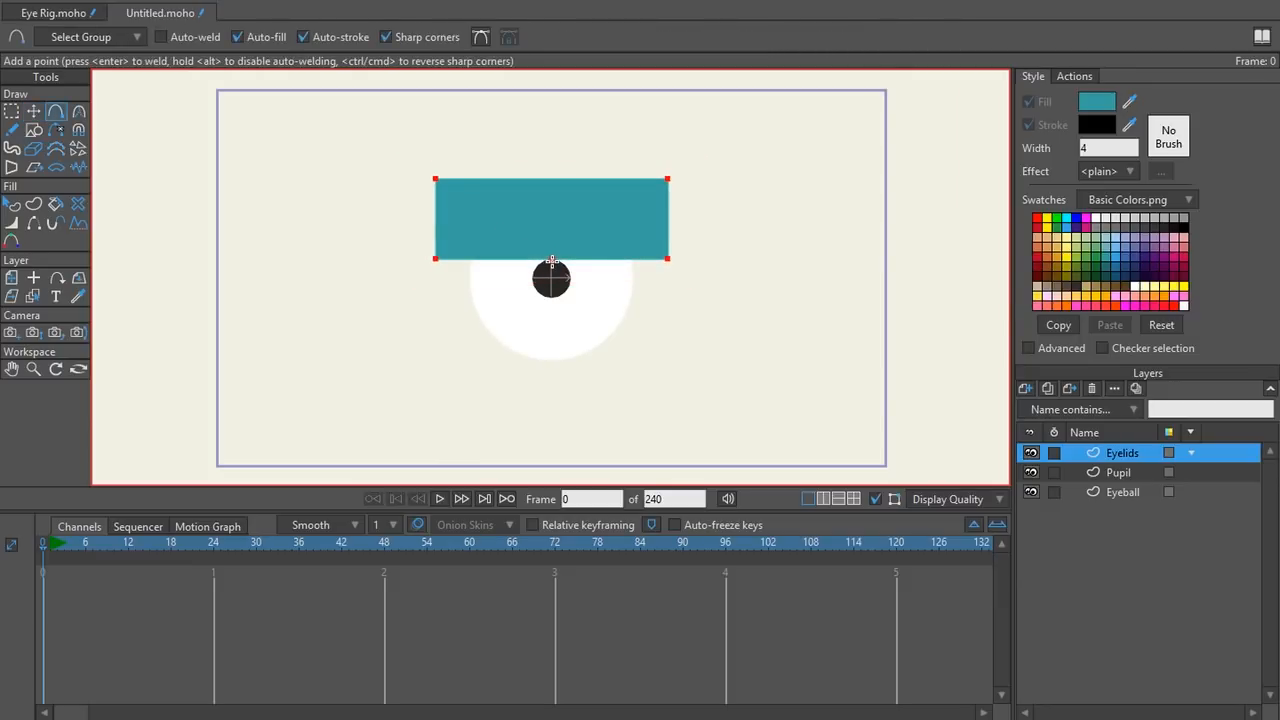
{"action": "left_click", "coordinate": [551, 260]}
{"action": "key", "text": "t"}
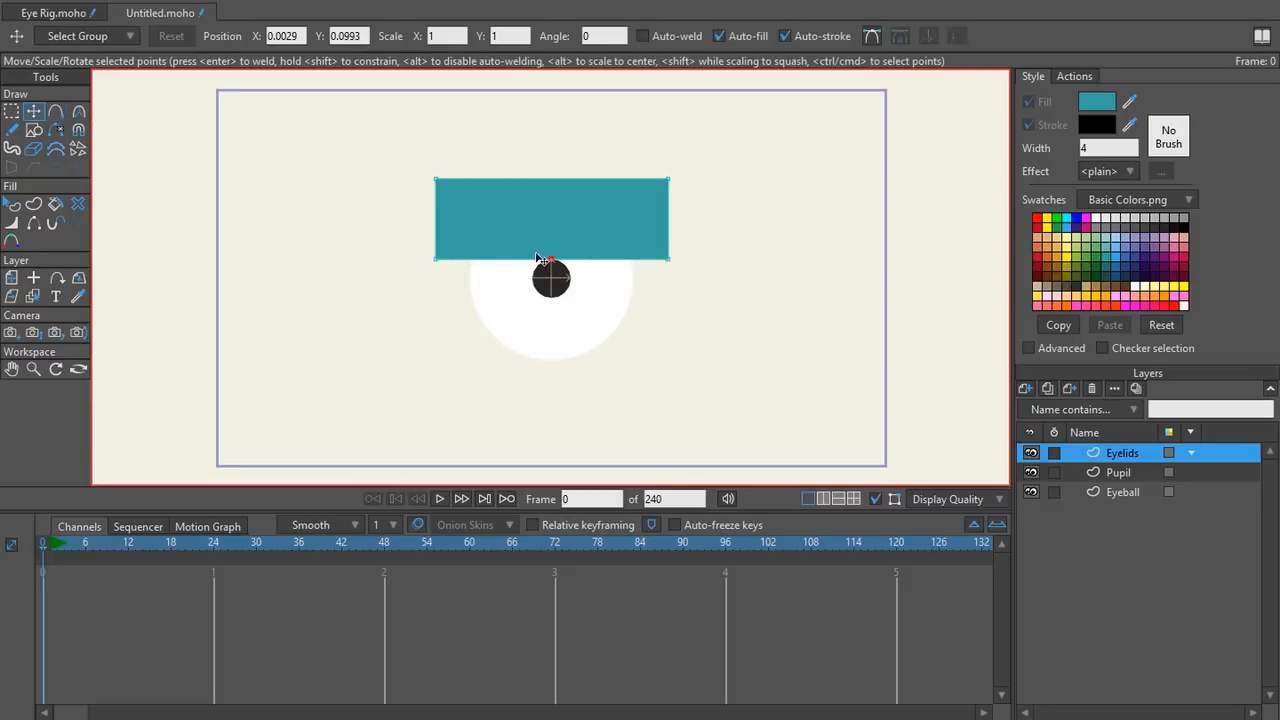
{"action": "left_click_drag", "start_coordinate": [553, 262], "coordinate": [558, 240]}
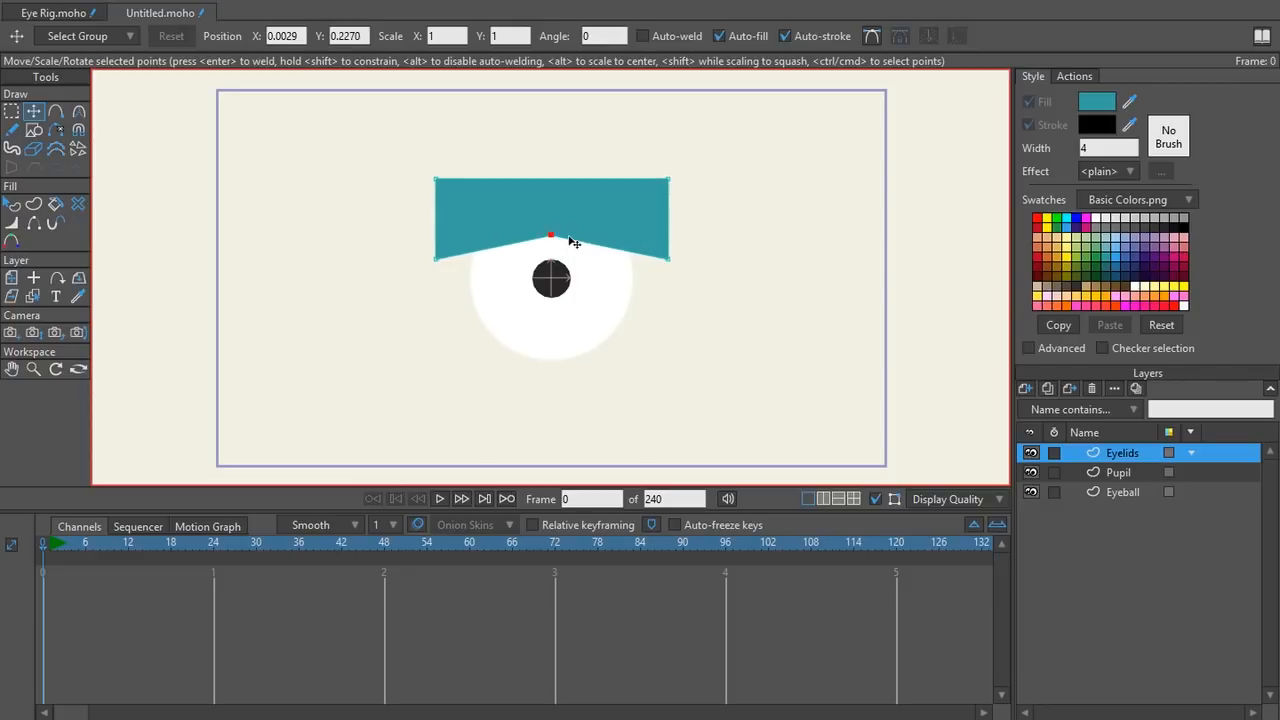
- Replace the eyelid's two upper corners with a single point at the middle of its top edge, raised to about Y 0.58
{"action": "key", "text": "a"}
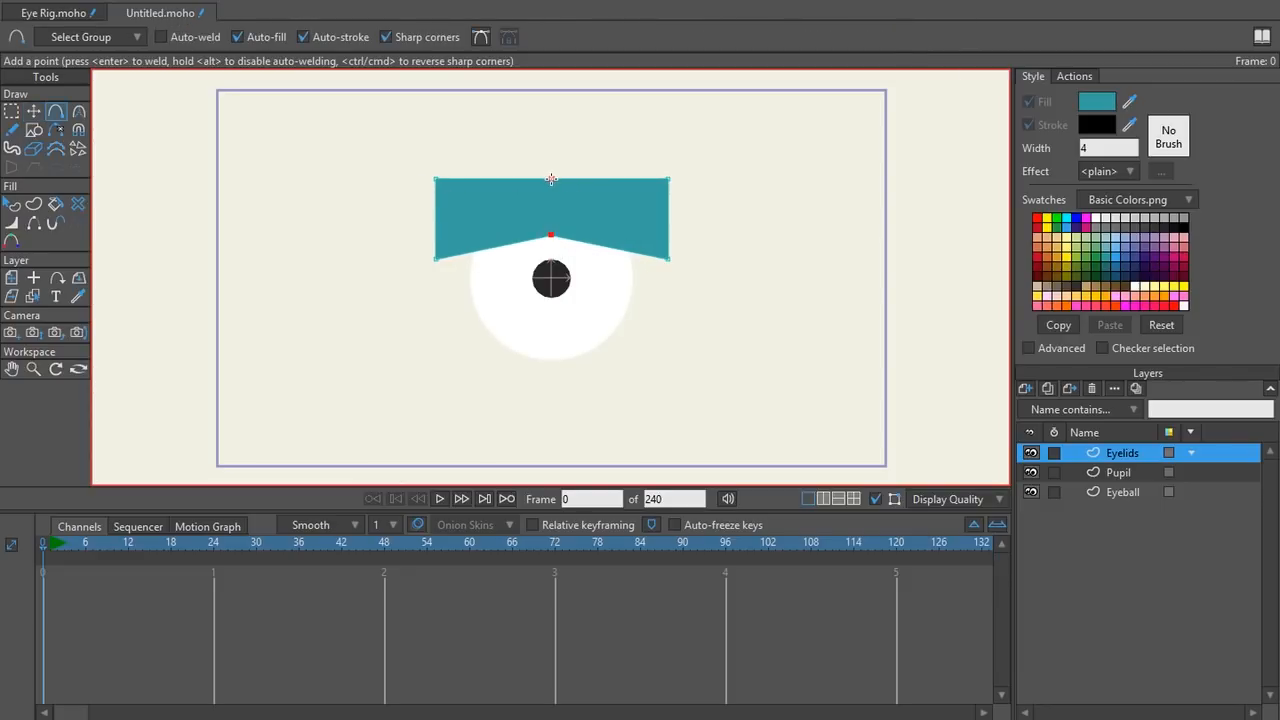
{"action": "key", "text": "t"}
{"action": "left_click", "coordinate": [436, 179]}
{"action": "left_click", "coordinate": [669, 181]}
{"action": "key", "text": "Delete"}
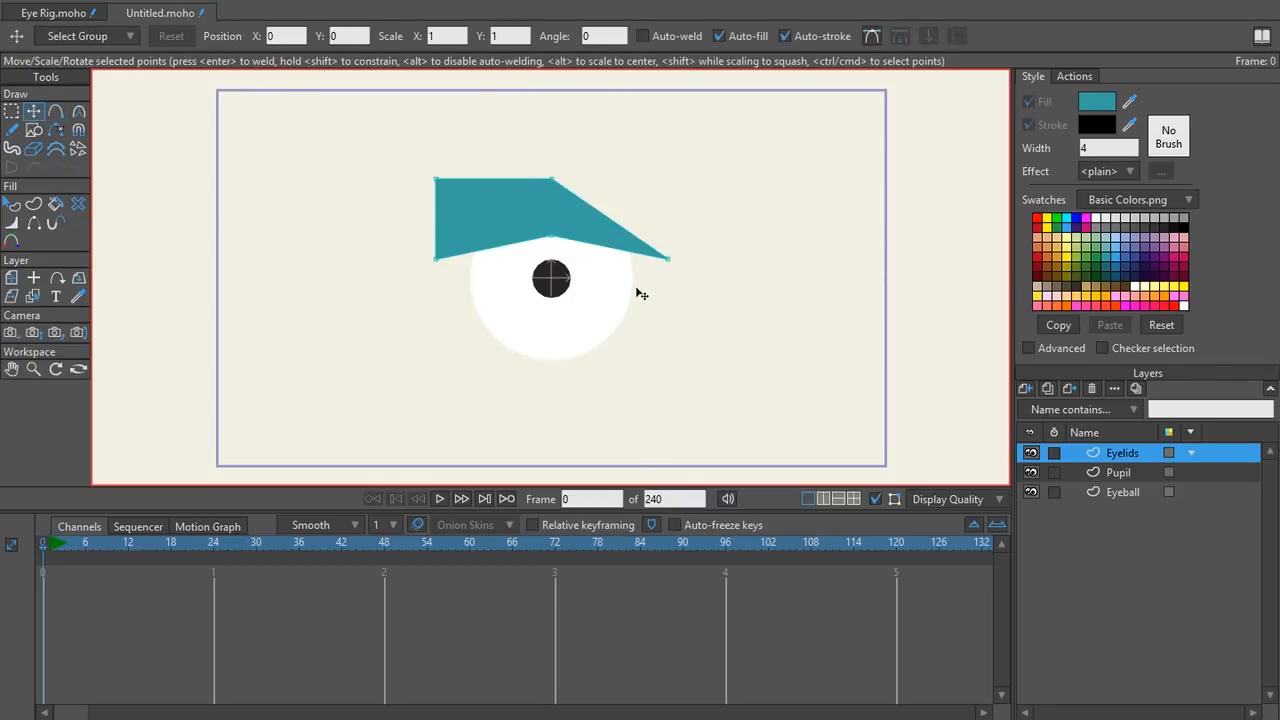
{"action": "left_click", "coordinate": [437, 180]}
{"action": "key", "text": "Delete"}
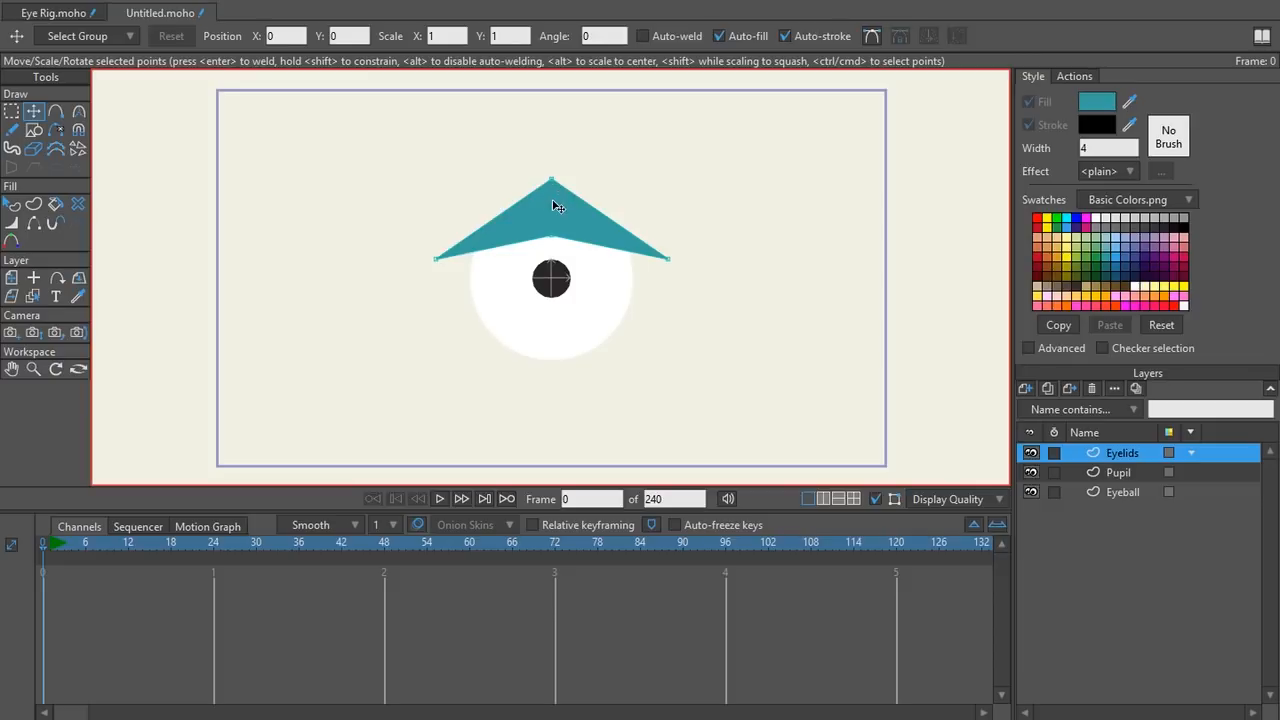
{"action": "left_click_drag", "start_coordinate": [556, 183], "coordinate": [555, 169]}
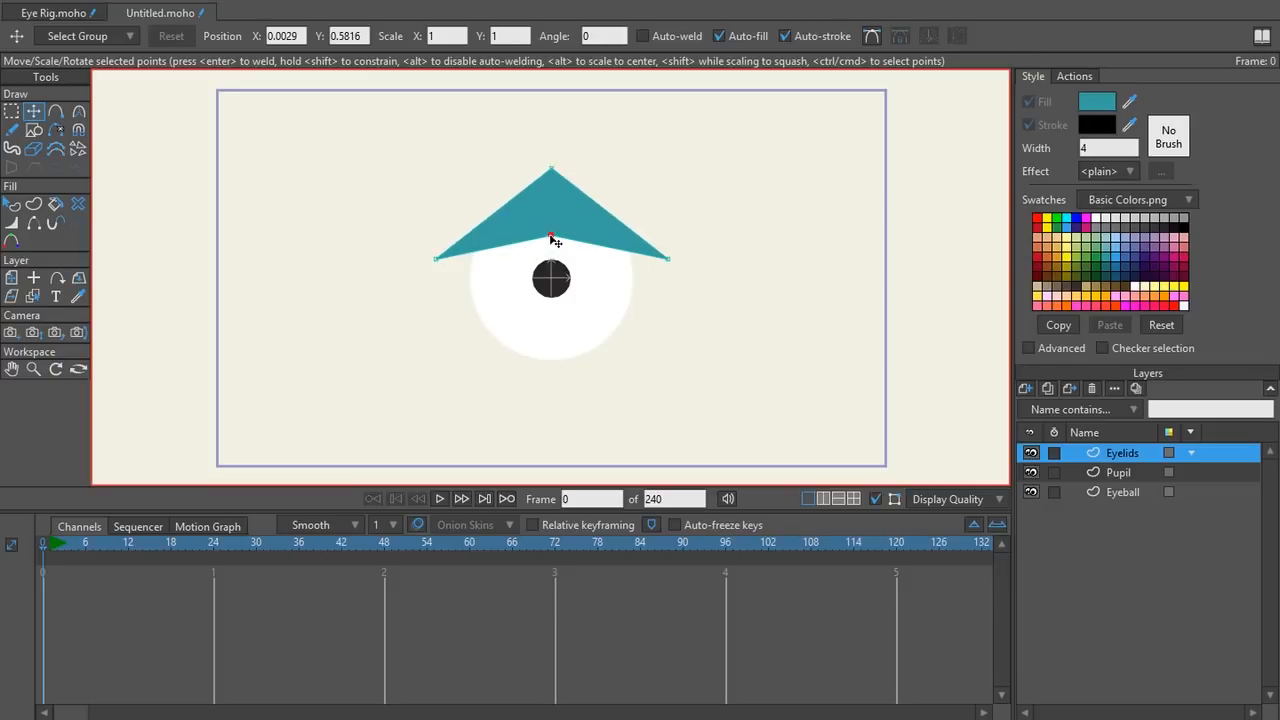
- Round the eyelid's lower middle point with the Curvature tool to about 0.6058
{"action": "left_click", "coordinate": [551, 238]}
{"action": "key", "text": "c"}
{"action": "left_click_drag", "start_coordinate": [551, 238], "coordinate": [1103, 304]}
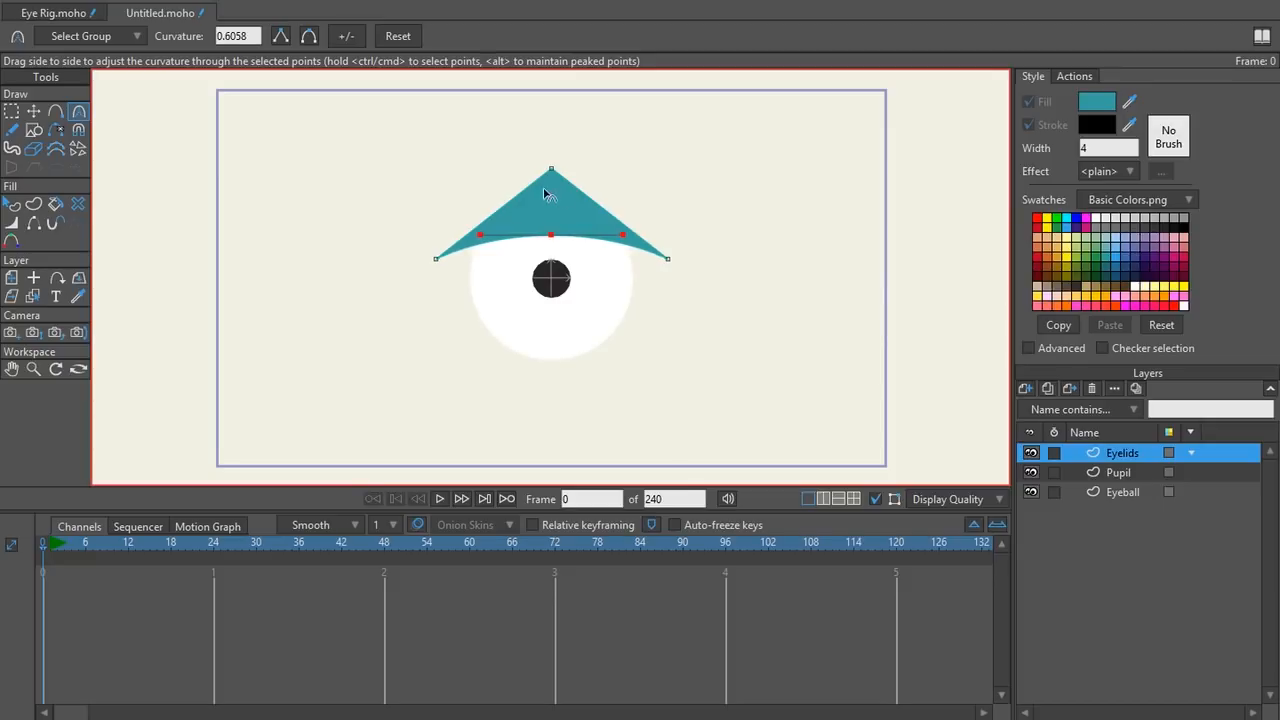
{"action": "left_click_drag", "start_coordinate": [553, 170], "coordinate": [868, 189]}
{"action": "left_click_drag", "start_coordinate": [575, 193], "coordinate": [529, 170]}
{"action": "key", "text": "ctrl+z"}
{"action": "scroll", "coordinate": [556, 206], "scroll_direction": "up", "scroll_amount": 5}
{"action": "left_click_drag", "start_coordinate": [548, 123], "coordinate": [555, 153]}
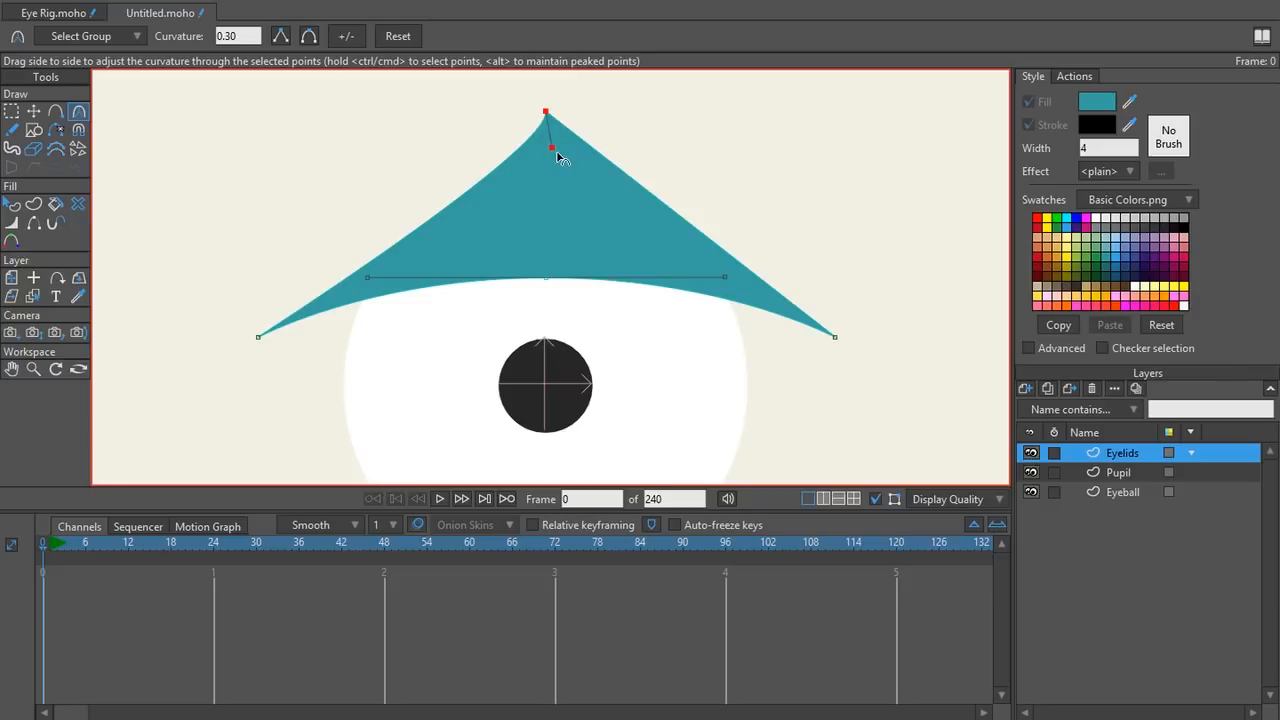
{"action": "key", "text": "ctrl+z"}
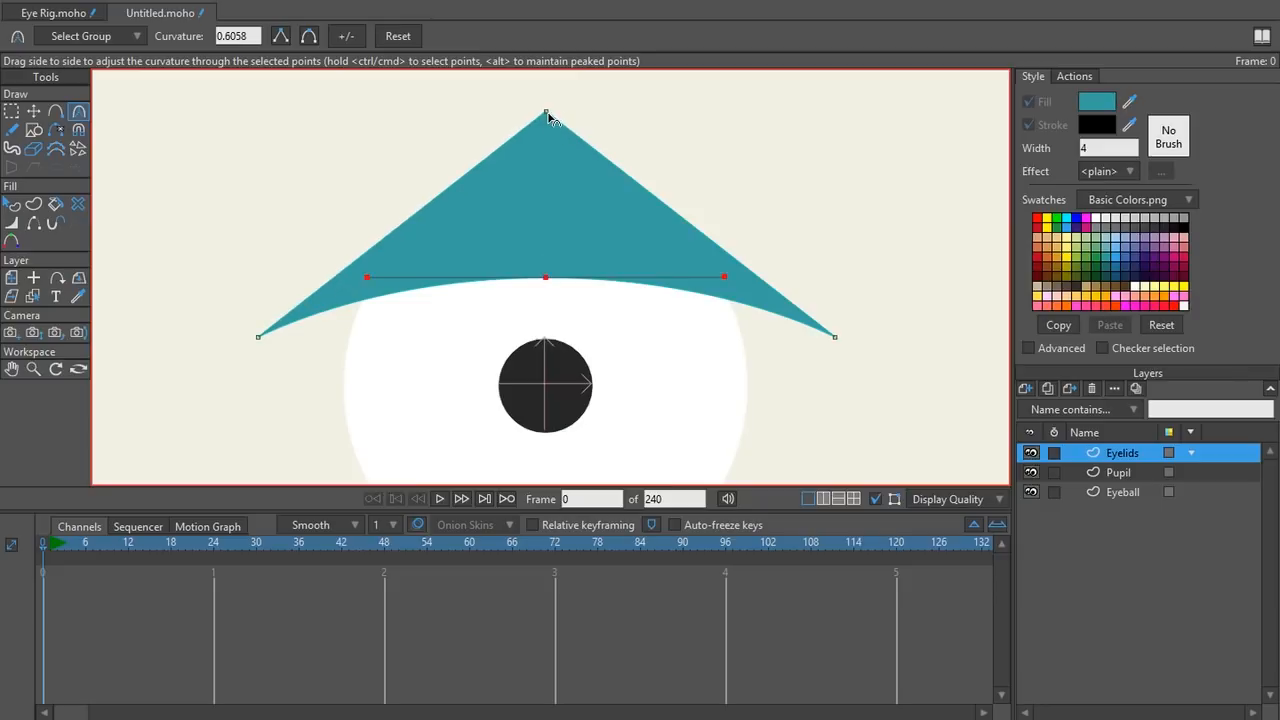
- Smooth the eyelid's peaked top point into a rounded curve with curvature 0.30
{"action": "left_click", "coordinate": [546, 113]}
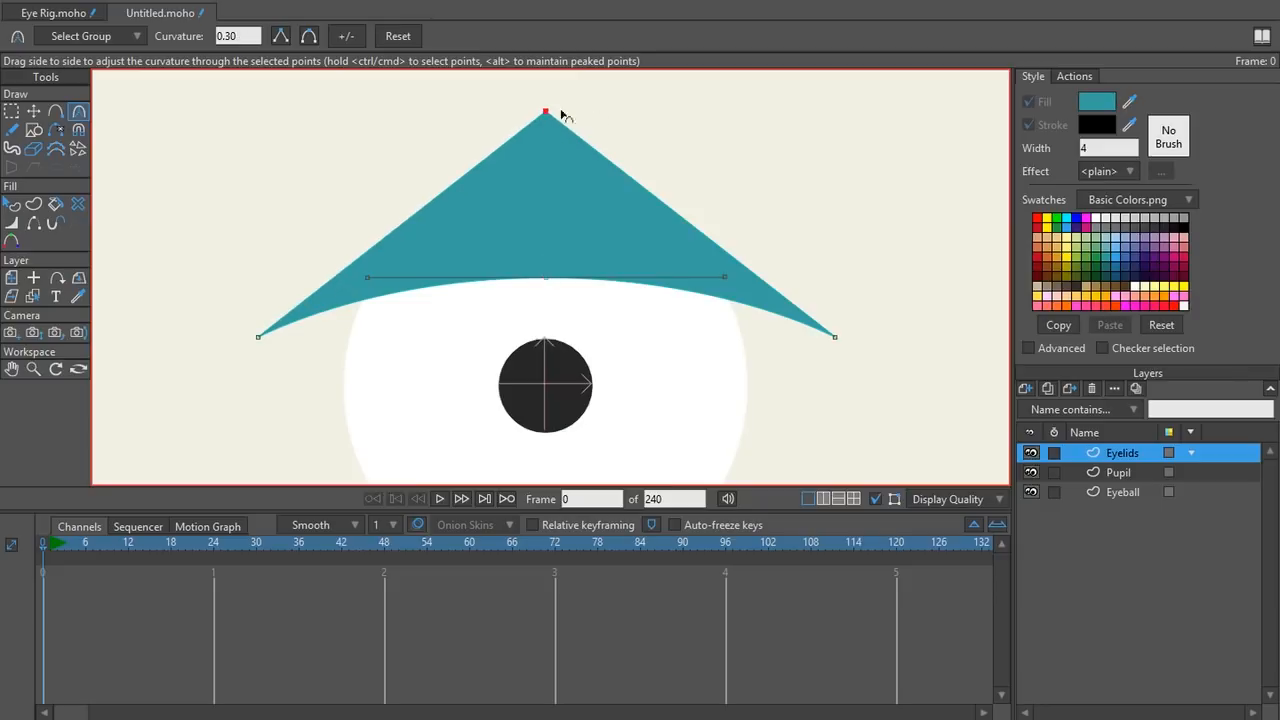
{"action": "left_click", "coordinate": [307, 36]}
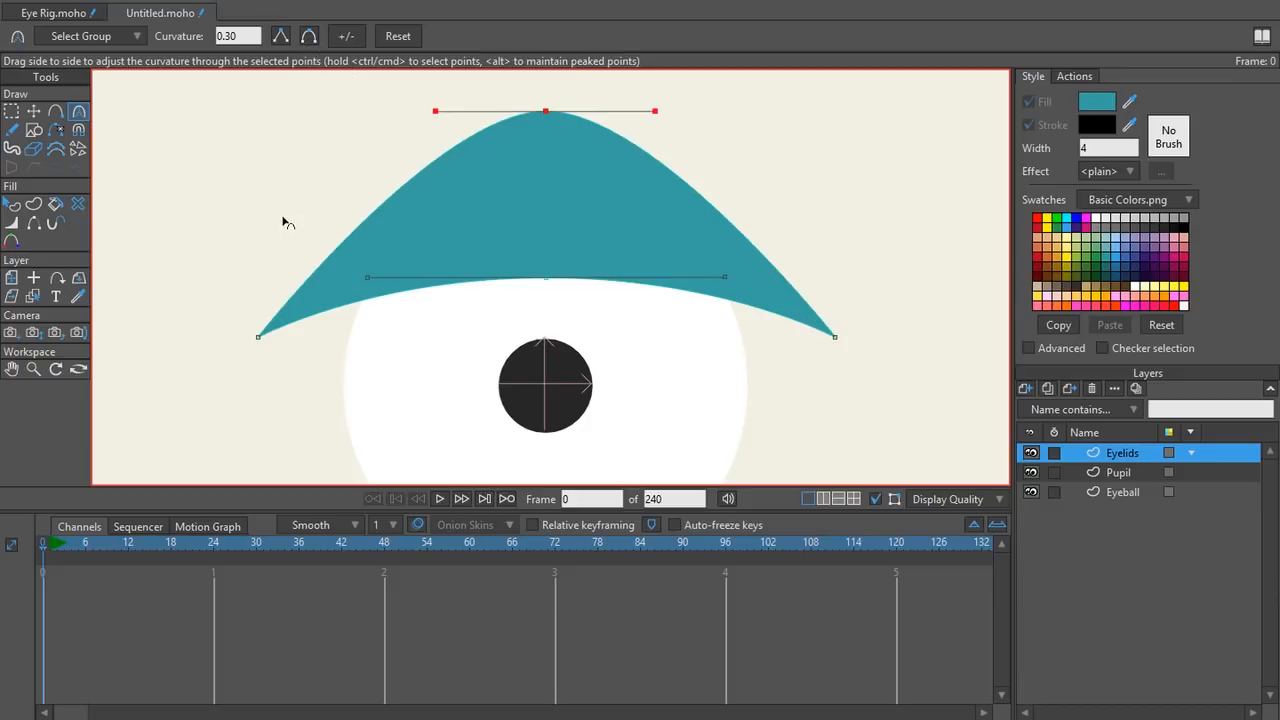
{"action": "scroll", "coordinate": [405, 215], "scroll_direction": "down", "scroll_amount": 2}
{"action": "scroll", "coordinate": [405, 215], "scroll_direction": "down", "scroll_amount": 1}
{"action": "scroll", "coordinate": [423, 271], "scroll_direction": "down", "scroll_amount": 1}
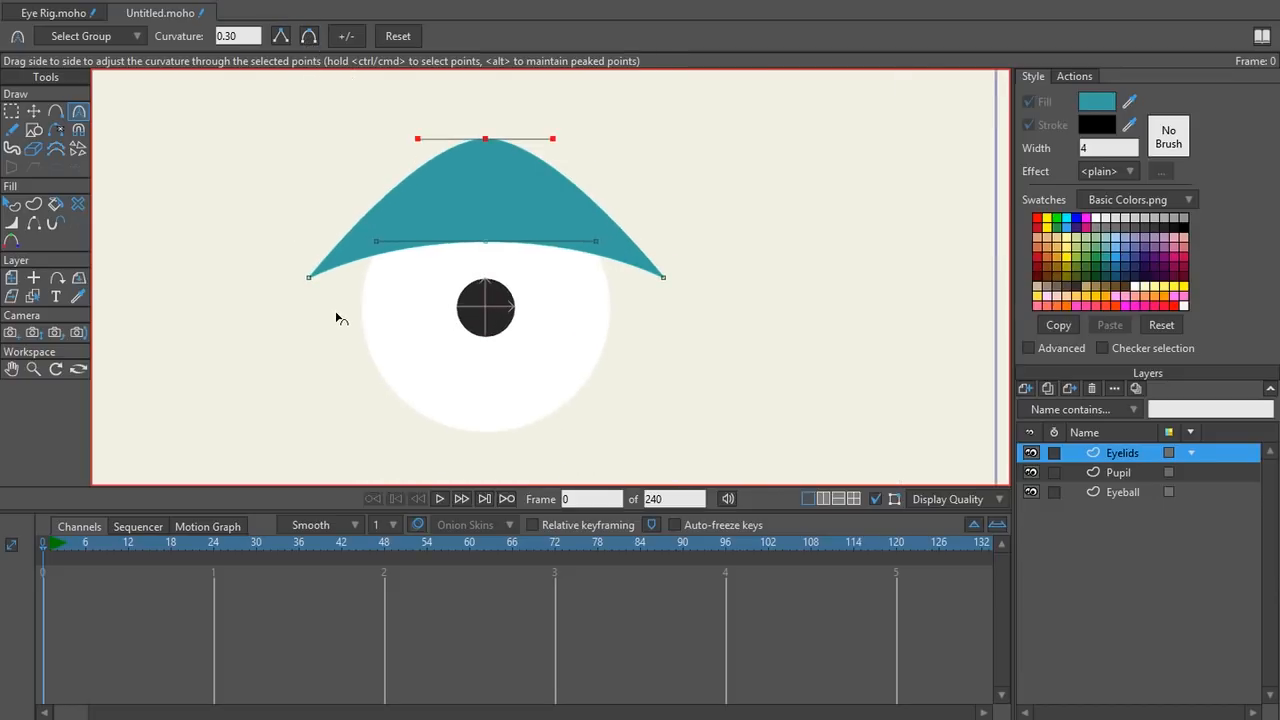
- Lower the eyelid's two outer corner points together to about Y -0.077
{"action": "key", "text": "t"}
{"action": "key", "text": "g"}
{"action": "mouse_move", "coordinate": [351, 263]}
{"action": "left_mouse_down"}
{"action": "mouse_move", "coordinate": [244, 268]}
{"action": "mouse_move", "coordinate": [410, 319]}
{"action": "mouse_move", "coordinate": [763, 287]}
{"action": "mouse_move", "coordinate": [319, 294]}
{"action": "mouse_move", "coordinate": [304, 277]}
{"action": "mouse_move", "coordinate": [351, 259]}
{"action": "mouse_move", "coordinate": [291, 267]}
{"action": "mouse_move", "coordinate": [400, 299]}
{"action": "mouse_move", "coordinate": [675, 283]}
{"action": "mouse_move", "coordinate": [642, 259]}
{"action": "mouse_move", "coordinate": [457, 251]}
{"action": "mouse_move", "coordinate": [330, 275]}
{"action": "left_mouse_up"}
{"action": "left_click", "coordinate": [374, 278]}
{"action": "key", "text": "t"}
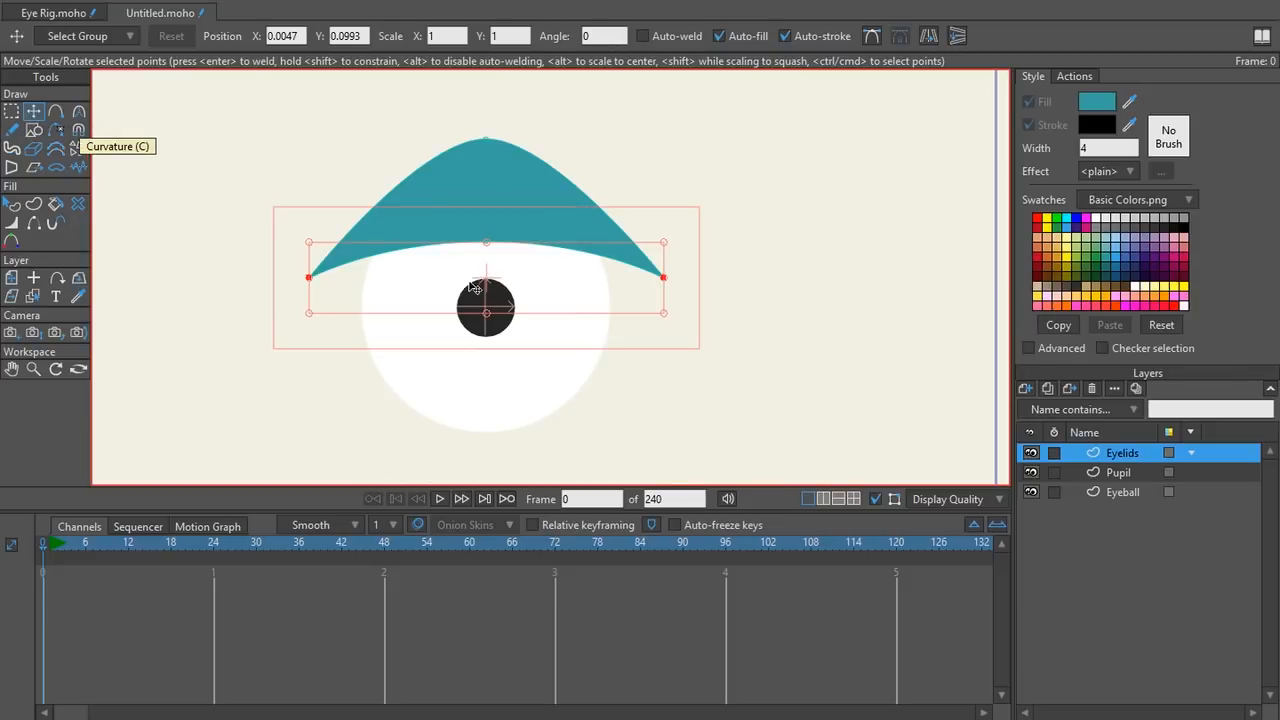
{"action": "left_click_drag", "start_coordinate": [481, 279], "coordinate": [481, 329]}
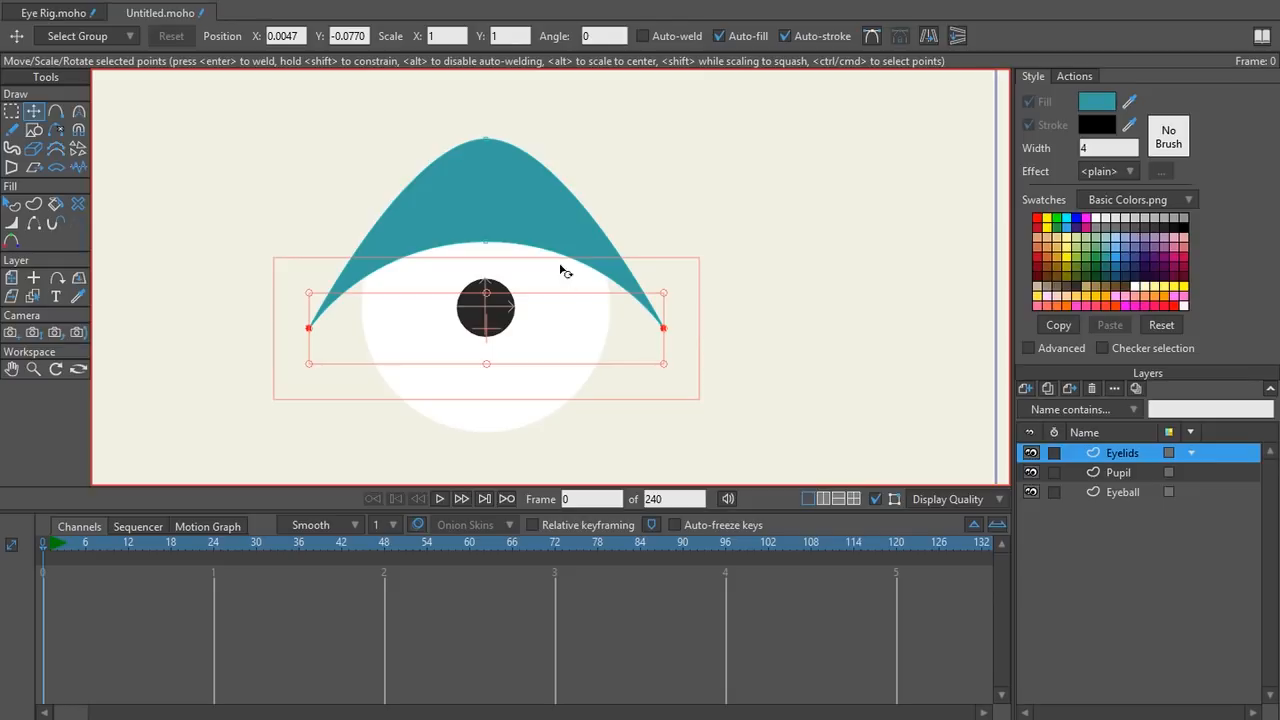
- Create the lower eyelid from a vertically flipped copy of the upper eyelid, moved down to about Y -0.4065 so the corners meet
{"action": "left_click", "coordinate": [485, 243]}
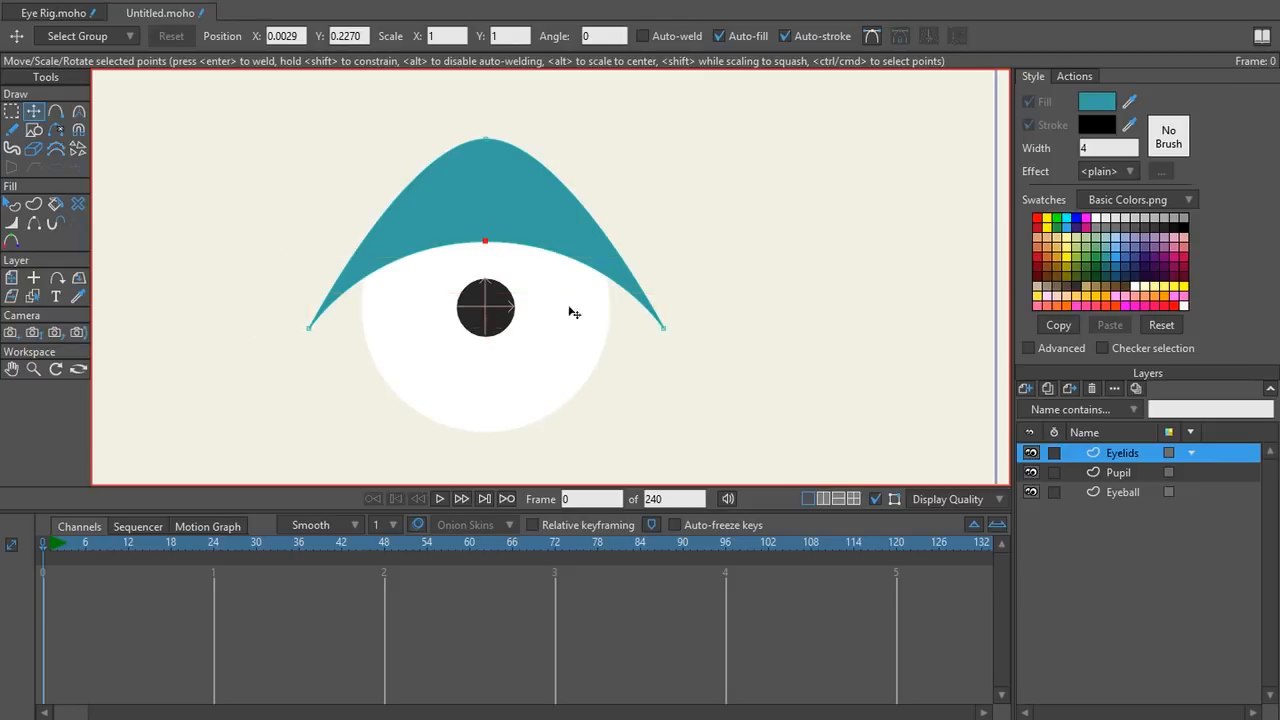
{"action": "double_click", "coordinate": [497, 195]}
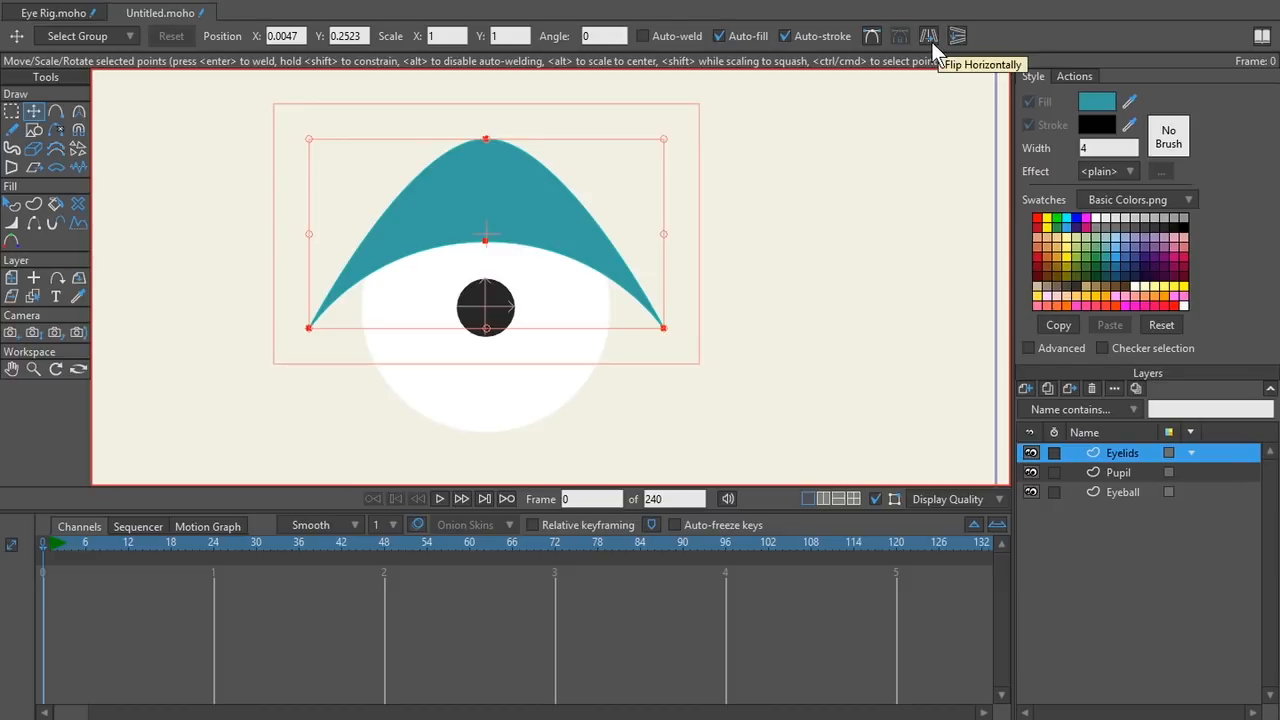
{"action": "left_click", "coordinate": [957, 36]}
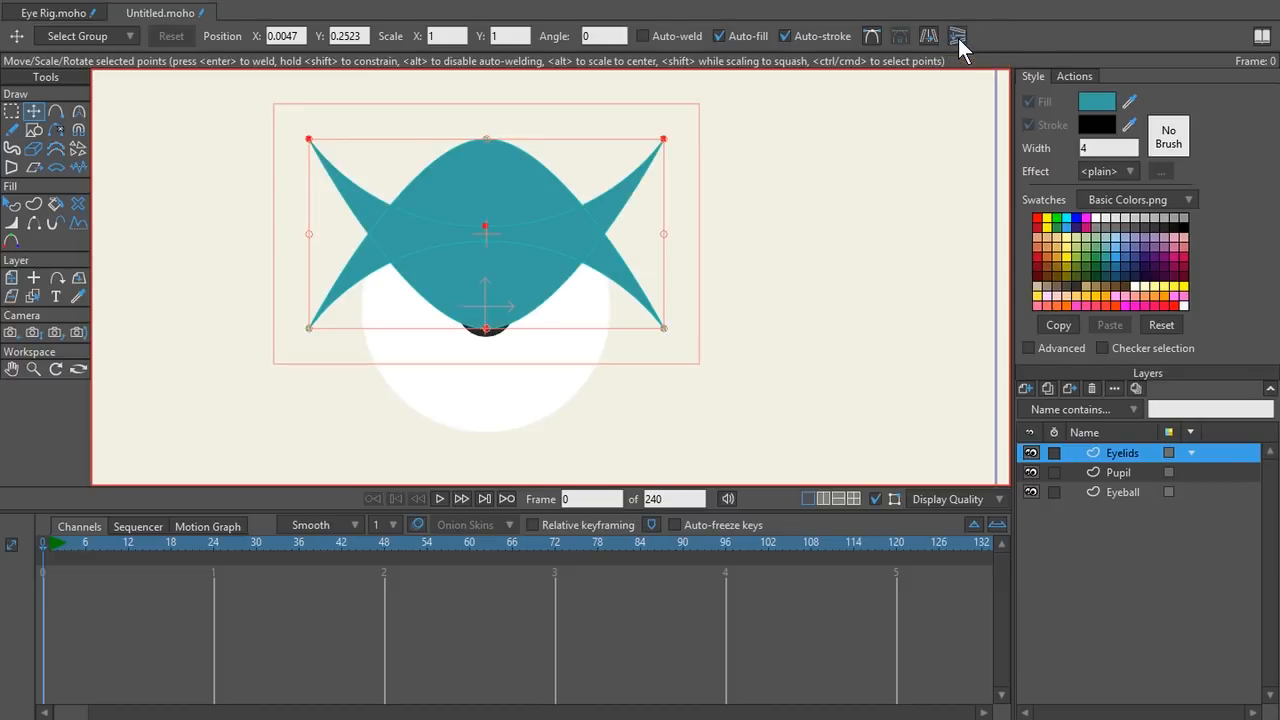
{"action": "left_click_drag", "start_coordinate": [505, 272], "coordinate": [503, 457]}
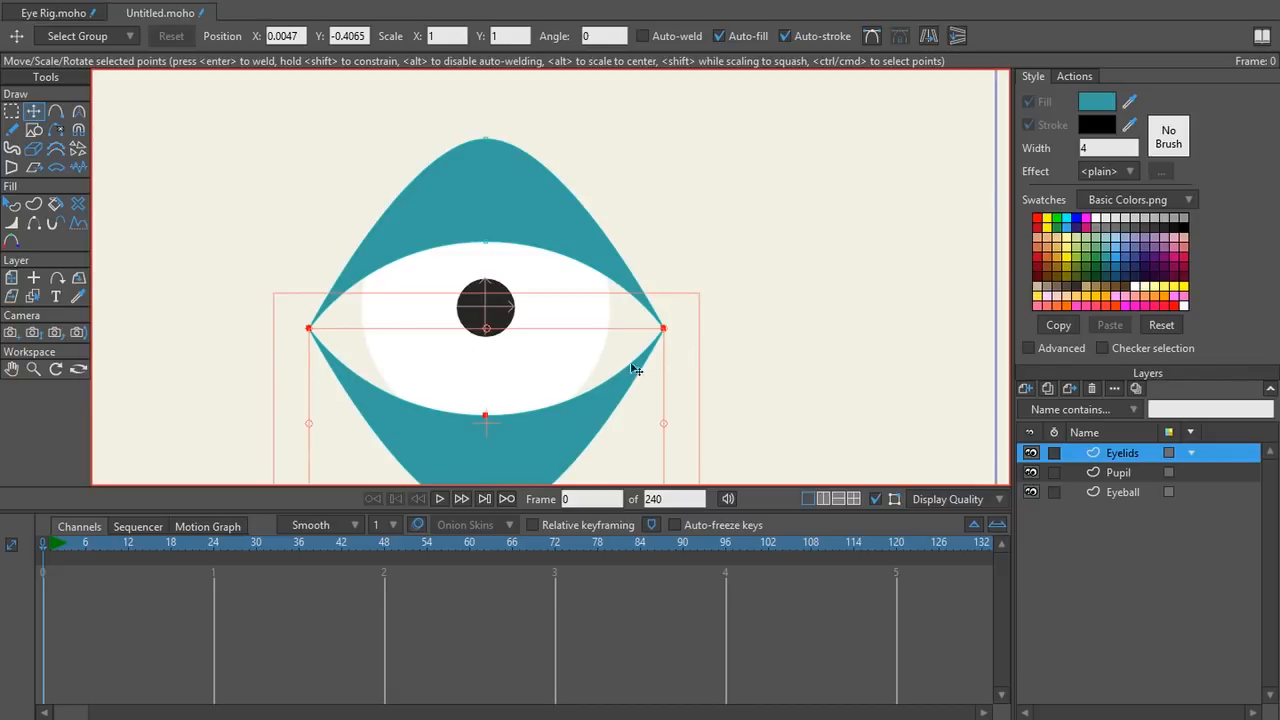
- Try moving the right corner point shared by both eyelids inward, and undo the move
{"action": "left_click", "coordinate": [350, 340]}
{"action": "key", "text": "g"}
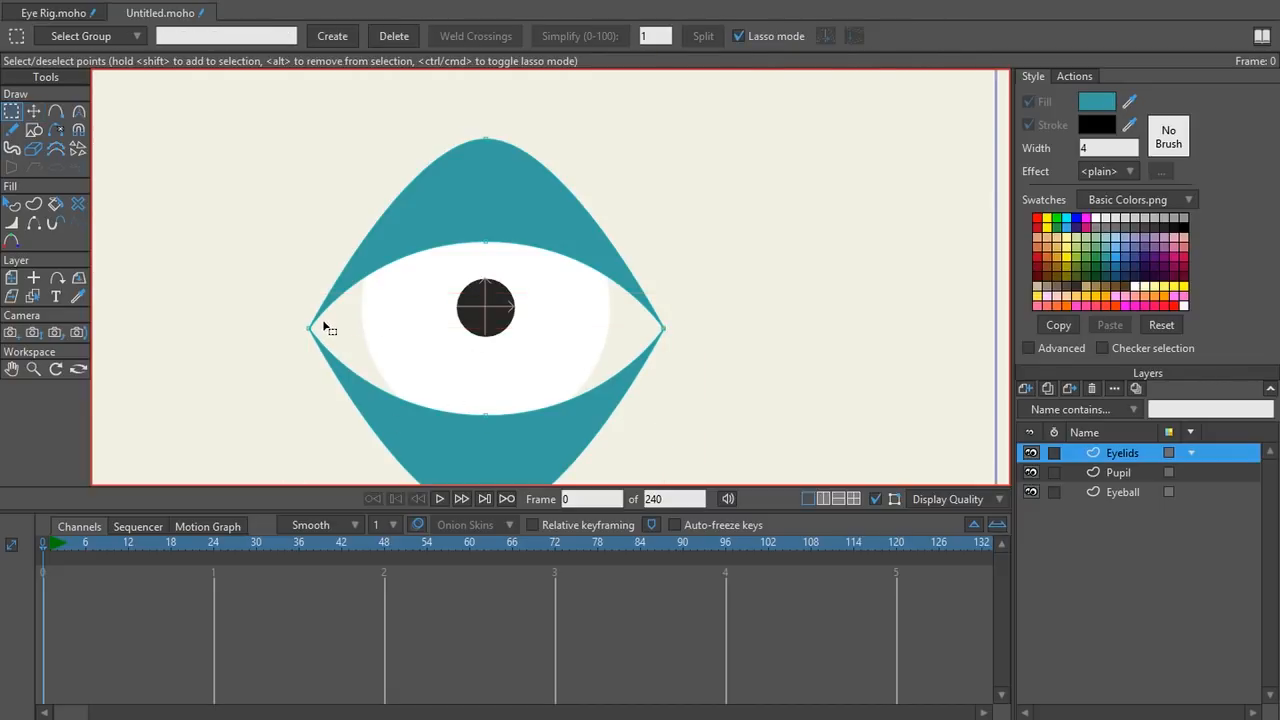
{"action": "left_click_drag", "start_coordinate": [325, 320], "coordinate": [486, 343]}
{"action": "left_click_drag", "start_coordinate": [262, 306], "coordinate": [745, 358]}
{"action": "key", "text": "t"}
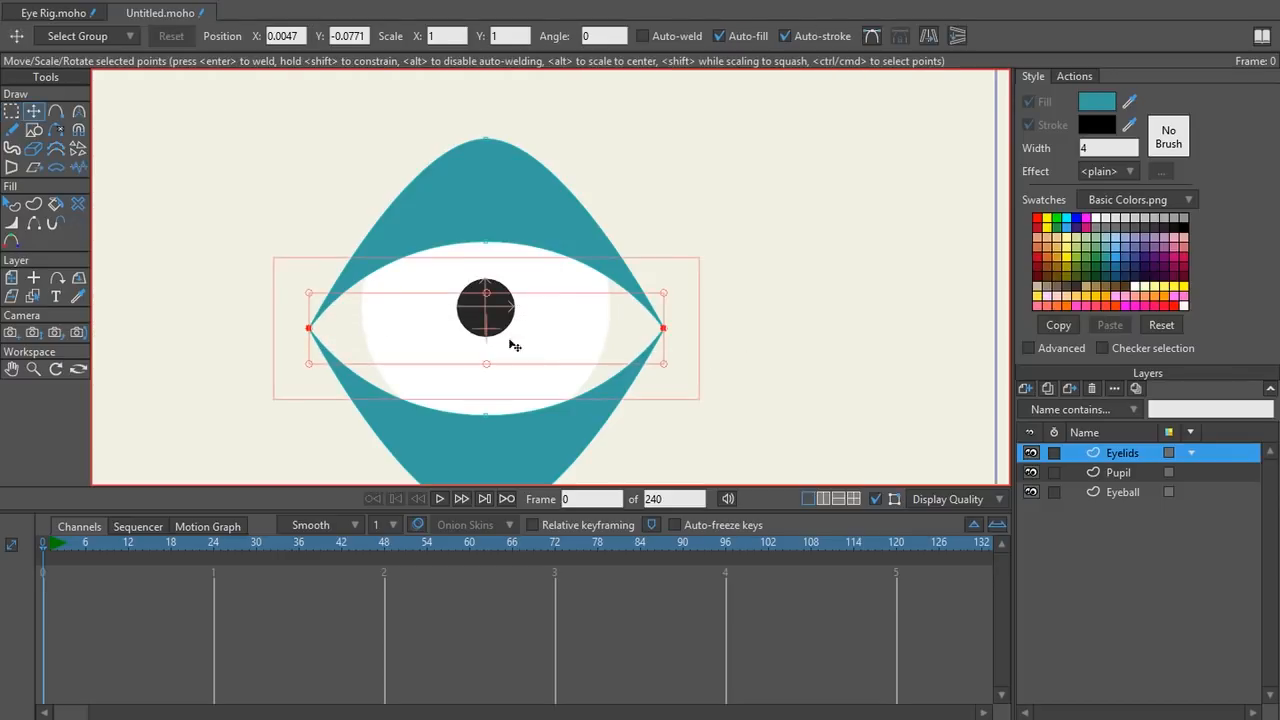
{"action": "left_click_drag", "start_coordinate": [663, 330], "coordinate": [614, 335]}
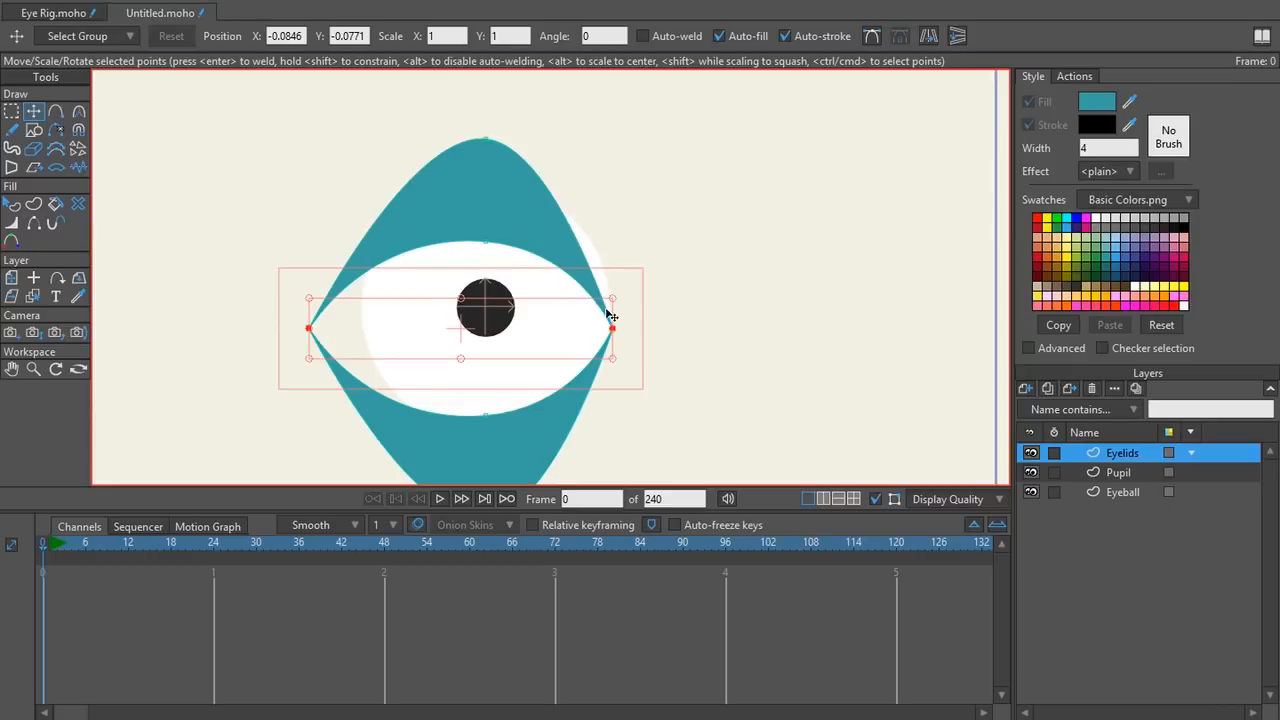
{"action": "key", "text": "ctrl+z"}
{"action": "left_click", "coordinate": [750, 340]}
{"action": "scroll", "coordinate": [378, 342], "scroll_direction": "down", "scroll_amount": 2}
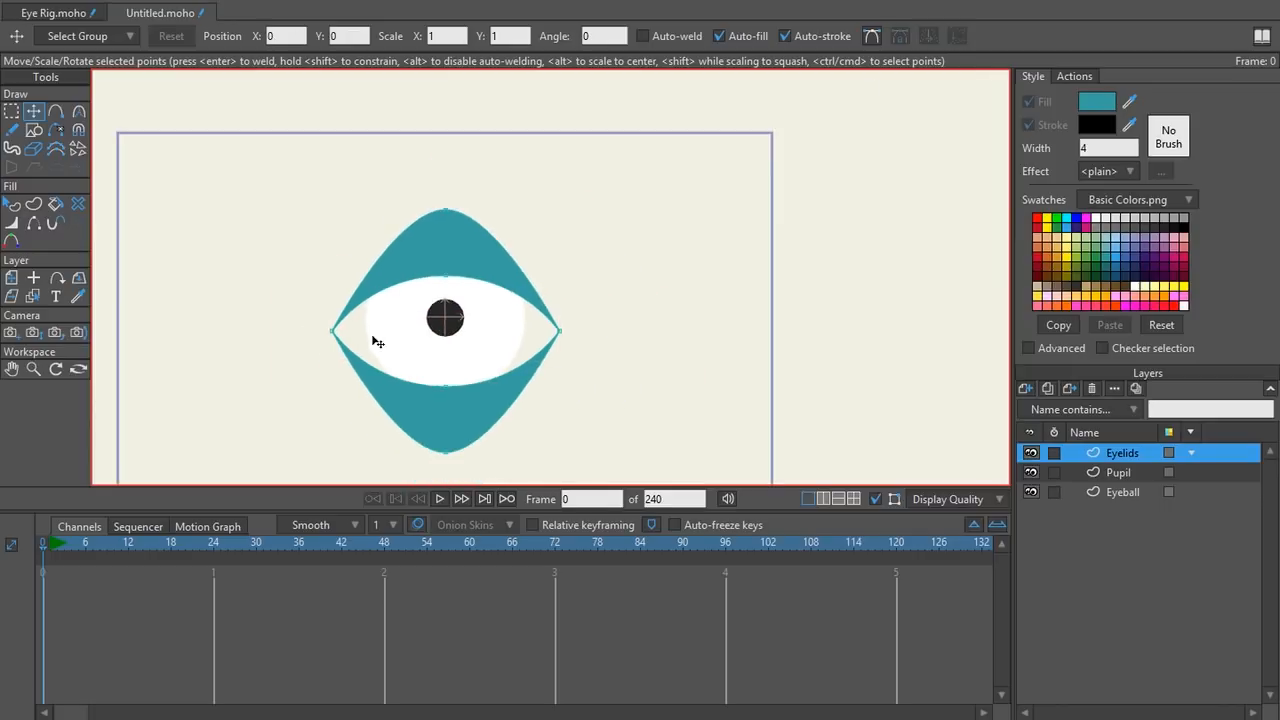
{"action": "scroll", "coordinate": [330, 355], "scroll_direction": "up", "scroll_amount": 2}
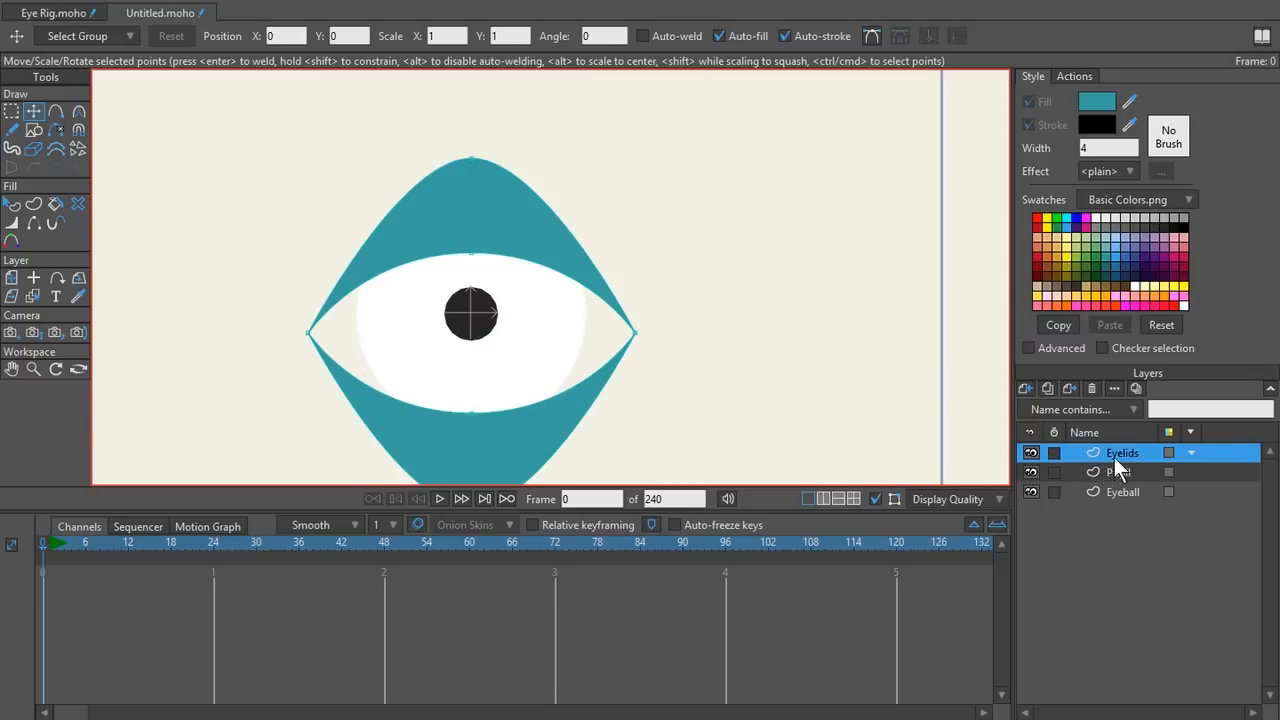
- Group the Eyelids, Pupil and Eyeball layers into a group named Eye 1
{"action": "left_click", "coordinate": [1121, 491], "text": "shift"}
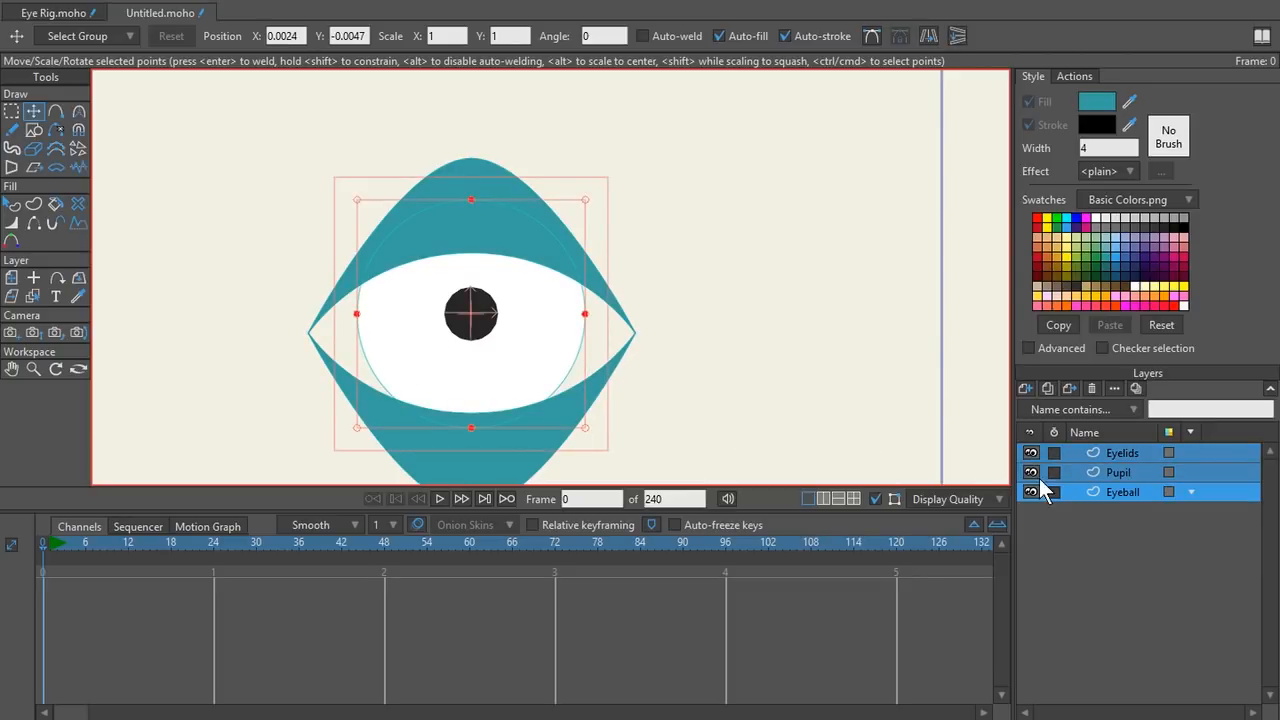
{"action": "right_click", "coordinate": [1110, 505]}
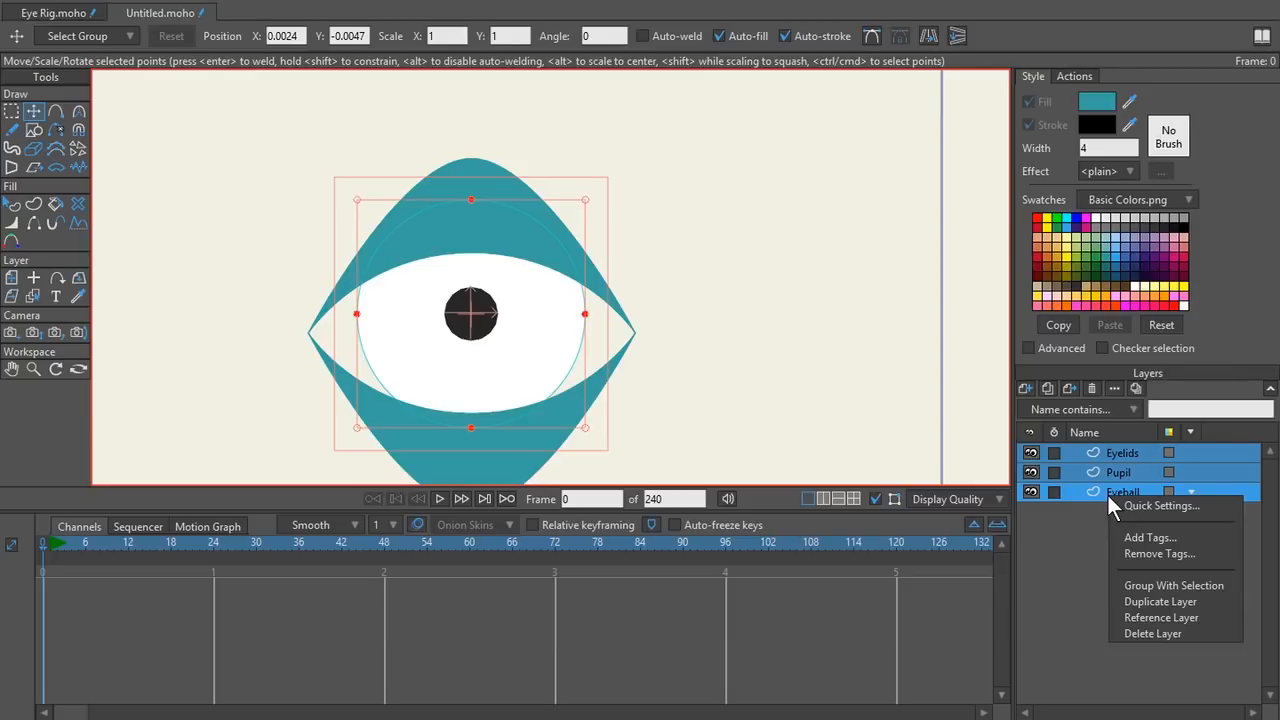
{"action": "left_click", "coordinate": [1140, 585]}
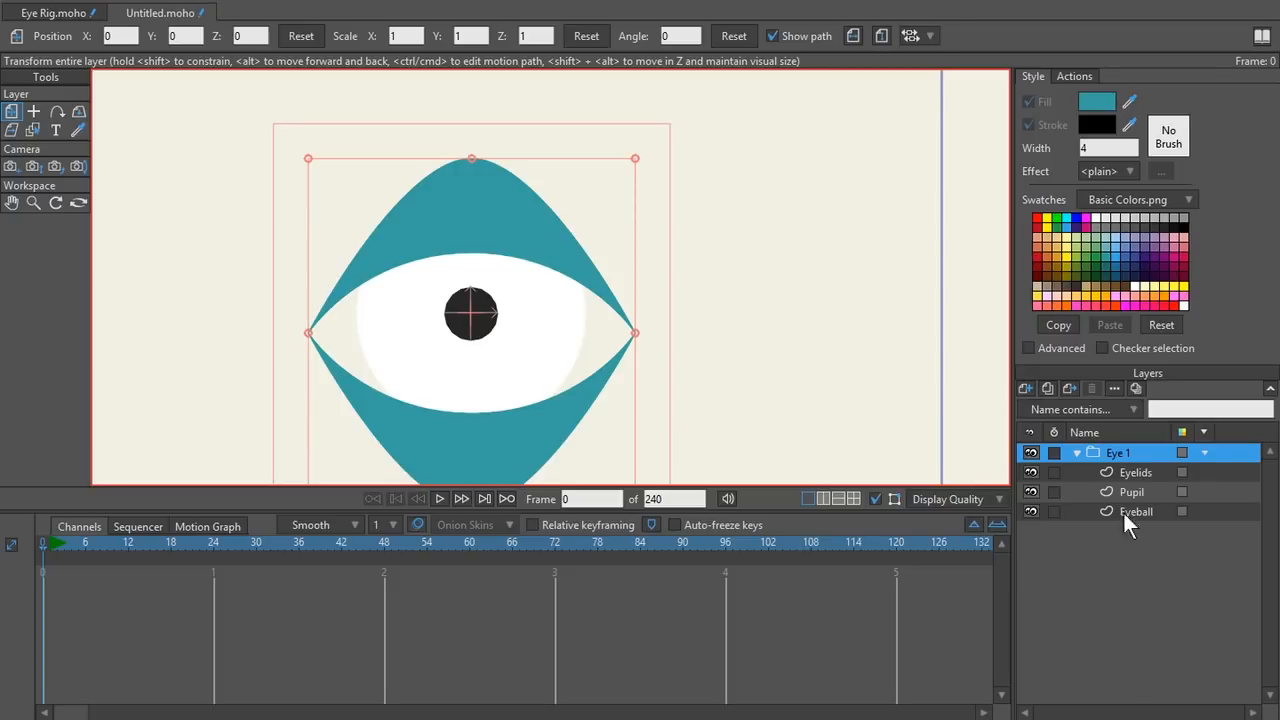
- Set the Eye 1 group's mask to Hide all in its layer settings
{"action": "right_click", "coordinate": [1115, 452]}
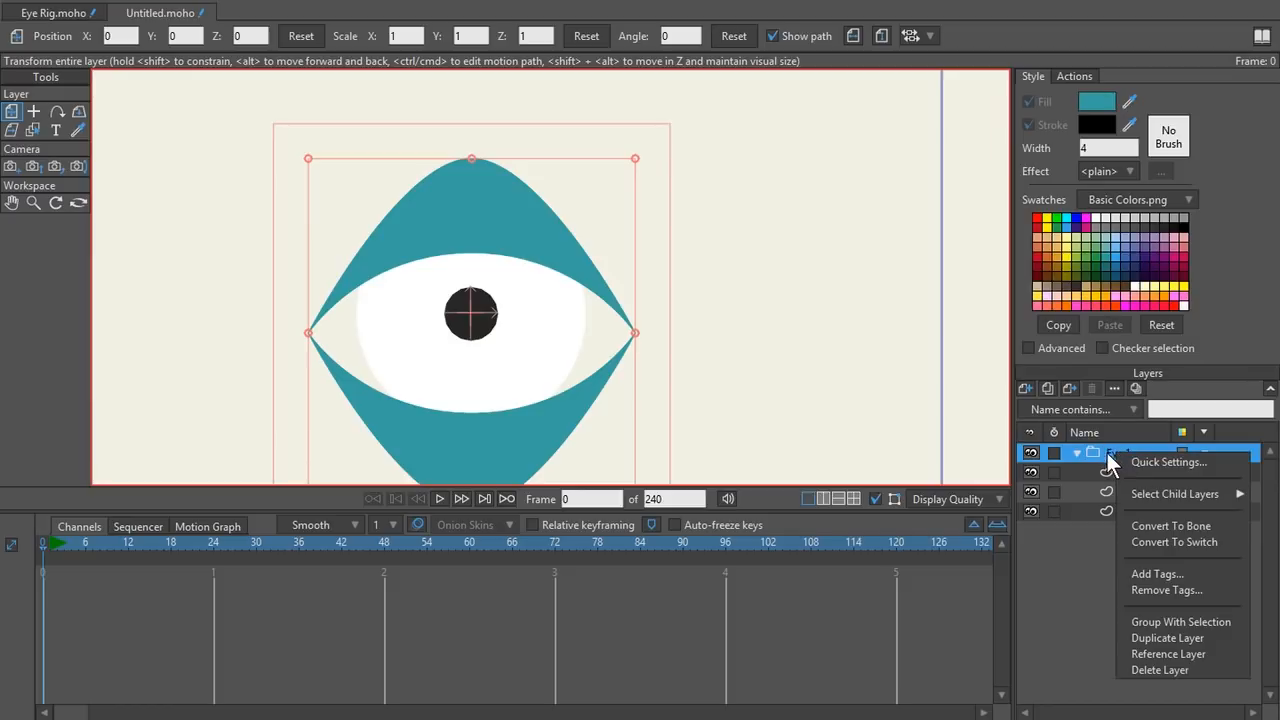
{"action": "double_click", "coordinate": [1101, 453]}
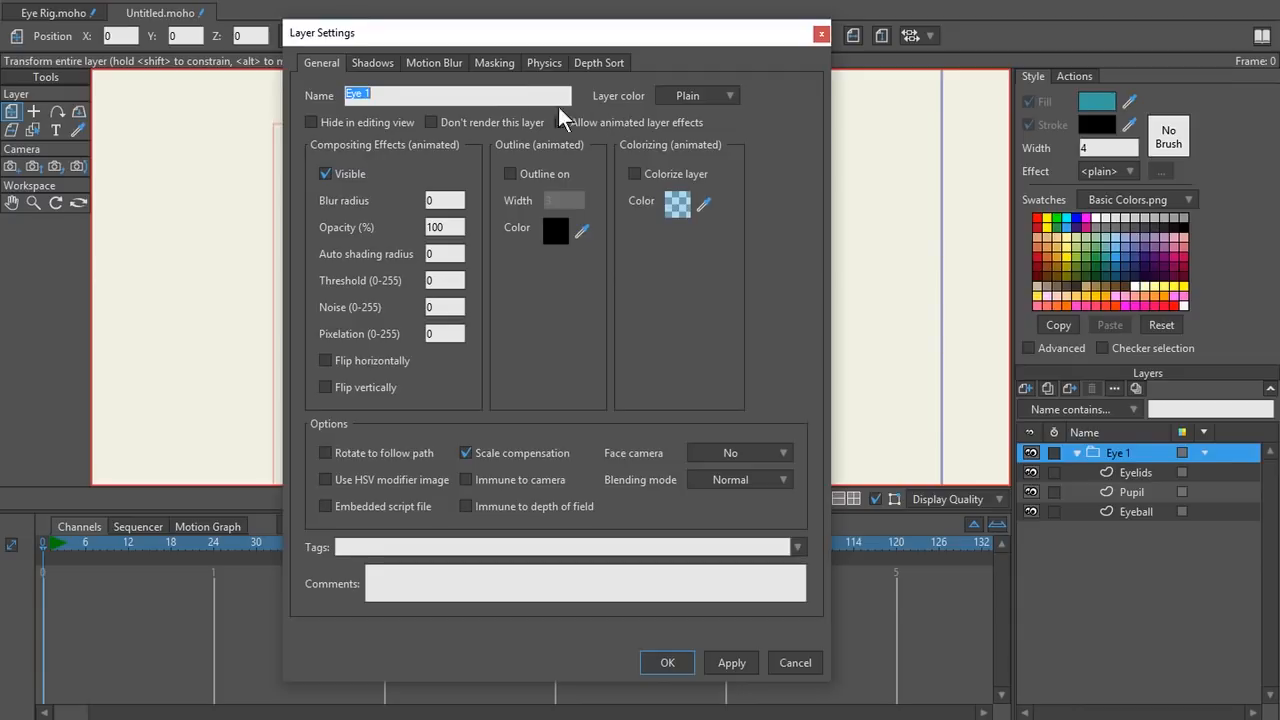
{"action": "left_click", "coordinate": [495, 63]}
{"action": "left_click", "coordinate": [437, 173]}
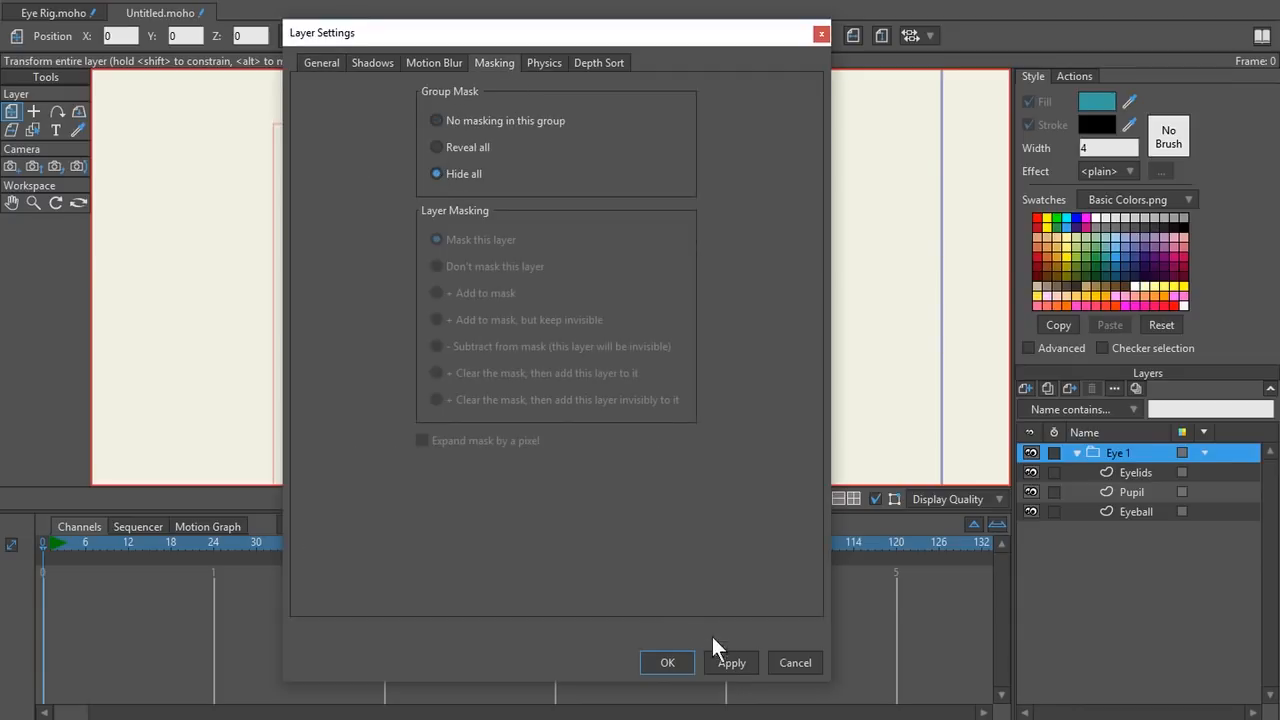
{"action": "left_click", "coordinate": [668, 663]}
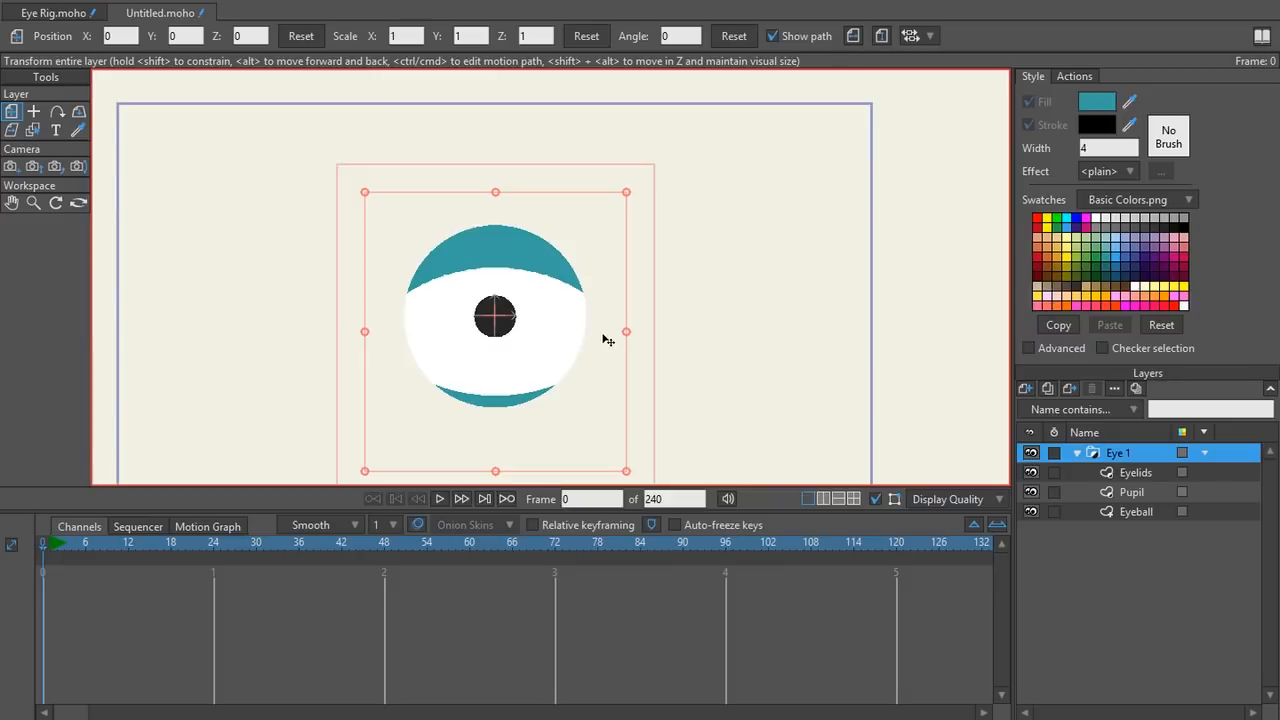
{"action": "scroll", "coordinate": [545, 350], "scroll_direction": "up", "scroll_amount": 1}
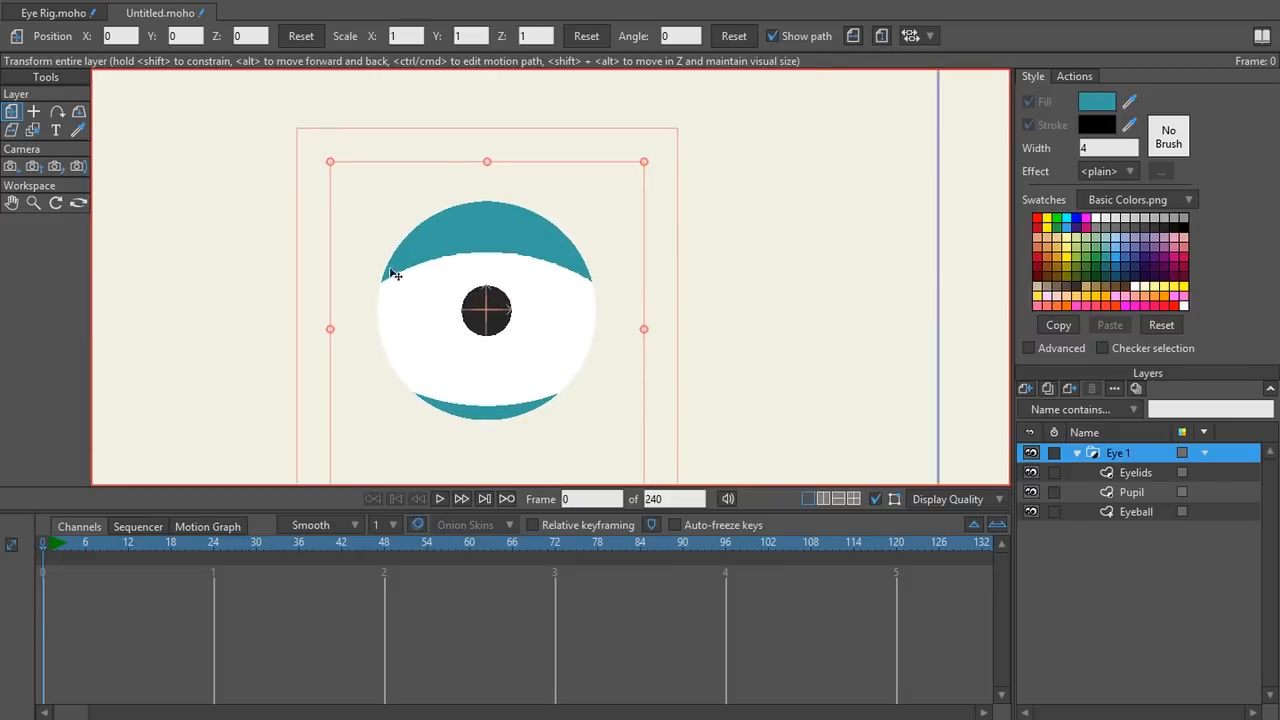
{"action": "scroll", "coordinate": [531, 273], "scroll_direction": "down", "scroll_amount": 1}
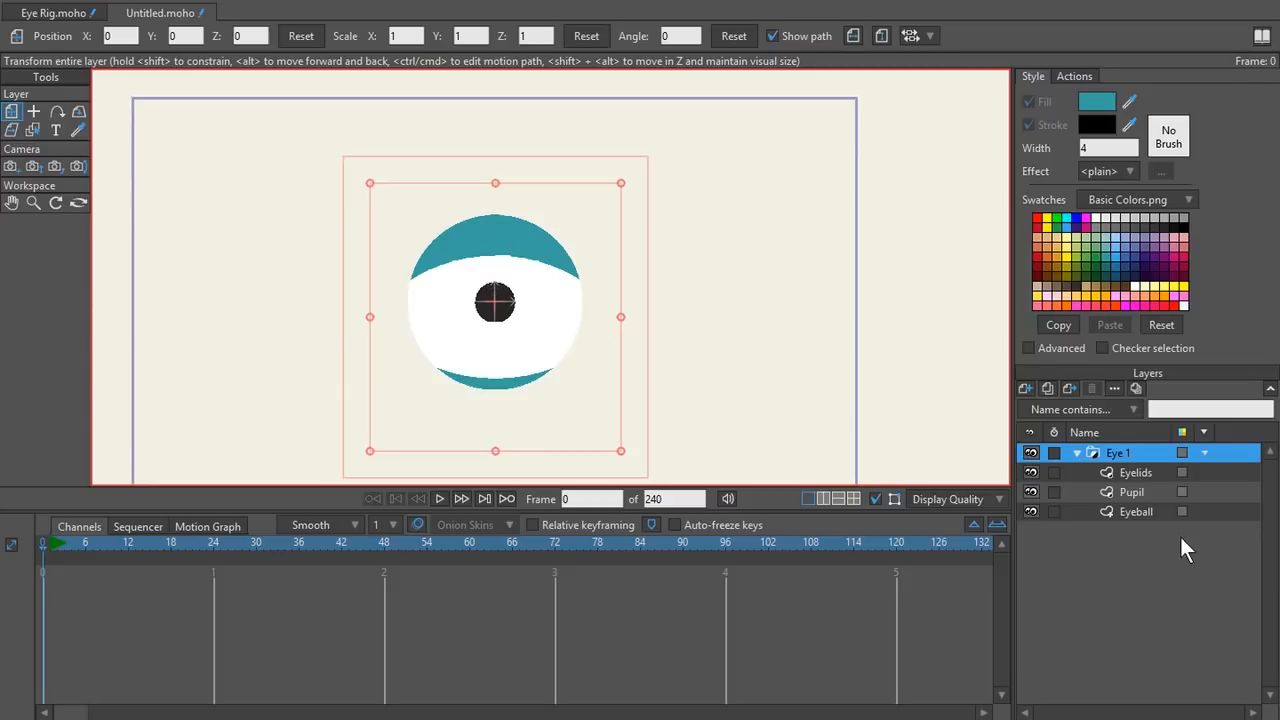
- Duplicate the Eye 1 group as Eye 2 and place Eye 1 above it in the layer order
{"action": "left_click", "coordinate": [1077, 453]}
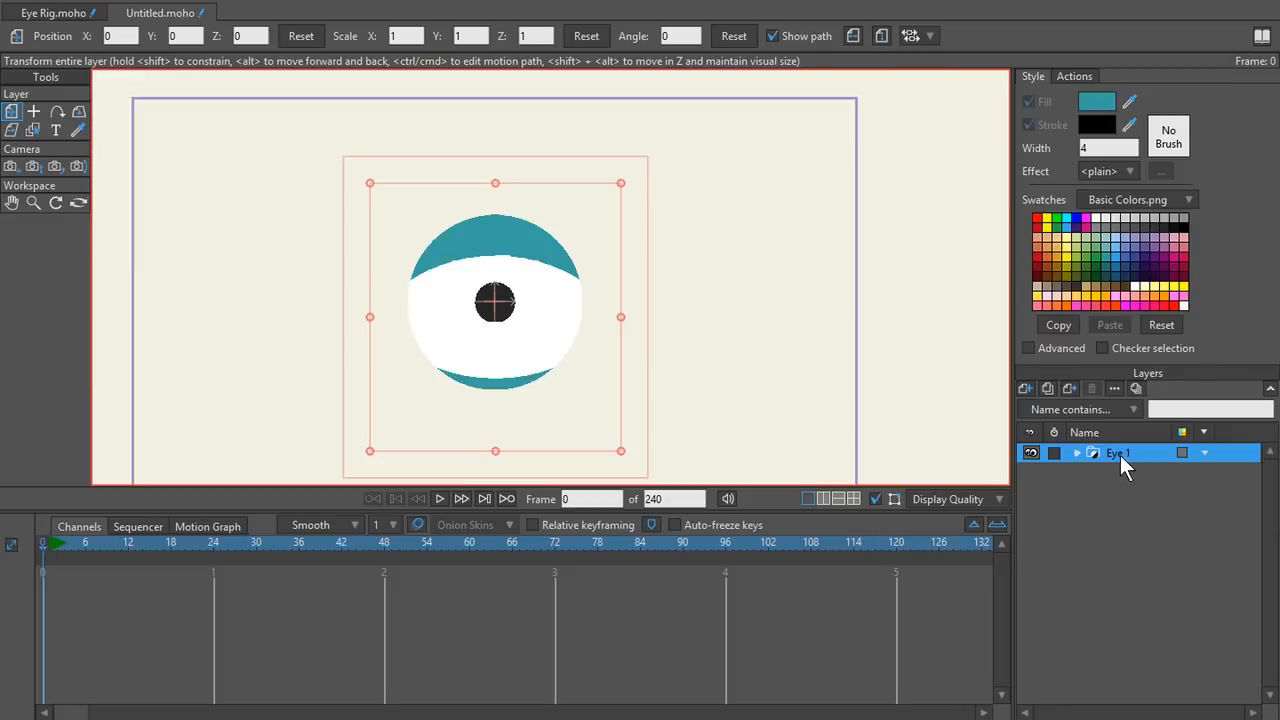
{"action": "right_click", "coordinate": [1112, 454]}
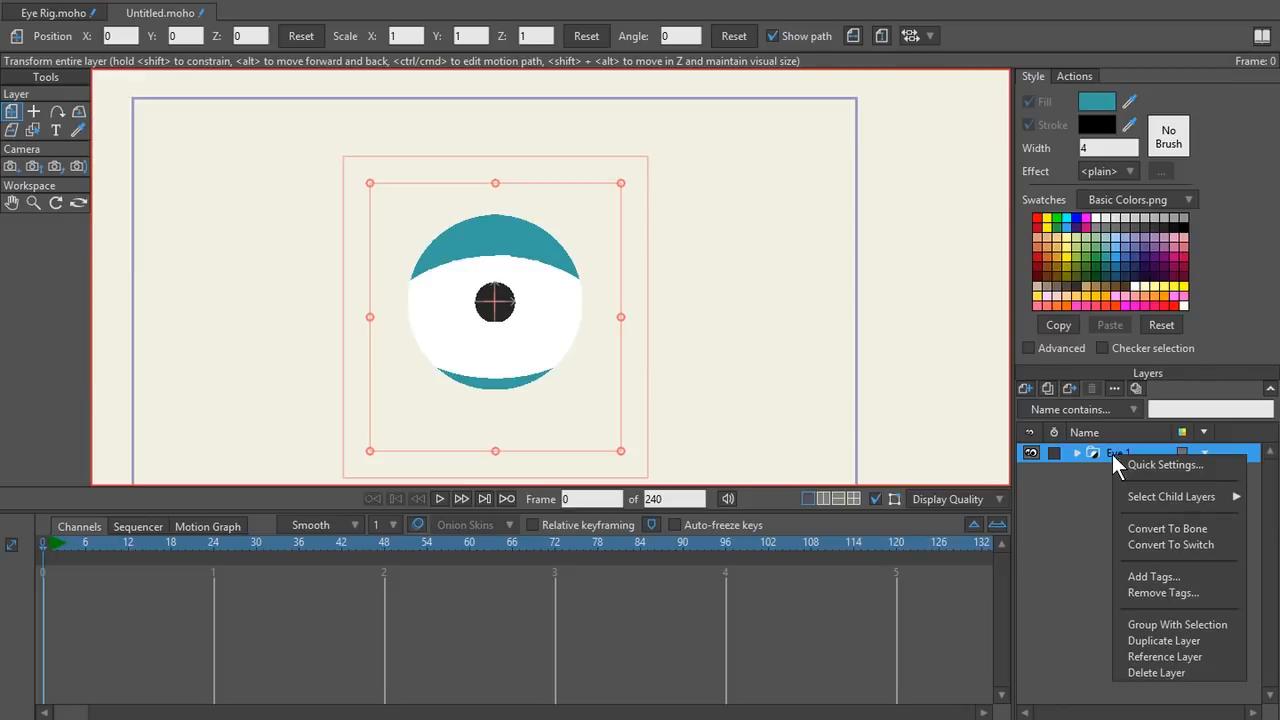
{"action": "left_click", "coordinate": [1160, 641]}
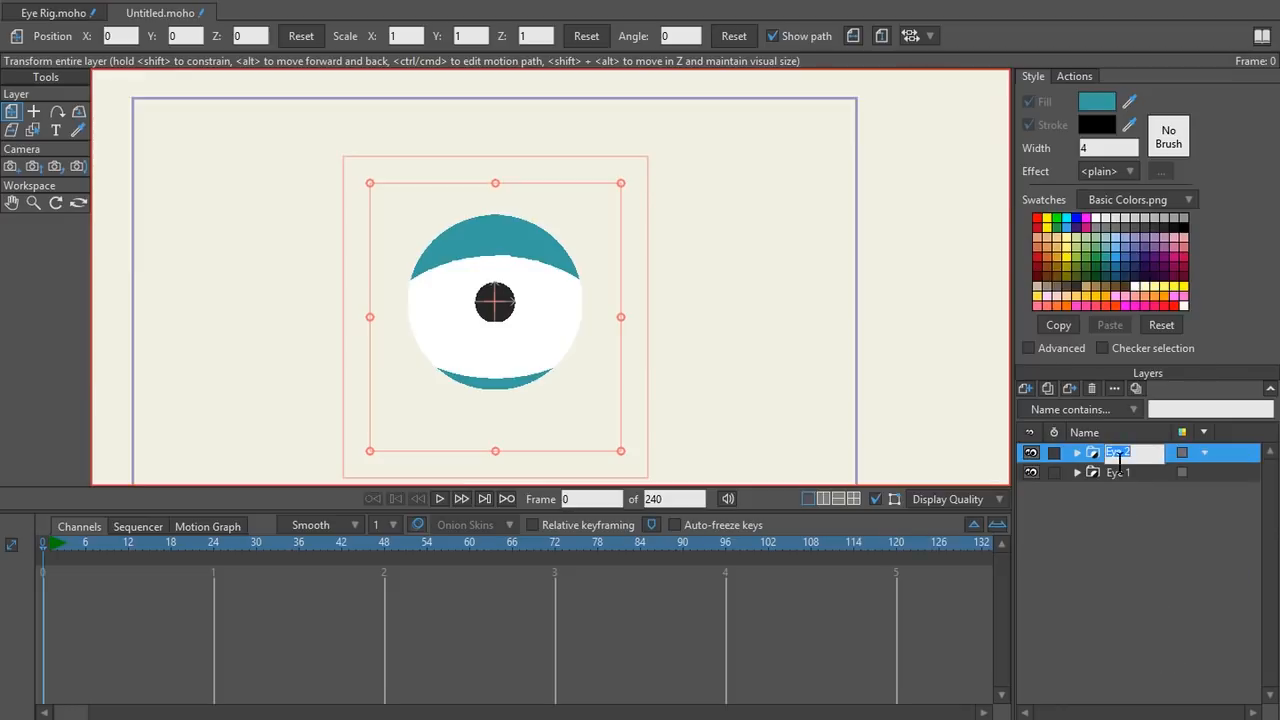
{"action": "key", "text": "Return"}
{"action": "left_click_drag", "start_coordinate": [1112, 474], "coordinate": [1112, 452]}
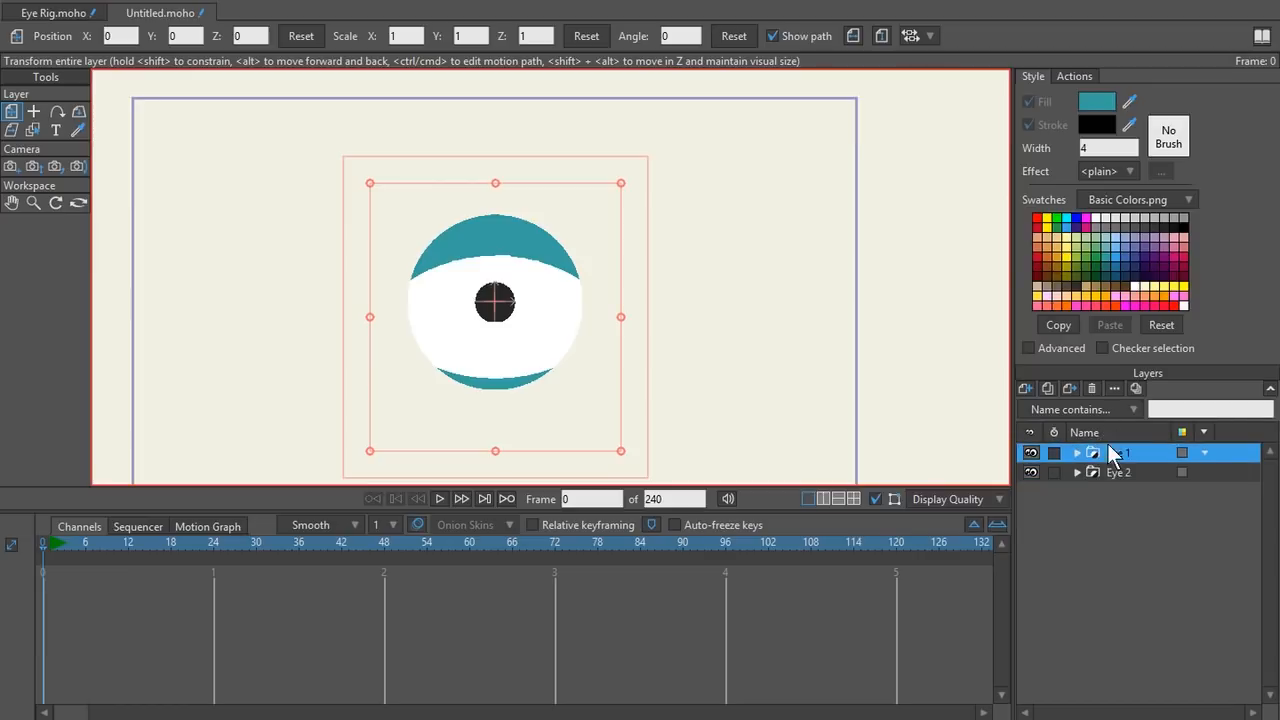
- Move the Eye 2 layer beside the first eye, to about X 0.8739
{"action": "left_click", "coordinate": [1114, 467]}
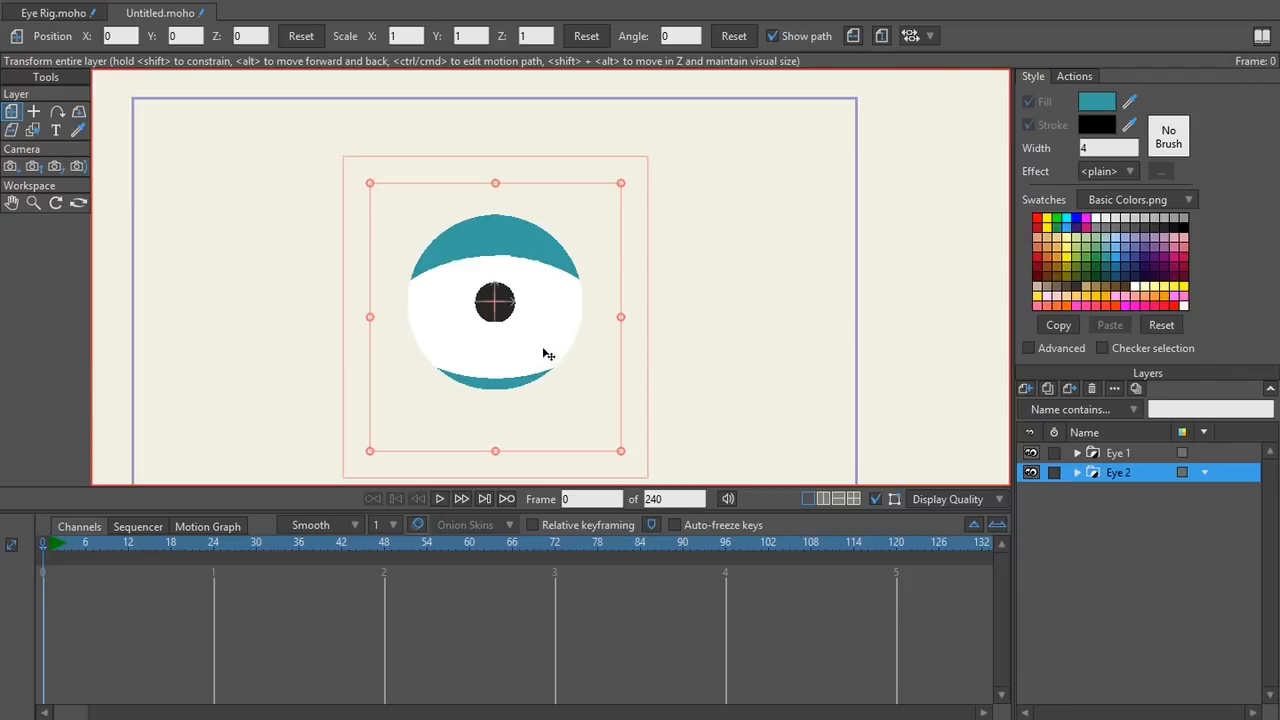
{"action": "left_click_drag", "start_coordinate": [521, 341], "coordinate": [703, 342]}
{"action": "scroll", "coordinate": [583, 331], "scroll_direction": "down", "scroll_amount": 1}
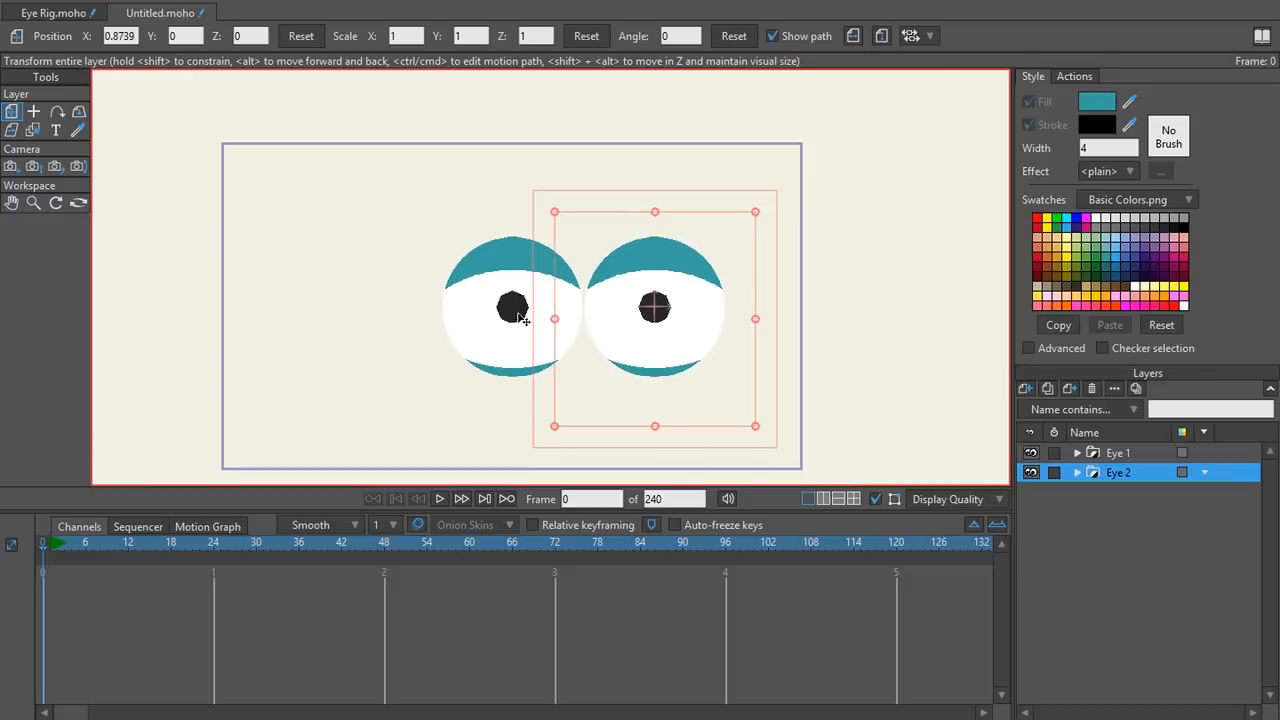
- Group the Eye 1 and Eye 2 layers into a group named Eyes
{"action": "left_click", "coordinate": [1136, 455]}
{"action": "left_click", "coordinate": [1126, 473], "text": "shift"}
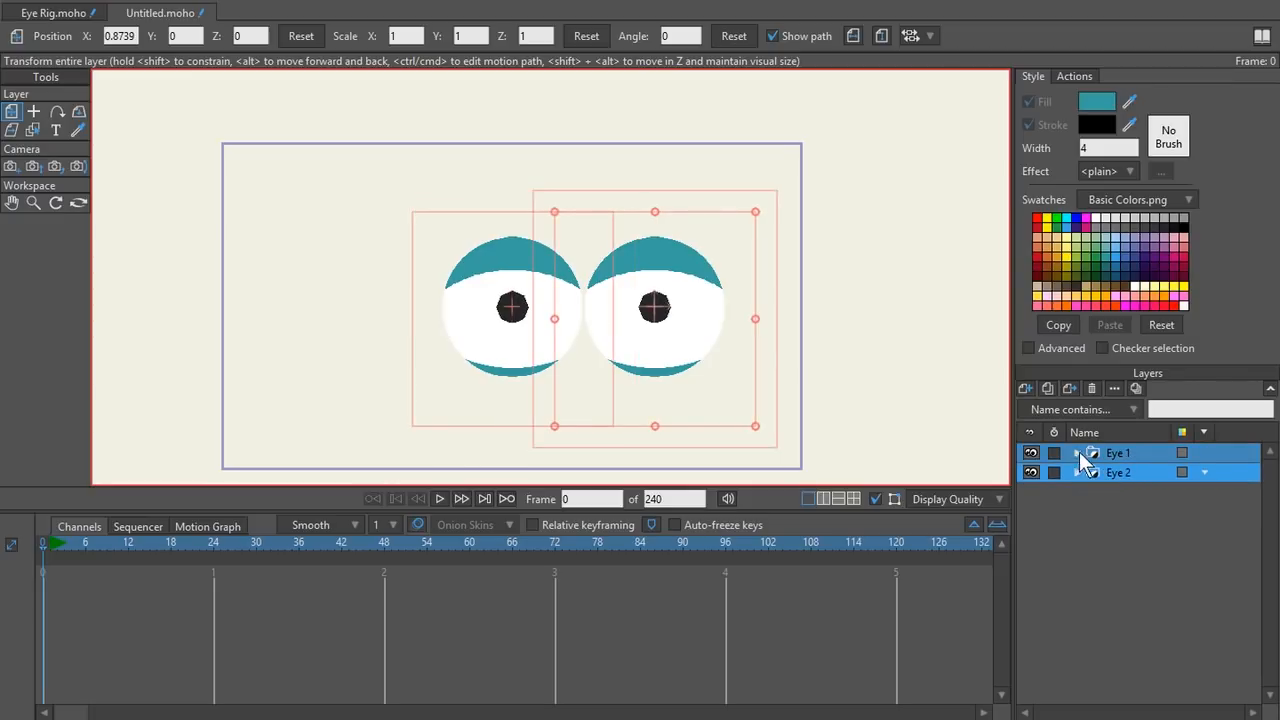
{"action": "right_click", "coordinate": [1119, 475]}
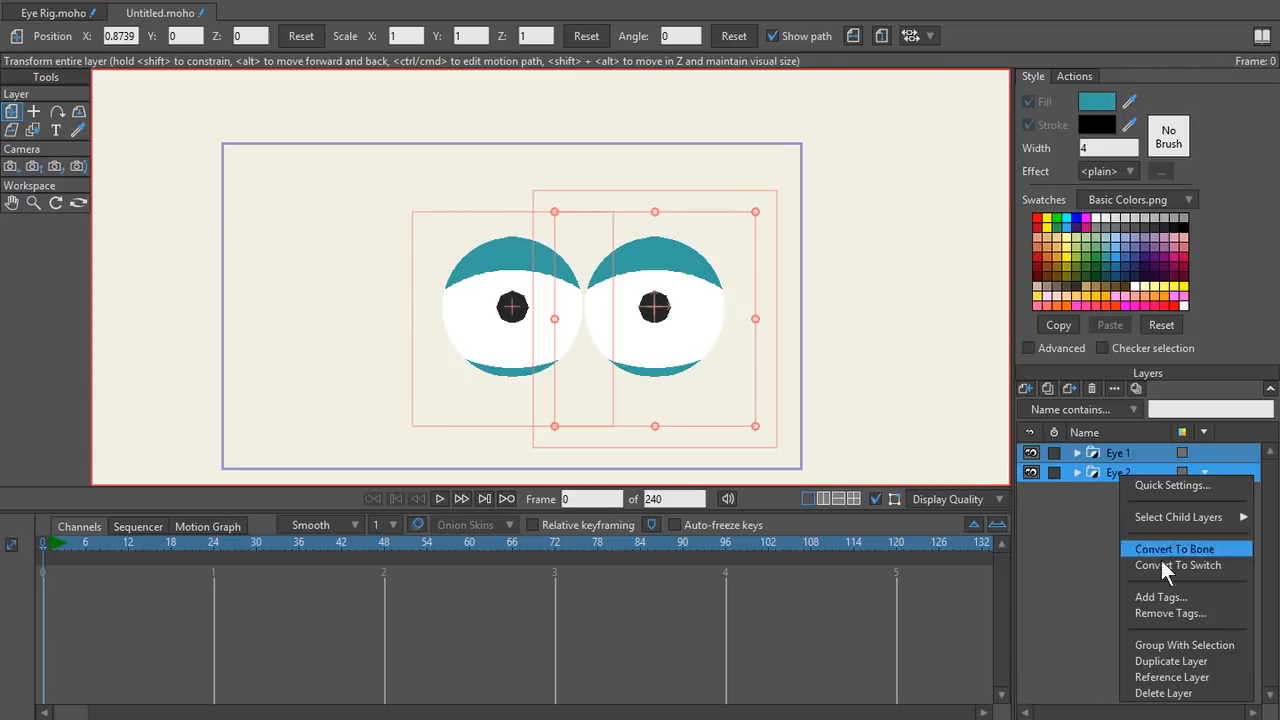
{"action": "left_click", "coordinate": [1180, 645]}
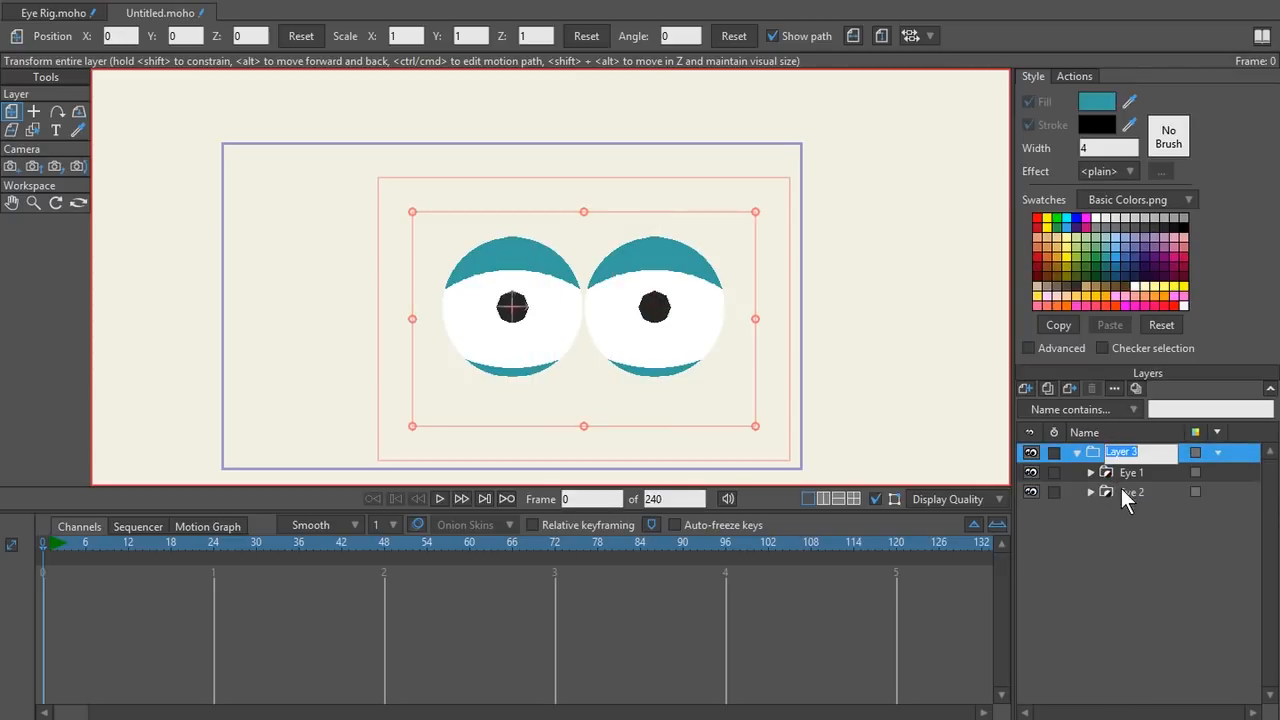
{"action": "type", "text": "Eyes"}
{"action": "key", "text": "Return"}
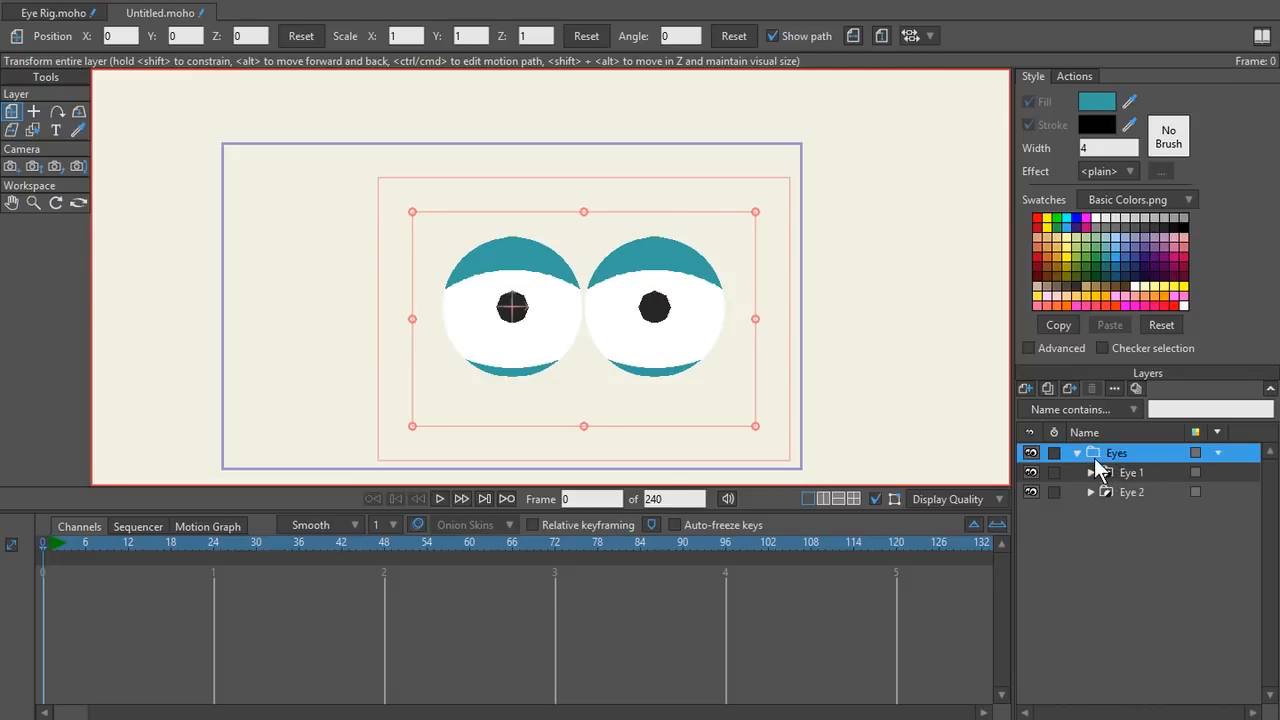
- Convert the Eyes group to a bone layer and collapse it
{"action": "right_click", "coordinate": [1121, 453]}
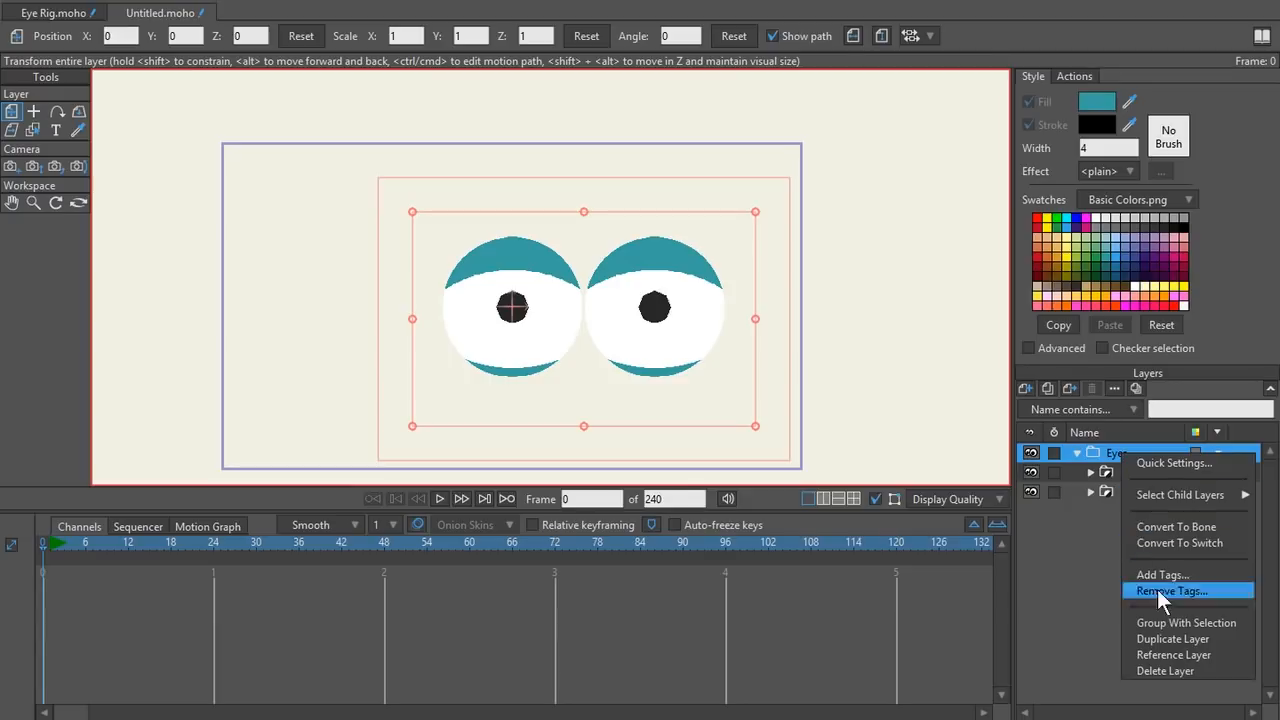
{"action": "left_click", "coordinate": [1178, 527]}
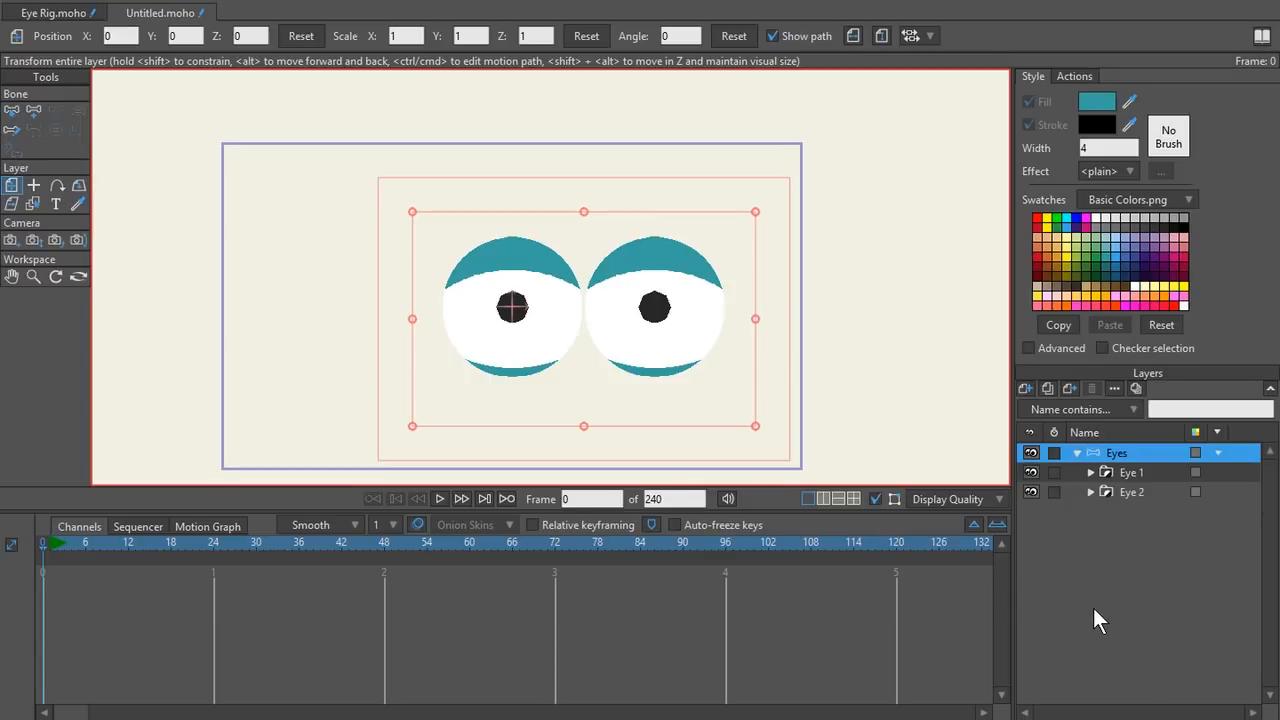
{"action": "left_click", "coordinate": [1077, 453]}
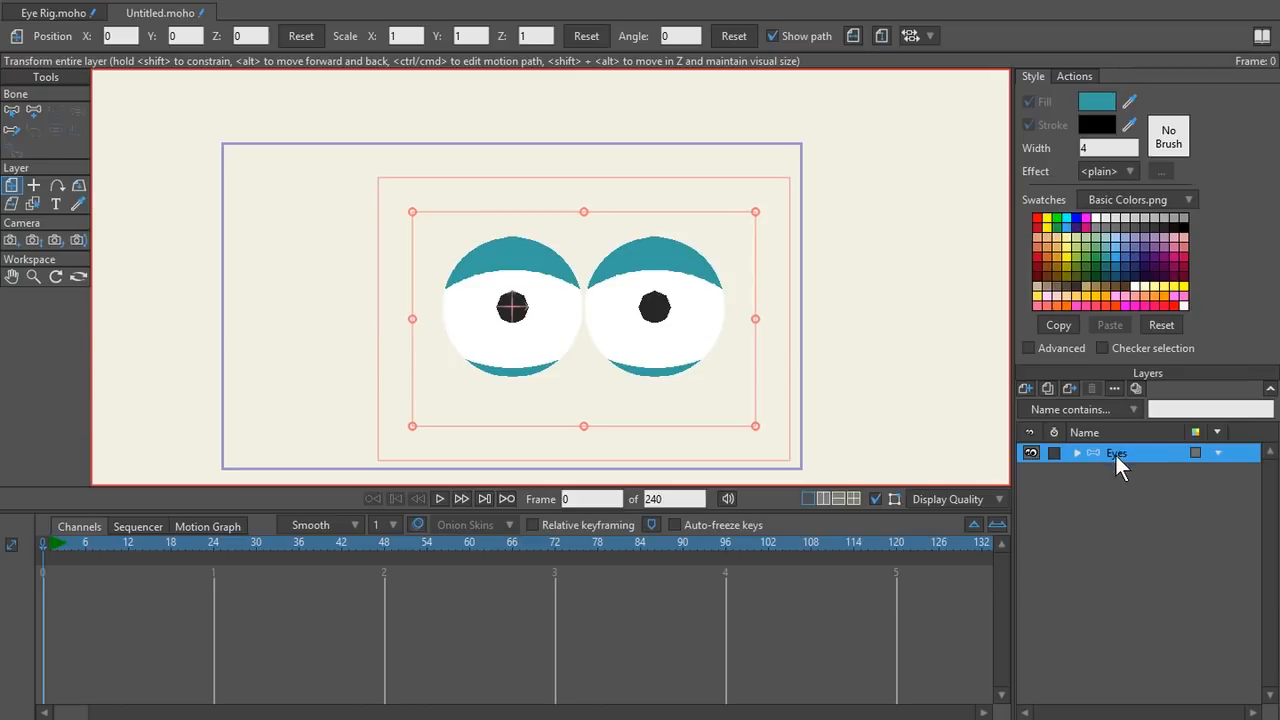
- Move the Eyes layer to the middle of the canvas, at about X -0.4643, Y -0.0492
{"action": "left_click_drag", "start_coordinate": [730, 375], "coordinate": [700, 374]}
{"action": "left_click_drag", "start_coordinate": [672, 330], "coordinate": [602, 341]}
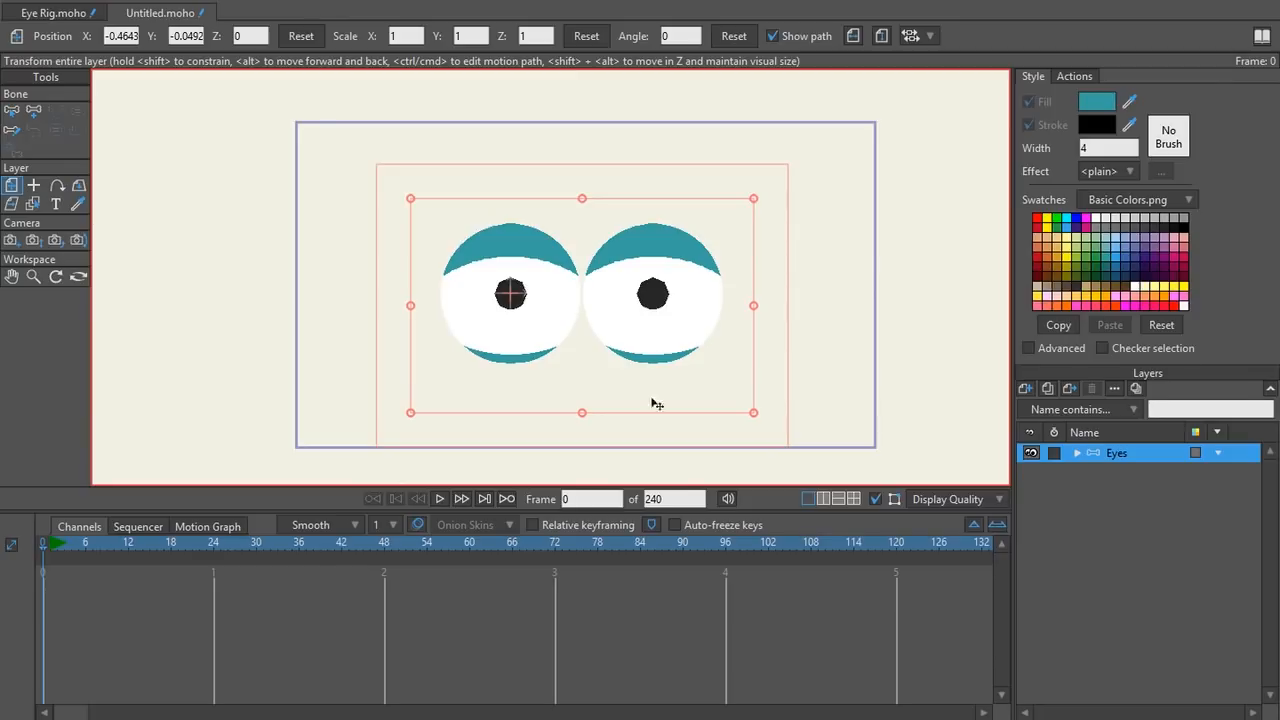
{"action": "scroll", "coordinate": [556, 372], "scroll_direction": "up", "scroll_amount": 1}
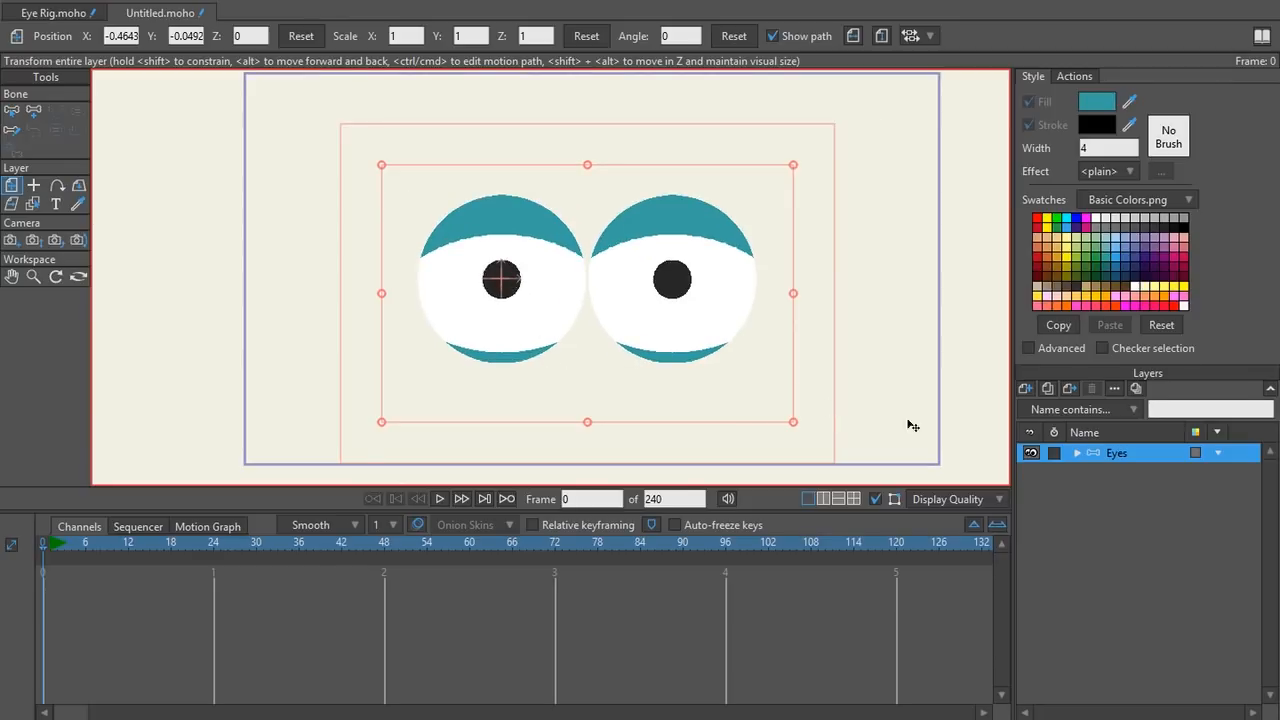
- Add a pin bone at the centre of each pupil in the Eyes bone layer
{"action": "key", "text": "a"}
{"action": "scroll", "coordinate": [518, 287], "scroll_direction": "up", "scroll_amount": 2}
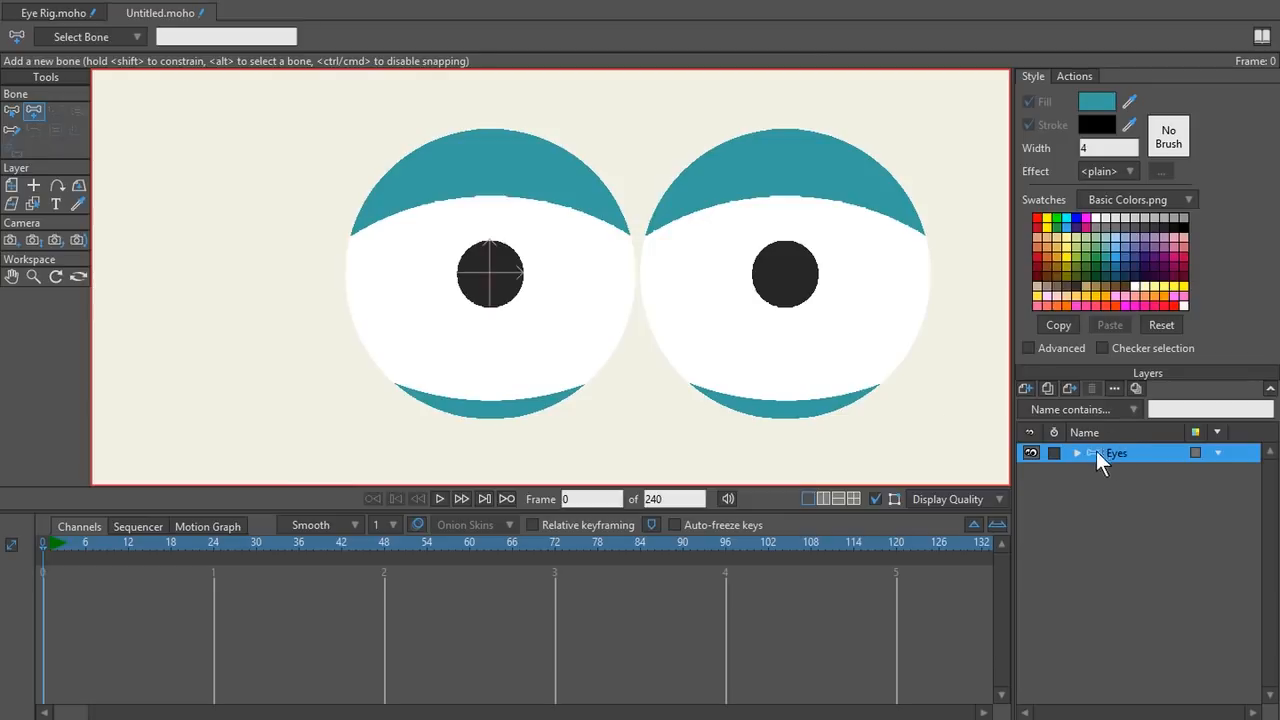
{"action": "left_click", "coordinate": [489, 273]}
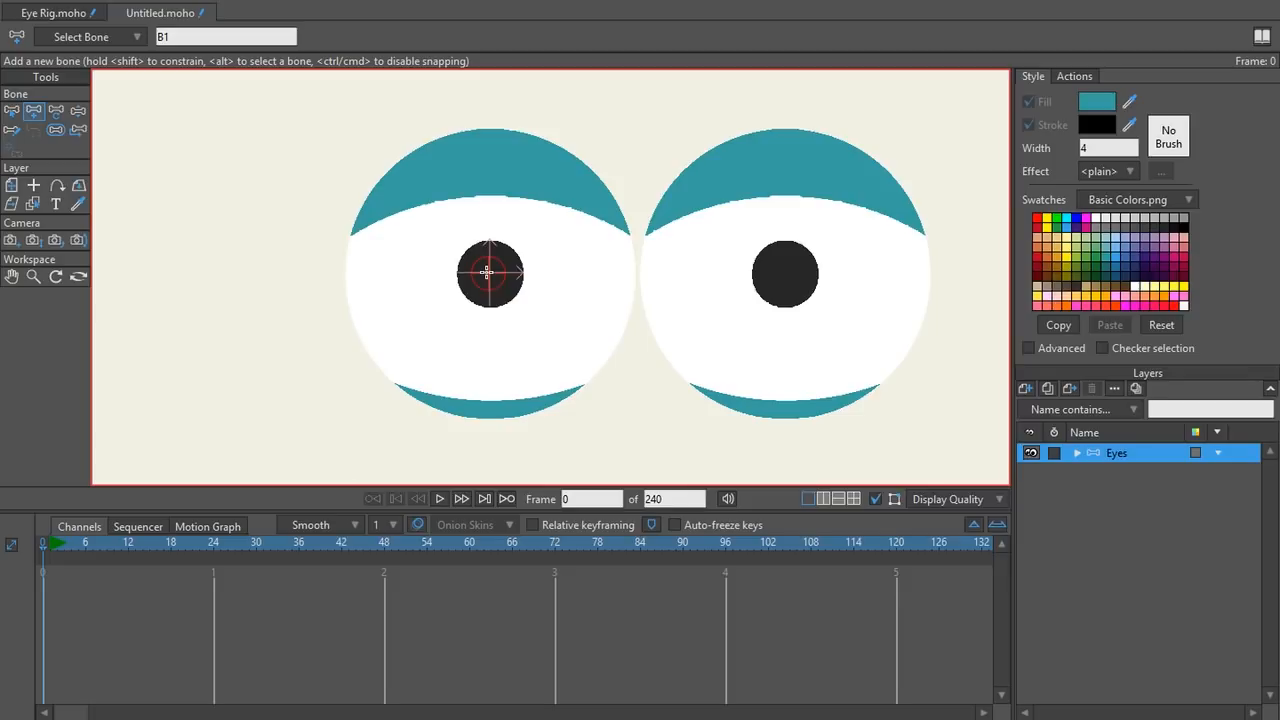
{"action": "key", "text": "ctrl+z"}
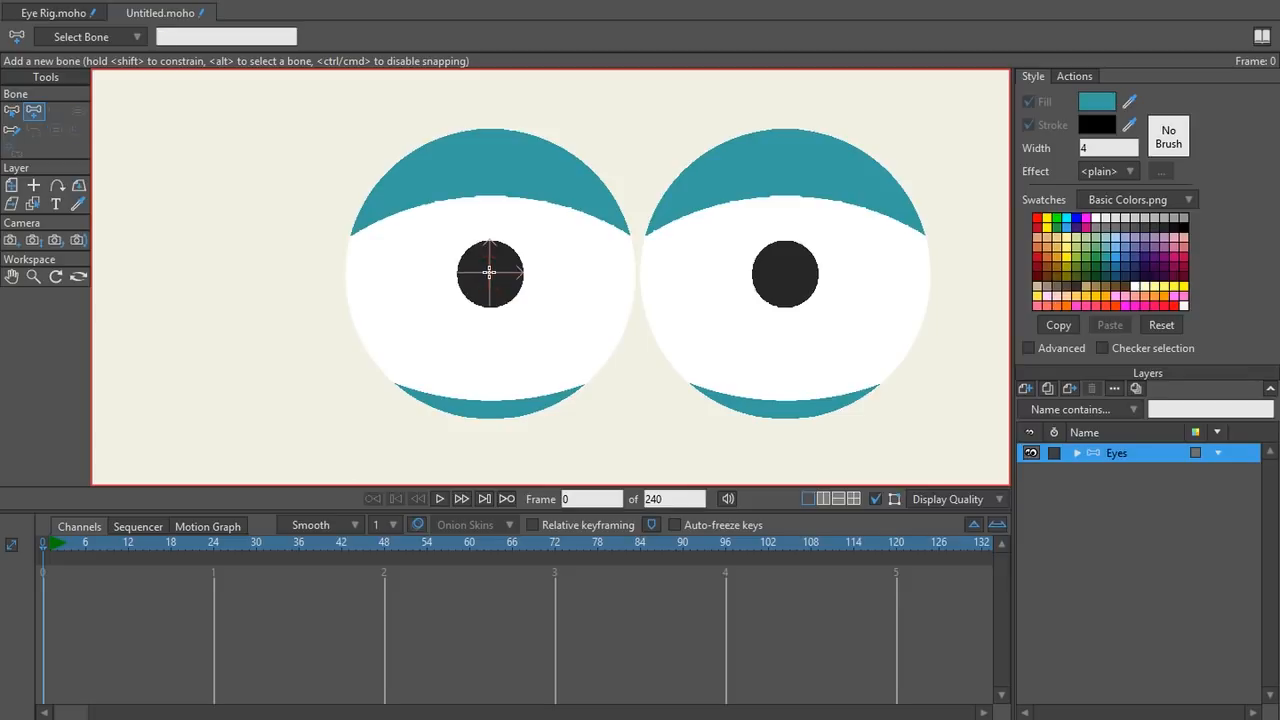
{"action": "left_click_drag", "start_coordinate": [490, 290], "coordinate": [491, 257]}
{"action": "key", "text": "ctrl+z"}
{"action": "left_click", "coordinate": [489, 271]}
{"action": "left_click", "coordinate": [784, 273]}
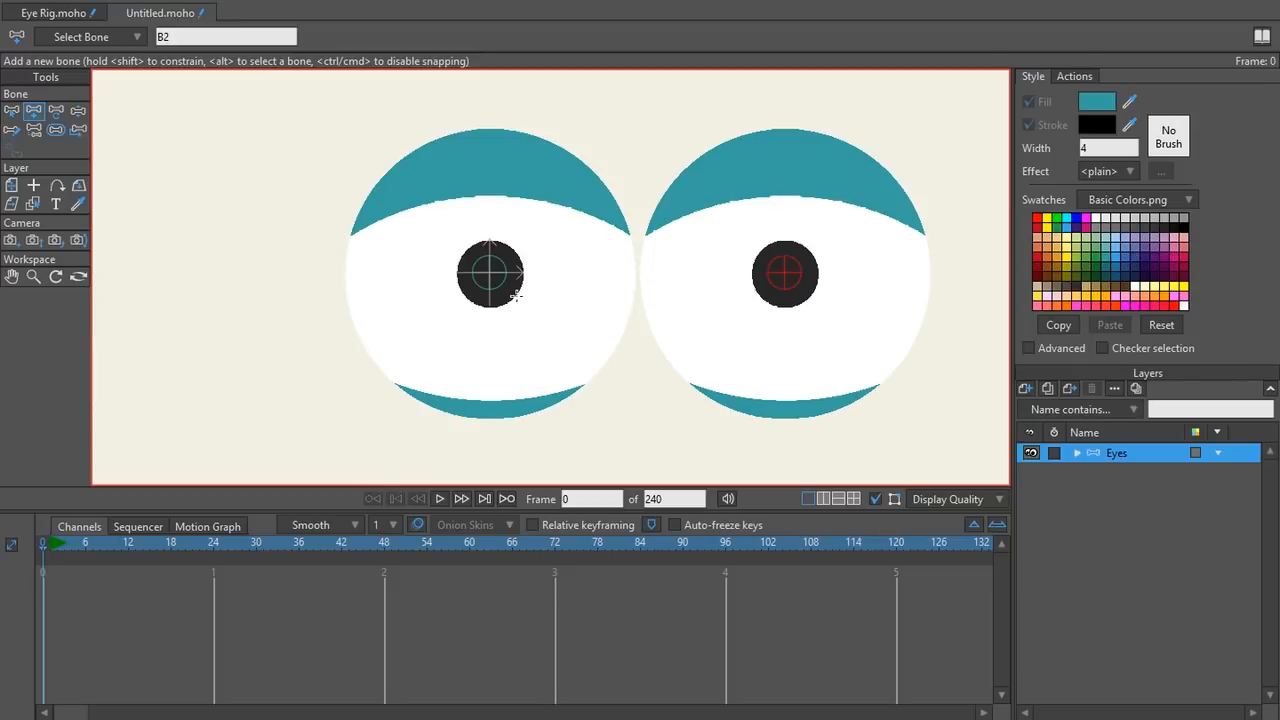
{"action": "scroll", "coordinate": [515, 295], "scroll_direction": "down", "scroll_amount": 2}
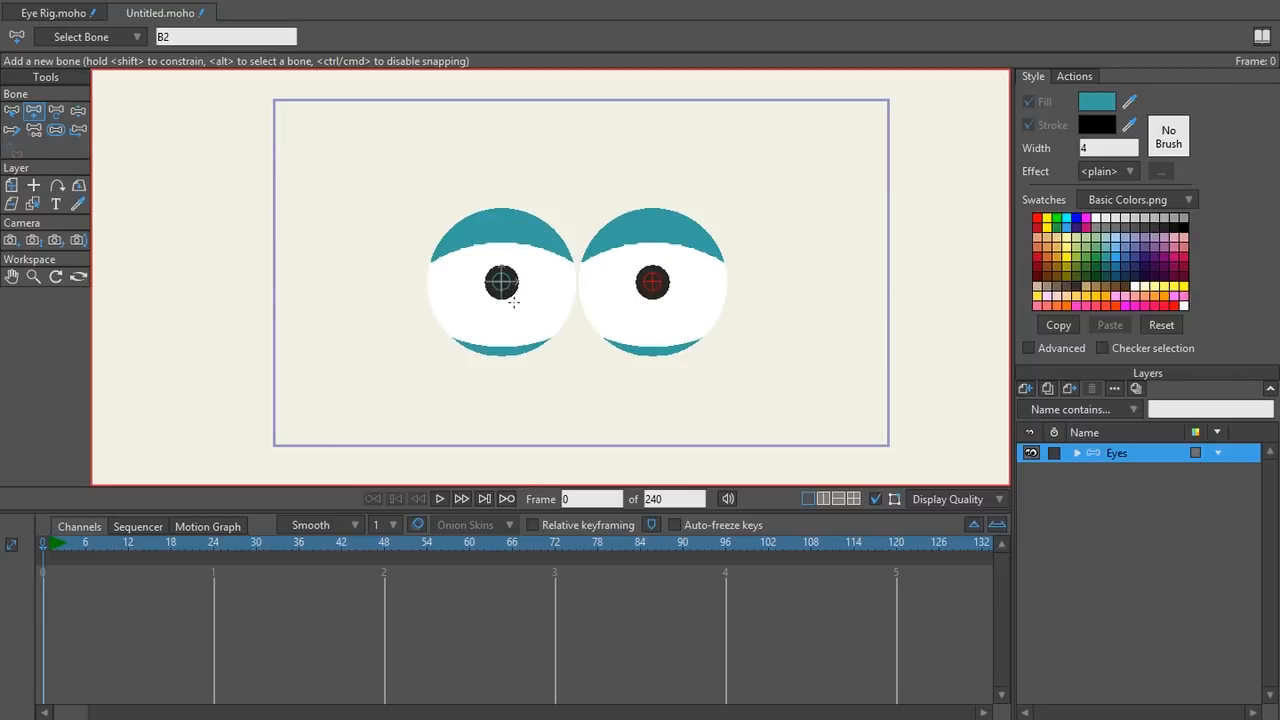
{"action": "key", "text": "p"}
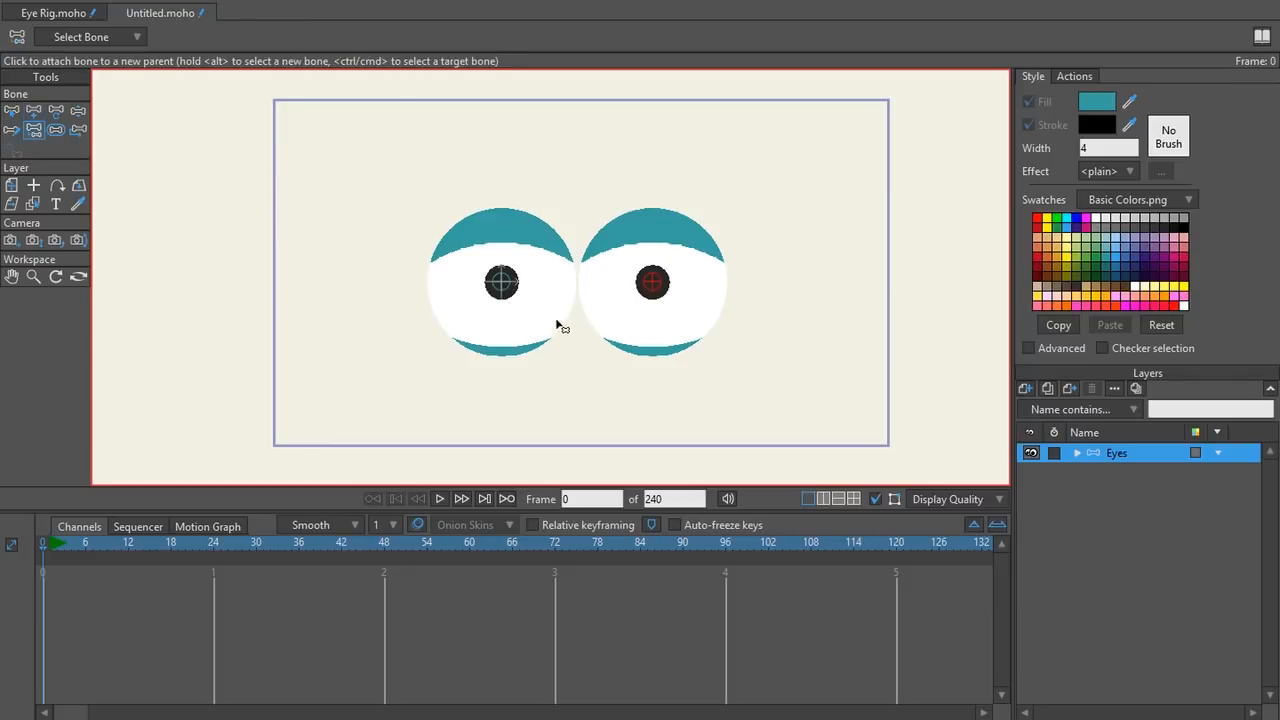
{"action": "left_click", "coordinate": [78, 130]}
{"action": "scroll", "coordinate": [606, 351], "scroll_direction": "up", "scroll_amount": 2}
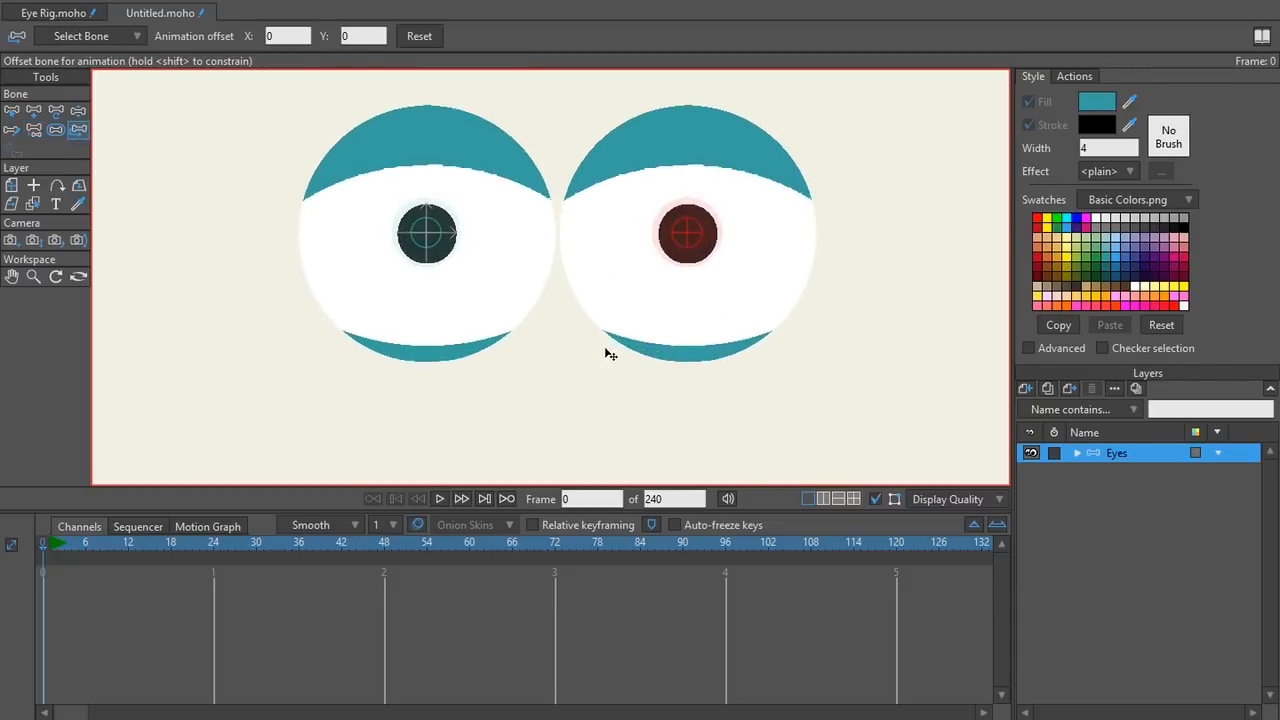
{"action": "left_click", "coordinate": [35, 130]}
{"action": "left_click", "coordinate": [76, 133]}
{"action": "scroll", "coordinate": [417, 273], "scroll_direction": "down", "scroll_amount": 2}
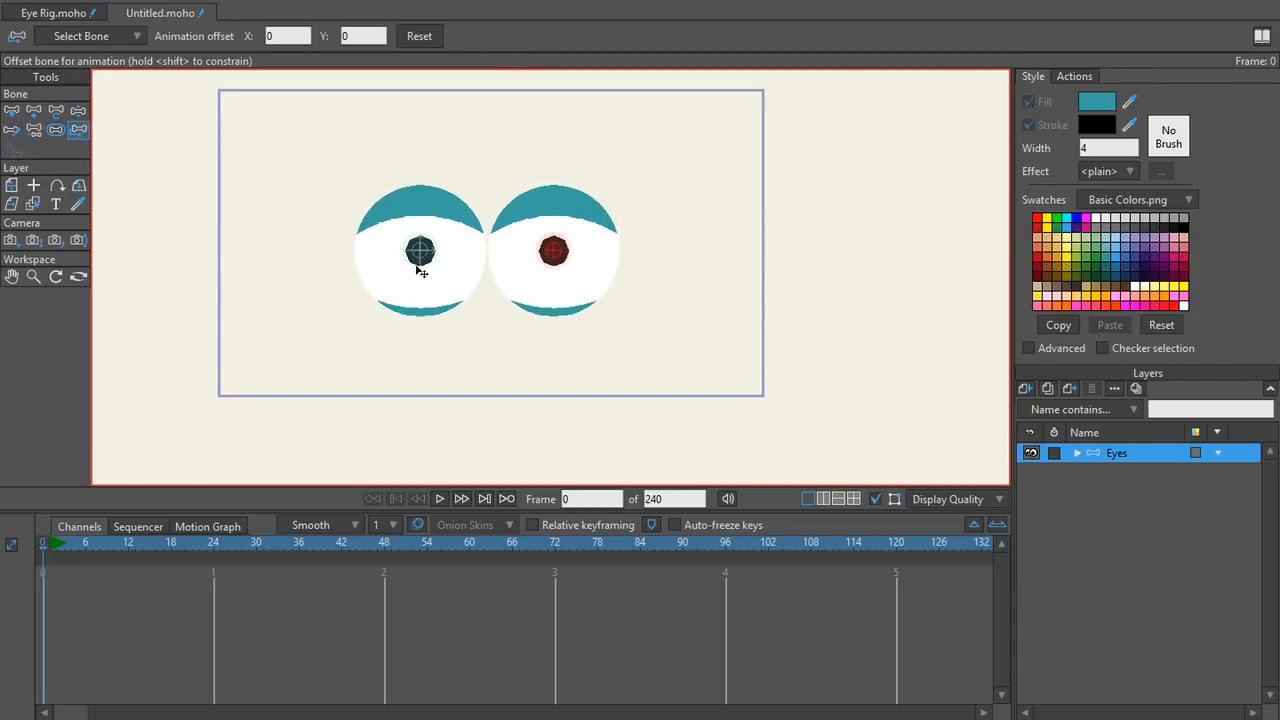
{"action": "scroll", "coordinate": [409, 294], "scroll_direction": "up", "scroll_amount": 1}
{"action": "scroll", "coordinate": [157, 206], "scroll_direction": "down", "scroll_amount": 1}
{"action": "scroll", "coordinate": [389, 249], "scroll_direction": "up", "scroll_amount": 2}
{"action": "scroll", "coordinate": [374, 249], "scroll_direction": "down", "scroll_amount": 2}
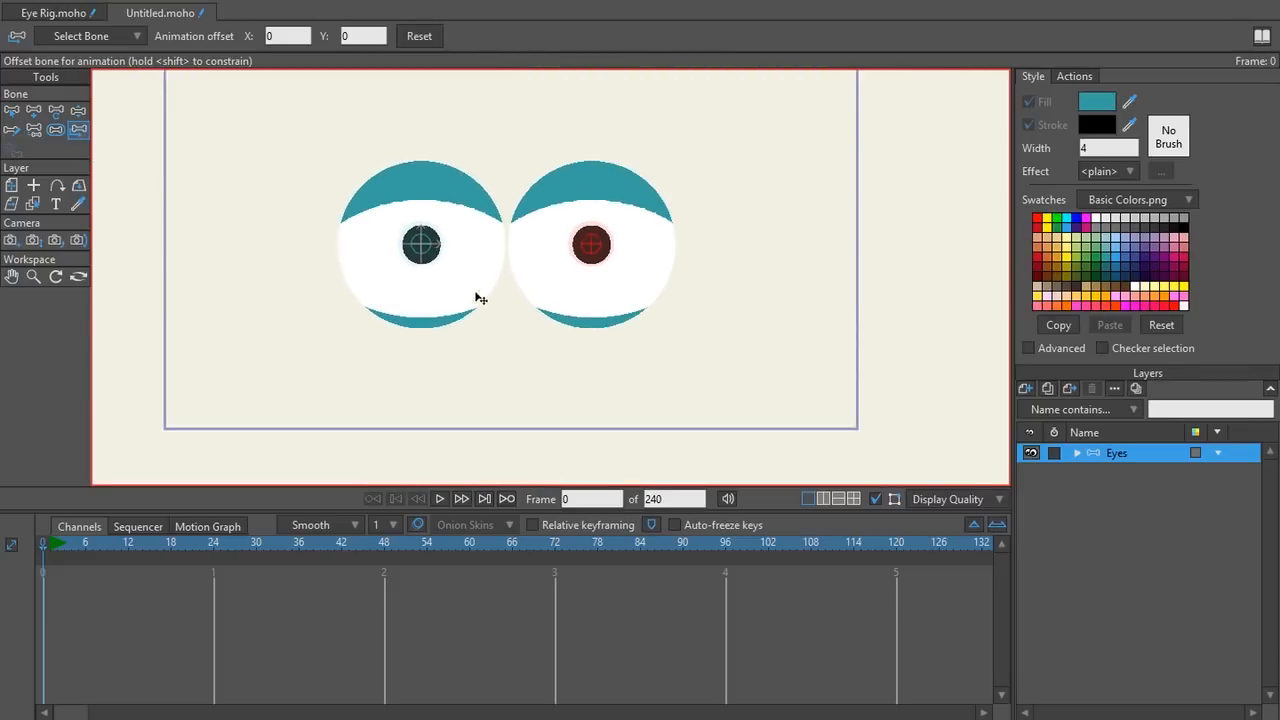
{"action": "key", "text": "a"}
{"action": "left_click", "coordinate": [307, 333]}
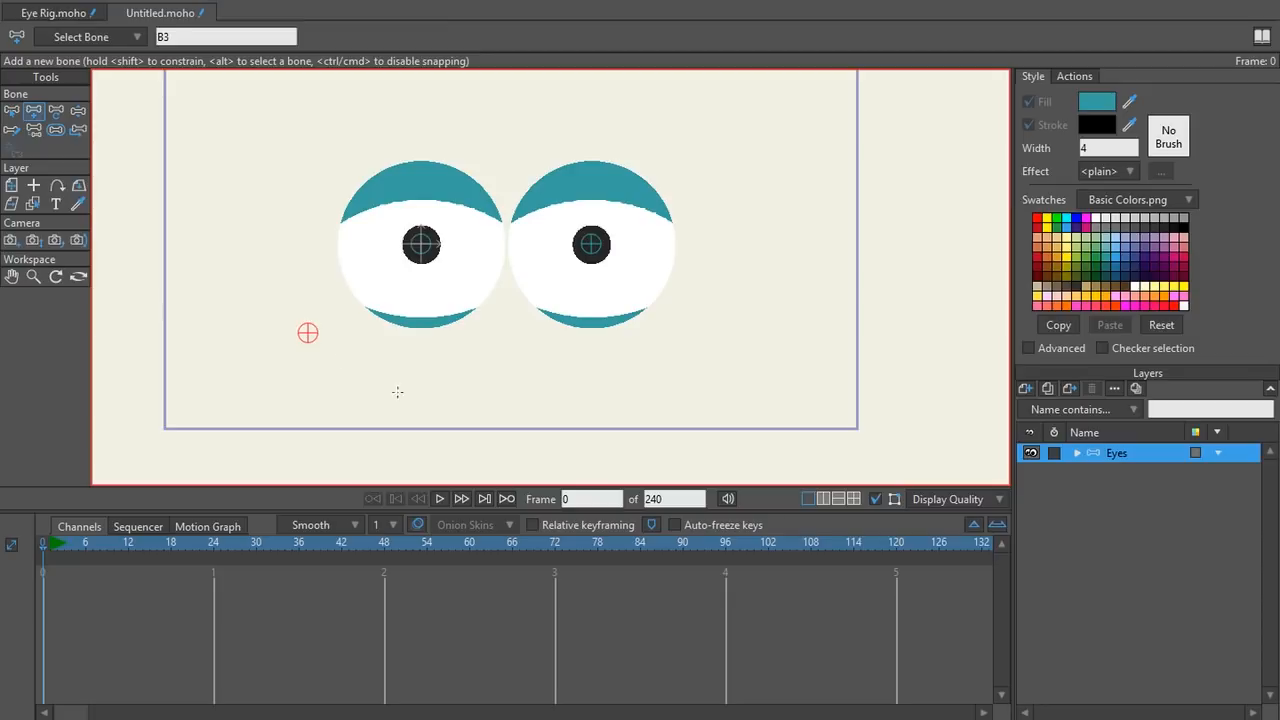
{"action": "left_click", "coordinate": [452, 409]}
{"action": "left_click", "coordinate": [78, 130]}
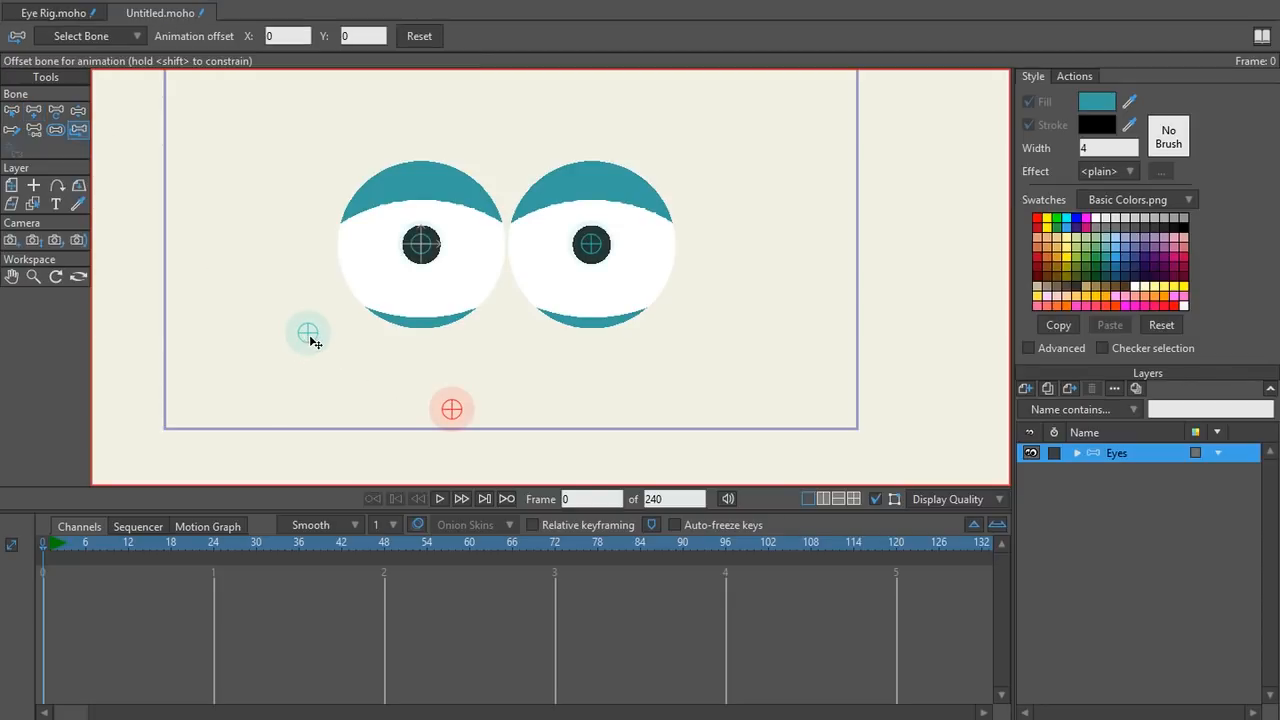
{"action": "key", "text": "z"}
{"action": "key", "text": "Delete"}
{"action": "left_click", "coordinate": [452, 409]}
{"action": "key", "text": "Delete"}
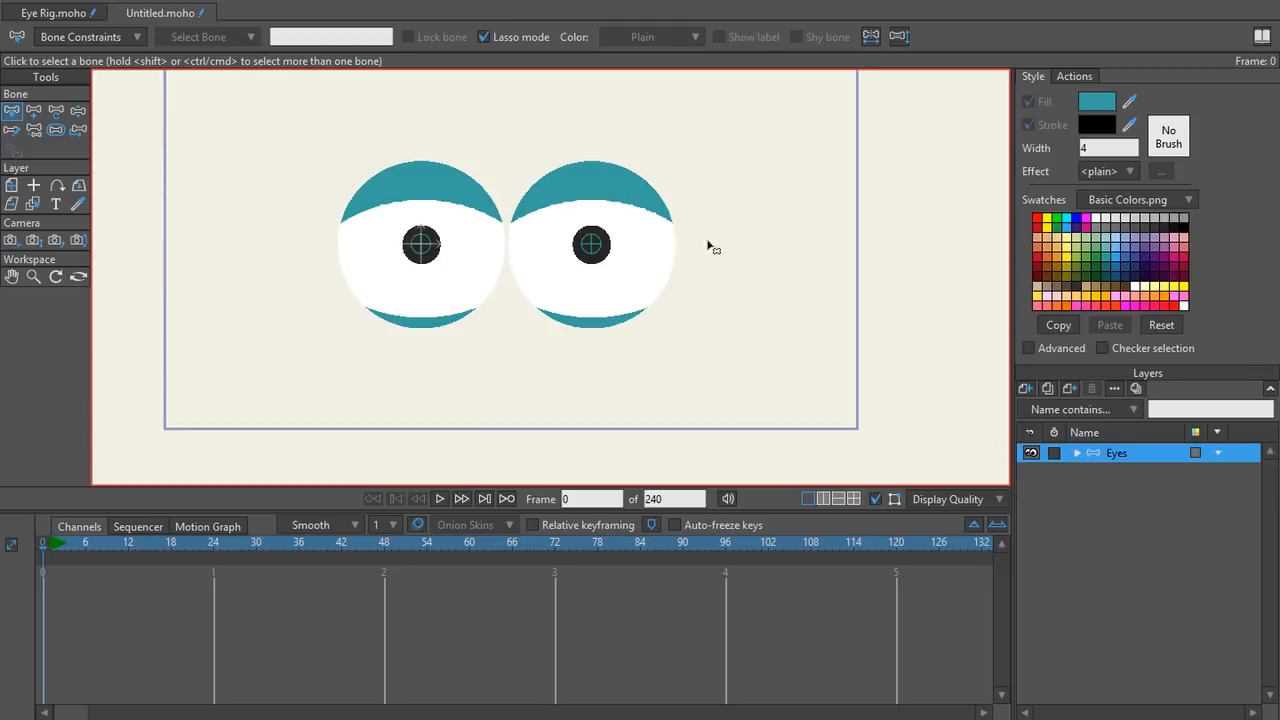
- Set the bone strength of both pupil bones to 0, leaving no bone selected
{"action": "key", "text": "ctrl+a"}
{"action": "key", "text": "s"}
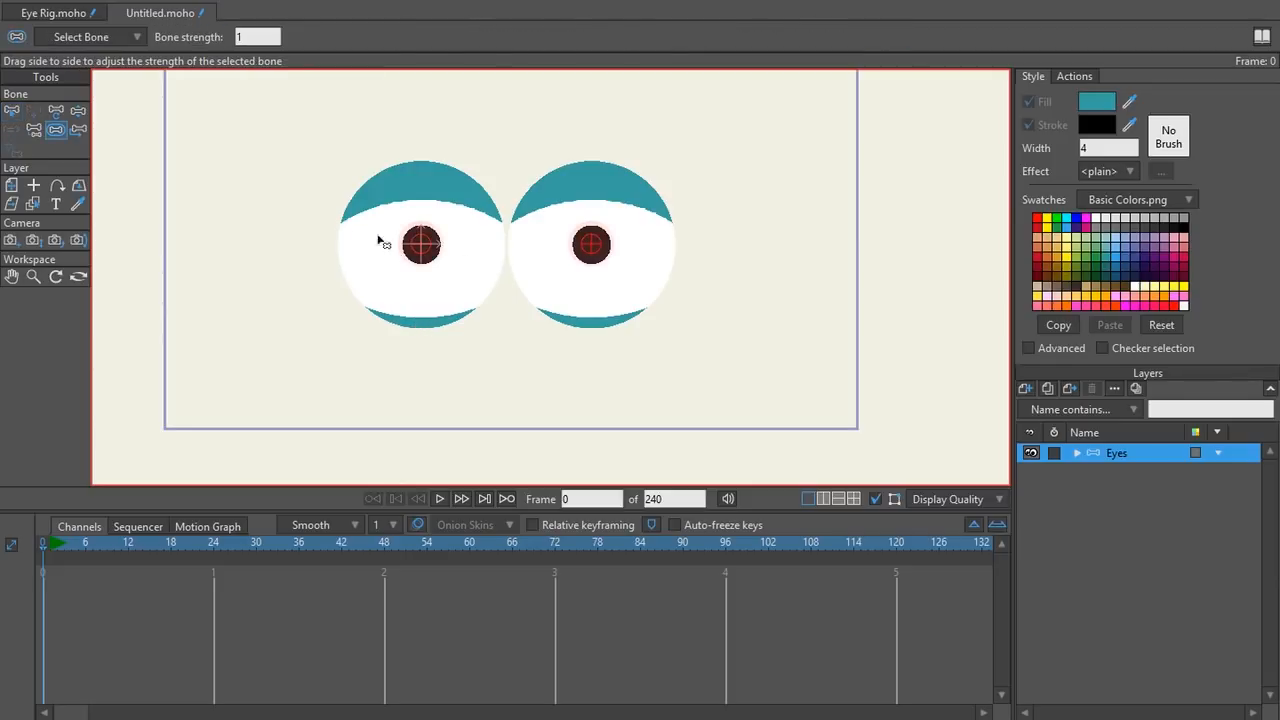
{"action": "double_click", "coordinate": [262, 39]}
{"action": "type", "text": "0"}
{"action": "key", "text": "Return"}
{"action": "key", "text": "z"}
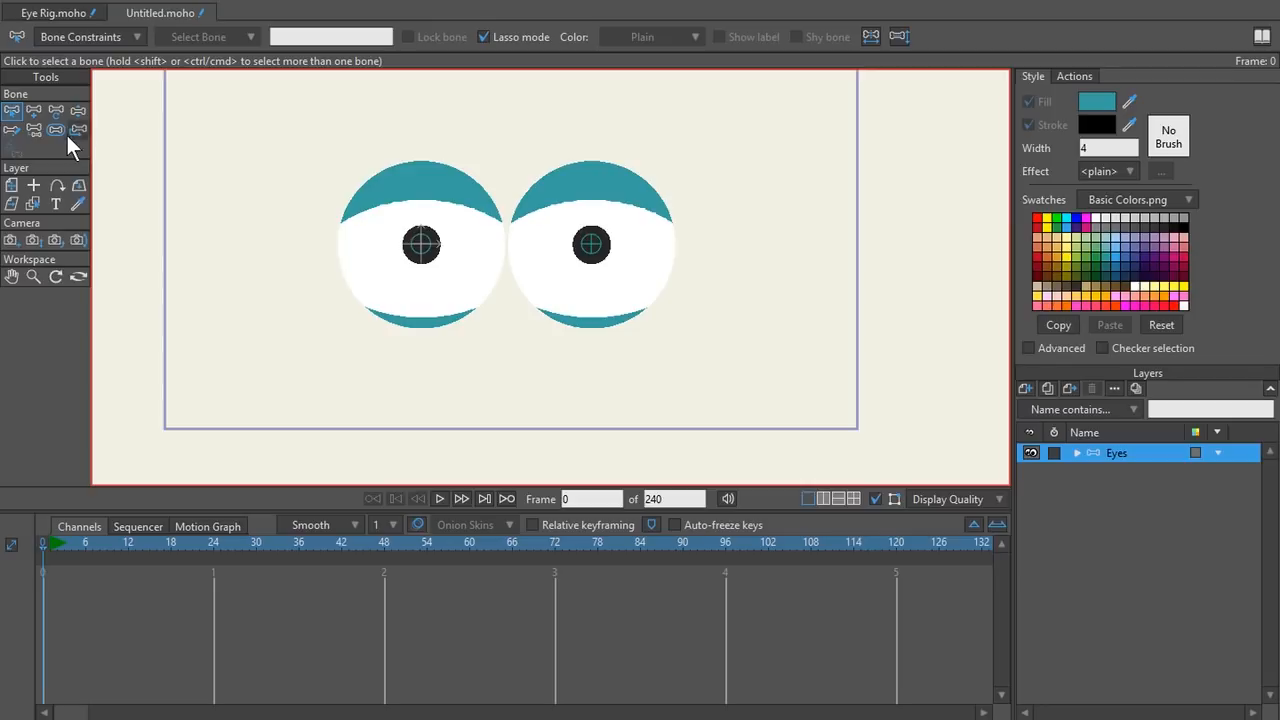
{"action": "key", "text": "n"}
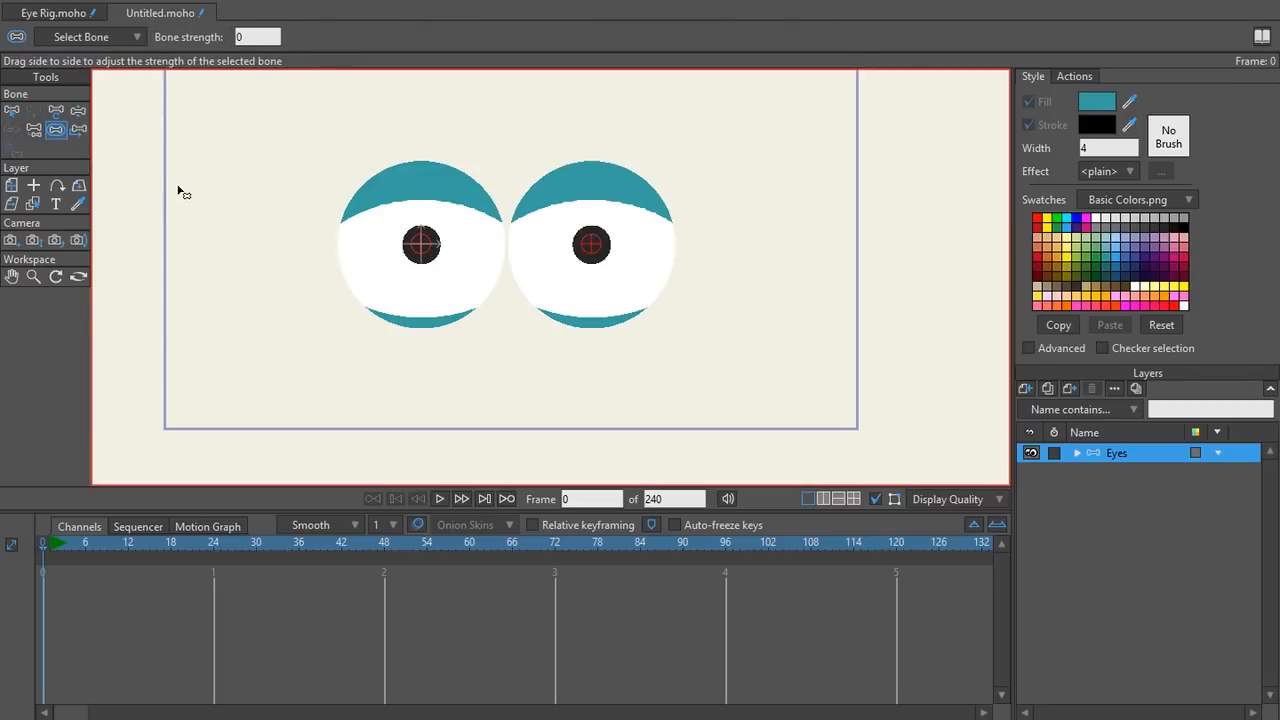
{"action": "key", "text": "z"}
{"action": "left_click", "coordinate": [249, 216]}
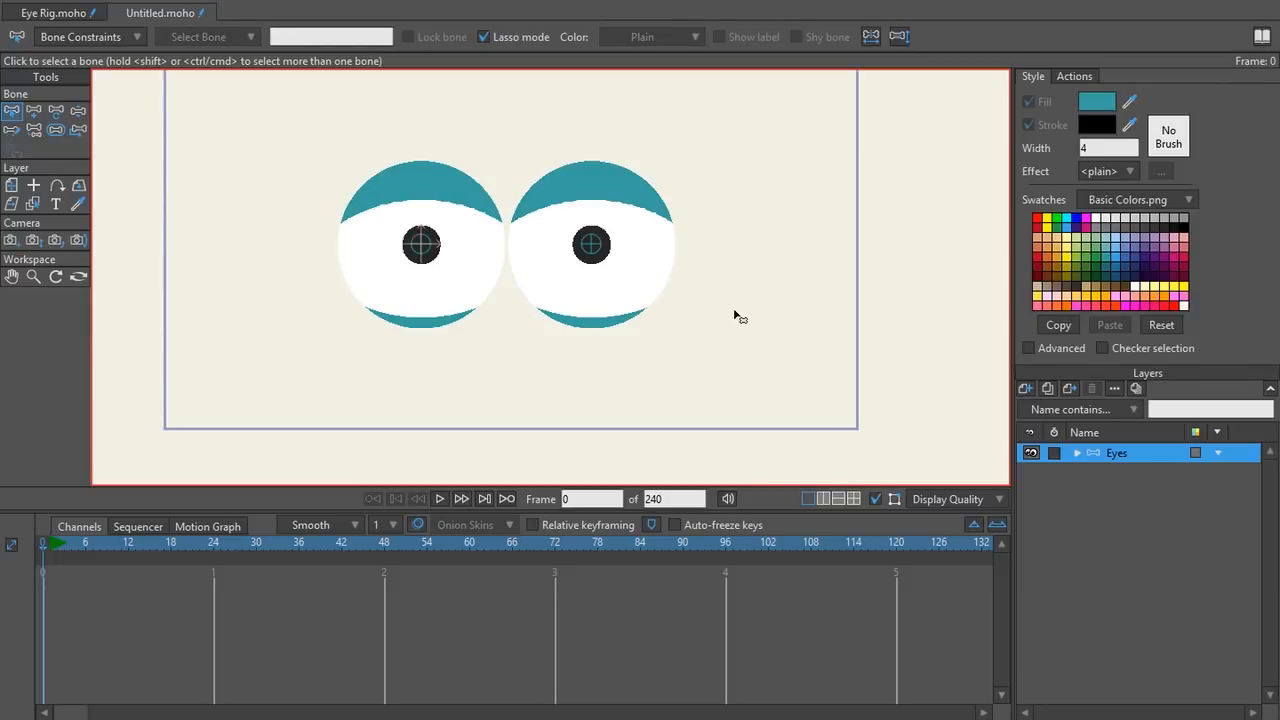
- Bind the points of the Pupil layer in Eye 1 to bone B1 on that pupil
{"action": "scroll", "coordinate": [551, 339], "scroll_direction": "down", "scroll_amount": 1}
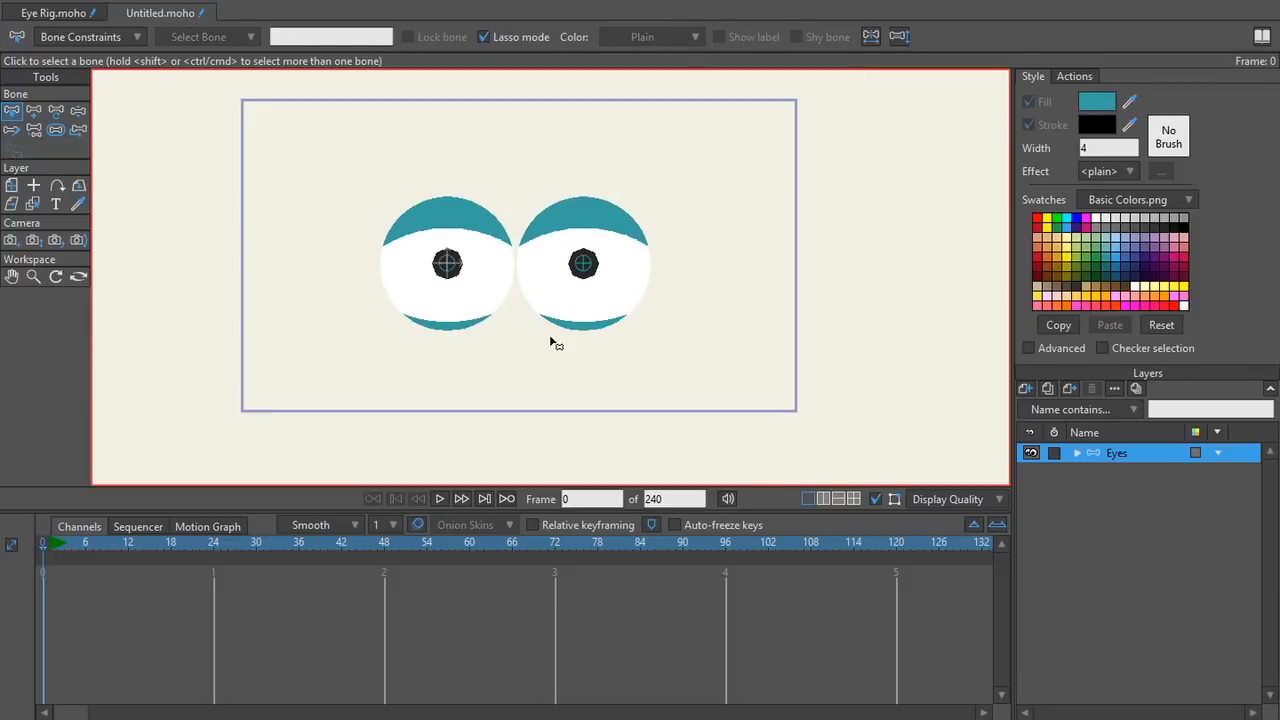
{"action": "left_click_drag", "start_coordinate": [659, 293], "coordinate": [666, 319]}
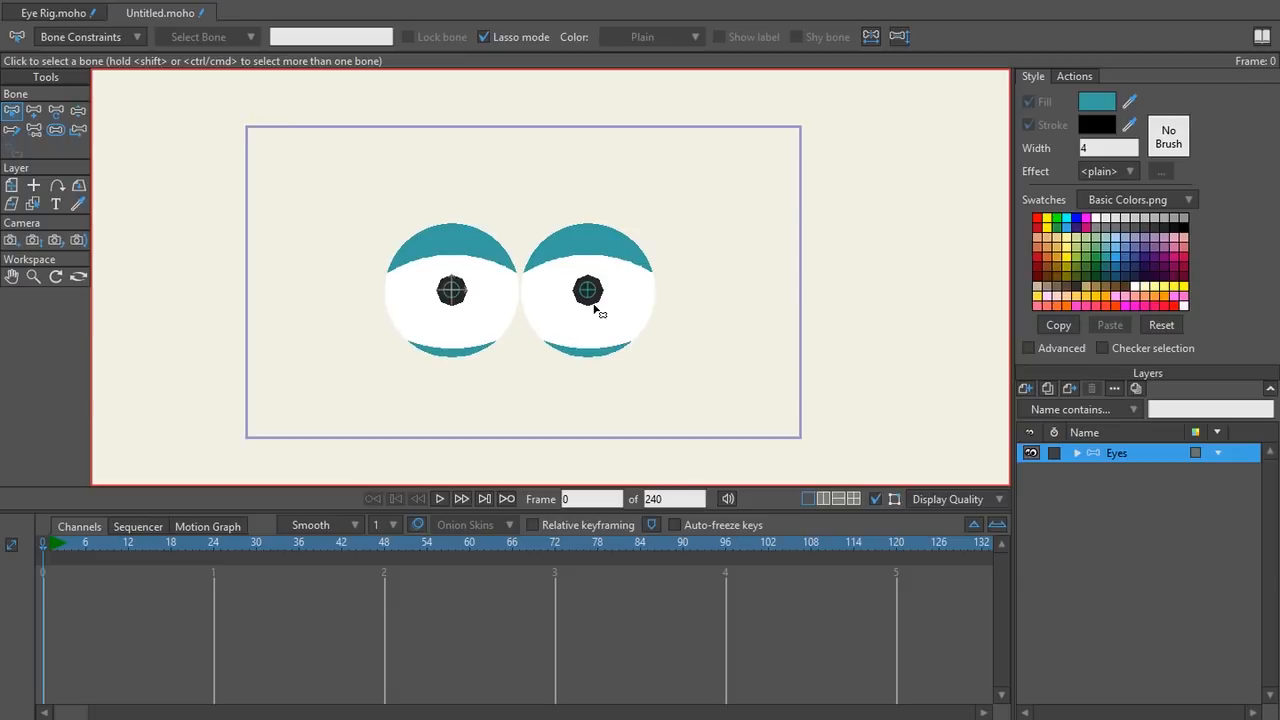
{"action": "scroll", "coordinate": [595, 306], "scroll_direction": "up", "scroll_amount": 3}
{"action": "left_click_drag", "start_coordinate": [370, 349], "coordinate": [466, 332]}
{"action": "left_click", "coordinate": [345, 272]}
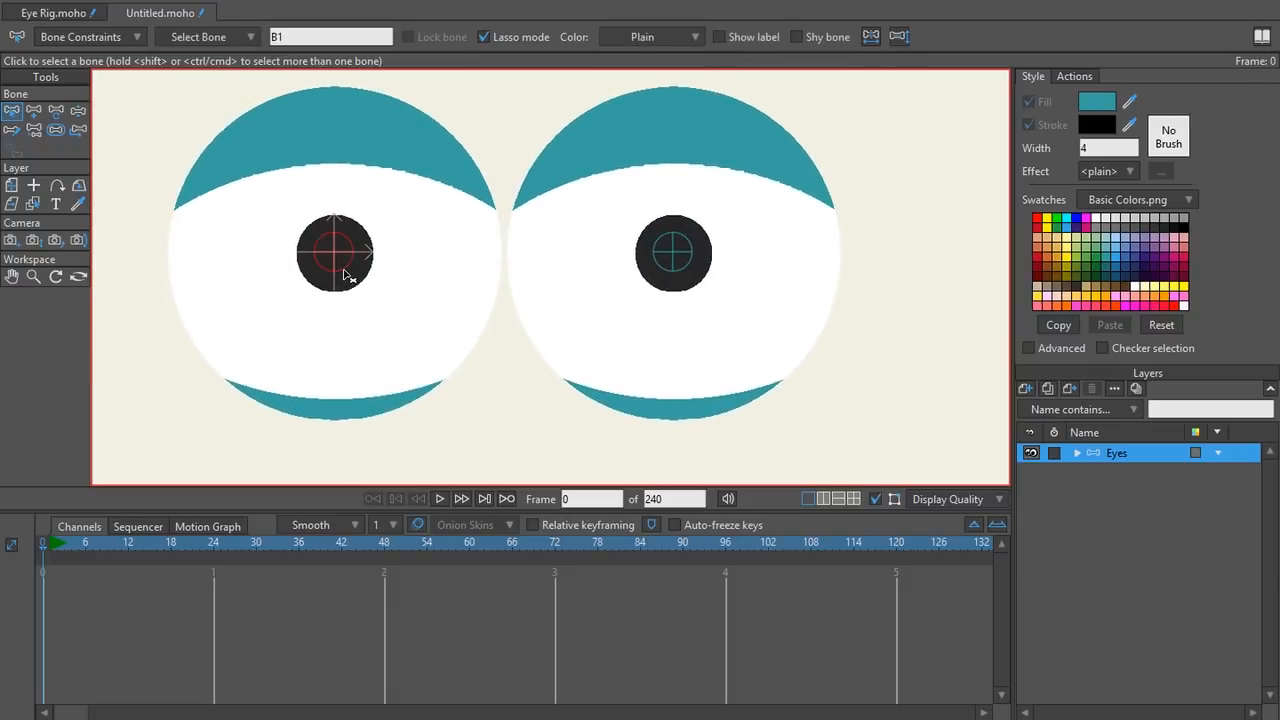
{"action": "left_click", "coordinate": [674, 270]}
{"action": "left_click", "coordinate": [335, 278]}
{"action": "left_click", "coordinate": [352, 287], "text": "ctrl+alt"}
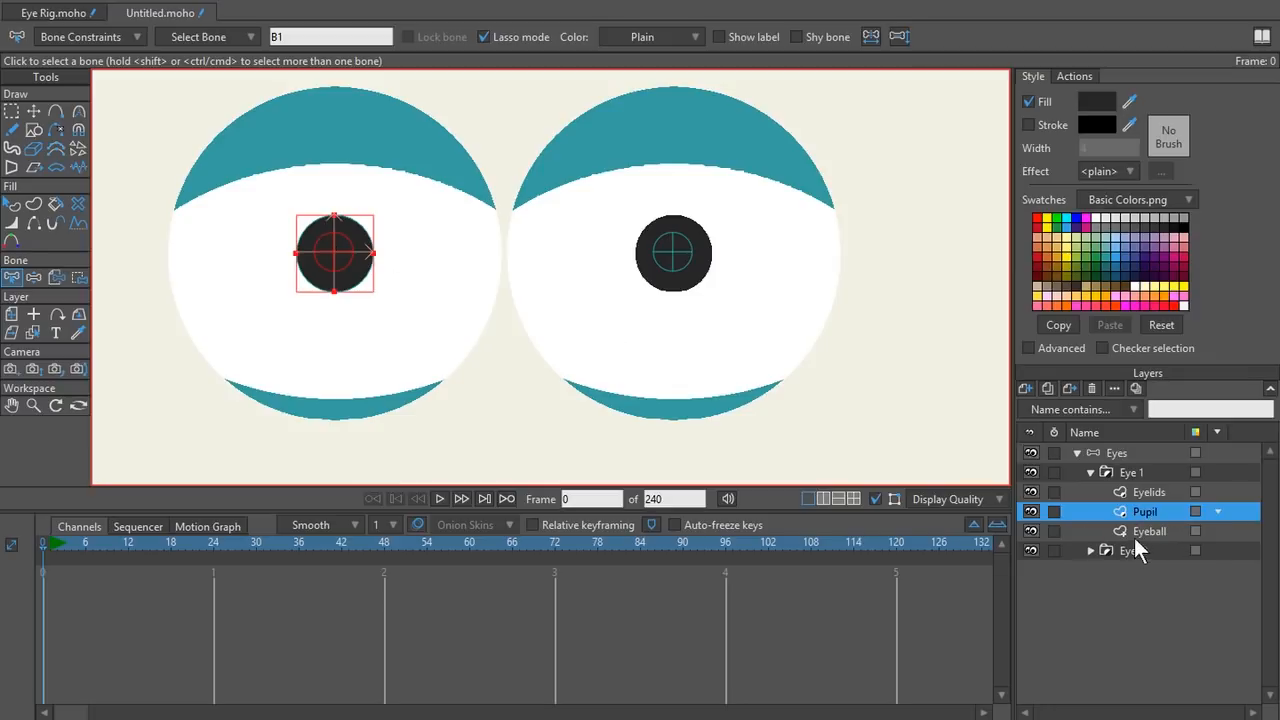
{"action": "left_click", "coordinate": [77, 276]}
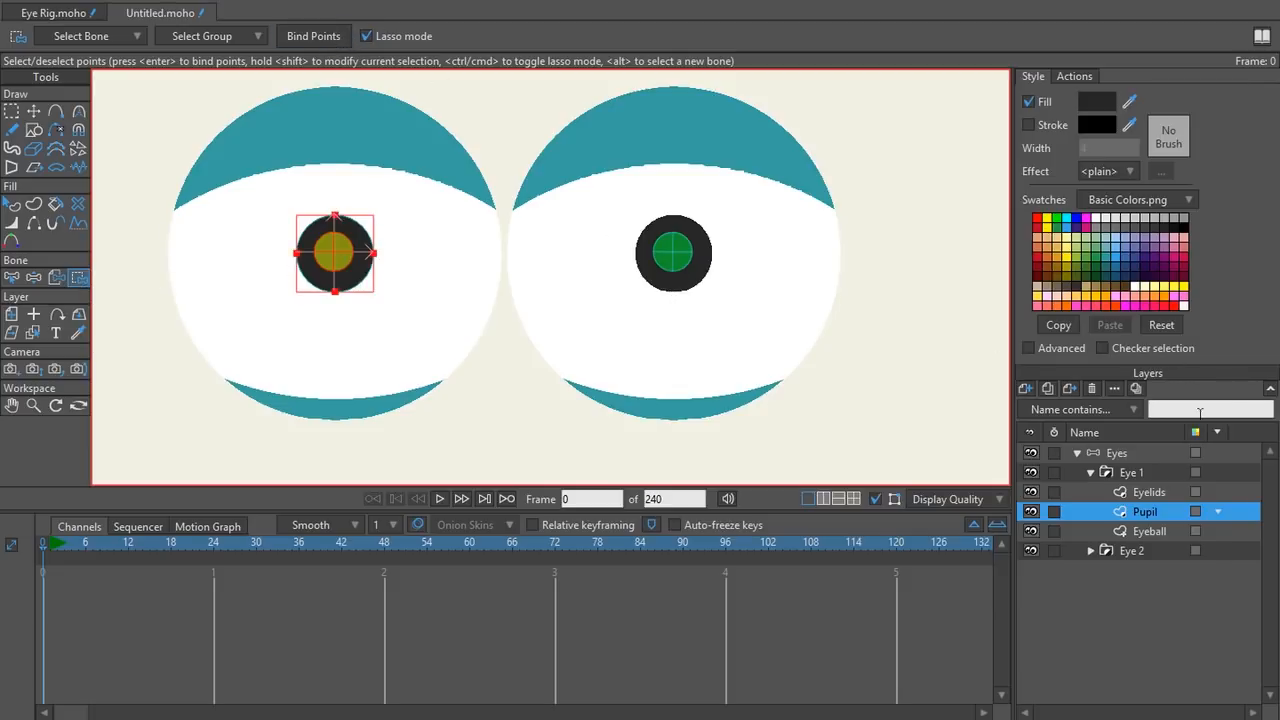
- Bind the points of the Pupil layer in Eye 2 to bone B2 on that pupil
{"action": "left_click", "coordinate": [1125, 460]}
{"action": "left_click", "coordinate": [670, 277]}
{"action": "left_click", "coordinate": [668, 284], "text": "ctrl+alt"}
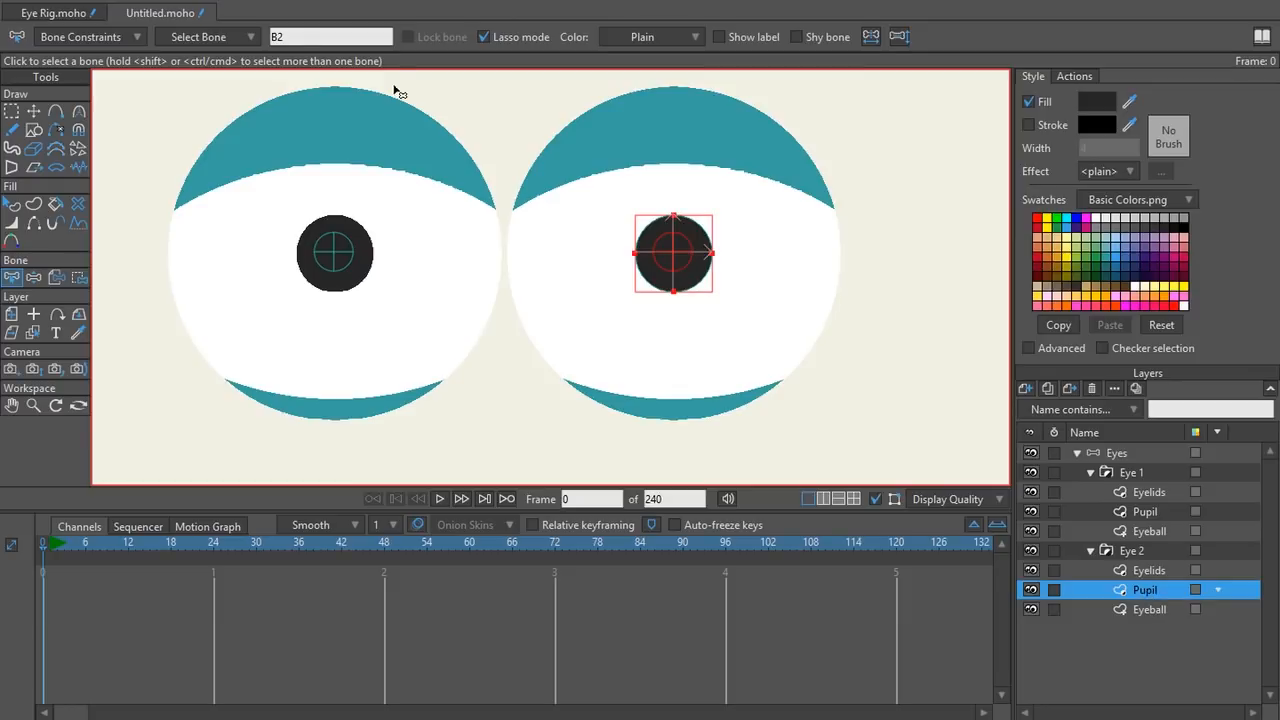
{"action": "left_click", "coordinate": [78, 278]}
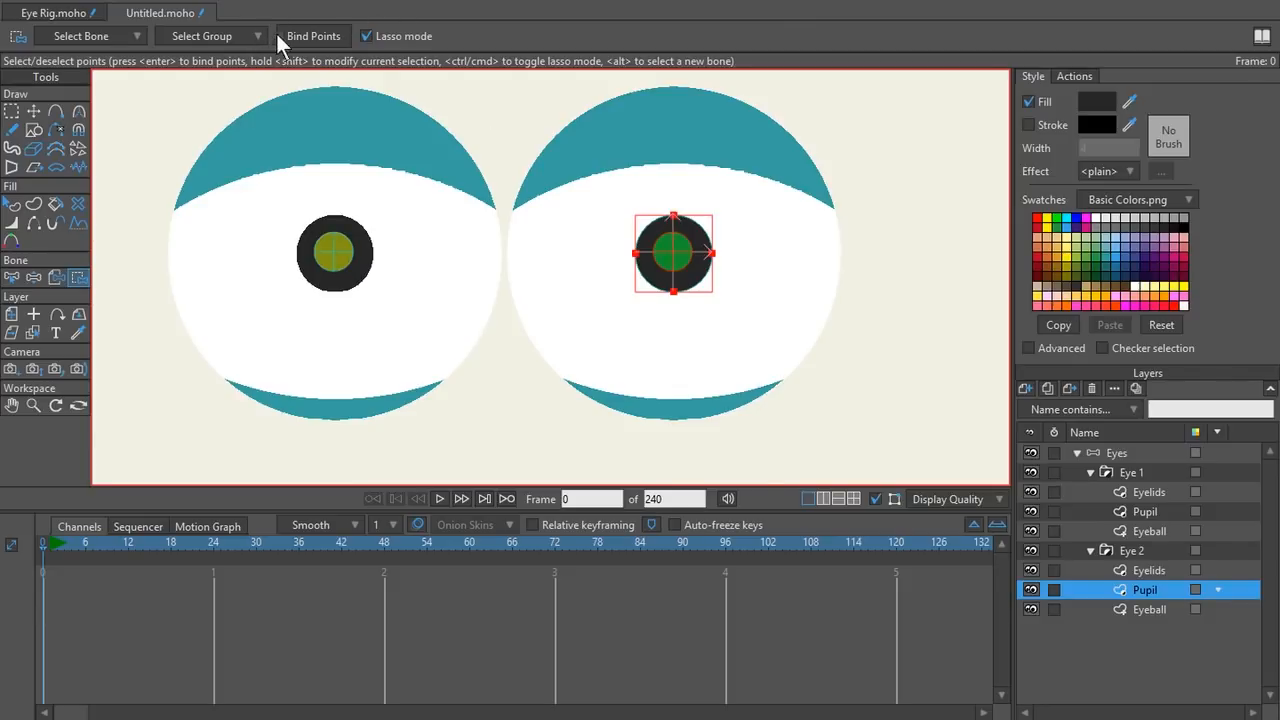
{"action": "left_click", "coordinate": [366, 36]}
- Test both pupil bones in the collapsed Eyes layer by moving each pupil inside its eye
{"action": "left_click", "coordinate": [1079, 453]}
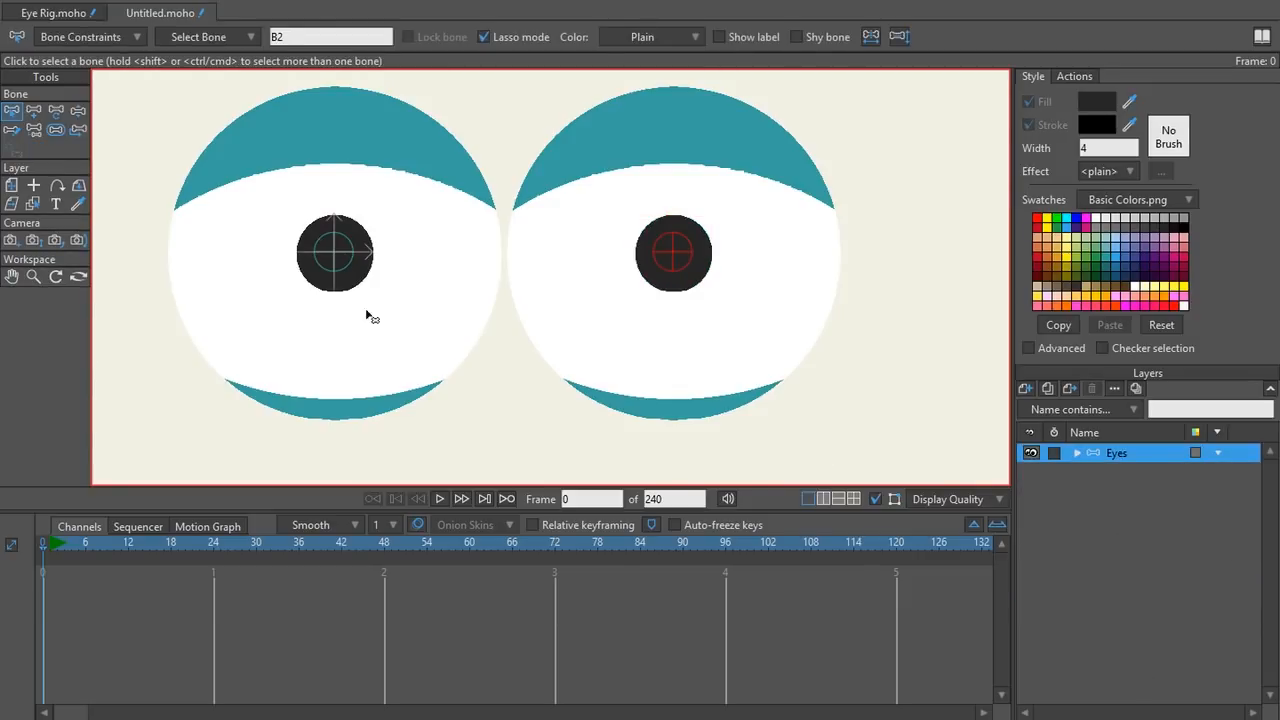
{"action": "key", "text": "t"}
{"action": "left_click_drag", "start_coordinate": [334, 252], "coordinate": [284, 299]}
{"action": "key", "text": "ctrl+z"}
{"action": "key", "text": "z"}
{"action": "left_click_drag", "start_coordinate": [334, 254], "coordinate": [262, 270]}
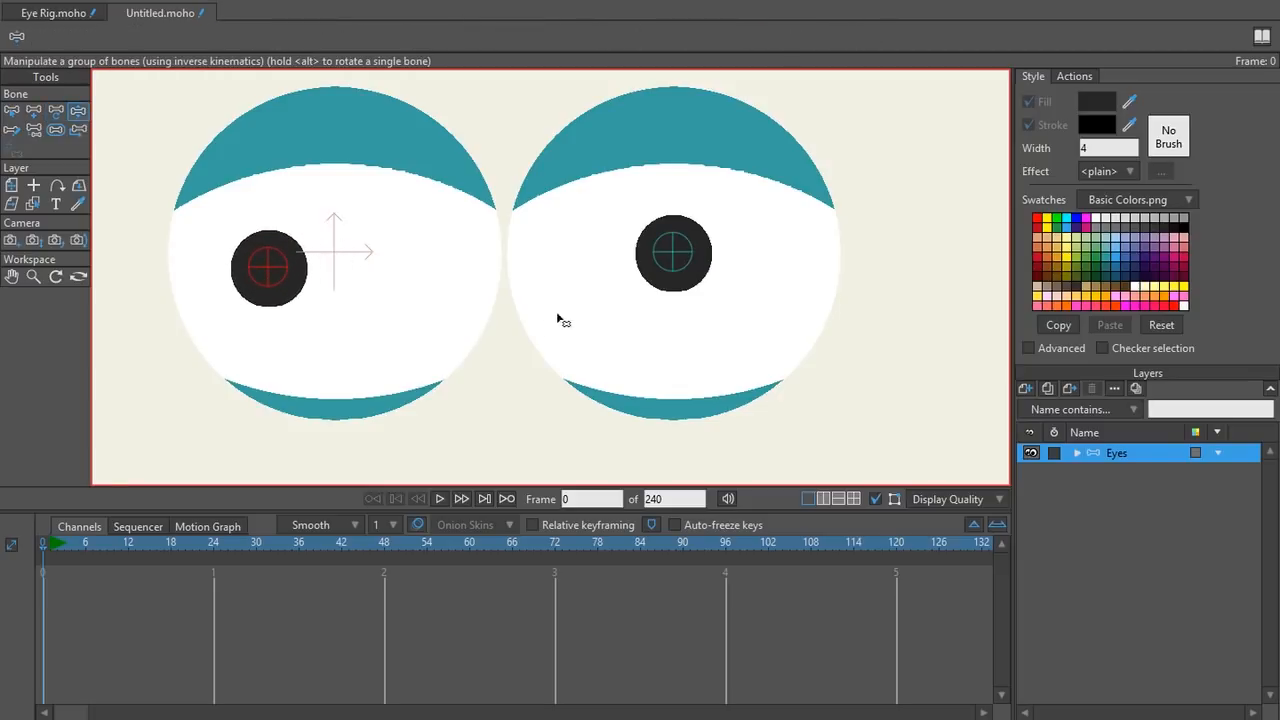
{"action": "left_click", "coordinate": [670, 267]}
{"action": "left_click_drag", "start_coordinate": [677, 266], "coordinate": [688, 290]}
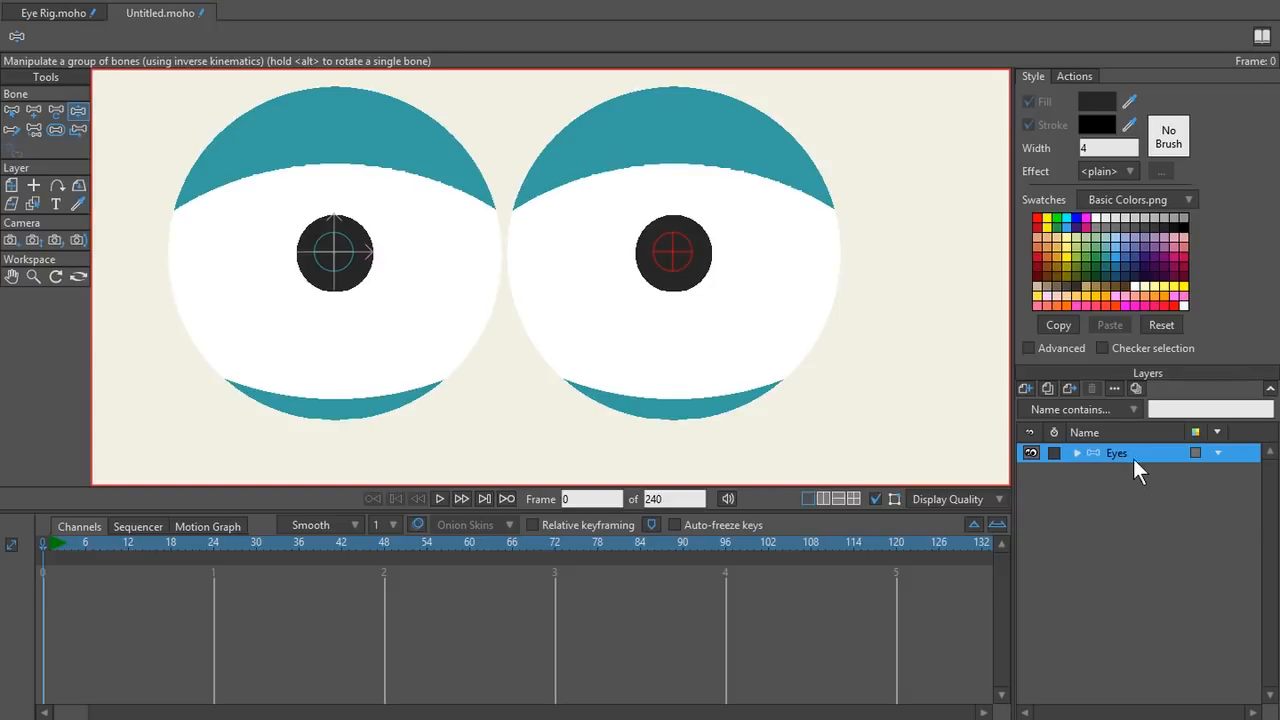
- Draw a vertical upward-pointing bone in the empty area to the upper right of the second eye
{"action": "scroll", "coordinate": [778, 442], "scroll_direction": "down", "scroll_amount": 5}
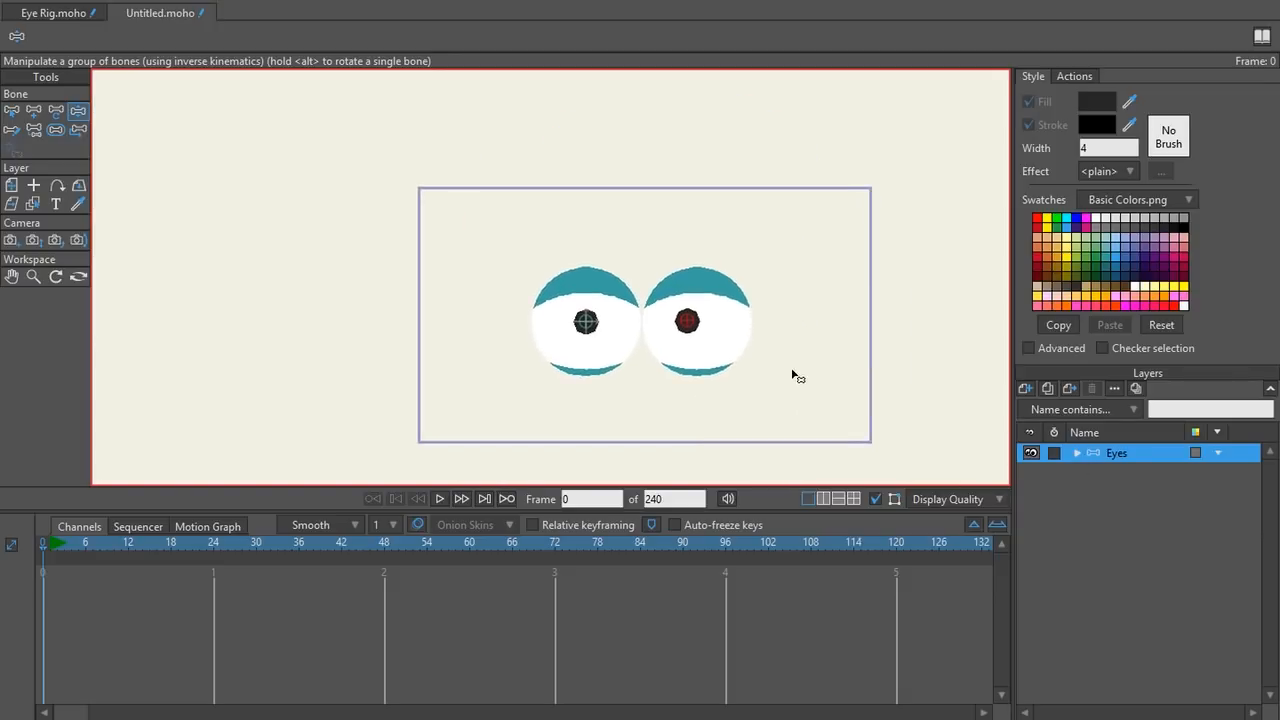
{"action": "scroll", "coordinate": [780, 323], "scroll_direction": "up", "scroll_amount": 2}
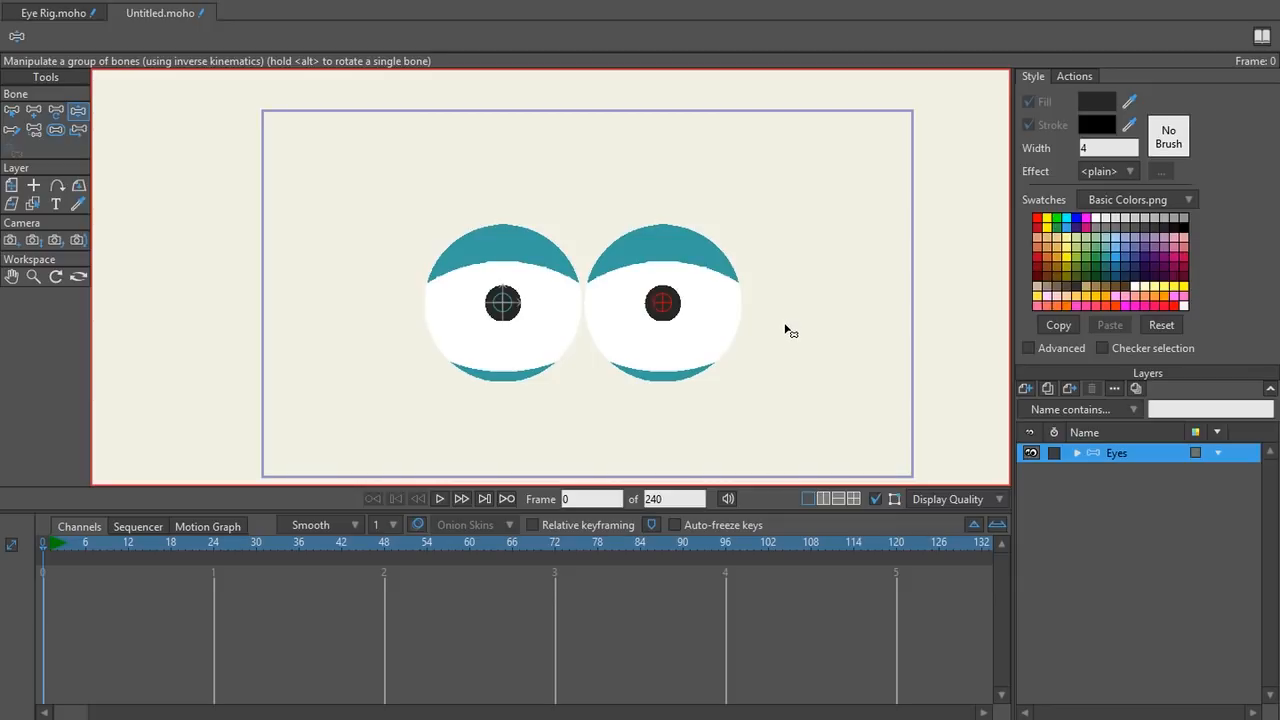
{"action": "key", "text": "b"}
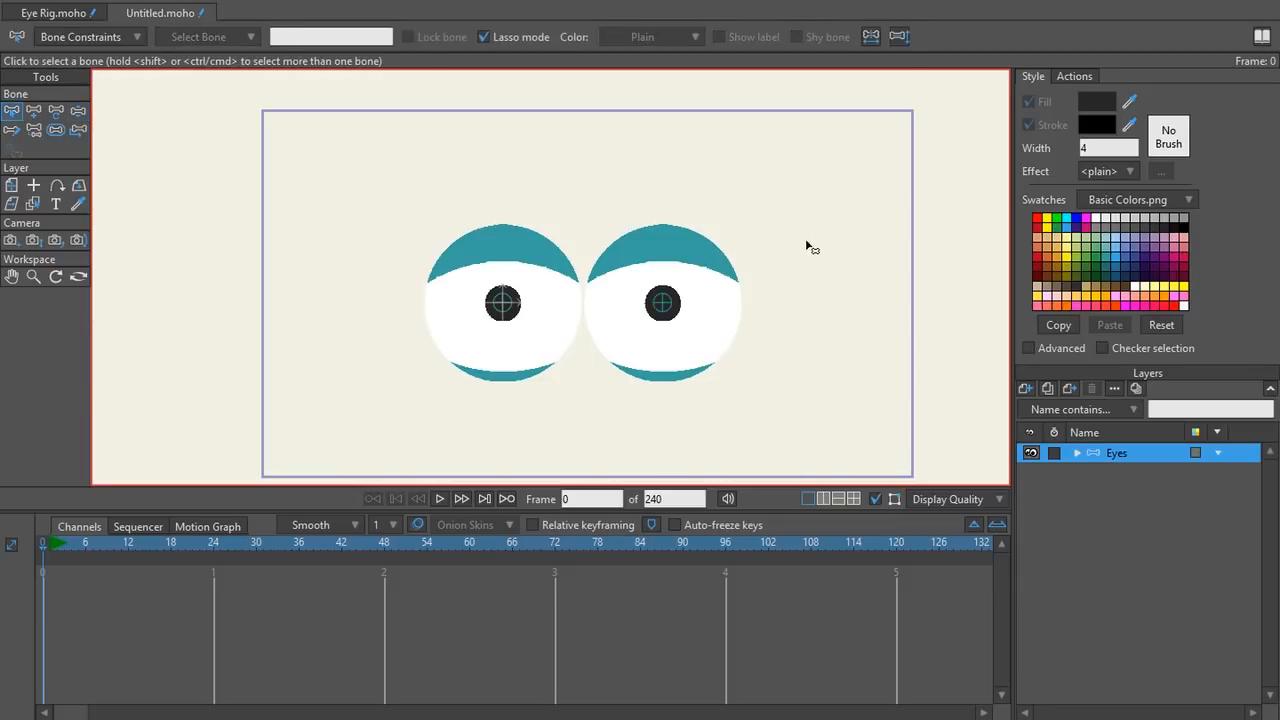
{"action": "key", "text": "a"}
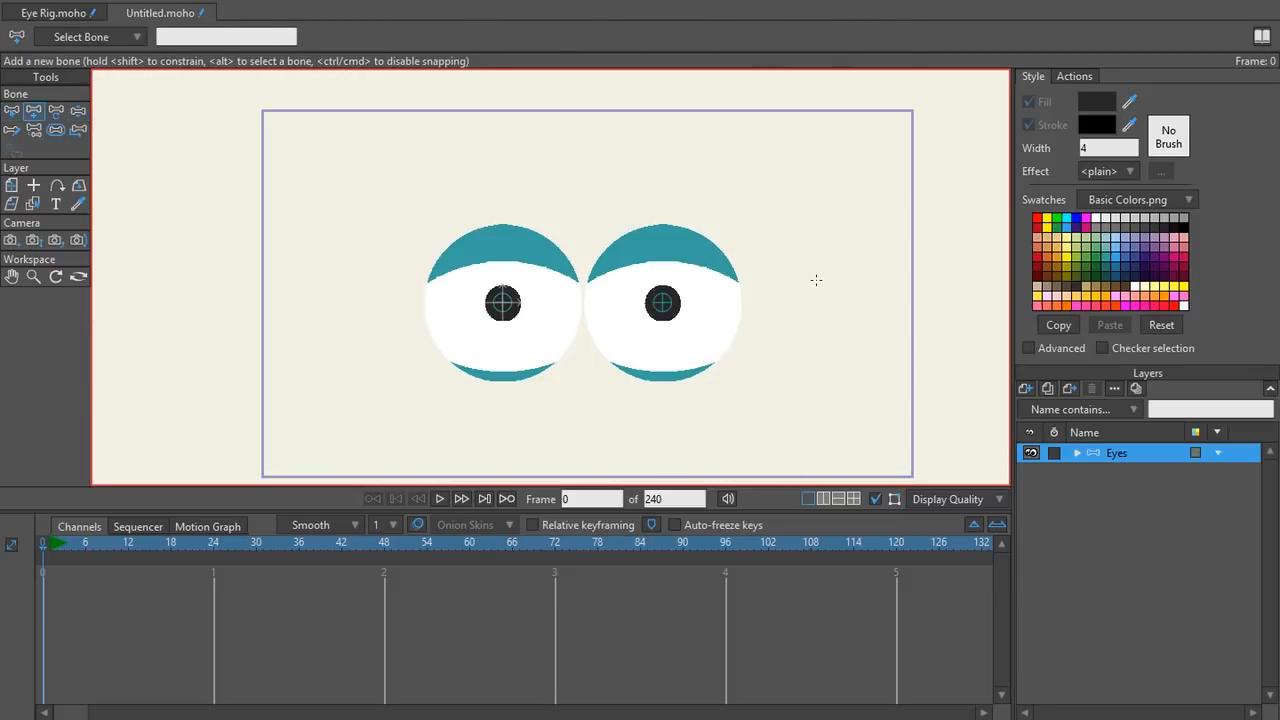
{"action": "left_click_drag", "start_coordinate": [834, 232], "coordinate": [833, 141]}
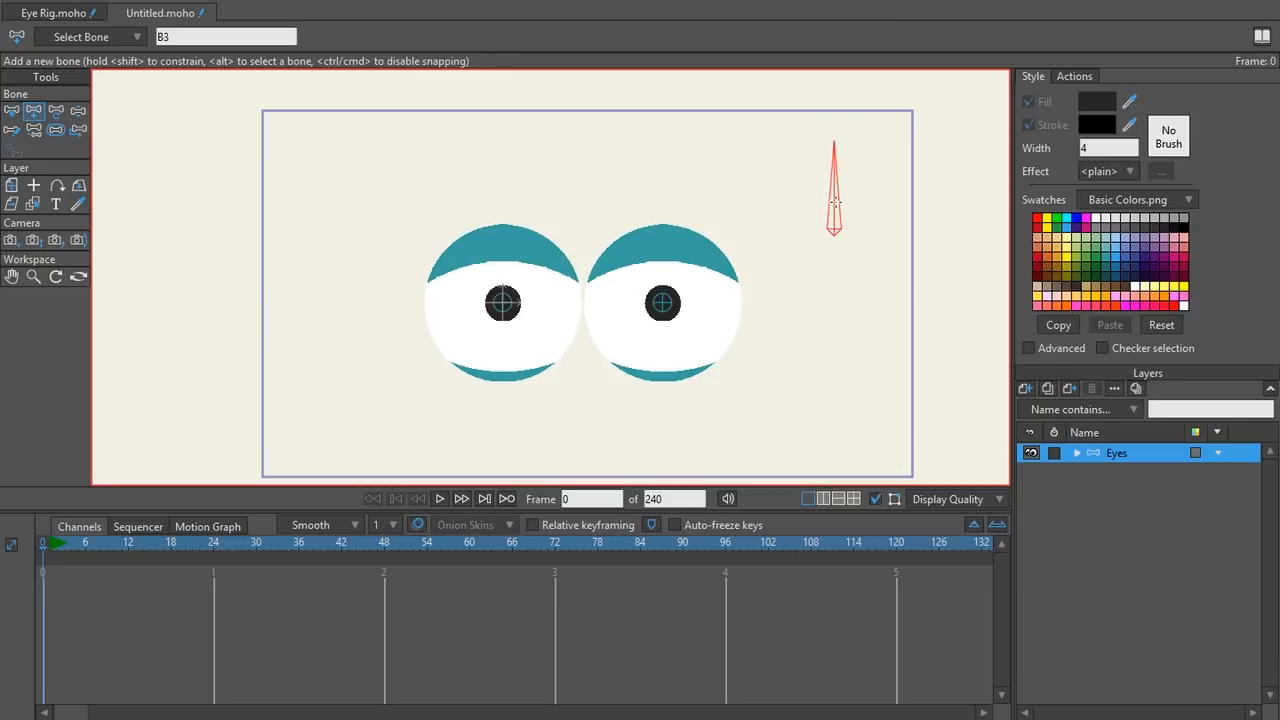
- Set the bone strength of the new vertical bone beside the eyes to 0
{"action": "key", "text": "s"}
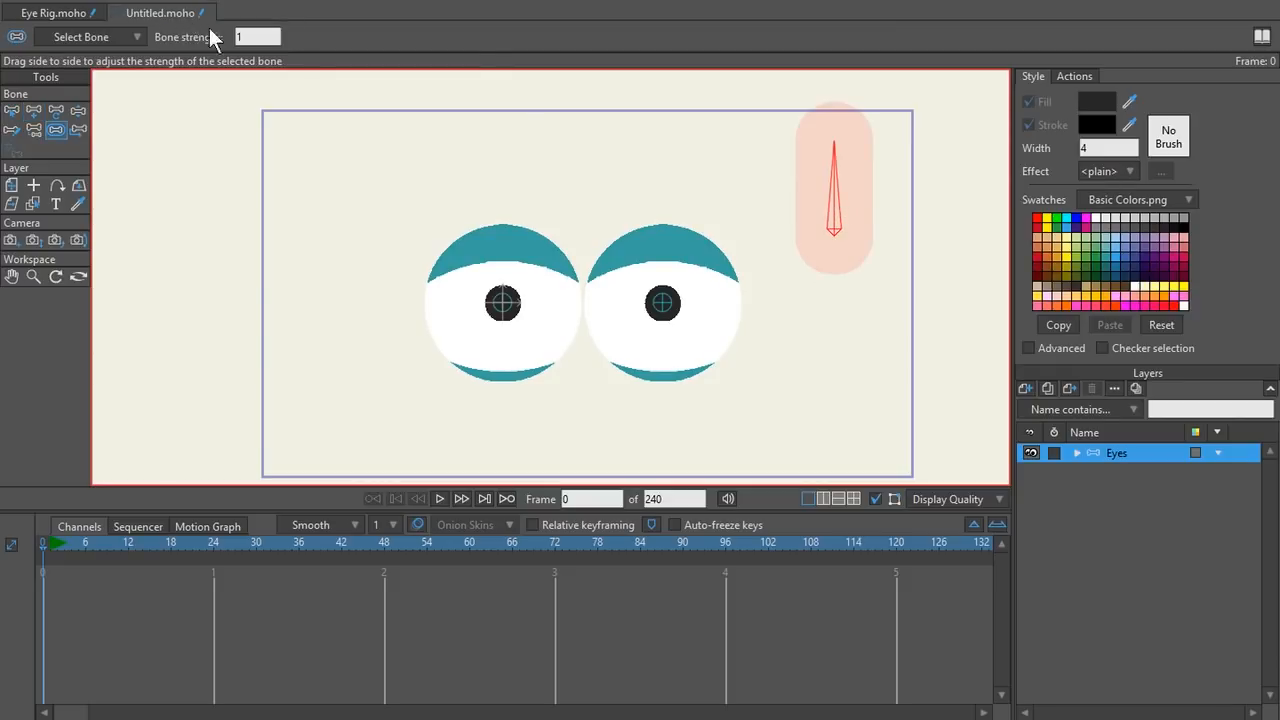
{"action": "double_click", "coordinate": [256, 36]}
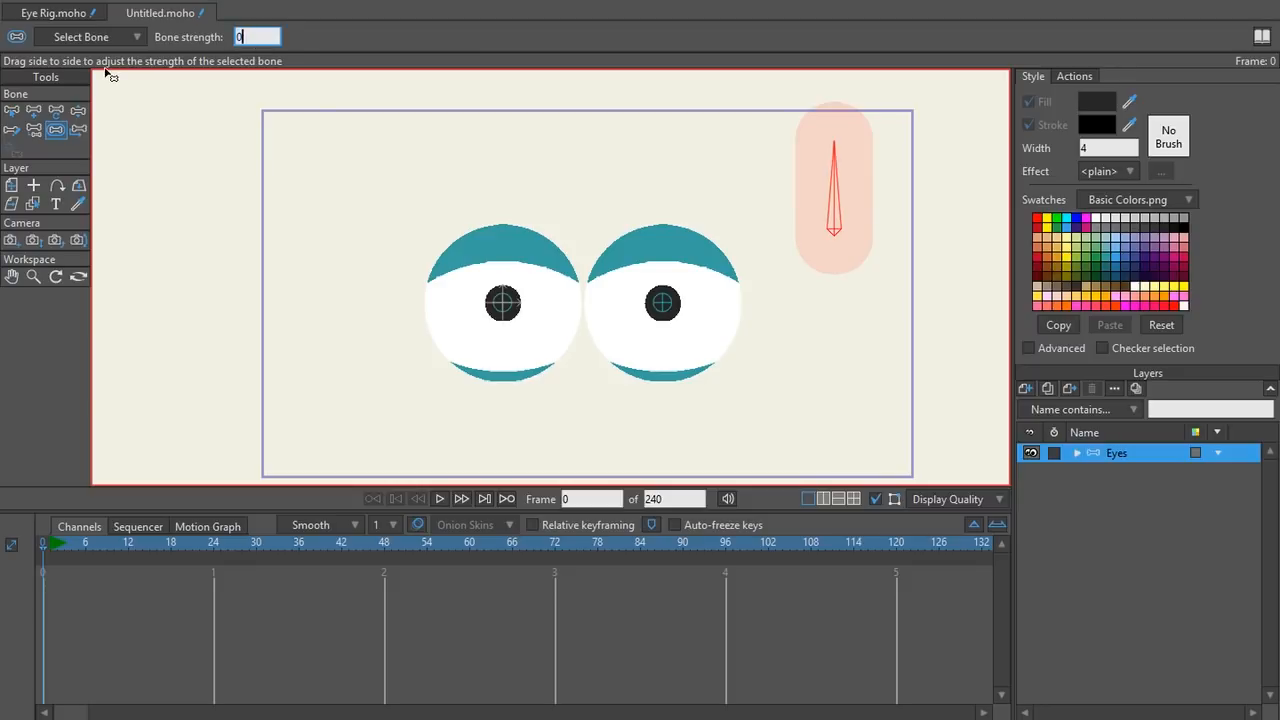
{"action": "mouse_move", "coordinate": [841, 211]}
{"action": "left_mouse_down"}
{"action": "mouse_move", "coordinate": [918, 221]}
{"action": "mouse_move", "coordinate": [822, 229]}
{"action": "mouse_move", "coordinate": [874, 220]}
{"action": "mouse_move", "coordinate": [834, 221]}
{"action": "left_mouse_up"}
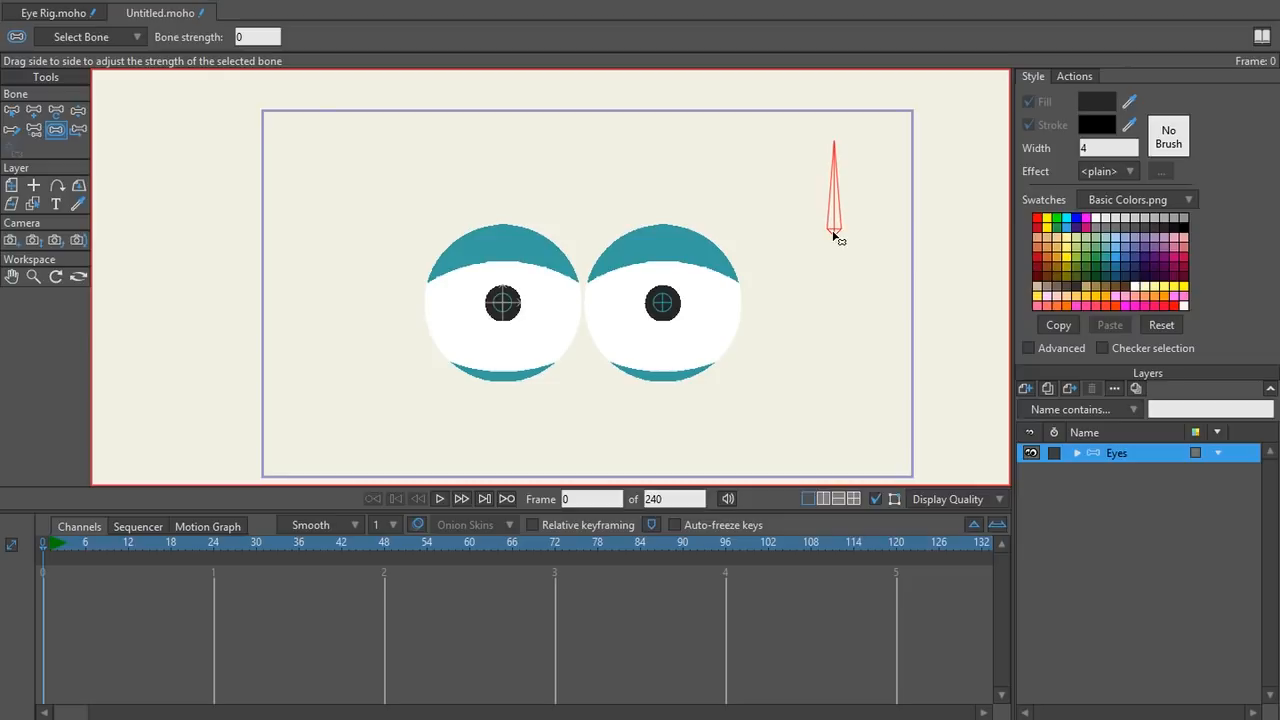
{"action": "left_click_drag", "start_coordinate": [834, 220], "coordinate": [890, 238]}
{"action": "left_click", "coordinate": [712, 249]}
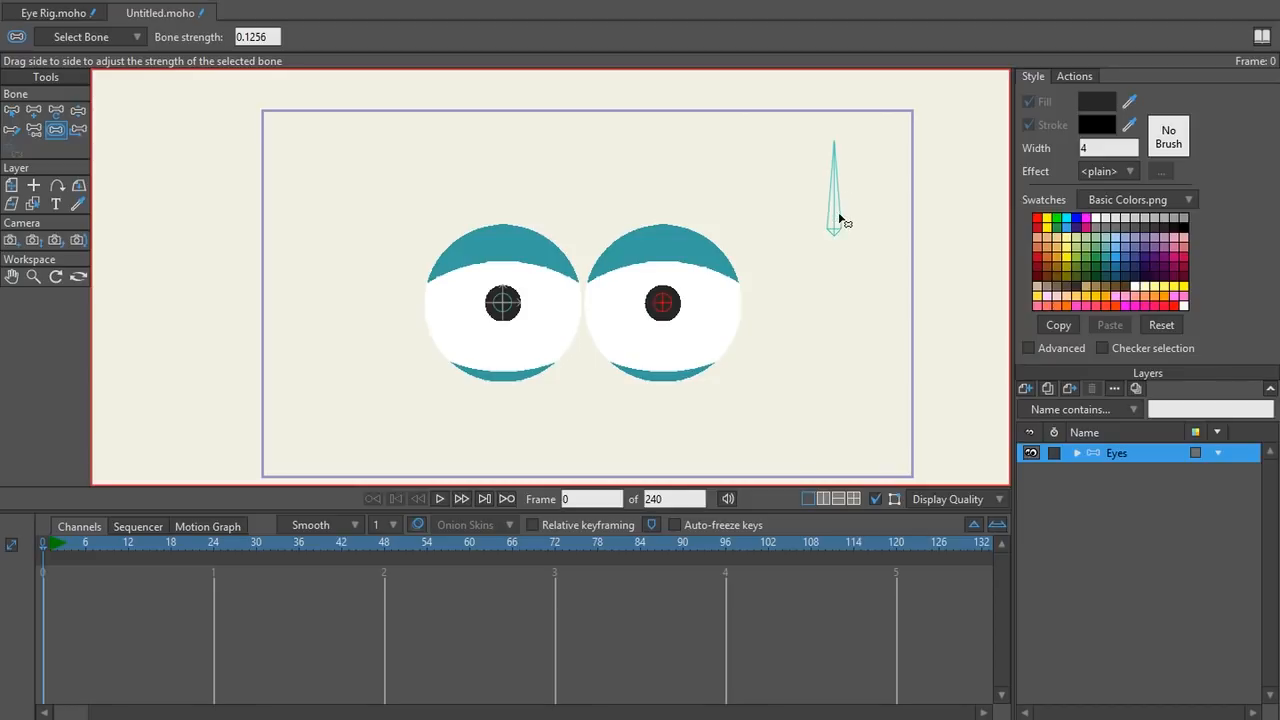
- Enter a strength of 0 for the upright bone to the upper right of the eyes
{"action": "double_click", "coordinate": [266, 37]}
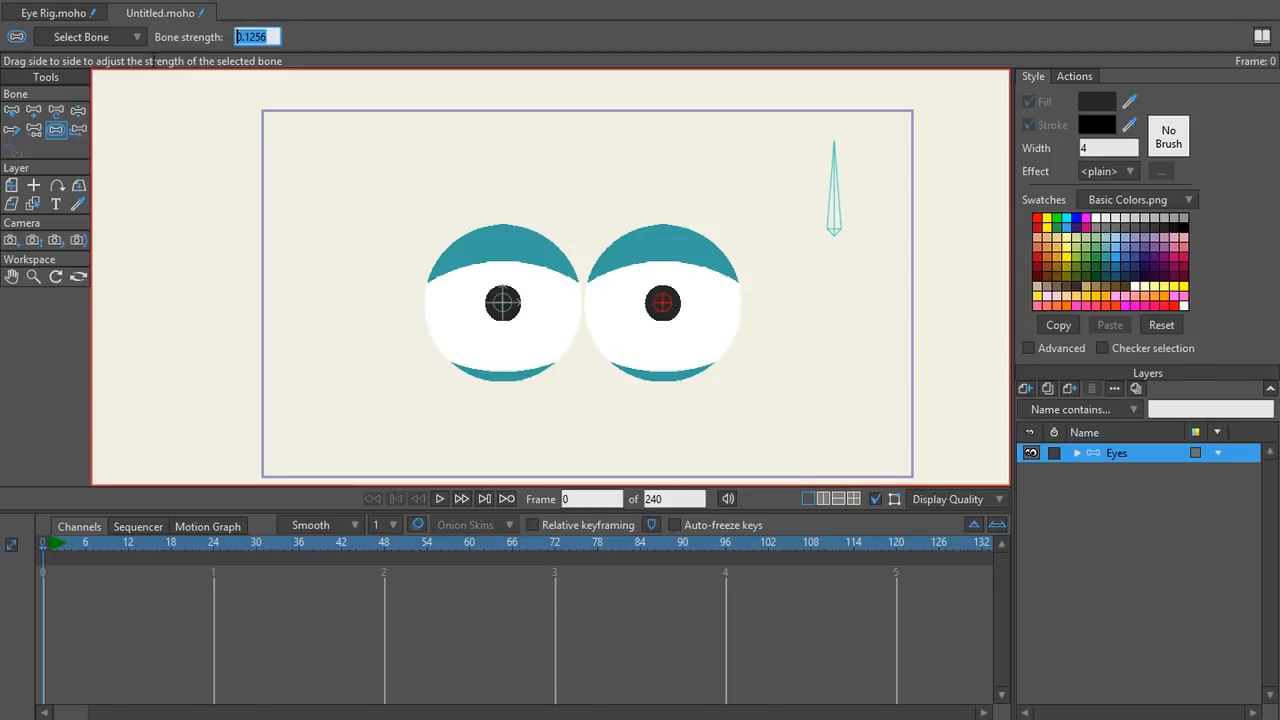
{"action": "type", "text": "0"}
{"action": "left_click", "coordinate": [1079, 454]}
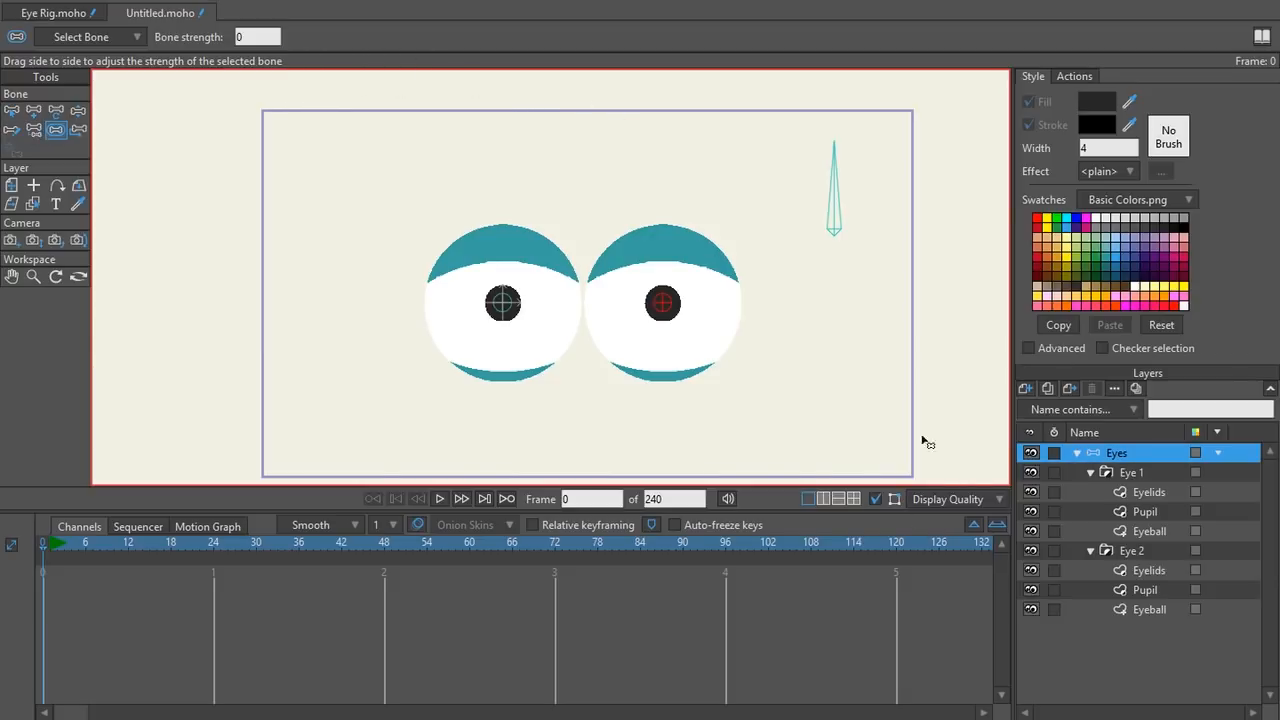
{"action": "left_click", "coordinate": [1078, 454]}
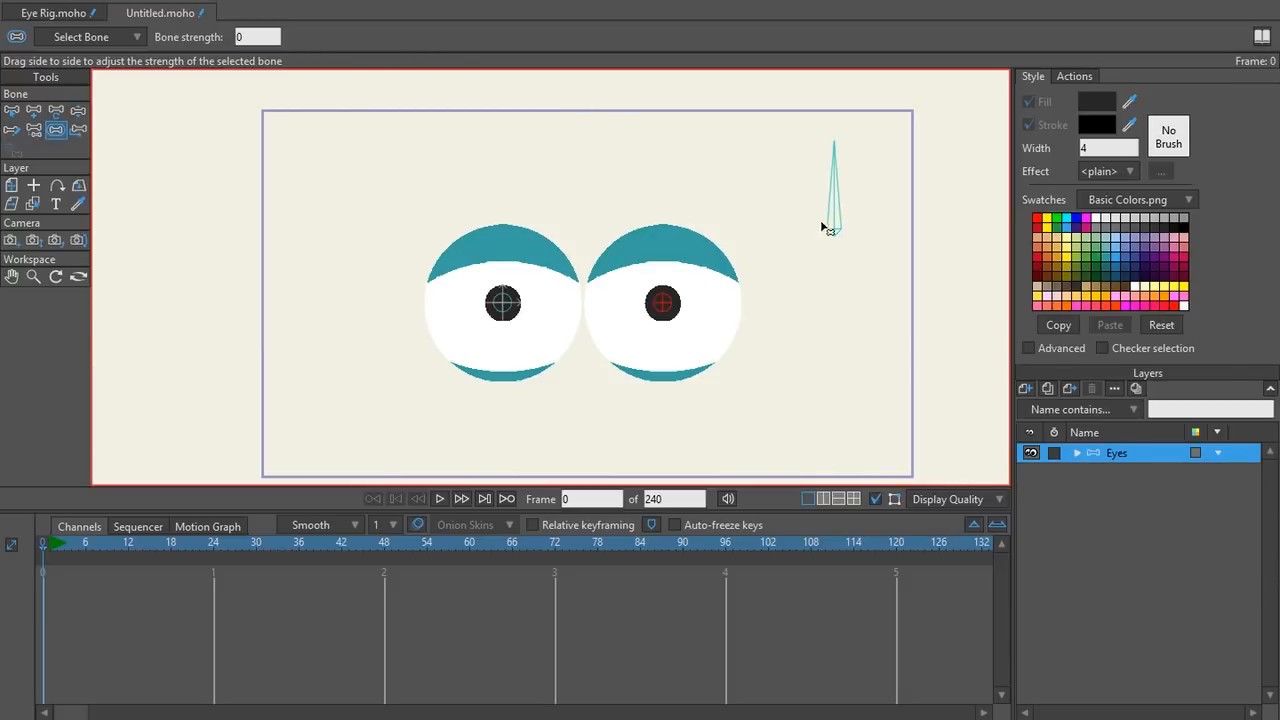
- Start a smart bone dial from the upright bone beside the eyes and name it Blink
{"action": "key", "text": "z"}
{"action": "left_click", "coordinate": [832, 225]}
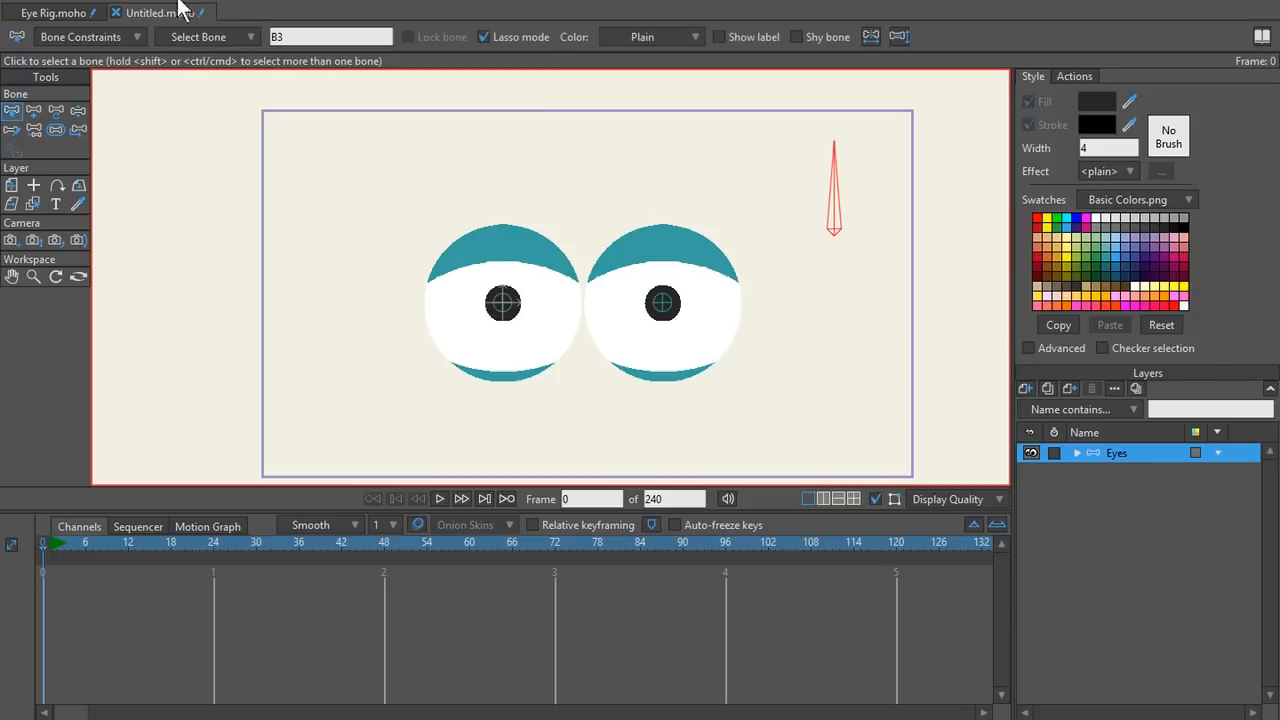
{"action": "left_click", "coordinate": [118, 6]}
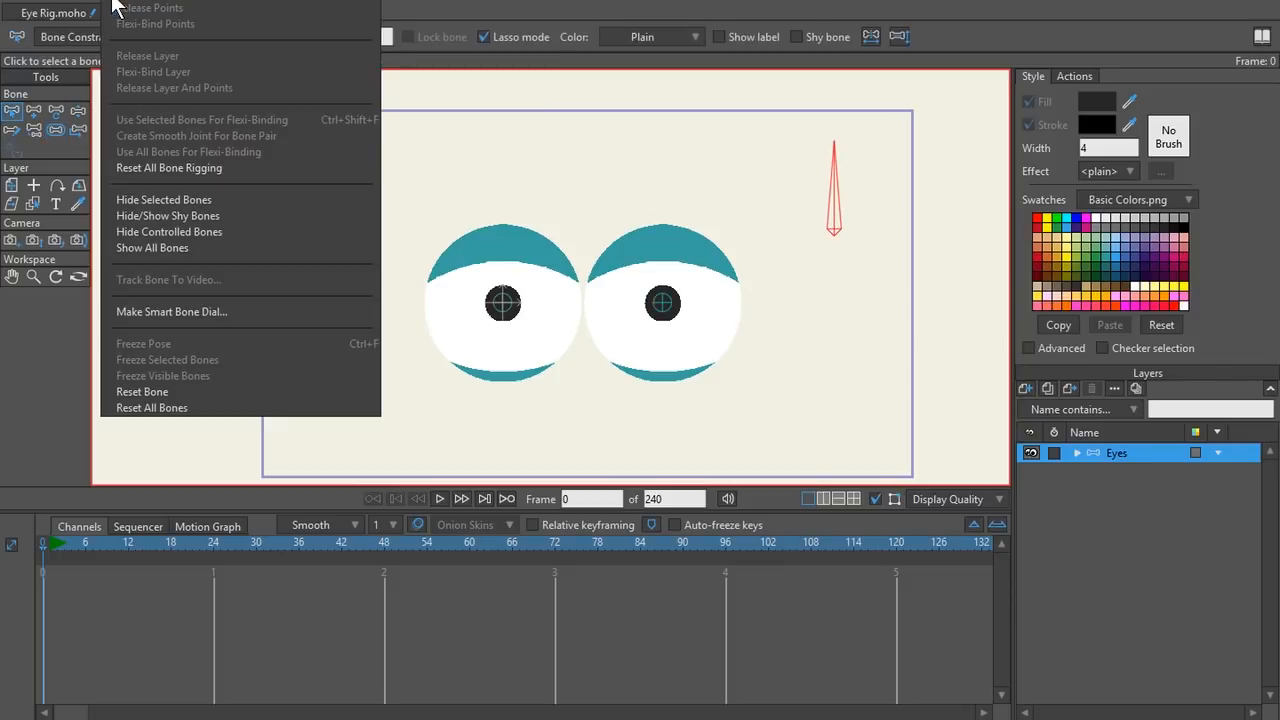
{"action": "left_click", "coordinate": [127, 313]}
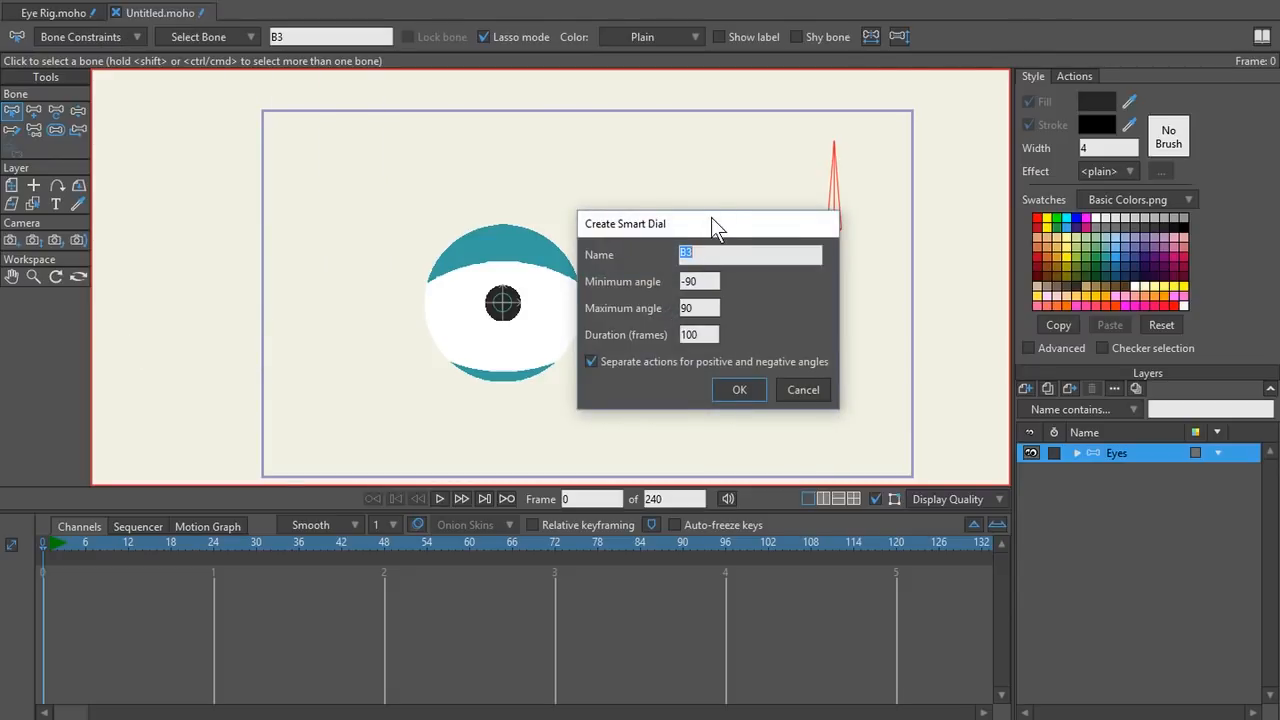
{"action": "left_click_drag", "start_coordinate": [711, 218], "coordinate": [681, 220]}
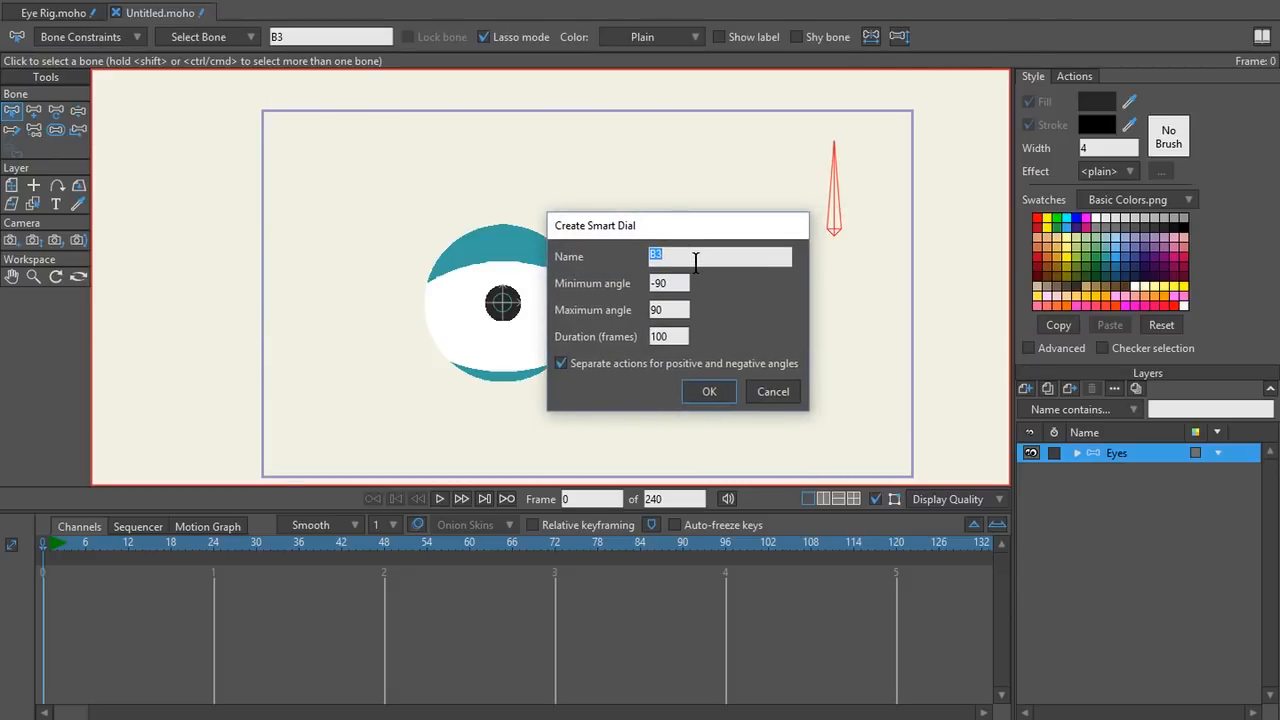
{"action": "type", "text": "Blin"}
- Set the dial's duration to 120 frames, turn off separate actions for positive and negative angles, and create the dial
{"action": "left_click_drag", "start_coordinate": [680, 338], "coordinate": [595, 340]}
{"action": "type", "text": "1250"}
{"action": "key", "text": "BackSpace"}
{"action": "key", "text": "BackSpace"}
{"action": "type", "text": "0"}
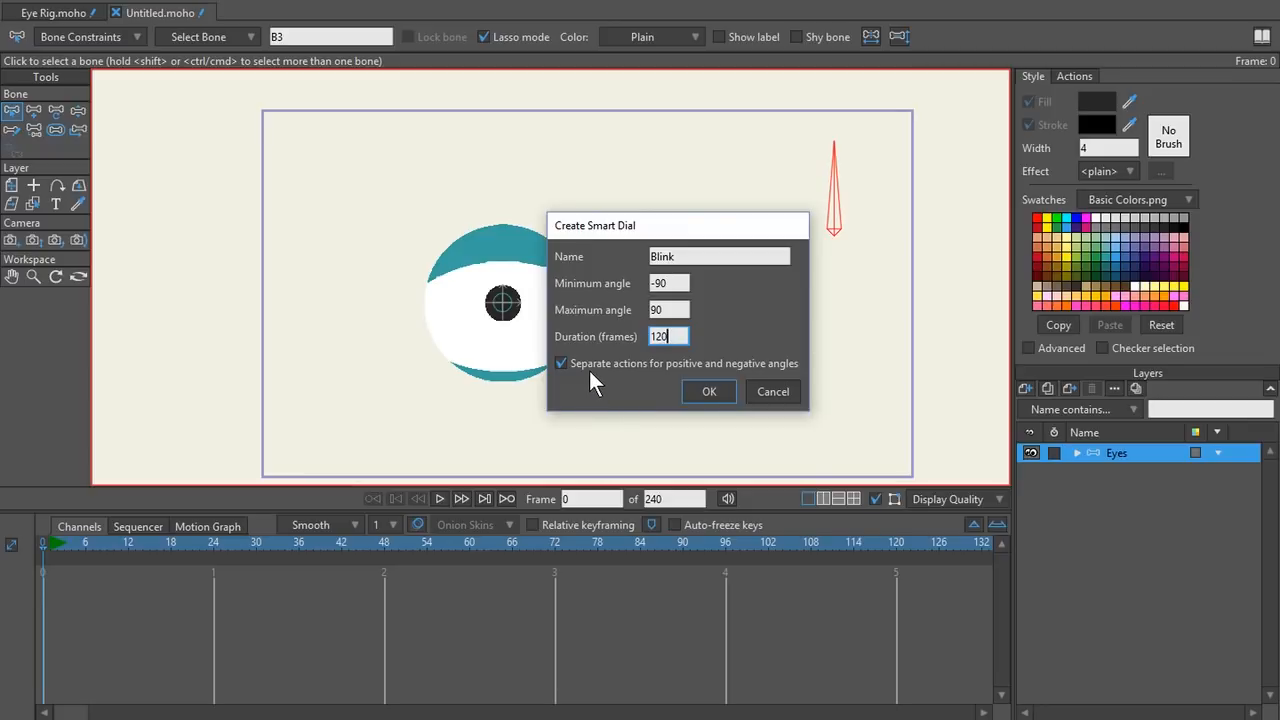
{"action": "left_click", "coordinate": [561, 362]}
{"action": "left_click_drag", "start_coordinate": [651, 226], "coordinate": [553, 238]}
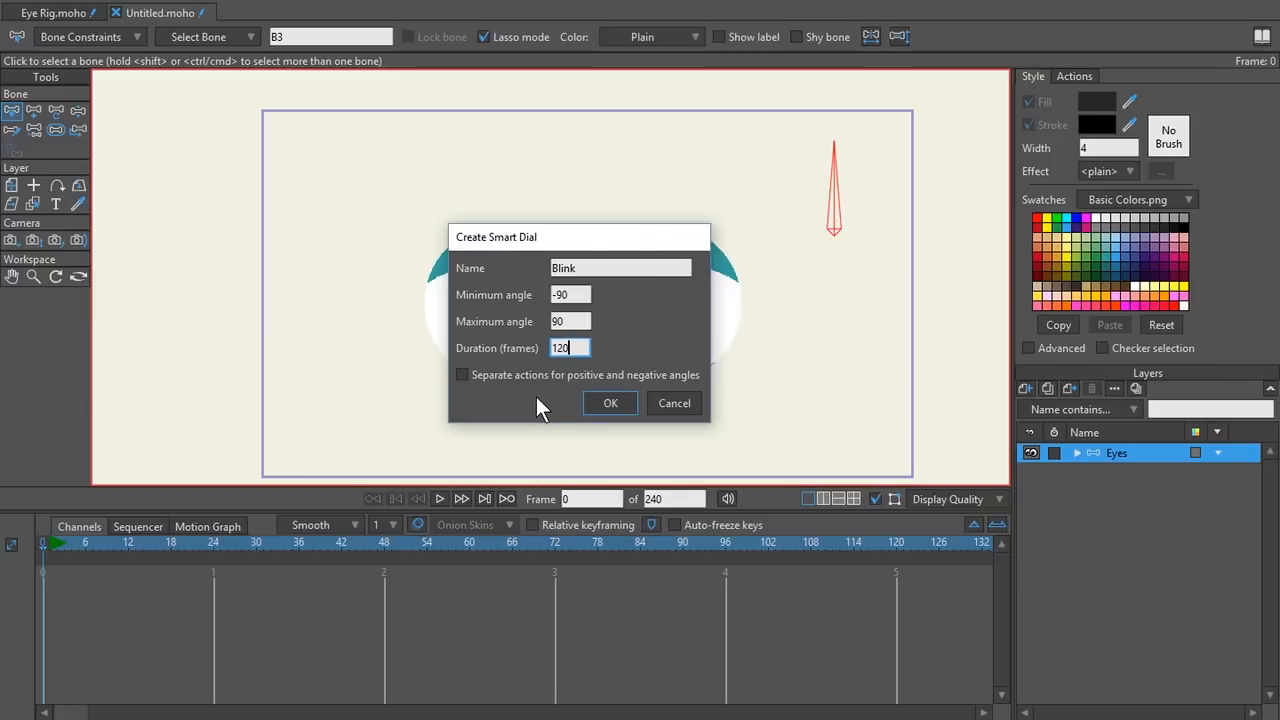
{"action": "left_click", "coordinate": [606, 403]}
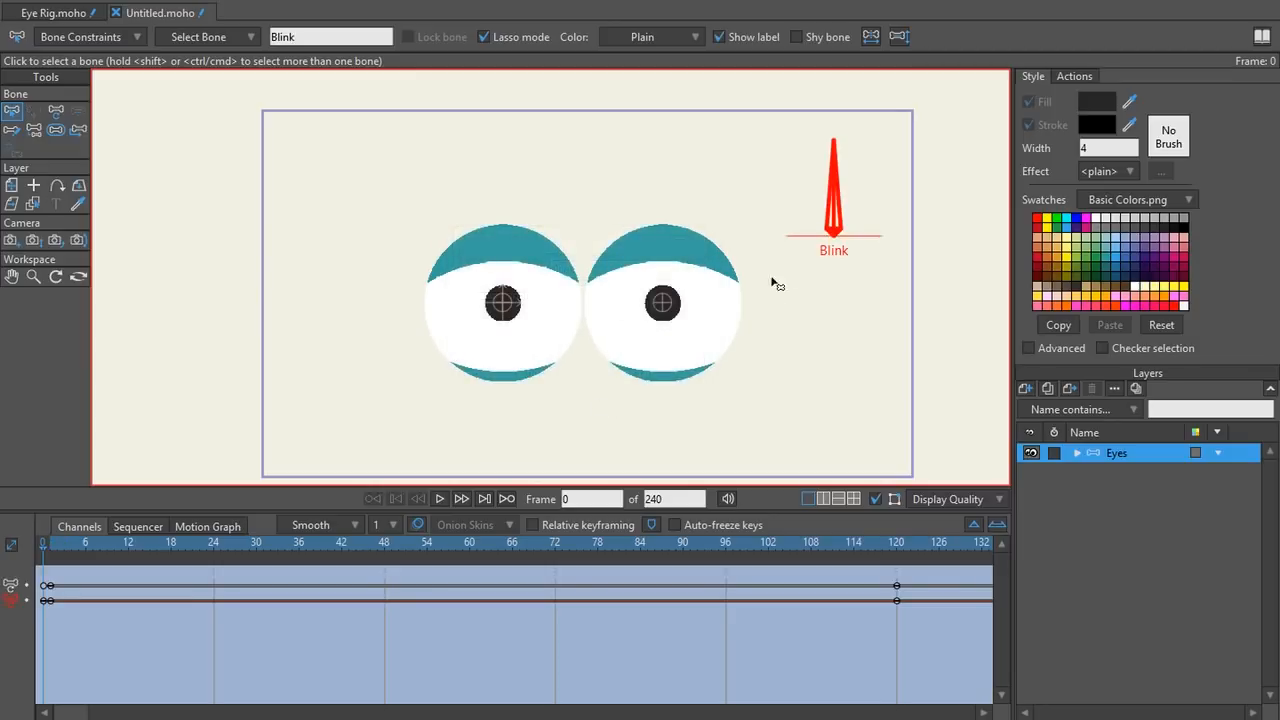
- Set all keyframes of the Blink action to Smooth interpolation
{"action": "left_click", "coordinate": [51, 544]}
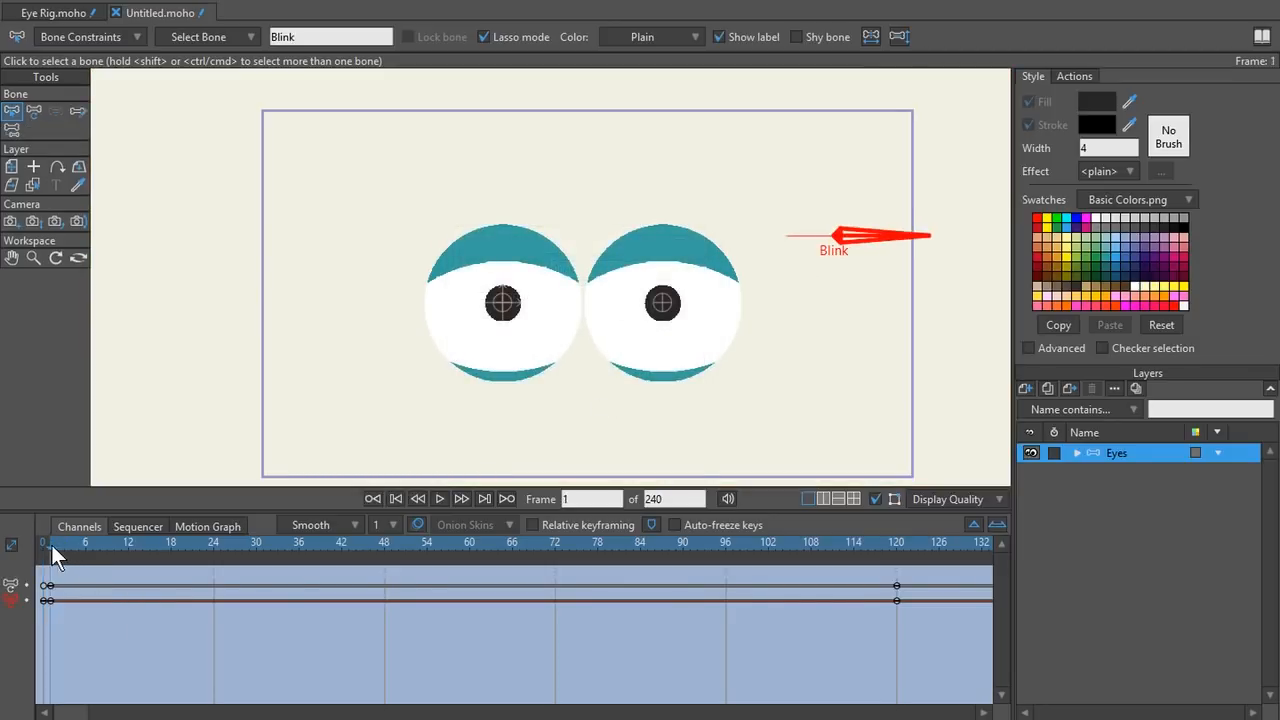
{"action": "left_click_drag", "start_coordinate": [931, 576], "coordinate": [39, 612]}
{"action": "right_click", "coordinate": [44, 603]}
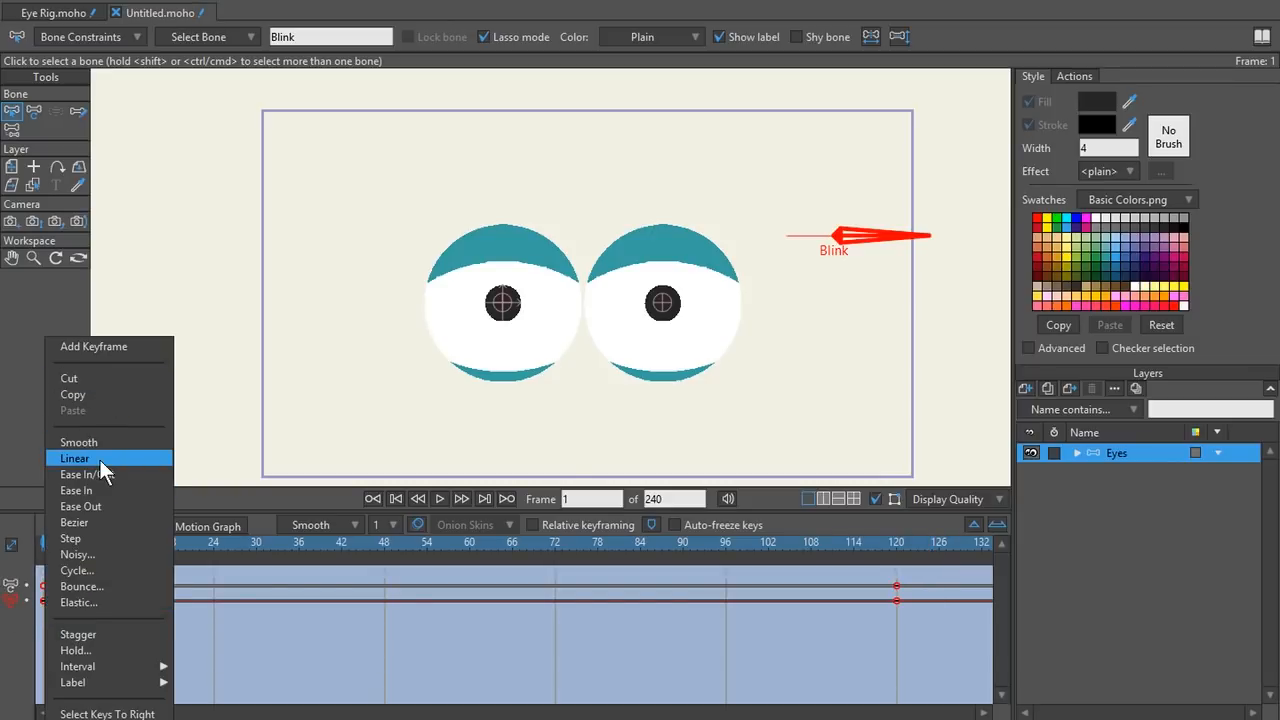
{"action": "left_click", "coordinate": [104, 441]}
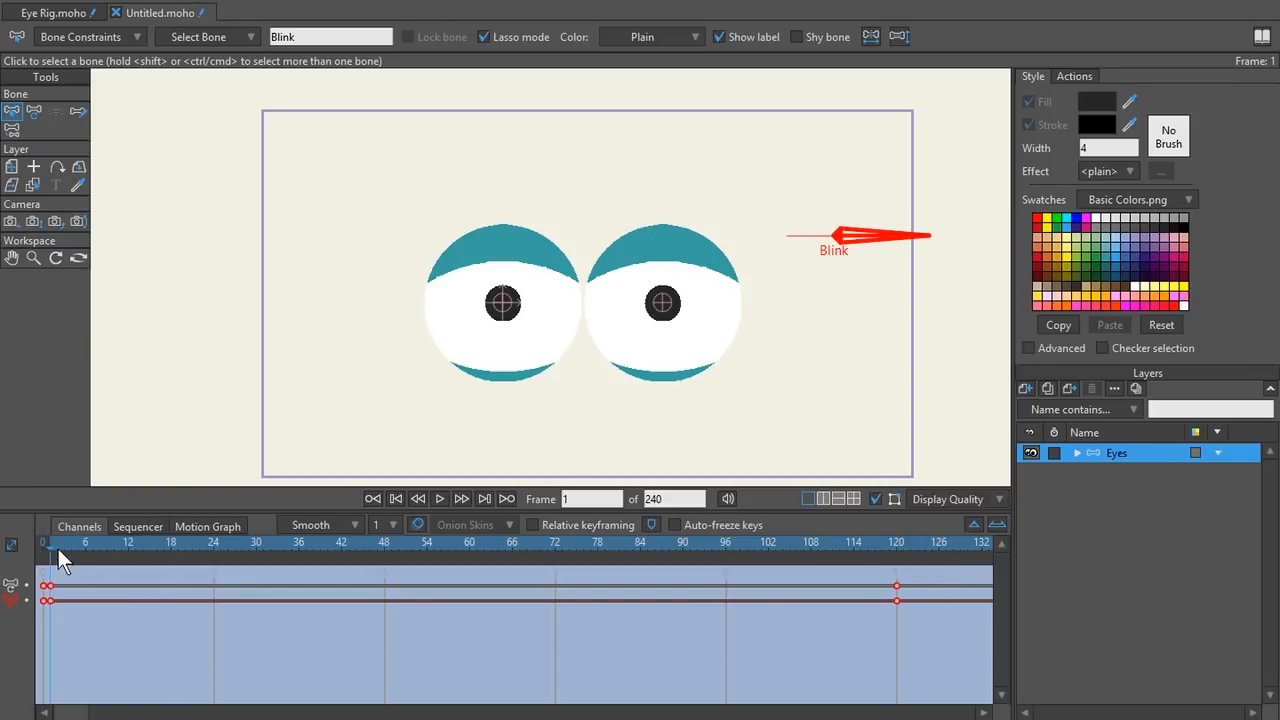
- Key the Blink bone upright at an angle of 90 on frame 60, and review its swing from frame 1
{"action": "left_click_drag", "start_coordinate": [49, 549], "coordinate": [257, 548]}
{"action": "left_click_drag", "start_coordinate": [160, 542], "coordinate": [470, 587]}
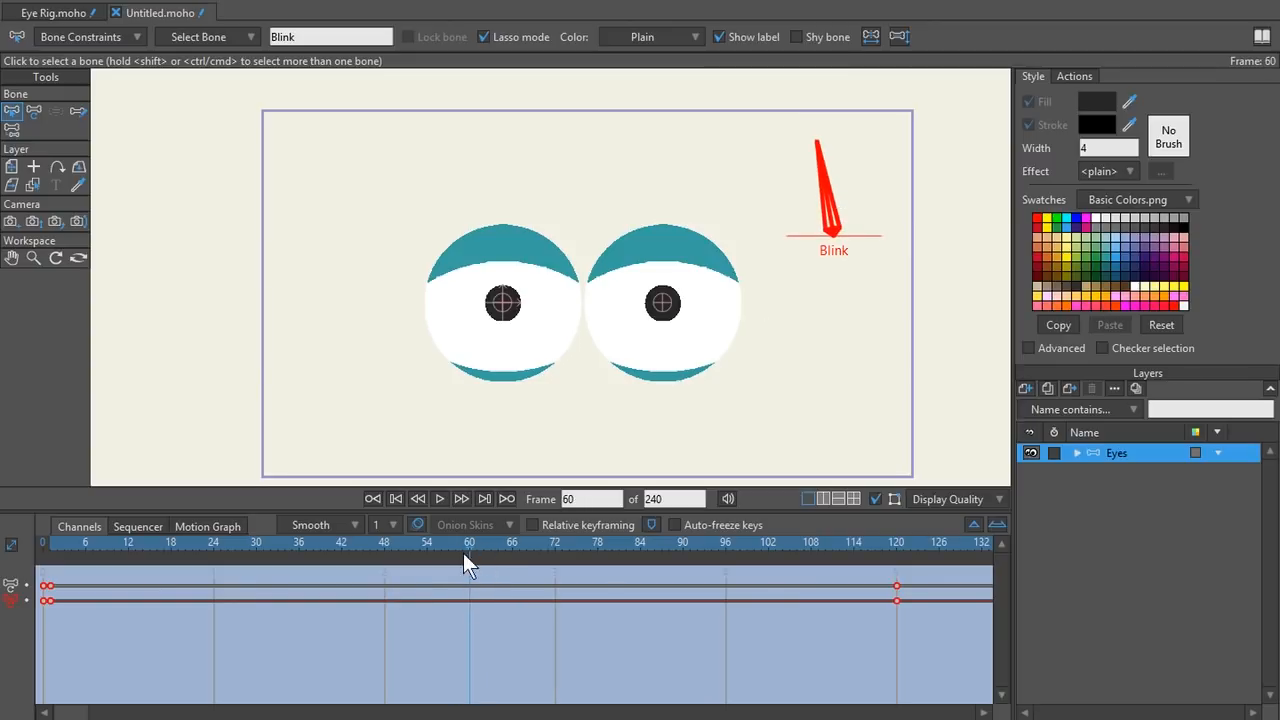
{"action": "mouse_move", "coordinate": [454, 546]}
{"action": "left_mouse_down"}
{"action": "mouse_move", "coordinate": [435, 550]}
{"action": "mouse_move", "coordinate": [470, 554]}
{"action": "left_mouse_up"}
{"action": "key", "text": "t"}
{"action": "left_click_drag", "start_coordinate": [829, 199], "coordinate": [840, 200]}
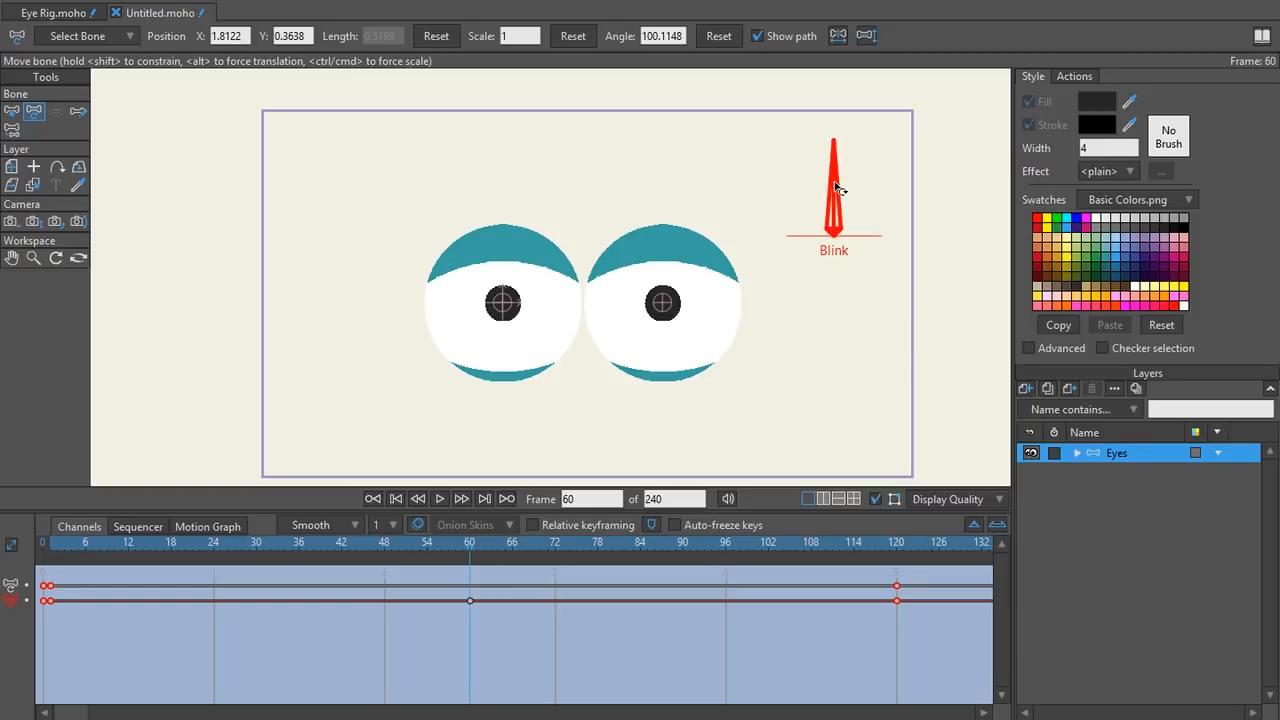
{"action": "left_click_drag", "start_coordinate": [842, 180], "coordinate": [866, 166]}
{"action": "left_click", "coordinate": [455, 546]}
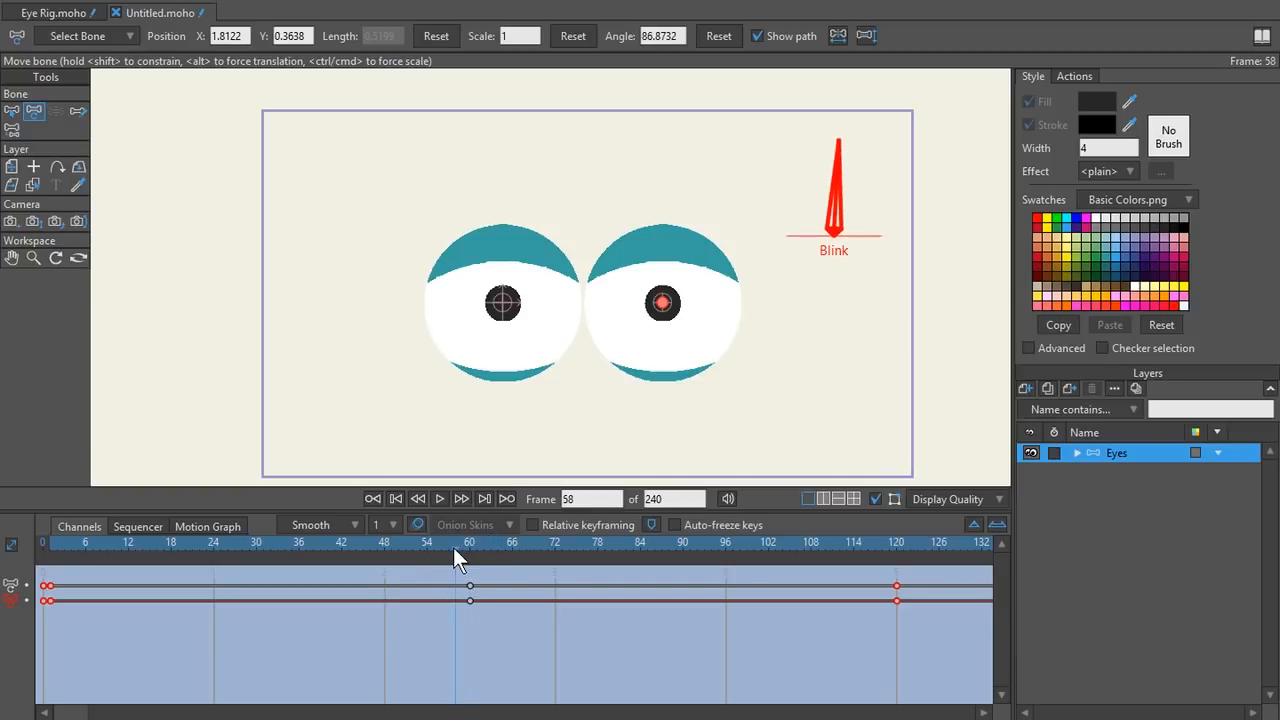
{"action": "left_click", "coordinate": [47, 547]}
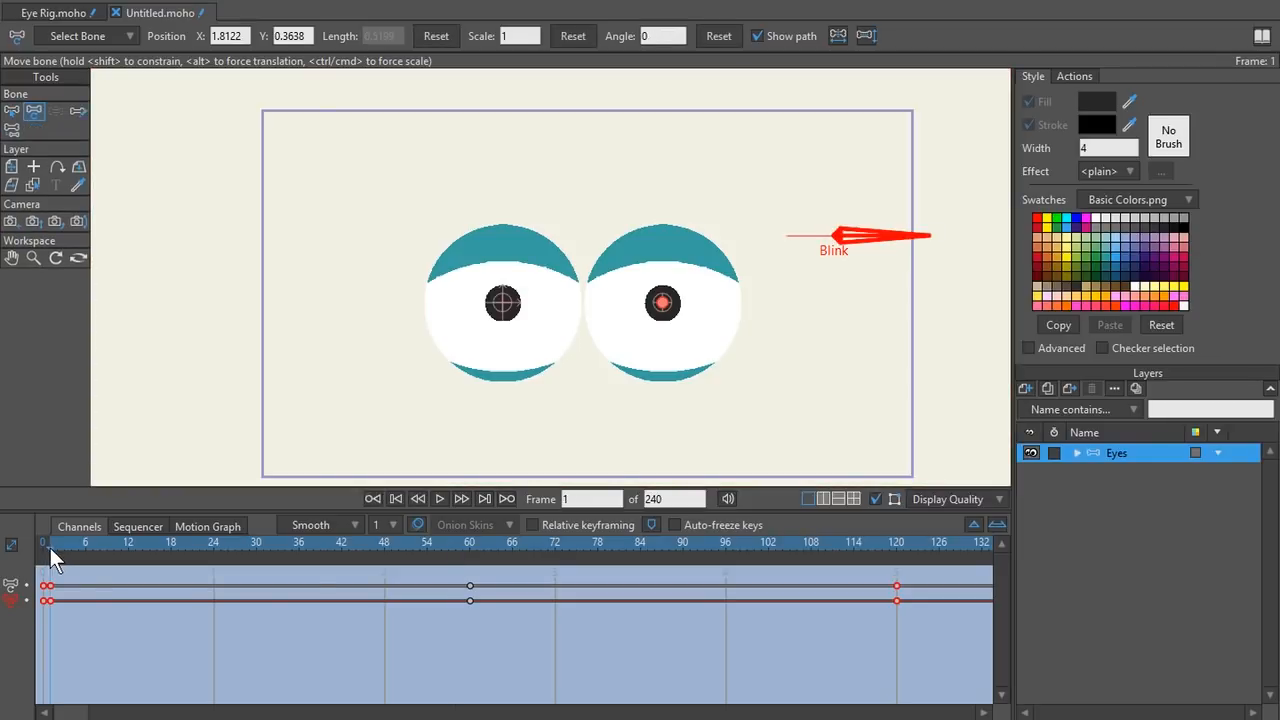
{"action": "left_click_drag", "start_coordinate": [50, 548], "coordinate": [471, 546]}
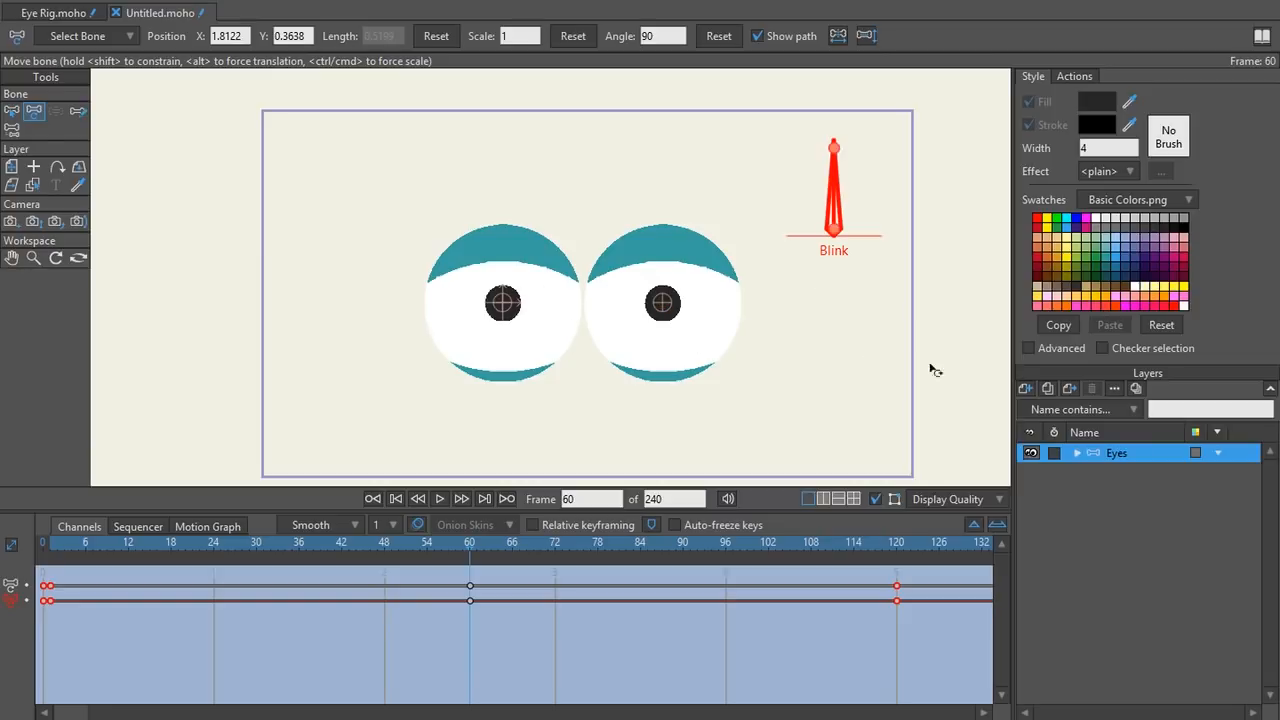
- Show the list of actions and check the window docking options
{"action": "left_click", "coordinate": [1070, 76]}
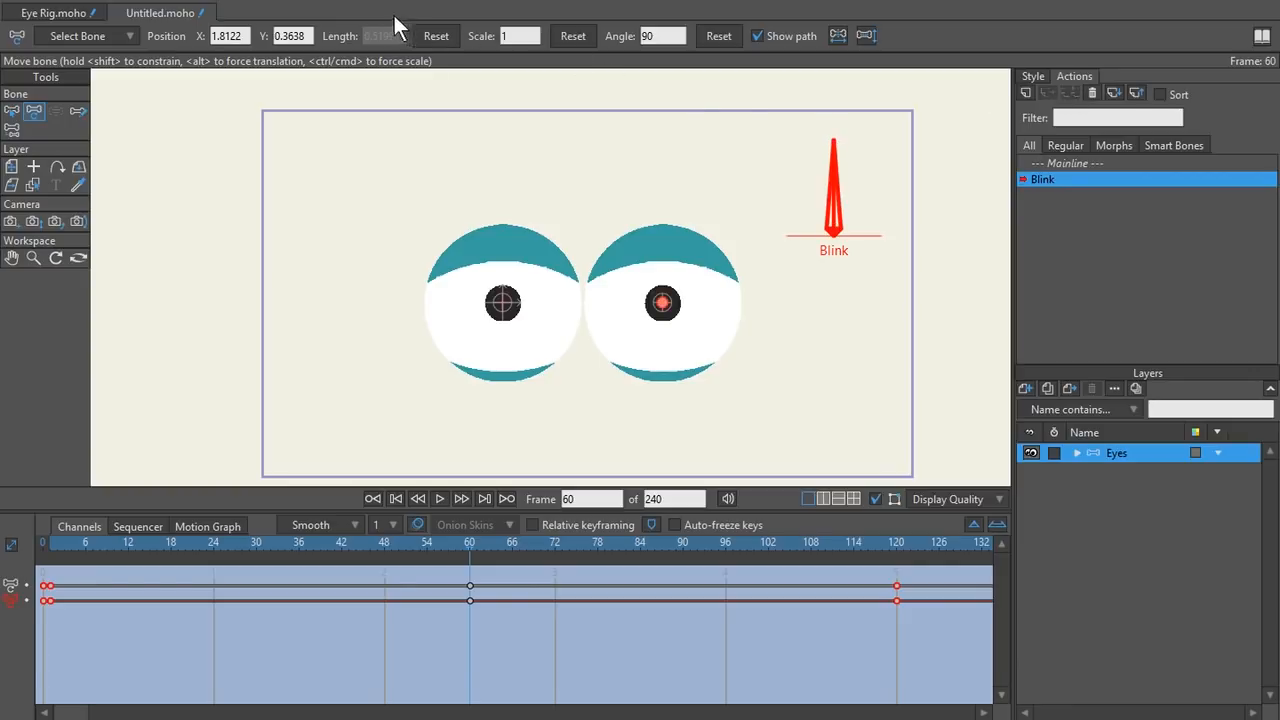
{"action": "left_click", "coordinate": [317, 5]}
{"action": "mouse_move", "coordinate": [318, 116]}
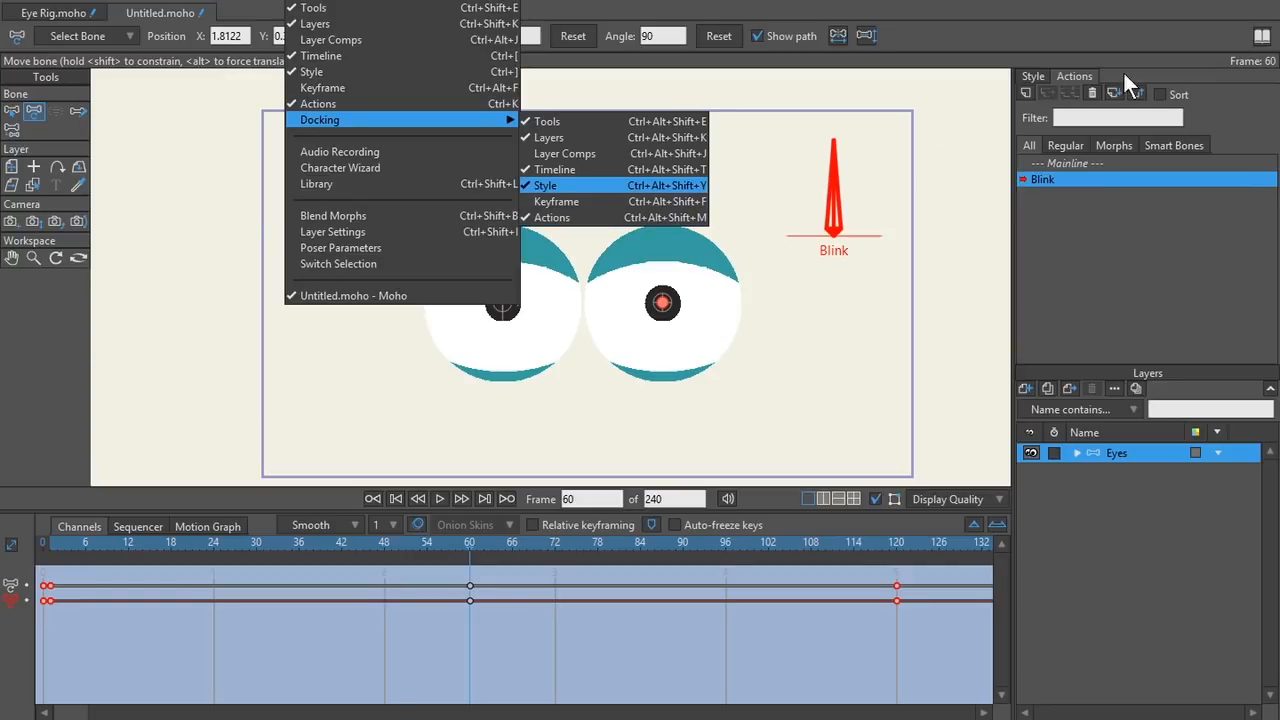
{"action": "left_click", "coordinate": [1081, 286]}
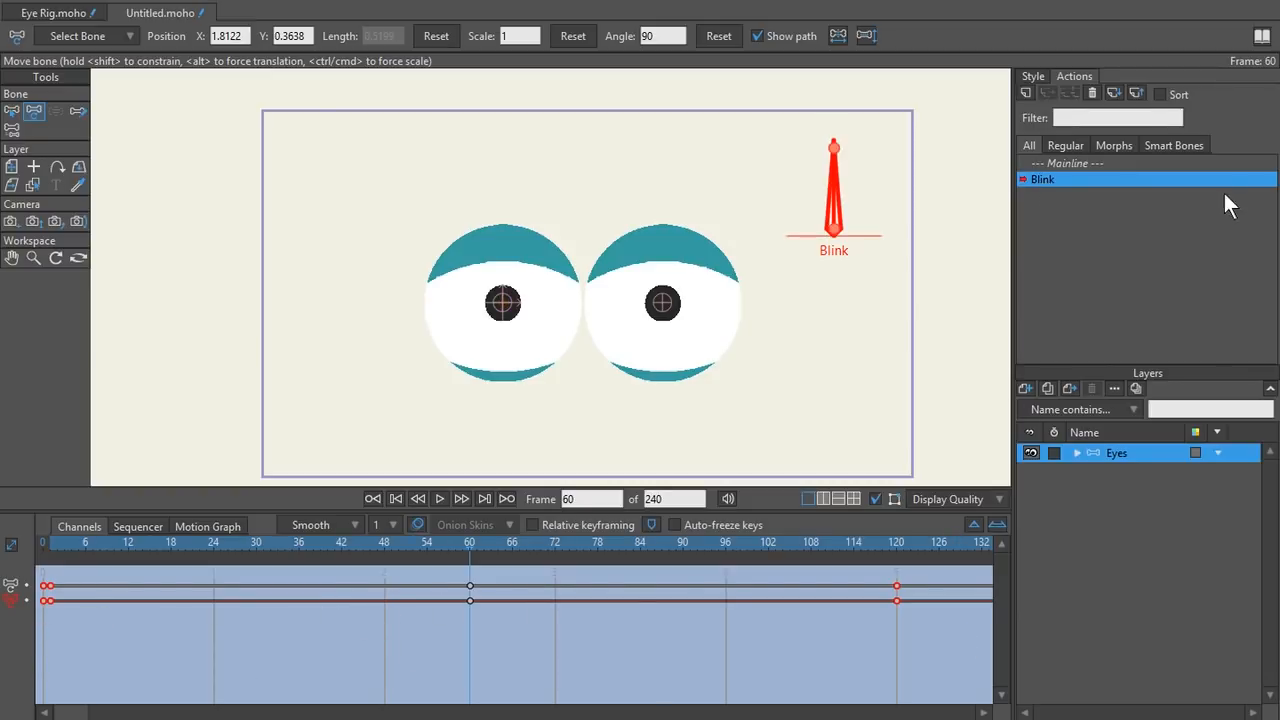
- Compare the mainline with the Blink action, and check the Blink bone's pose at frames 60 and 120
{"action": "left_click", "coordinate": [1067, 160]}
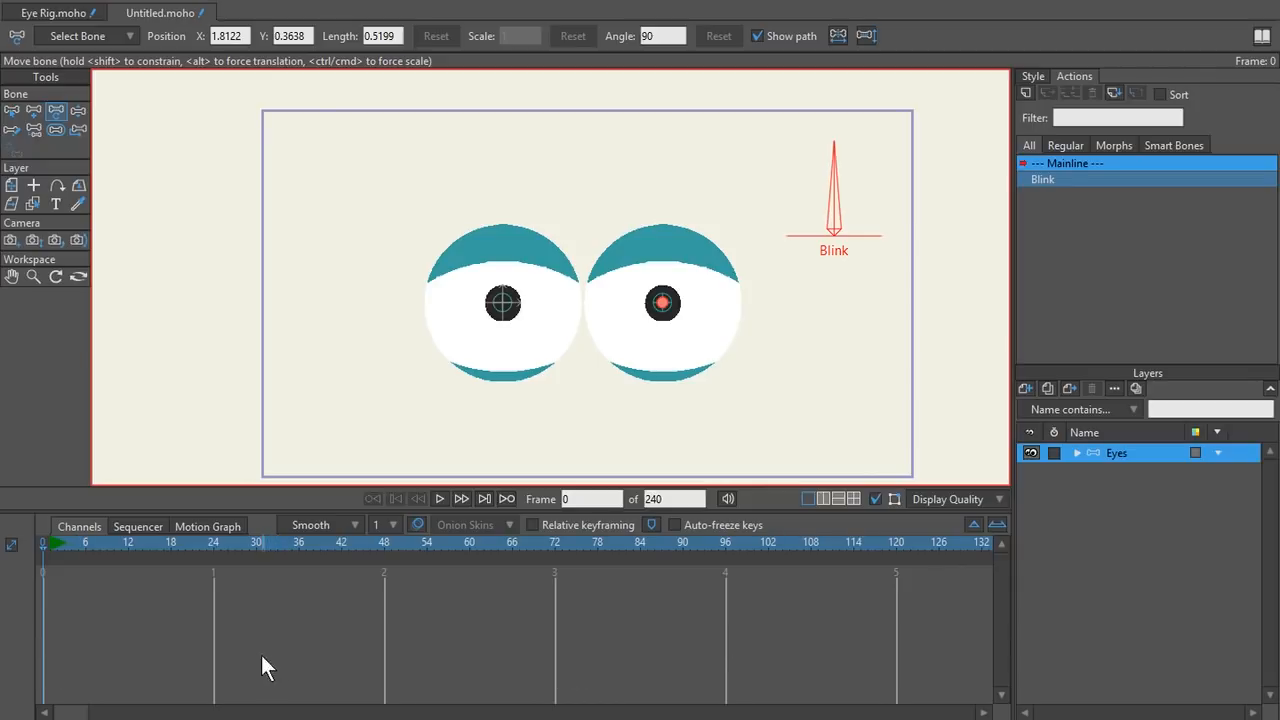
{"action": "left_click", "coordinate": [1058, 175]}
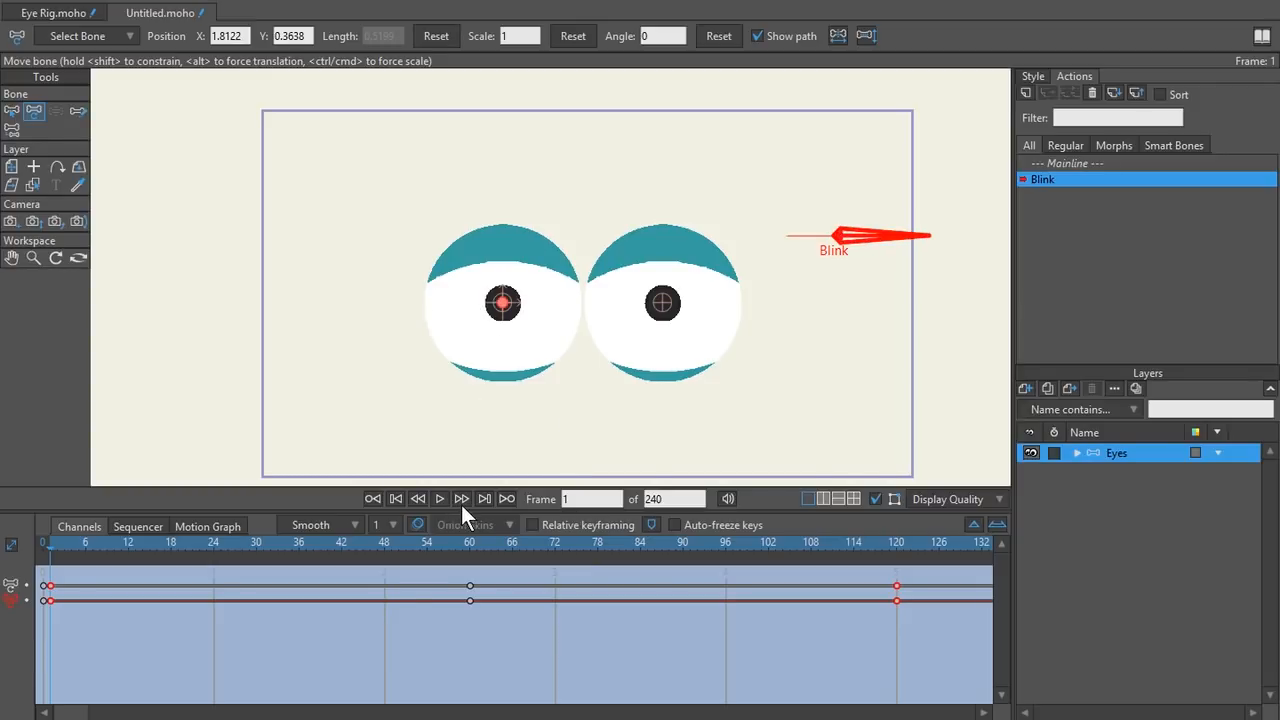
{"action": "left_click", "coordinate": [466, 540]}
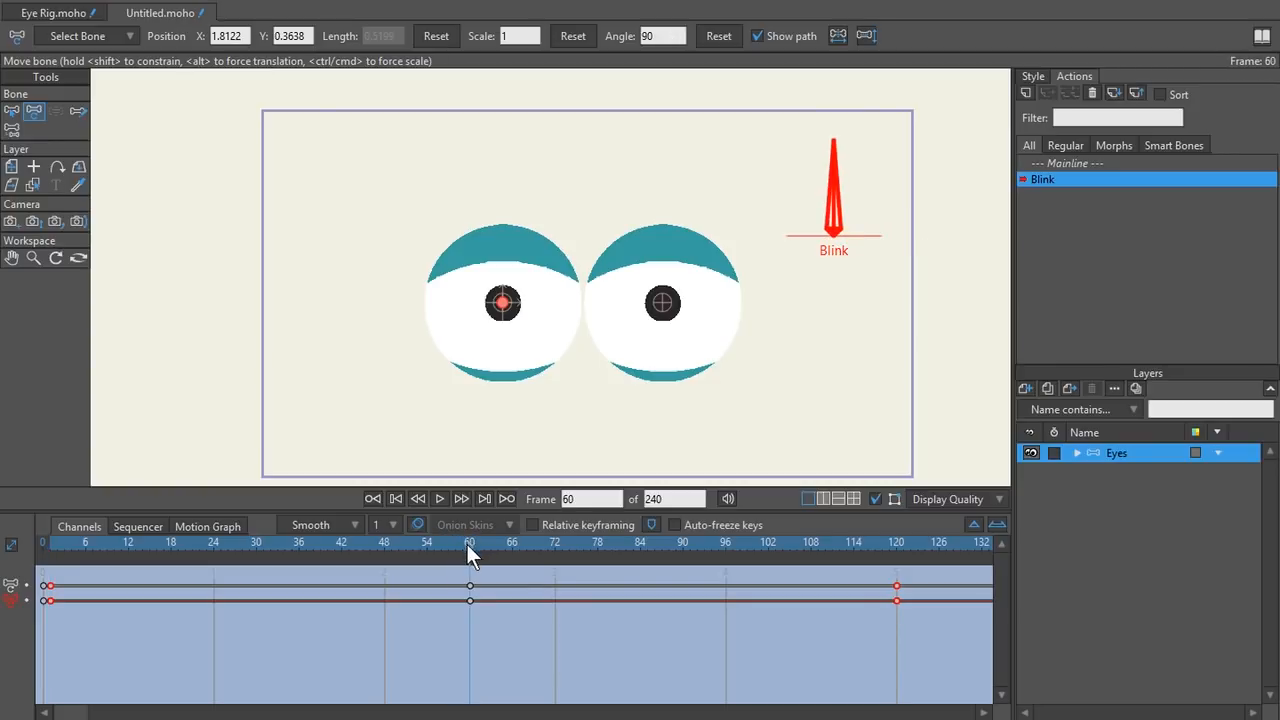
{"action": "left_click", "coordinate": [896, 541]}
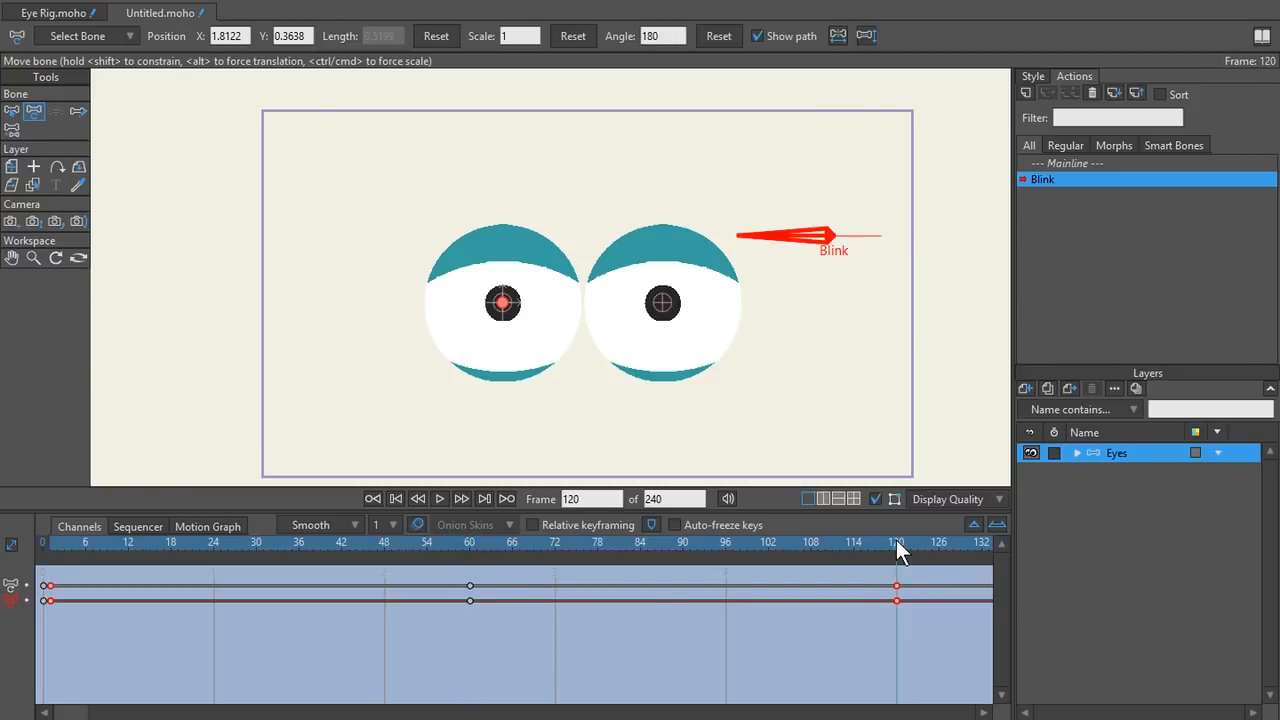
{"action": "left_click", "coordinate": [467, 543]}
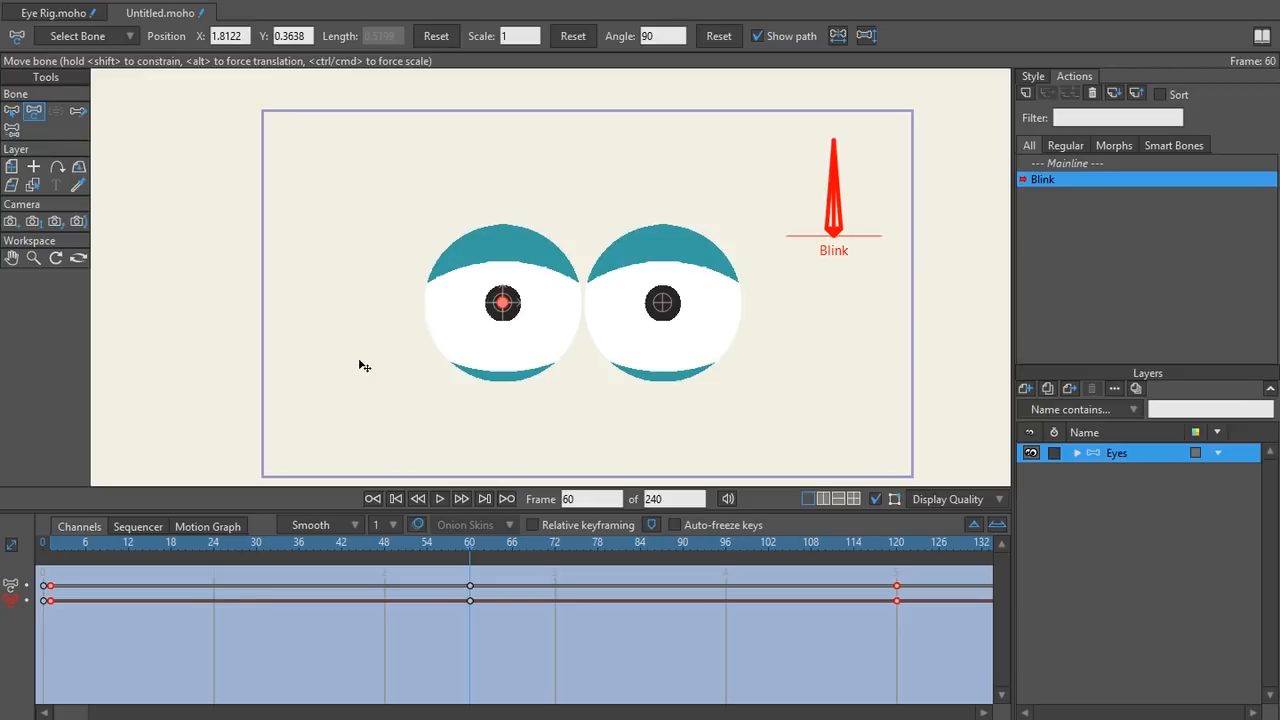
- Key all points of the Eyelids layer in Eye 1 at their rest shape on frame 60 of the Blink action
{"action": "left_click", "coordinate": [516, 262], "text": "ctrl+alt"}
{"action": "double_click", "coordinate": [508, 253]}
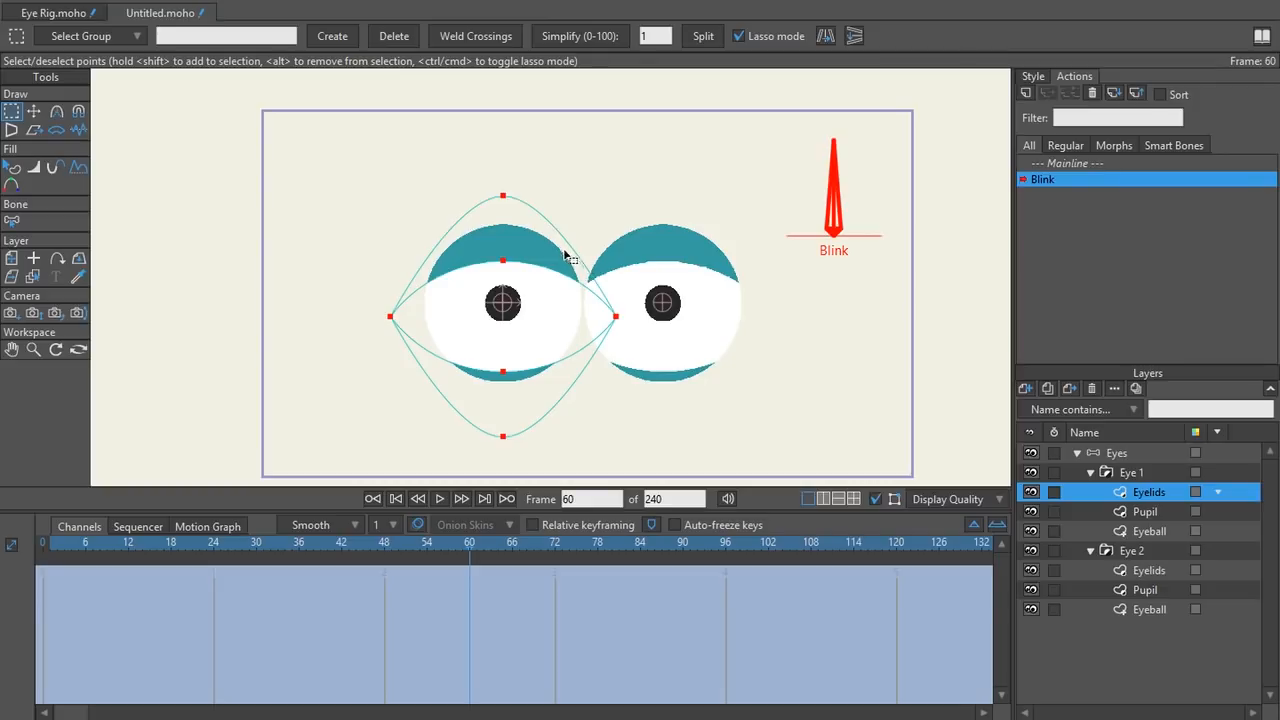
{"action": "key", "text": "t"}
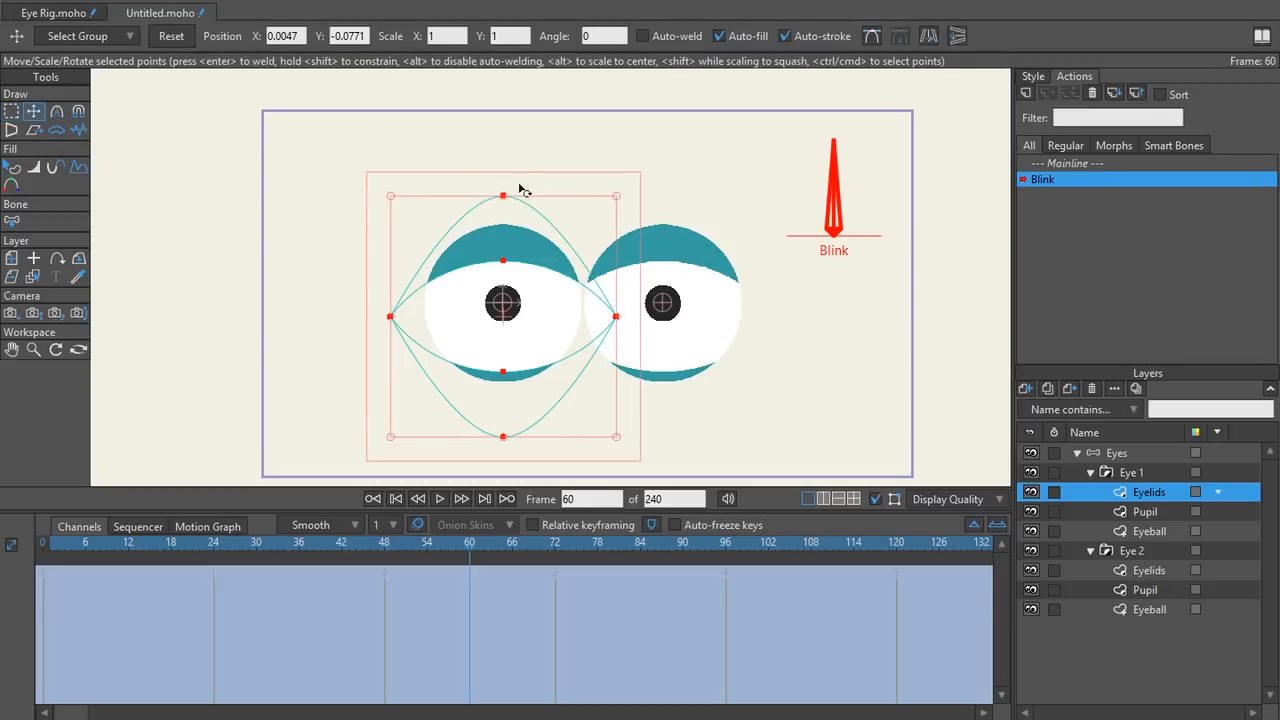
{"action": "left_click", "coordinate": [183, 38]}
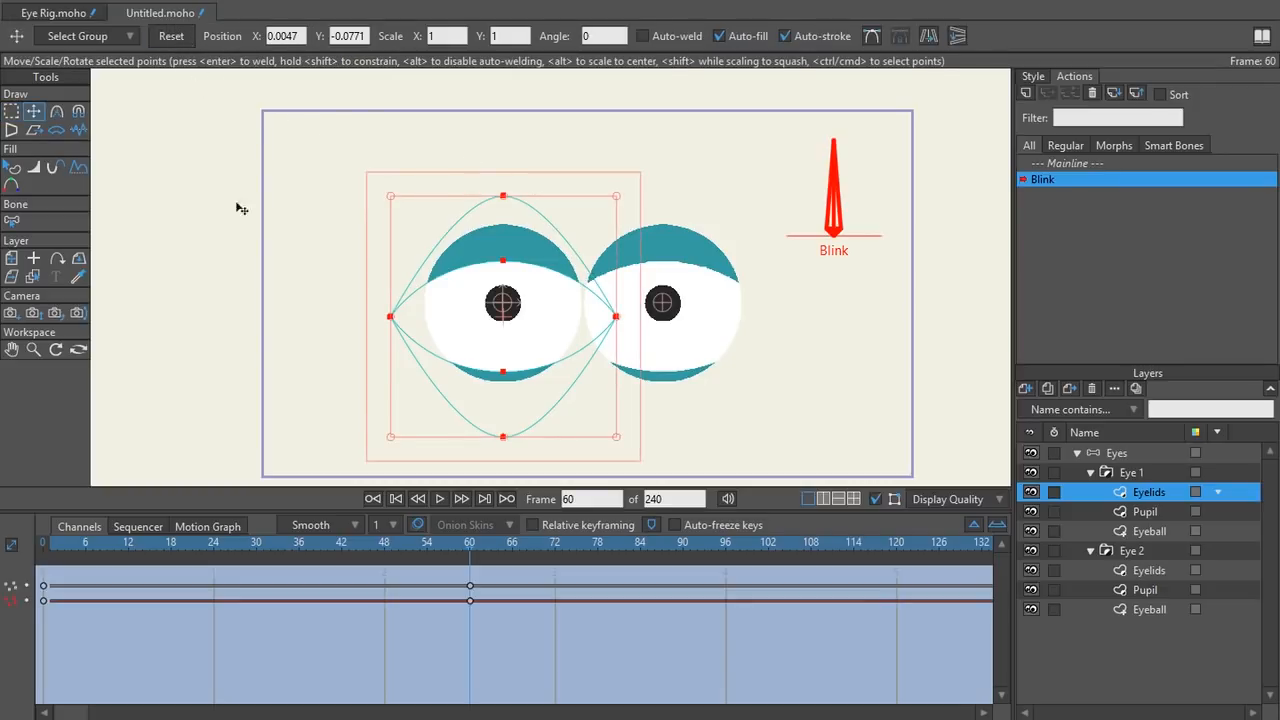
{"action": "left_click", "coordinate": [407, 237]}
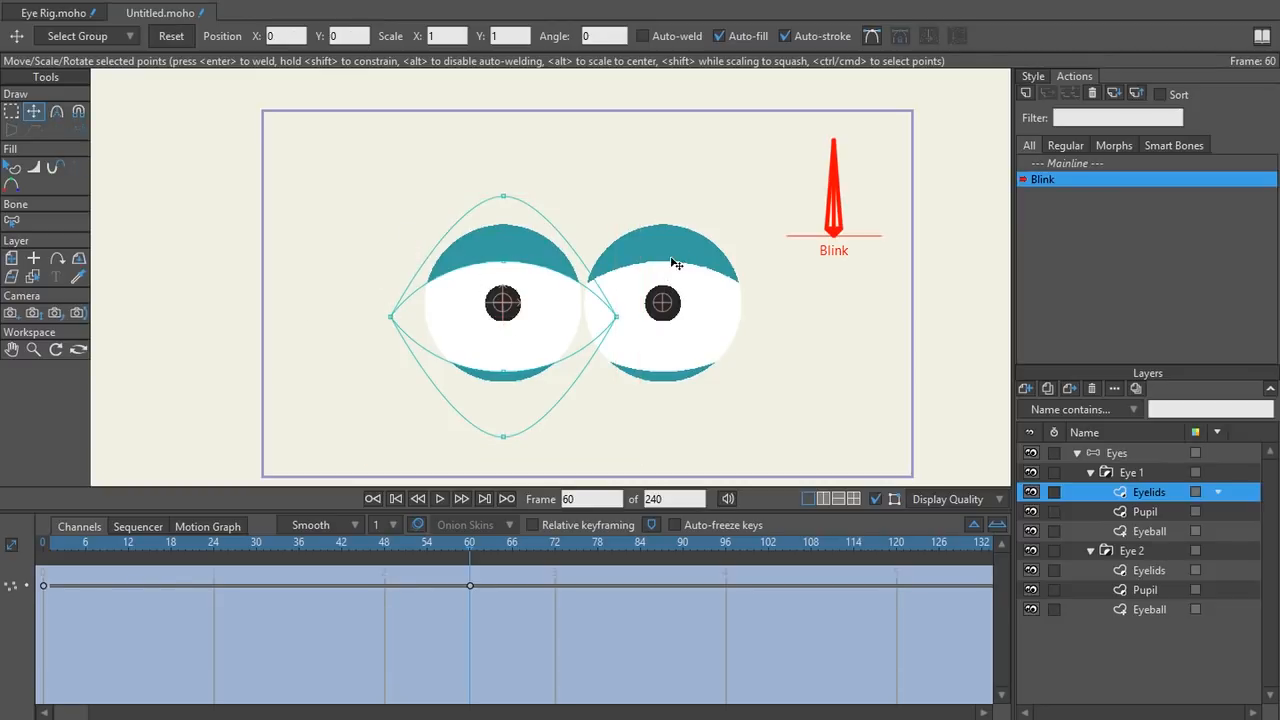
- Key all points of the Eyelids layer in Eye 2 at their rest shape on frame 60 of the Blink action
{"action": "right_click", "coordinate": [671, 258], "text": "alt"}
{"action": "left_click", "coordinate": [669, 247]}
{"action": "left_click", "coordinate": [669, 242]}
{"action": "key", "text": "ctrl+a"}
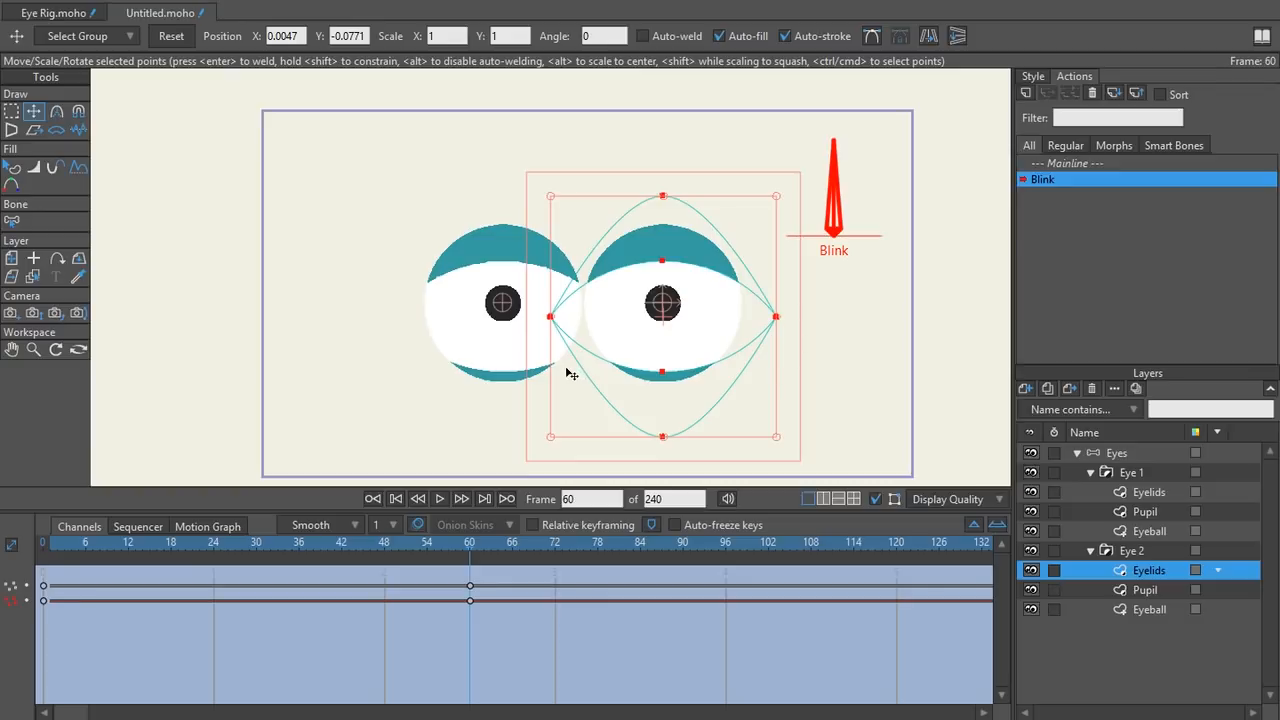
{"action": "left_click", "coordinate": [889, 409]}
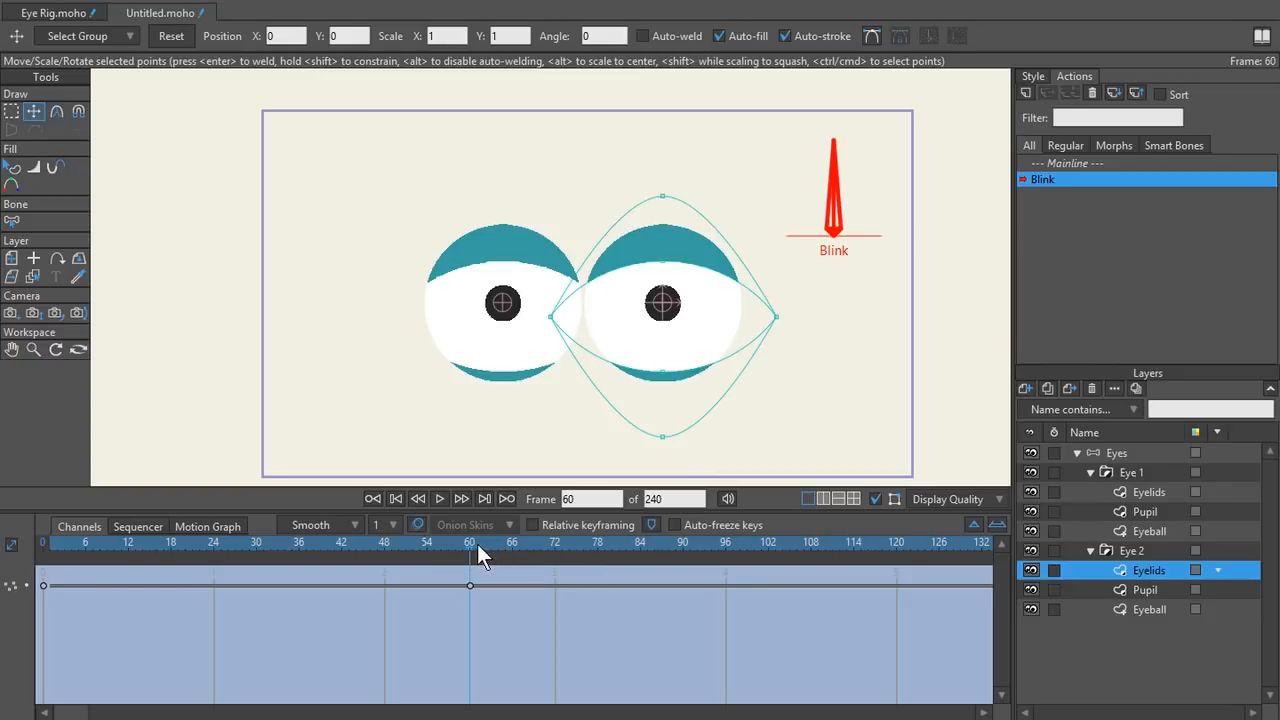
- Open Eye 2's lids fully at frame 1 by moving the upper lid's middle point to about Y 0.46 and the lower one to about Y -0.55
{"action": "left_click_drag", "start_coordinate": [471, 544], "coordinate": [50, 582]}
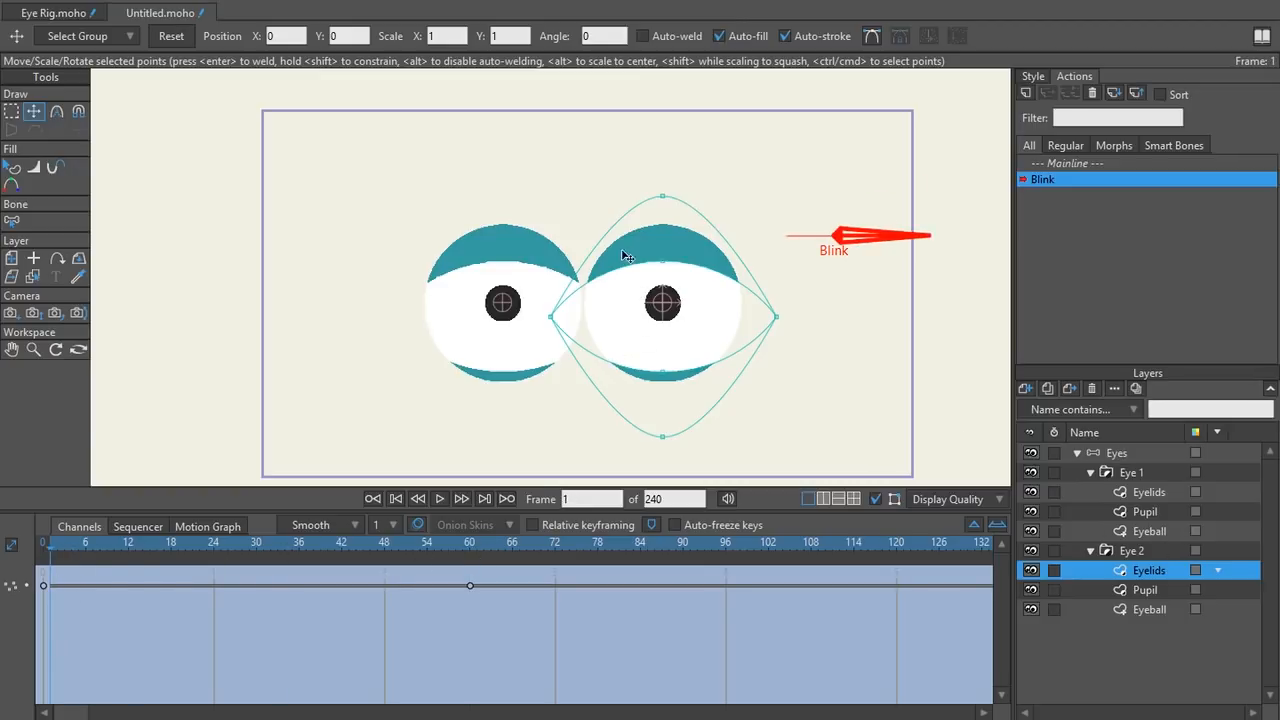
{"action": "left_click_drag", "start_coordinate": [668, 269], "coordinate": [668, 226]}
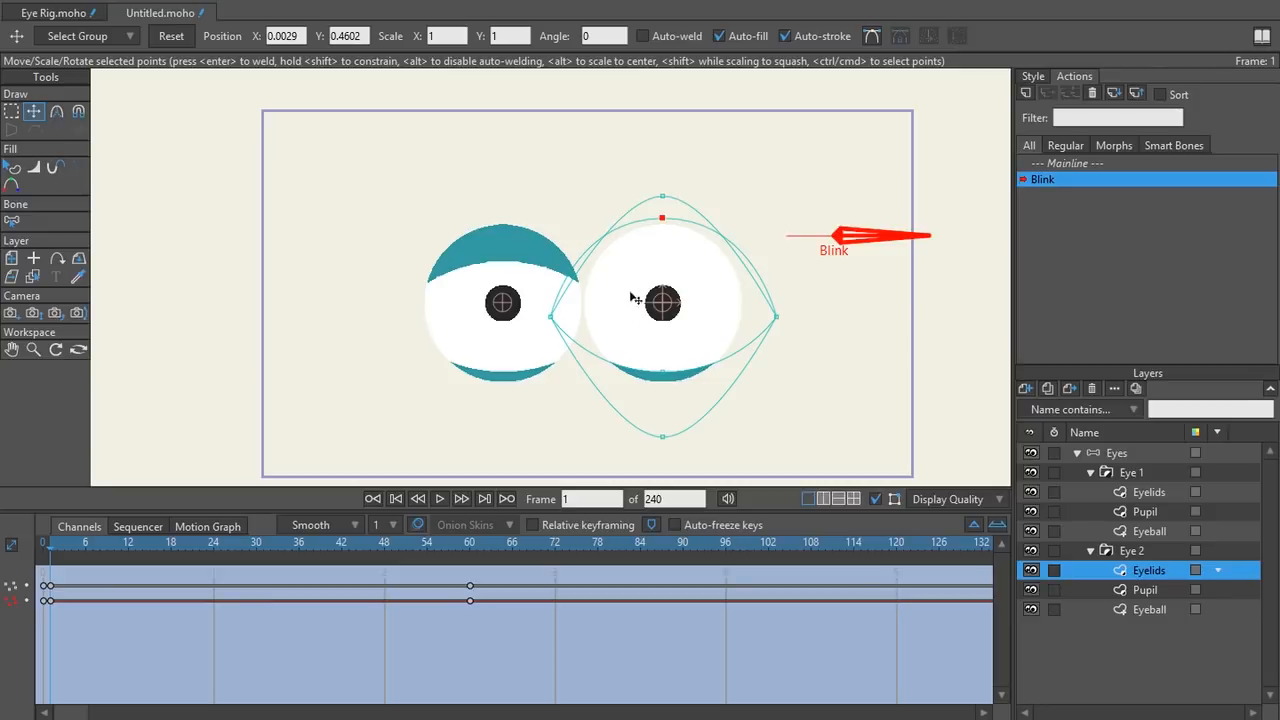
{"action": "left_click_drag", "start_coordinate": [663, 372], "coordinate": [663, 404]}
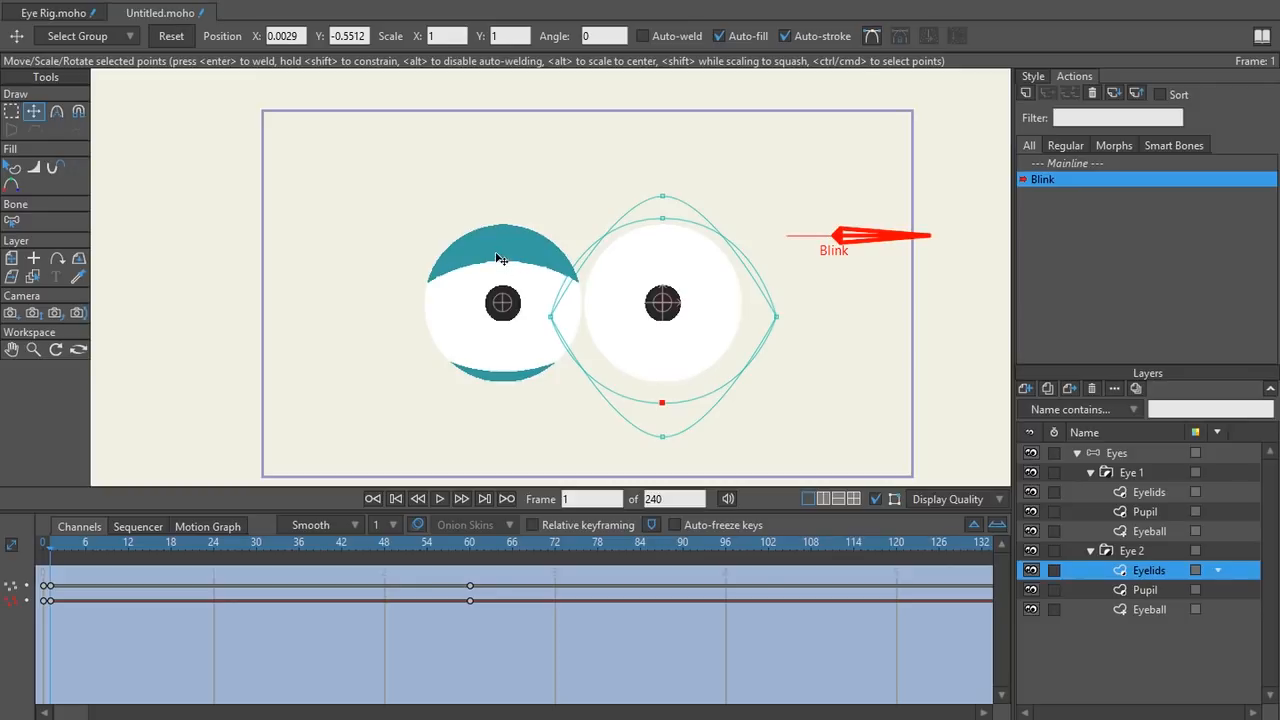
- Turn on the path display for the Eyelids layer in Eye 2 so it stays visible as a guide
{"action": "left_click", "coordinate": [498, 258], "text": "ctrl+alt"}
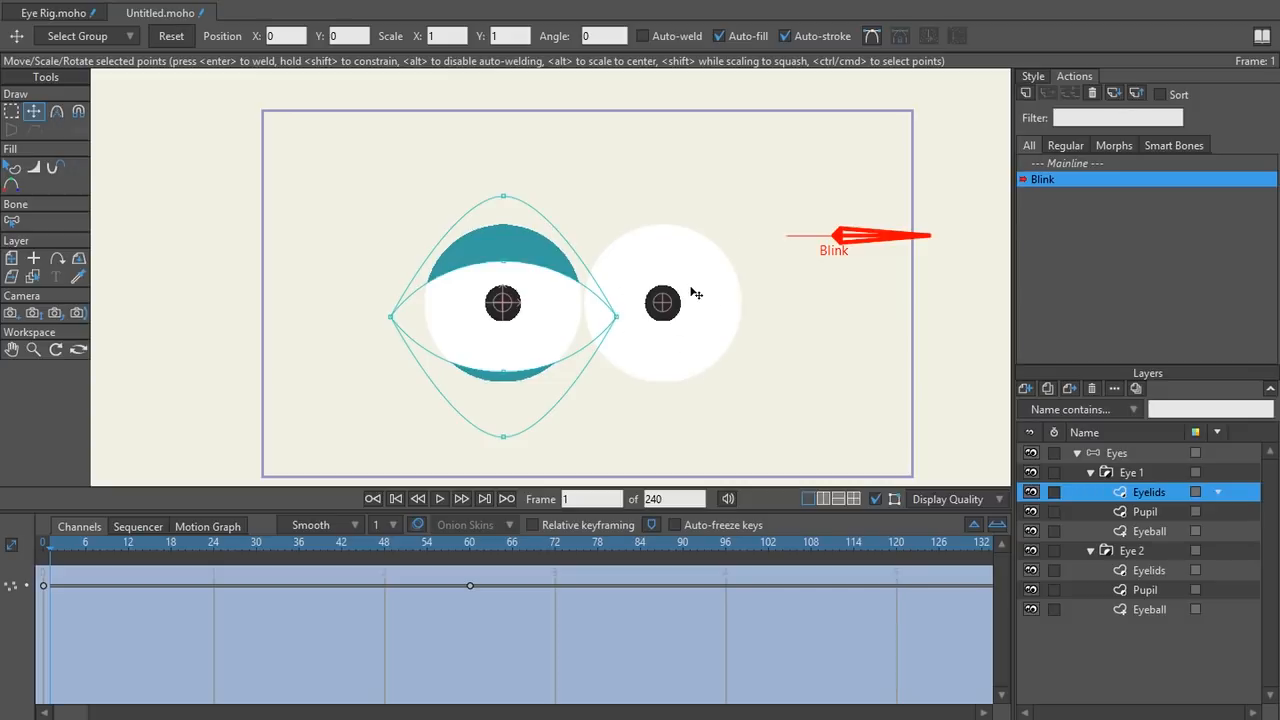
{"action": "left_click", "coordinate": [1133, 568]}
{"action": "double_click", "coordinate": [1137, 570]}
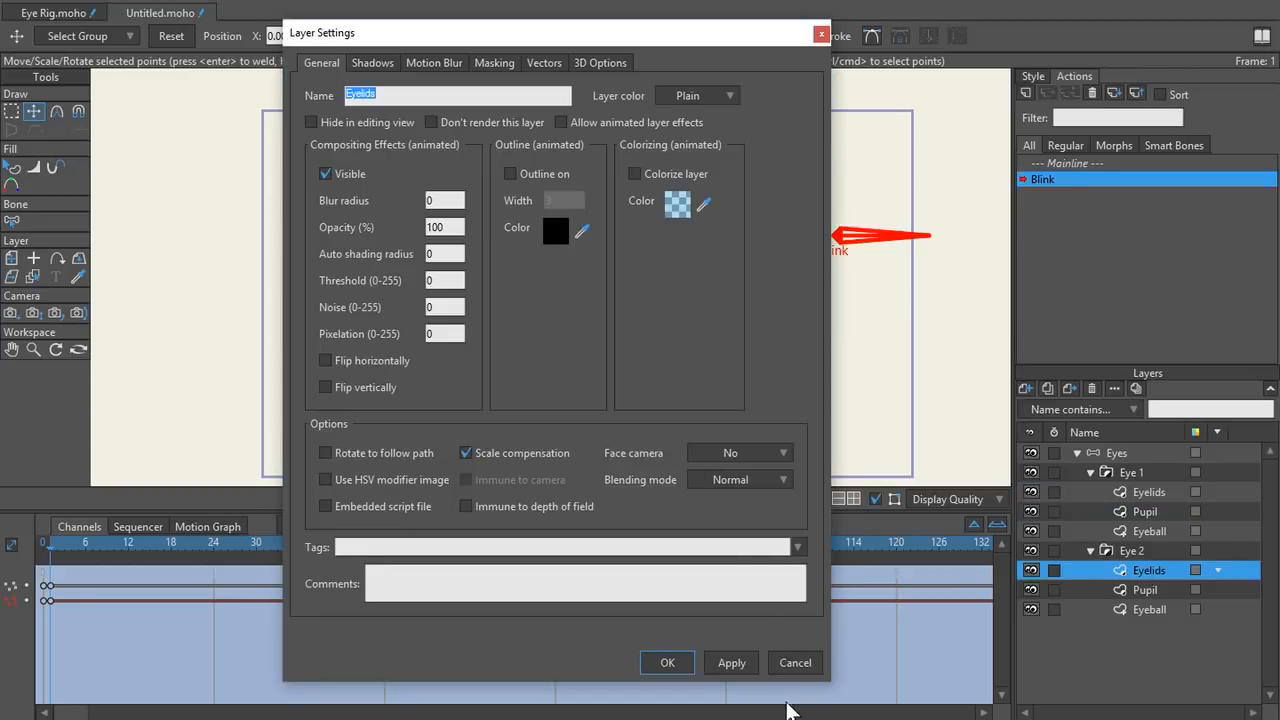
{"action": "left_click", "coordinate": [793, 662]}
{"action": "right_click", "coordinate": [1148, 570]}
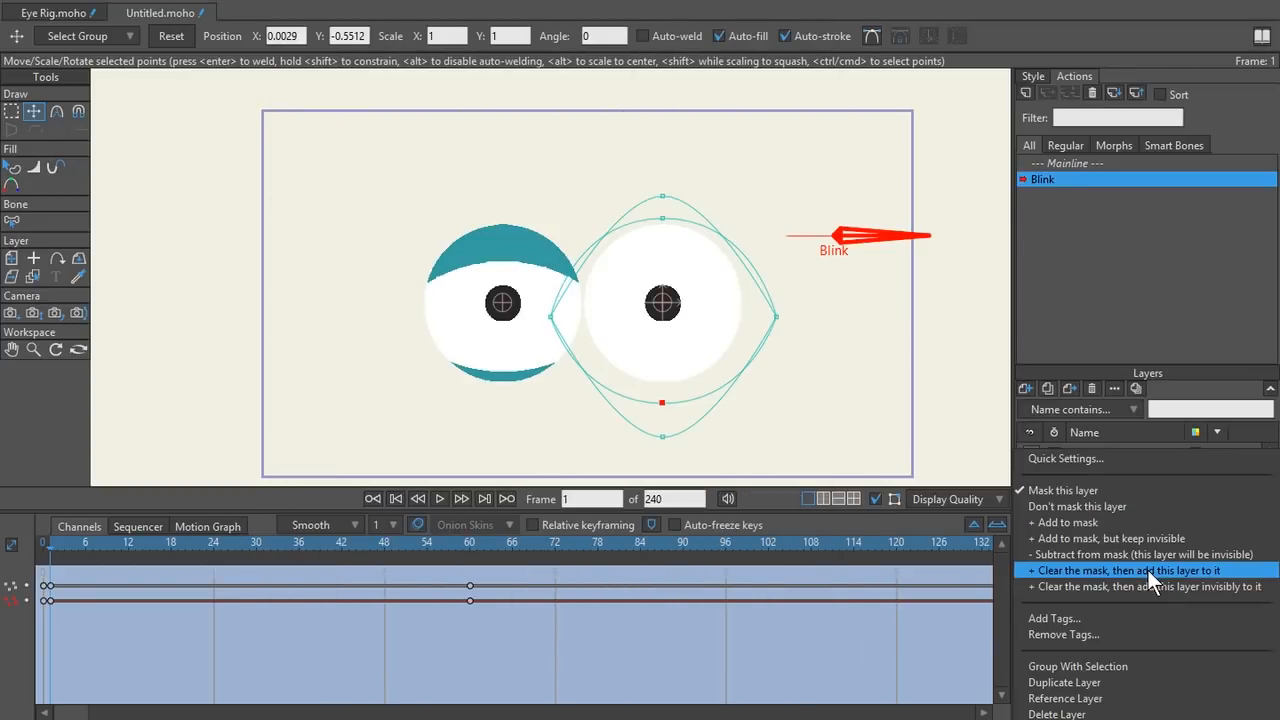
{"action": "left_click", "coordinate": [1131, 457]}
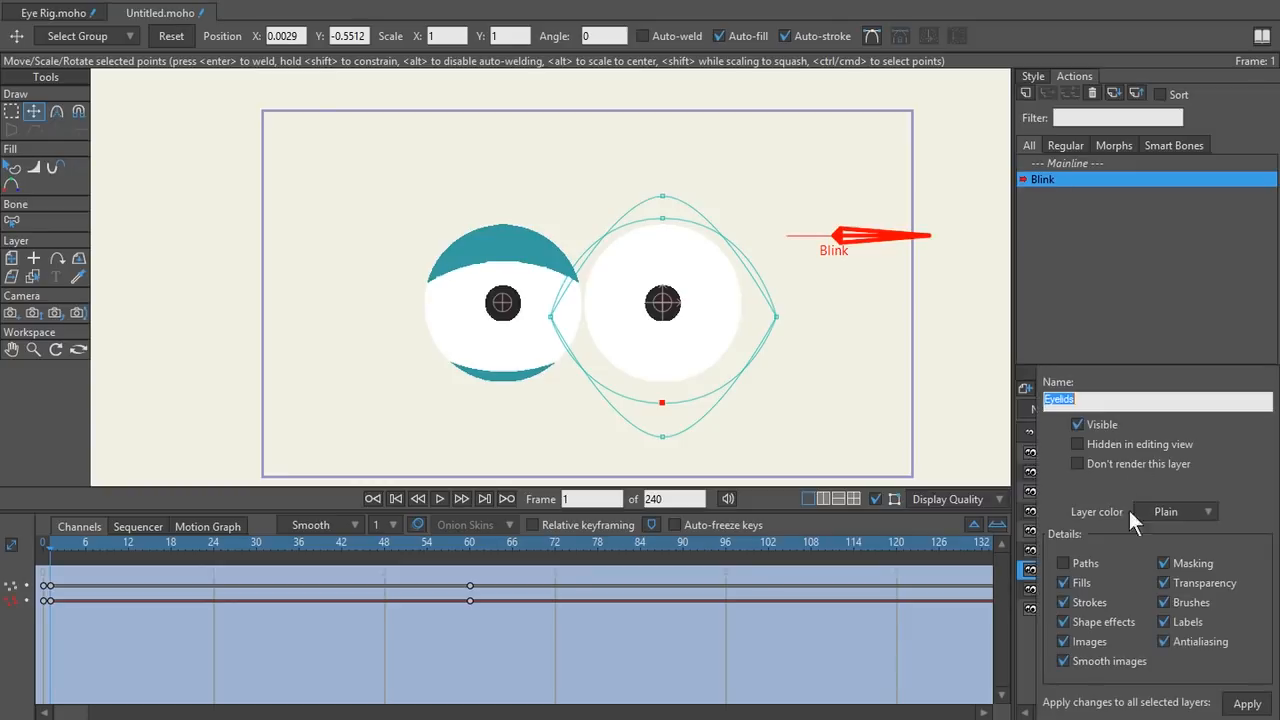
{"action": "left_click", "coordinate": [1075, 560]}
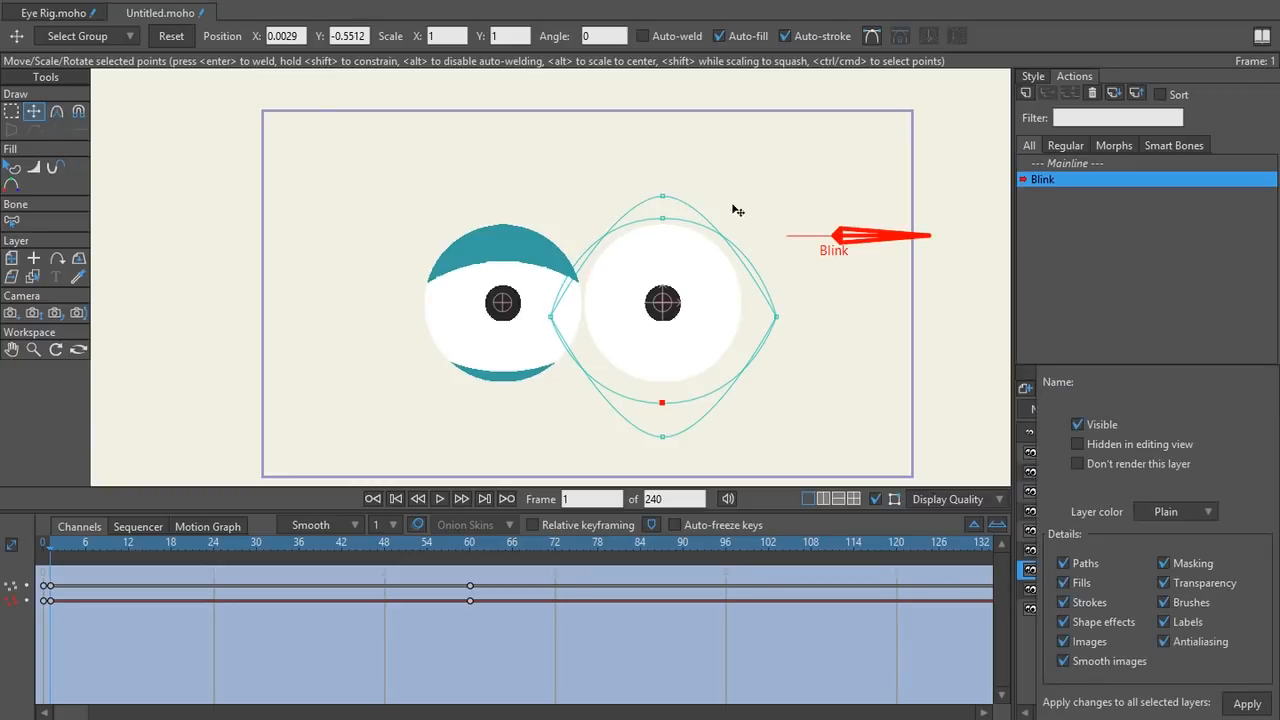
{"action": "left_click", "coordinate": [1230, 707]}
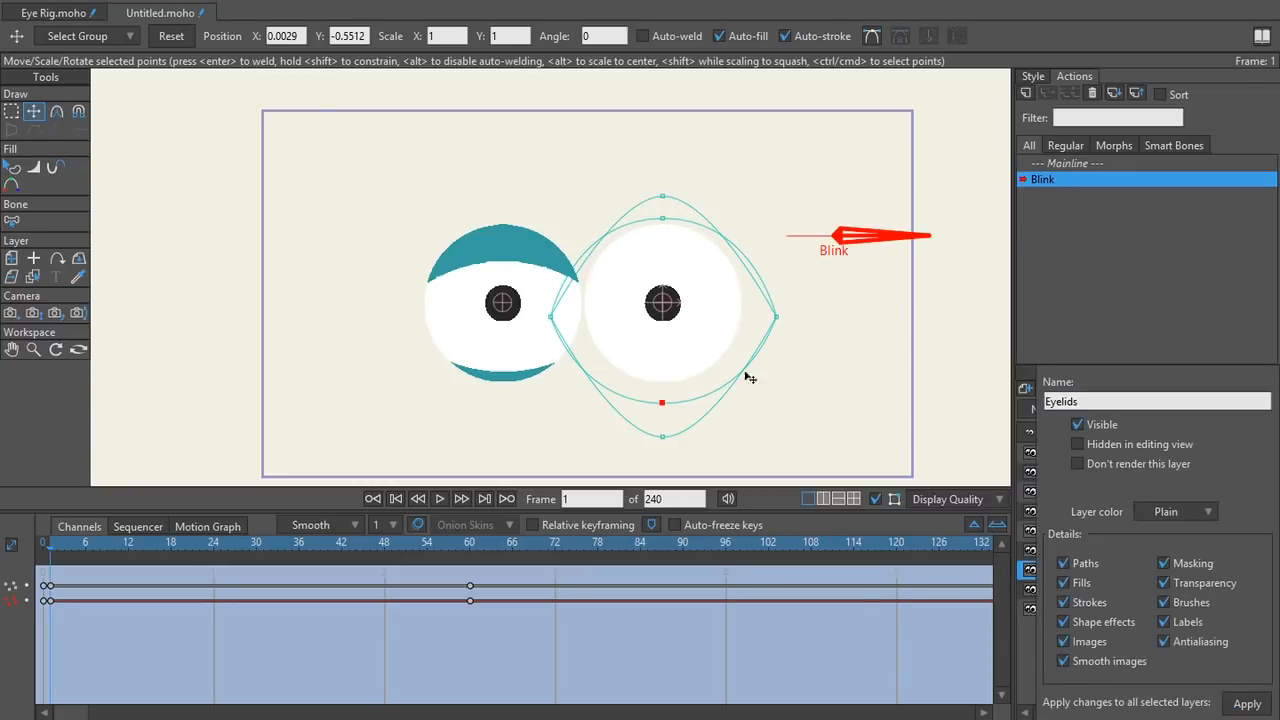
{"action": "left_click", "coordinate": [861, 514]}
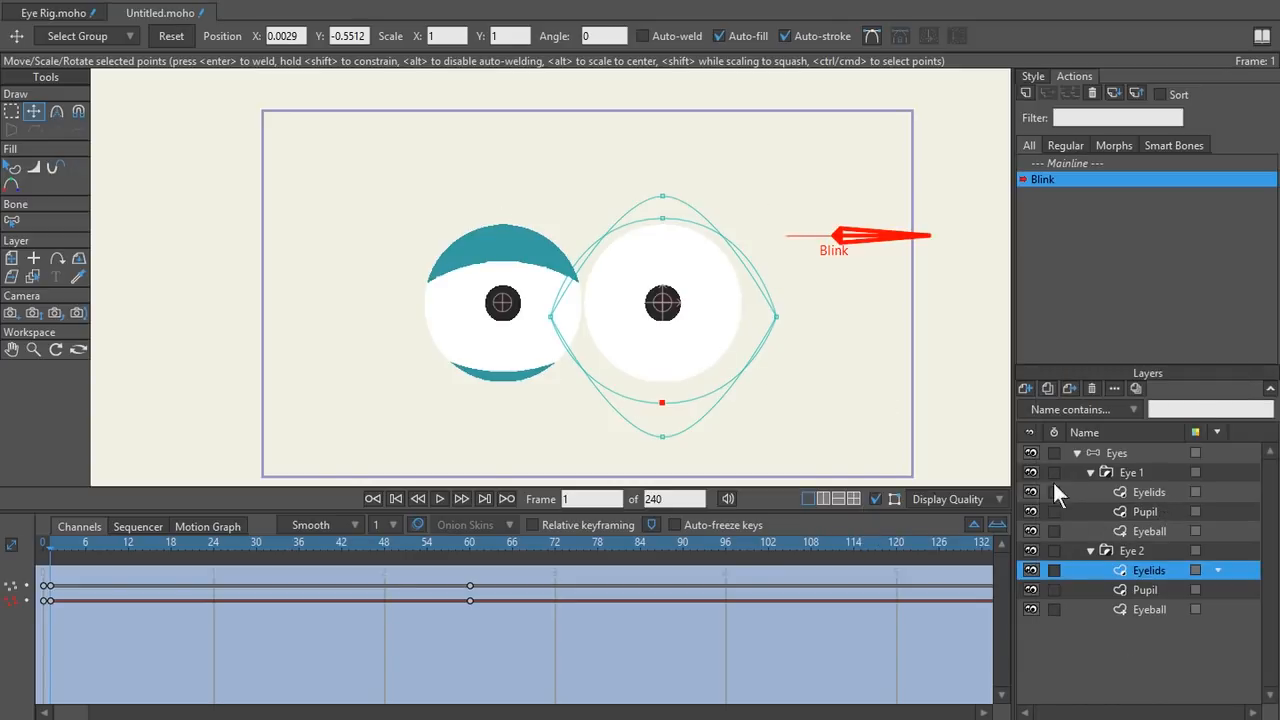
- Open Eye 1's lids fully at frame 1, moving the upper lid's middle point to about Y 0.46 and the lower one to about Y -0.60
{"action": "left_click", "coordinate": [1159, 526]}
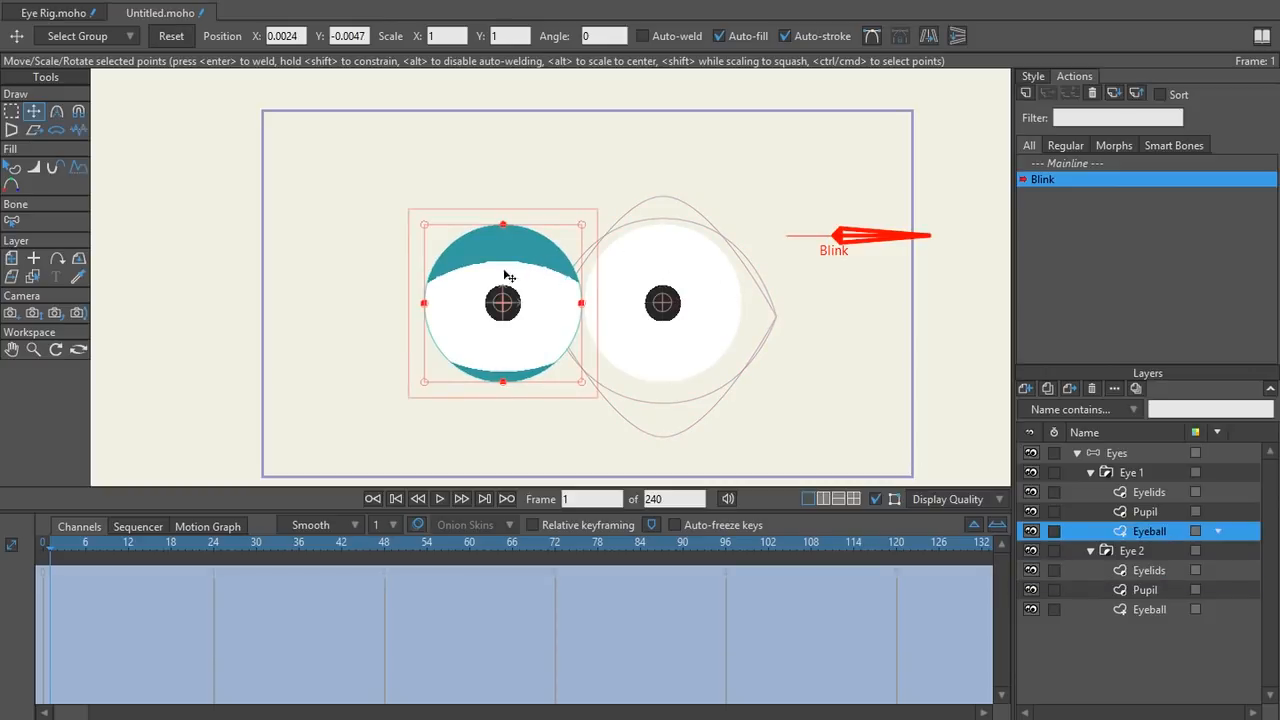
{"action": "left_click", "coordinate": [1140, 492]}
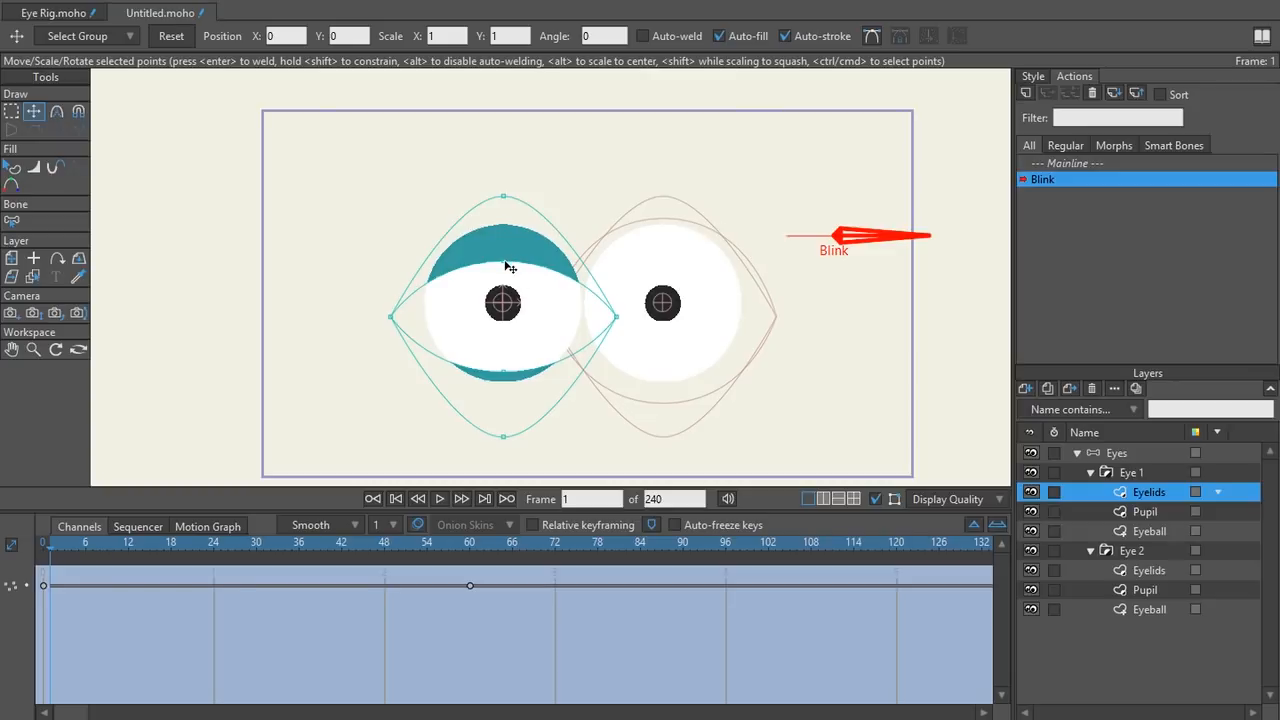
{"action": "left_click_drag", "start_coordinate": [506, 264], "coordinate": [509, 224]}
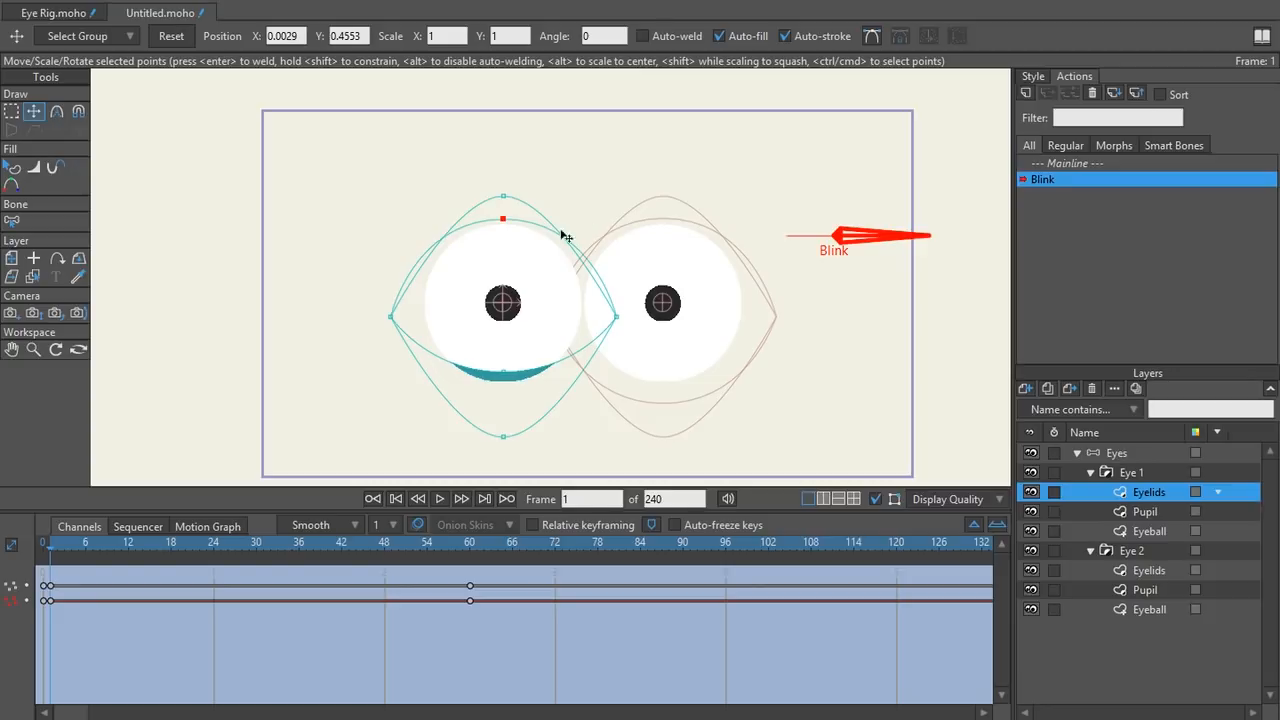
{"action": "left_click_drag", "start_coordinate": [508, 377], "coordinate": [511, 416]}
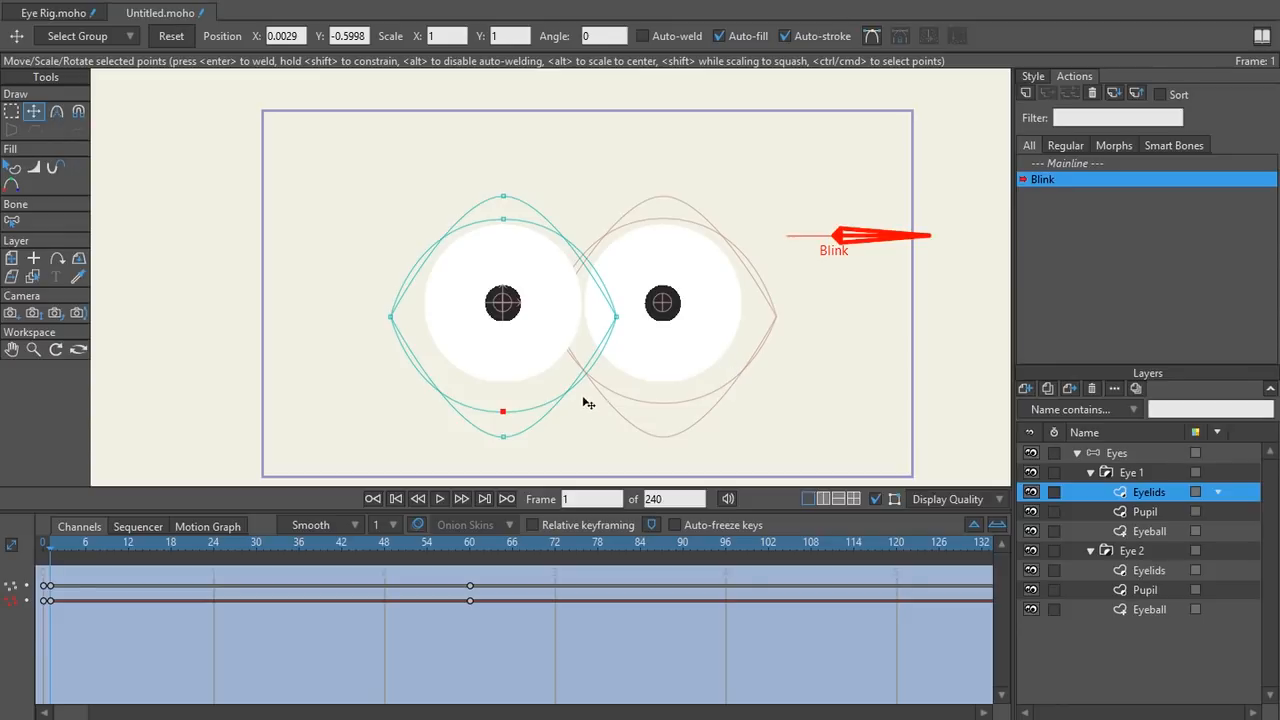
- Turn off the path display for the Eyelids layer in Eye 2
{"action": "right_click", "coordinate": [1153, 571]}
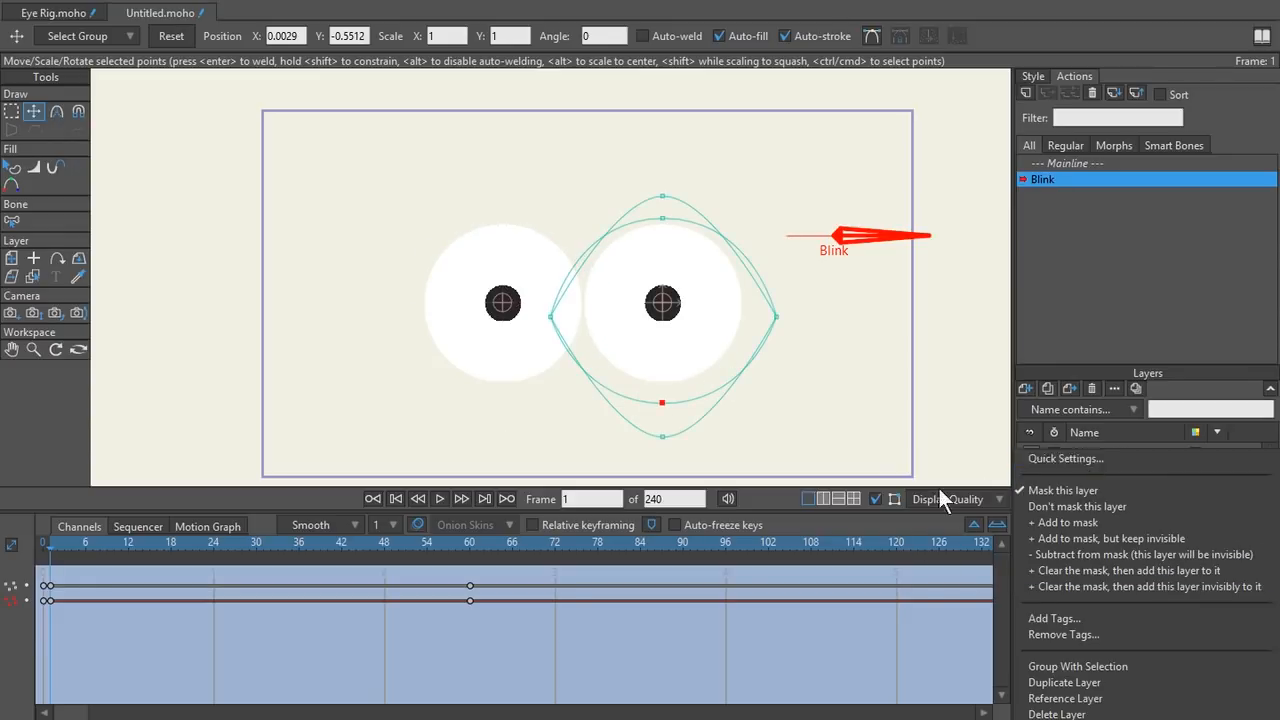
{"action": "left_click", "coordinate": [1117, 462]}
{"action": "left_click", "coordinate": [1063, 564]}
{"action": "left_click", "coordinate": [1230, 697]}
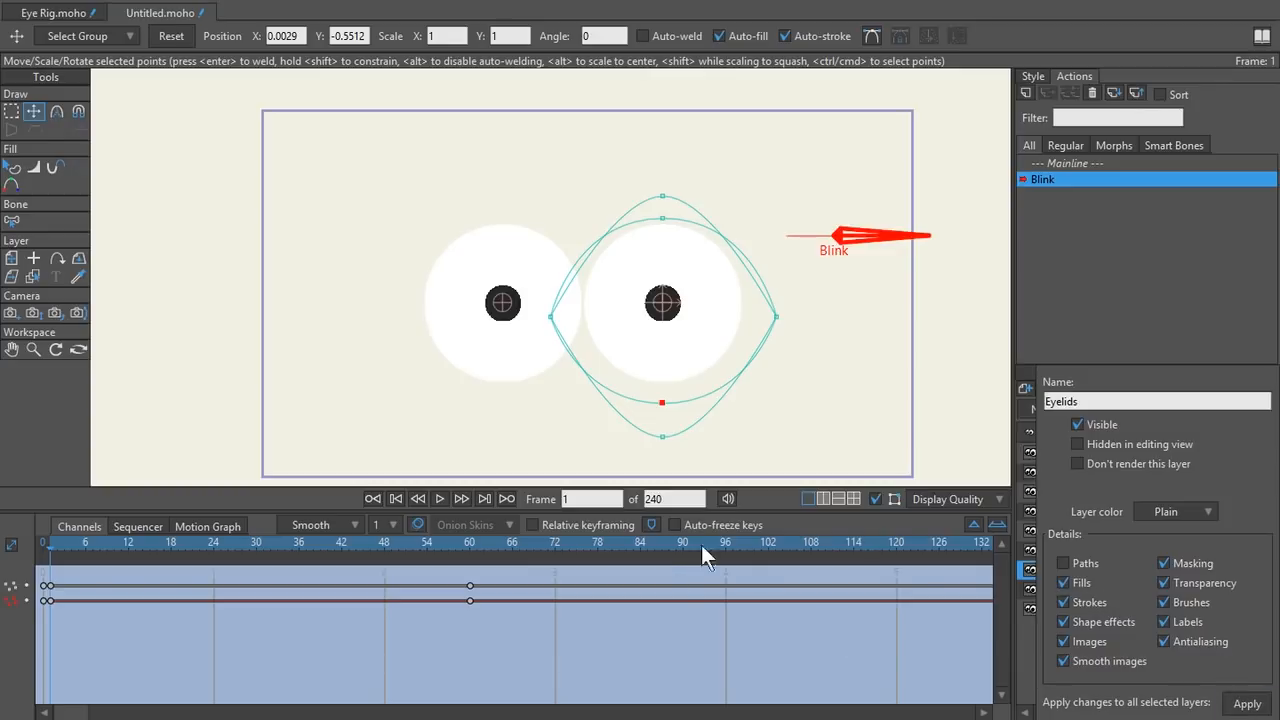
{"action": "left_click", "coordinate": [793, 515]}
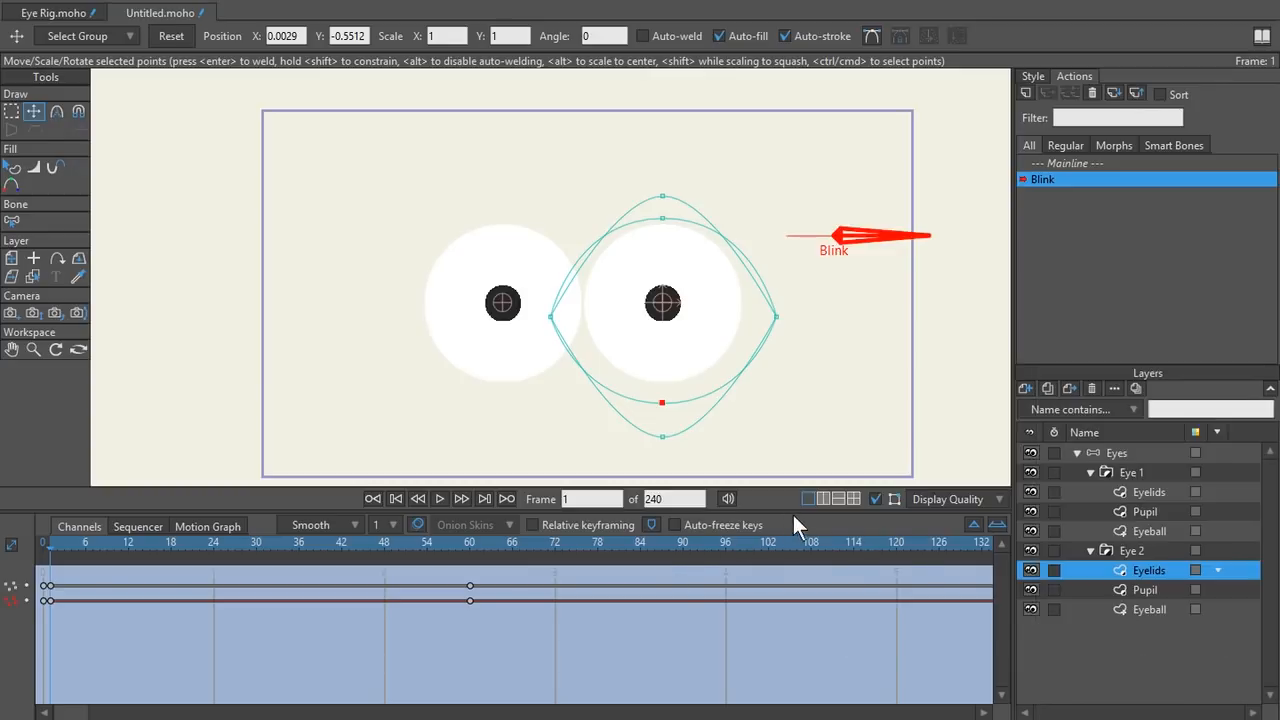
- Check the lids at frame 60 of the Blink action, go to frame 120, and ready Eye 1's Eyelids layer for moving points
{"action": "left_click", "coordinate": [1079, 453]}
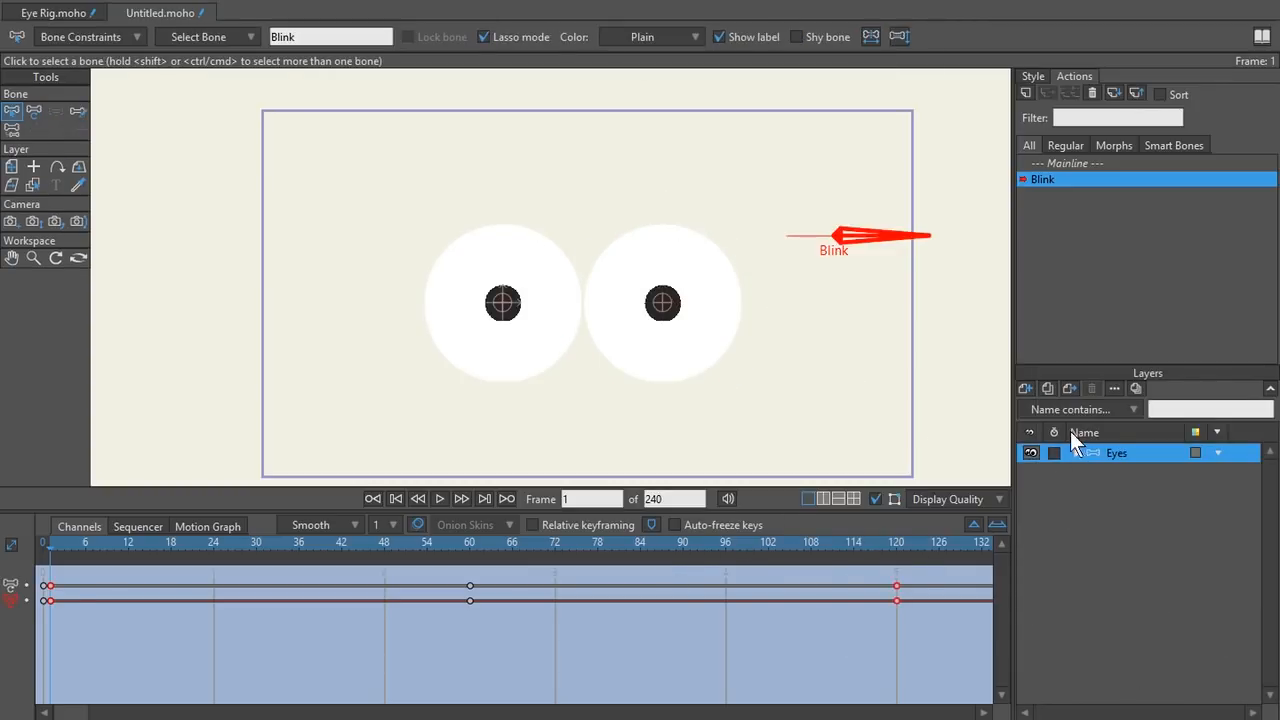
{"action": "left_click", "coordinate": [1075, 453]}
{"action": "left_click_drag", "start_coordinate": [821, 558], "coordinate": [469, 557]}
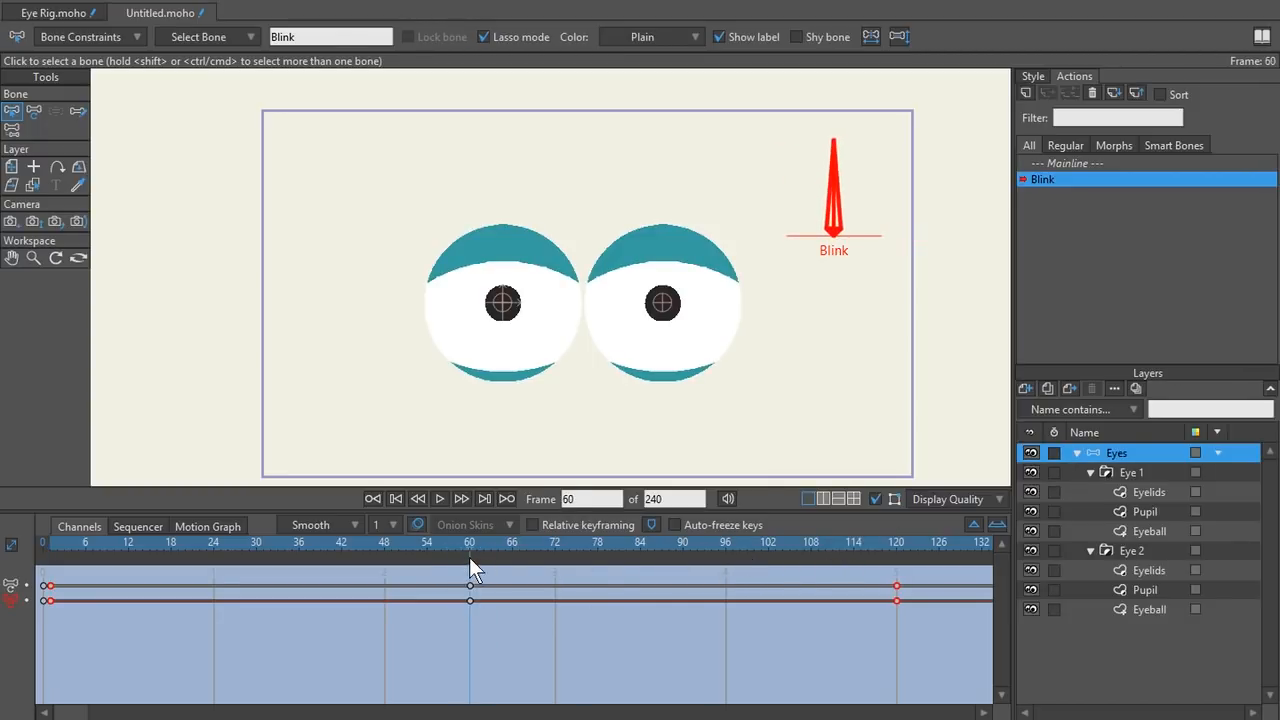
{"action": "left_click_drag", "start_coordinate": [56, 540], "coordinate": [896, 572]}
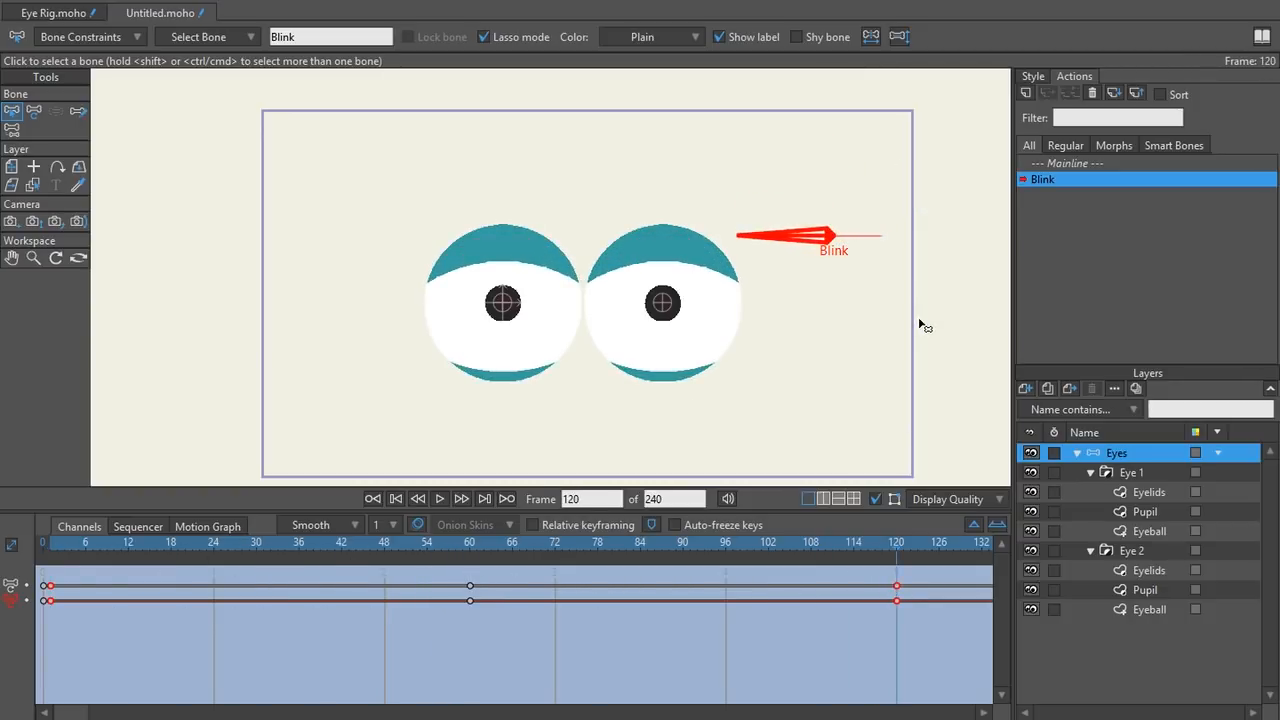
{"action": "left_click", "coordinate": [505, 258], "text": "ctrl+alt"}
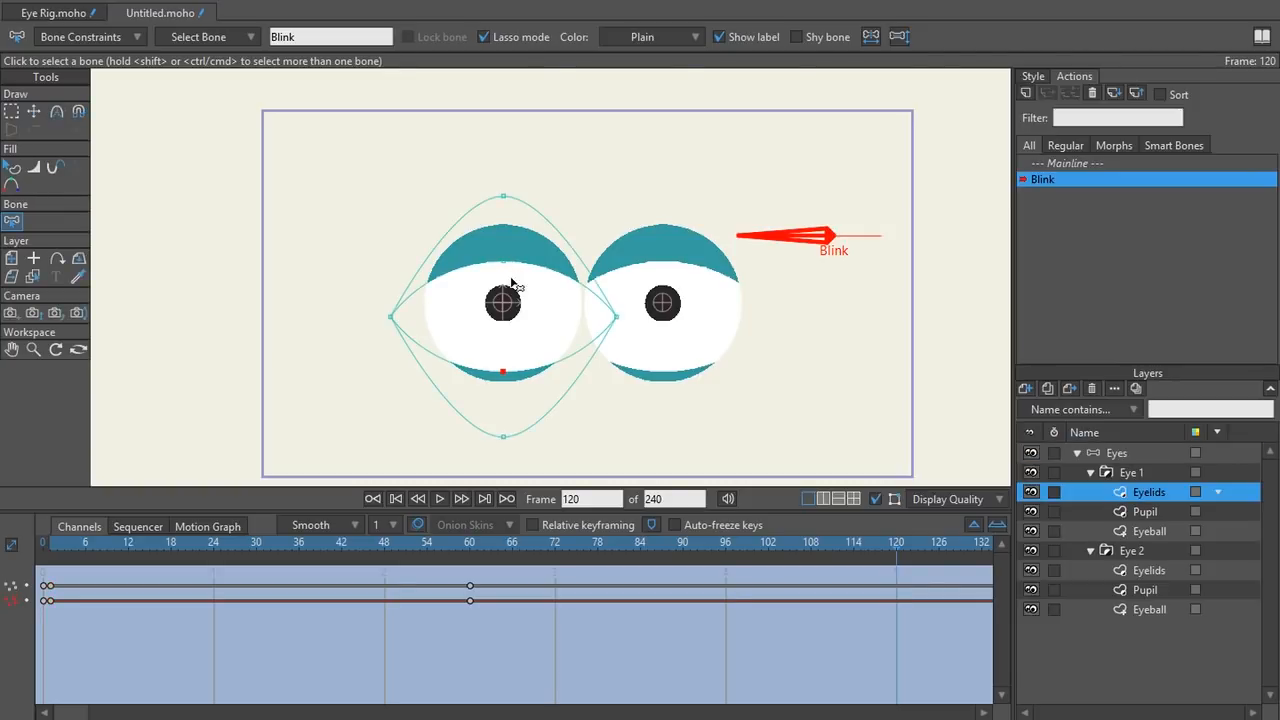
{"action": "key", "text": "t"}
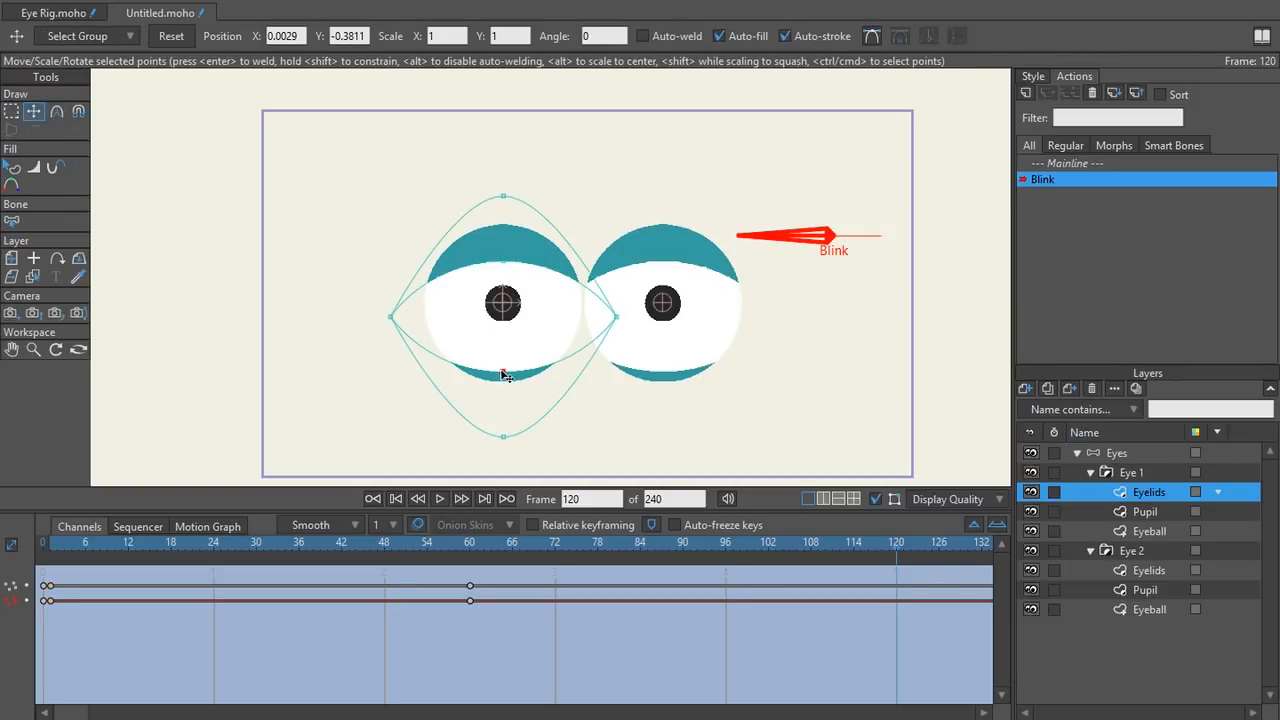
- Try closing Eye 1's lids at frame 120 with their middle points meeting at about Y -0.35, and undo the attempt
{"action": "left_click_drag", "start_coordinate": [505, 375], "coordinate": [502, 322]}
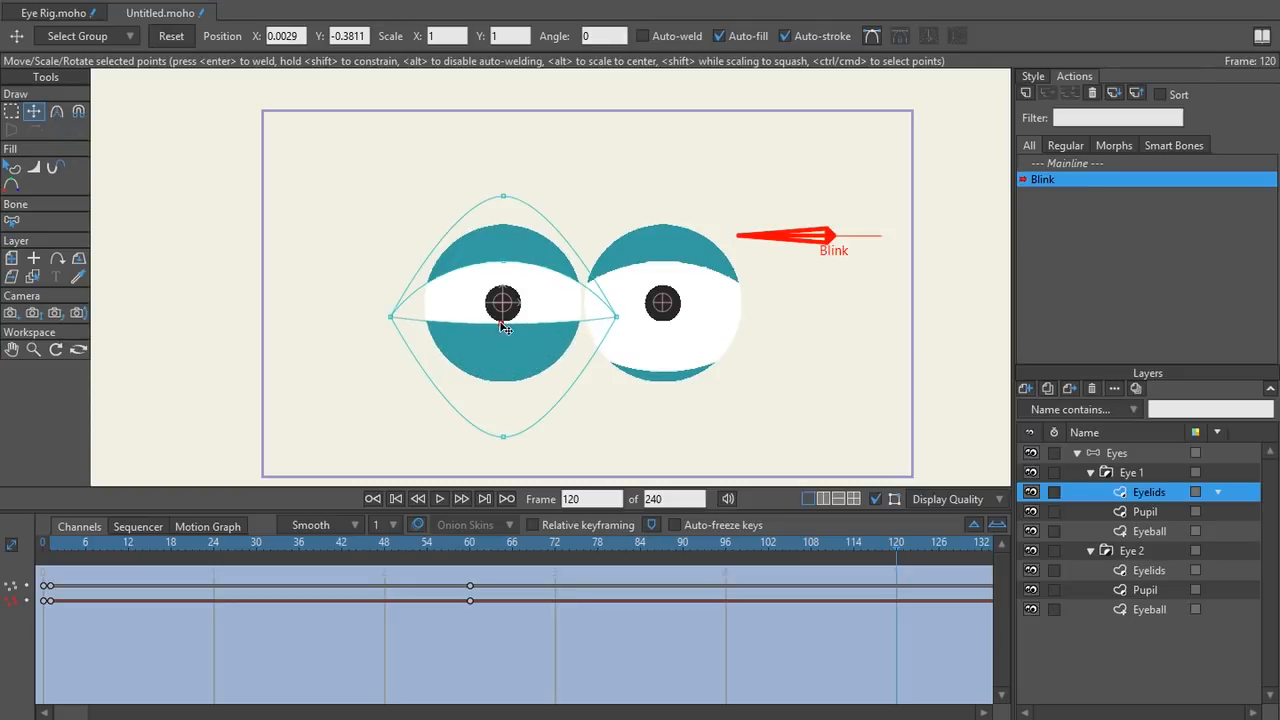
{"action": "key", "text": "ctrl+z"}
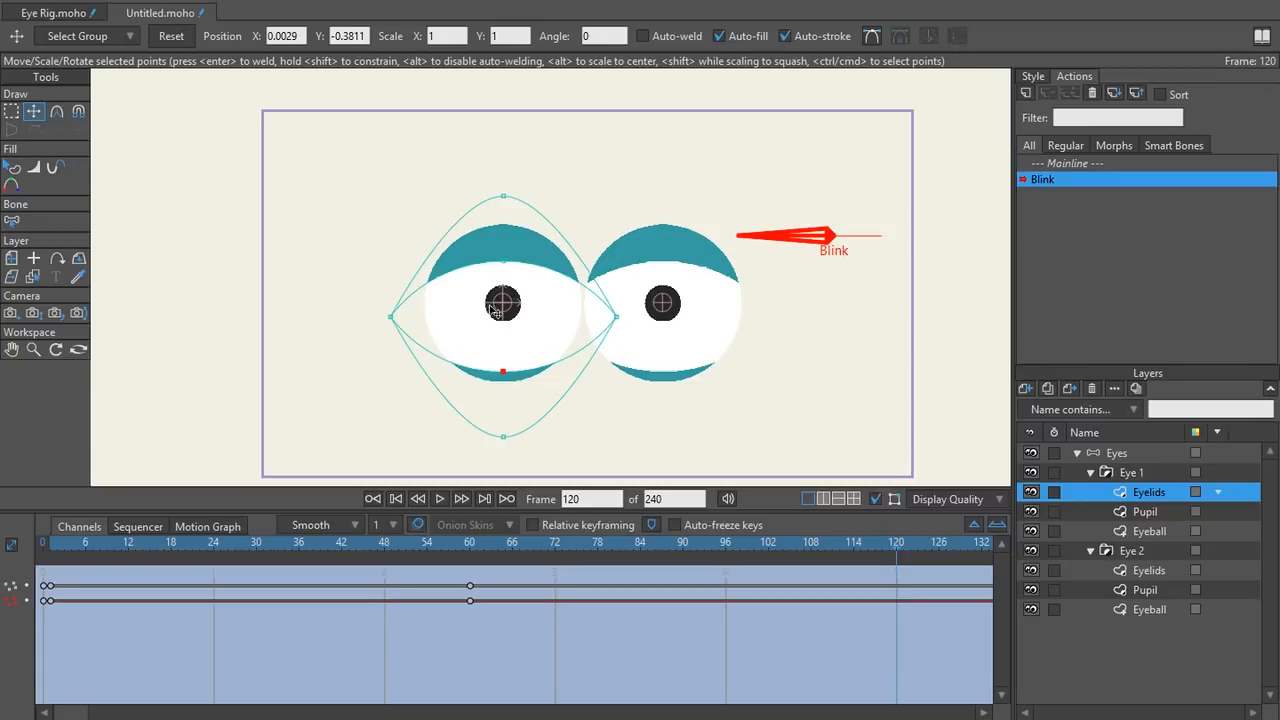
{"action": "left_click_drag", "start_coordinate": [509, 266], "coordinate": [507, 368]}
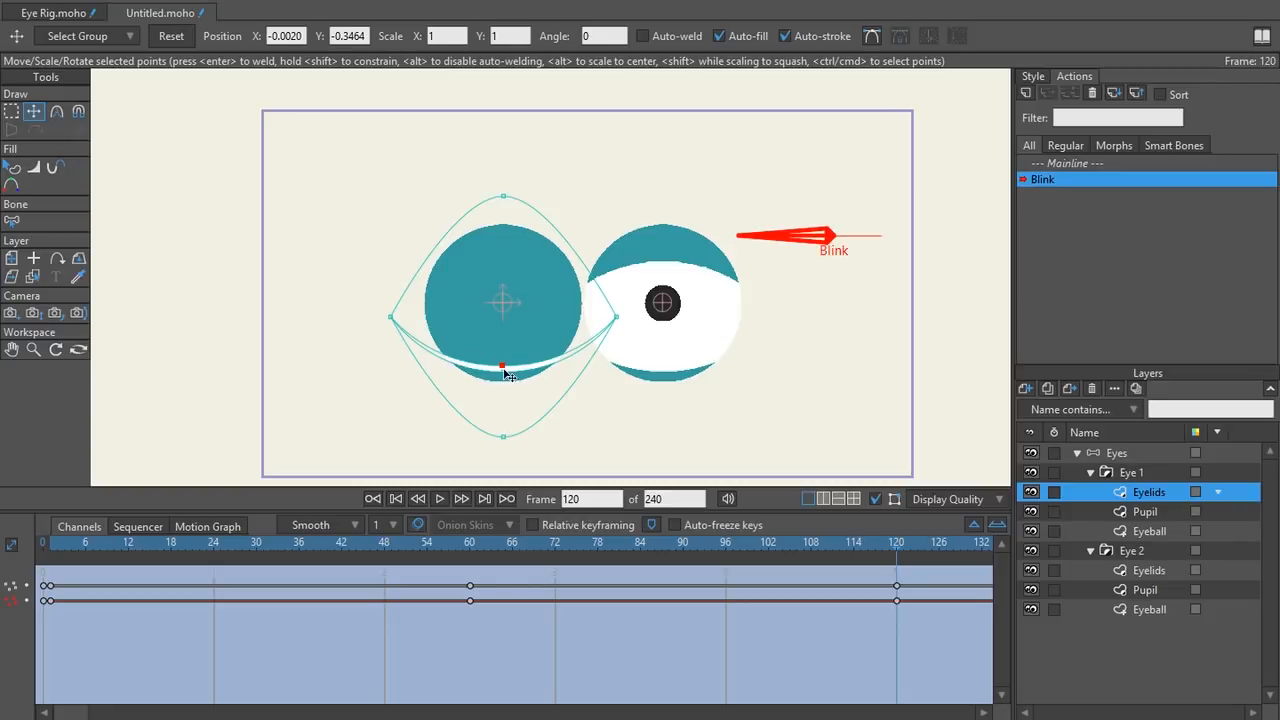
{"action": "left_click_drag", "start_coordinate": [503, 372], "coordinate": [504, 367]}
{"action": "scroll", "coordinate": [520, 403], "scroll_direction": "up", "scroll_amount": 5}
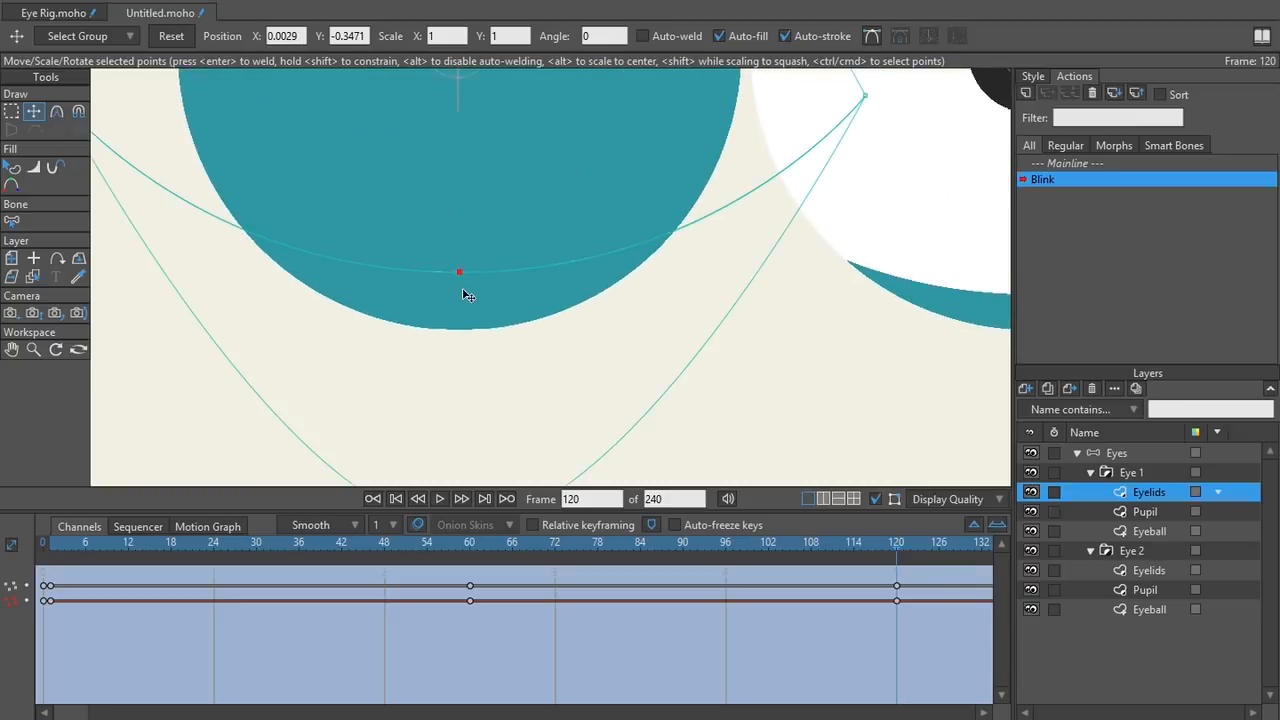
{"action": "scroll", "coordinate": [460, 283], "scroll_direction": "down", "scroll_amount": 5}
{"action": "key", "text": "ctrl+z"}
{"action": "key", "text": "ctrl+z"}
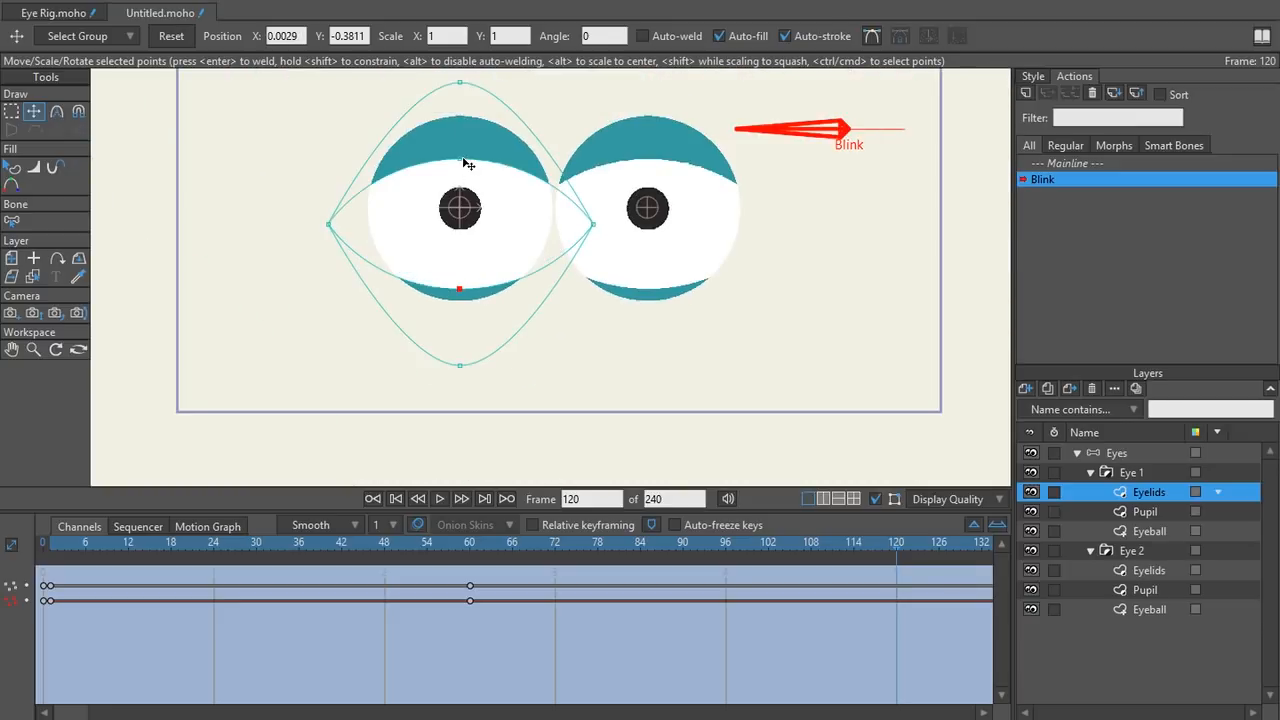
- Close Eye 1's lids at frame 120, making the two middle points overlap at about Y -0.34, and preview the render
{"action": "left_click", "coordinate": [461, 164]}
{"action": "left_click_drag", "start_coordinate": [461, 164], "coordinate": [461, 257]}
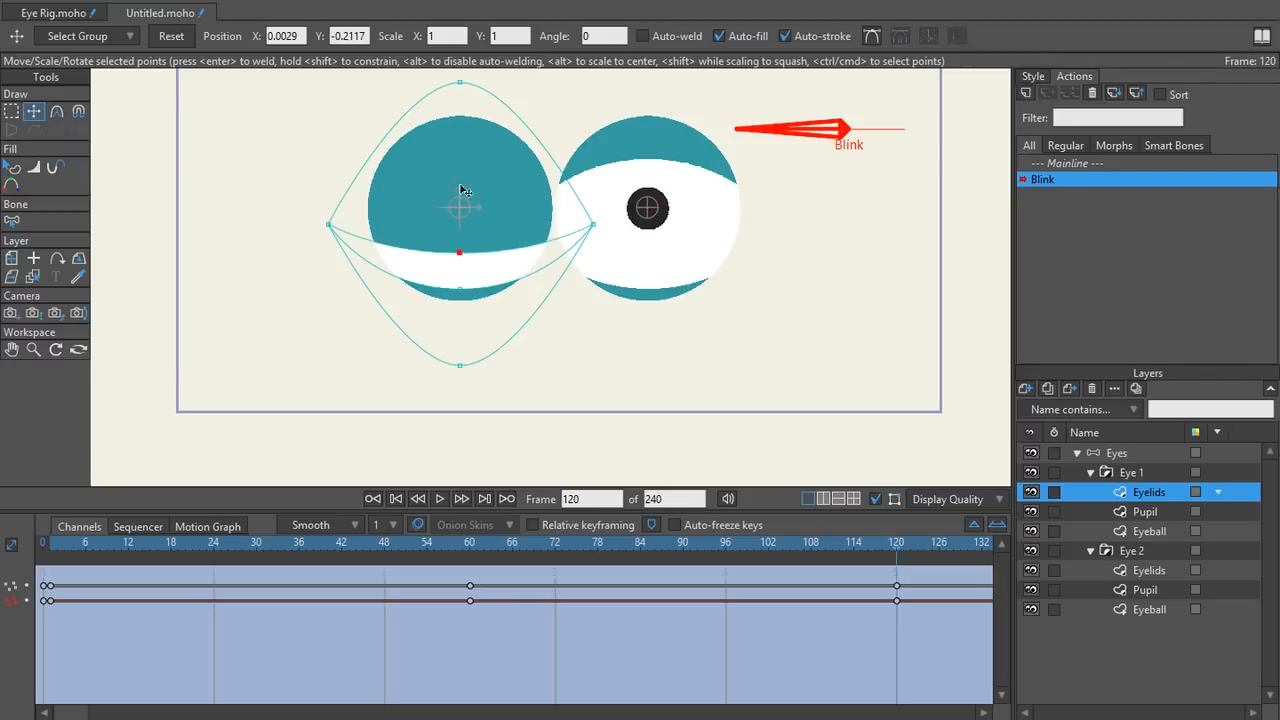
{"action": "left_click_drag", "start_coordinate": [461, 260], "coordinate": [460, 287]}
{"action": "scroll", "coordinate": [461, 289], "scroll_direction": "up", "scroll_amount": 3}
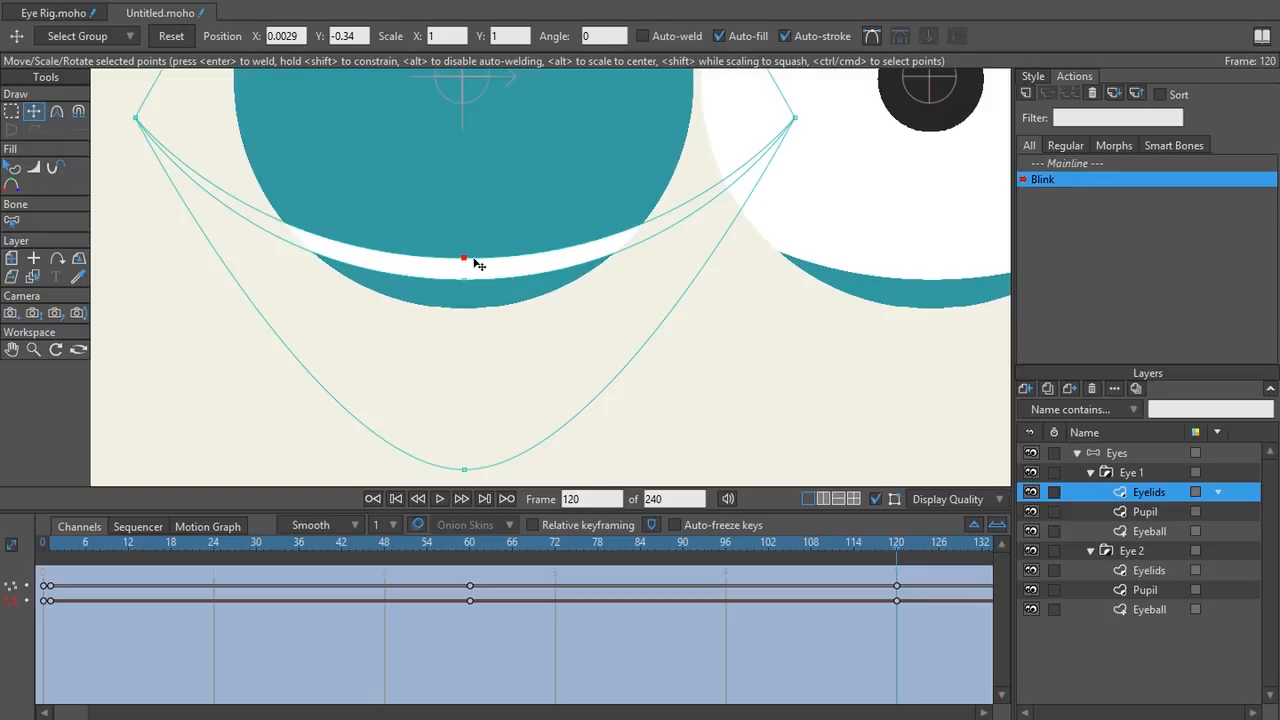
{"action": "mouse_move", "coordinate": [468, 268]}
{"action": "left_mouse_down"}
{"action": "mouse_move", "coordinate": [472, 291]}
{"action": "mouse_move", "coordinate": [467, 262]}
{"action": "left_mouse_up"}
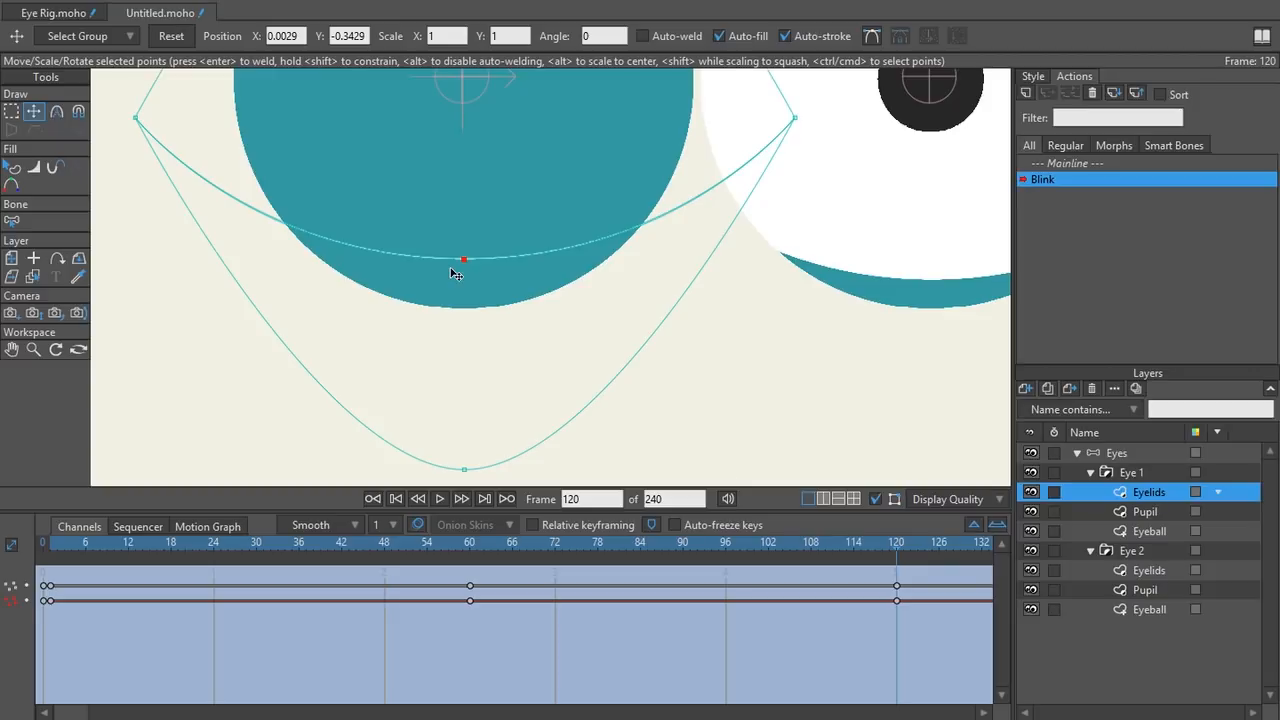
{"action": "key", "text": "ctrl+r"}
{"action": "left_click_drag", "start_coordinate": [461, 260], "coordinate": [464, 256]}
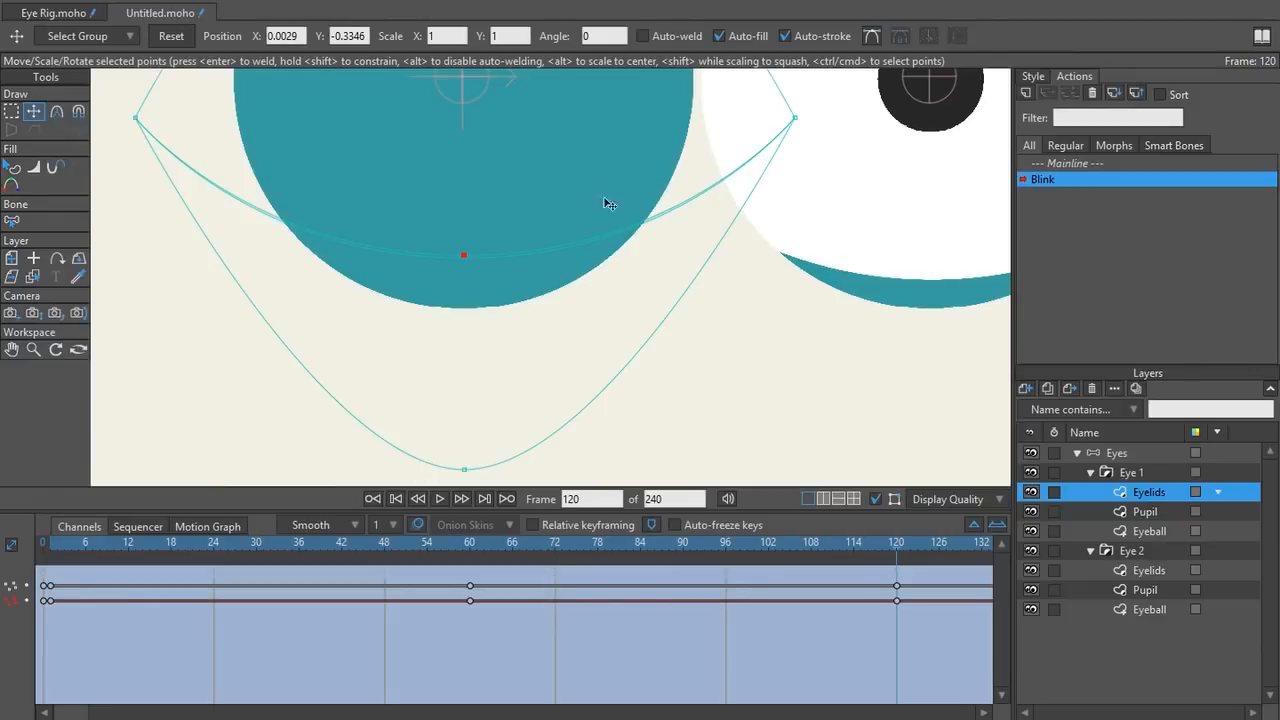
{"action": "scroll", "coordinate": [540, 315], "scroll_direction": "down", "scroll_amount": 3}
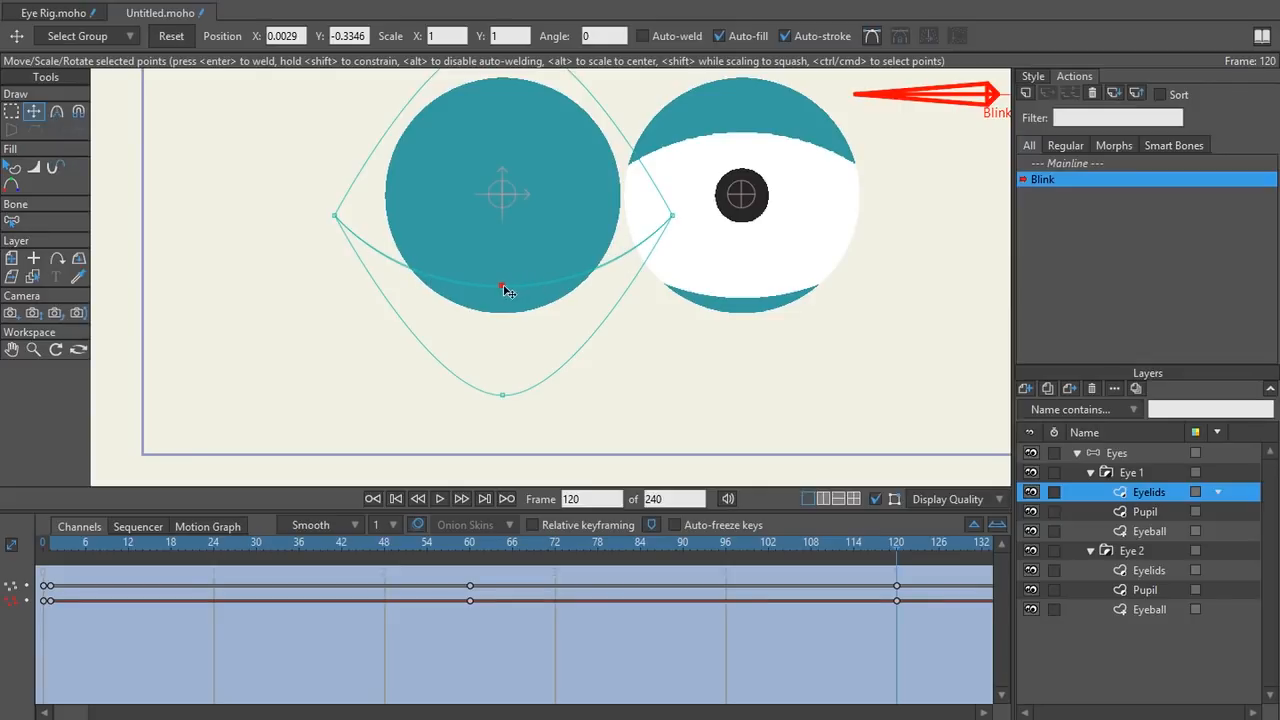
{"action": "key", "text": "ctrl+r"}
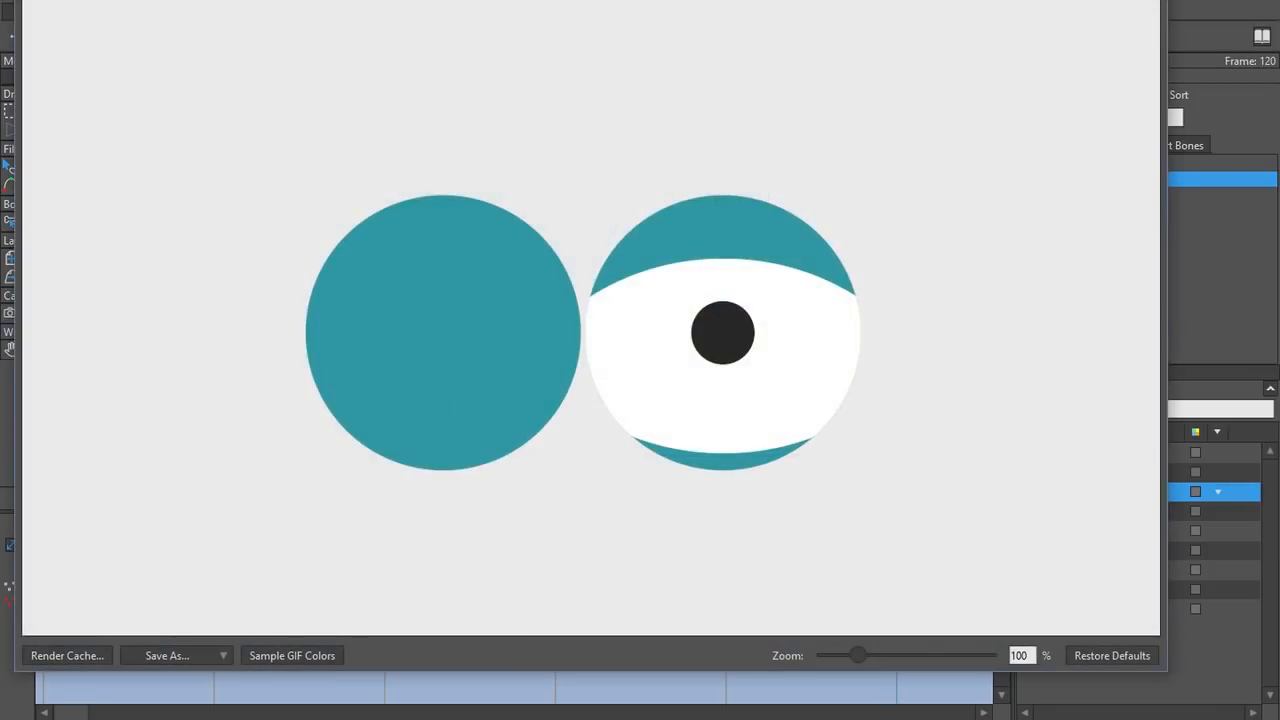
{"action": "key", "text": "Escape"}
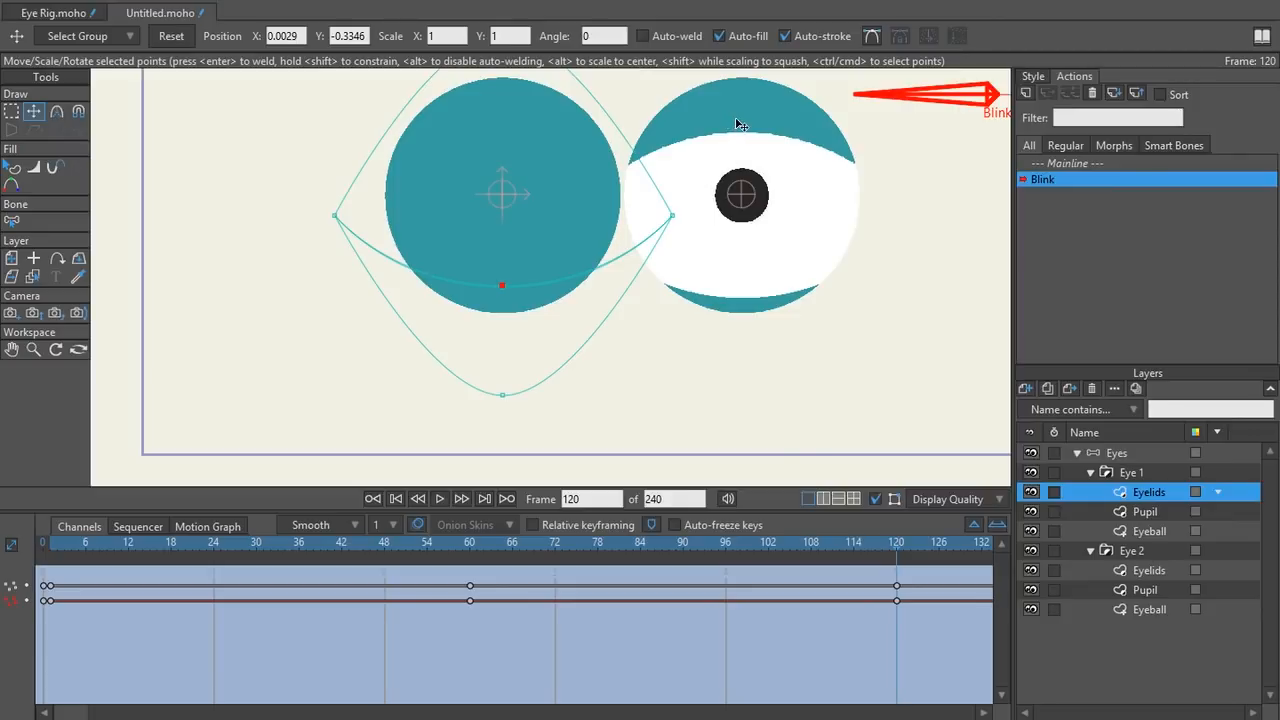
- Close Eye 2's lids at frame 120 by lowering the upper lid's middle point onto the lower one and raising the lower one slightly
{"action": "left_click", "coordinate": [738, 117], "text": "ctrl+alt"}
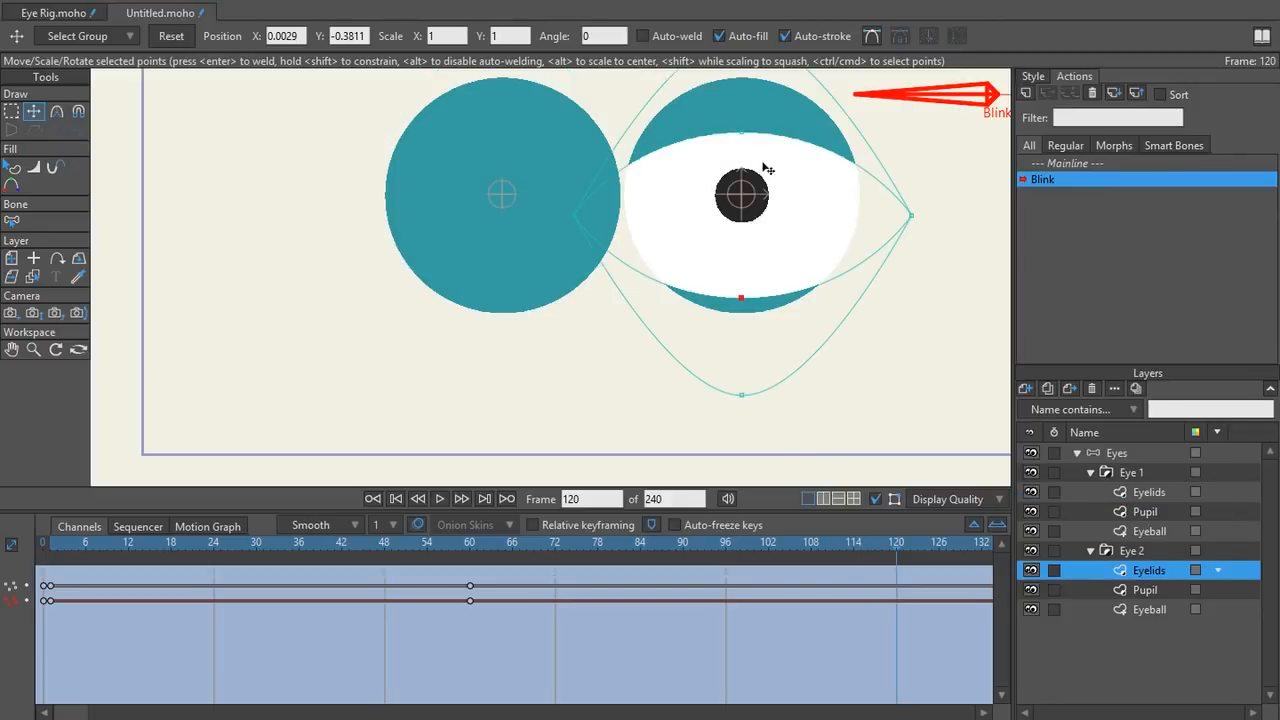
{"action": "left_click_drag", "start_coordinate": [741, 135], "coordinate": [738, 294]}
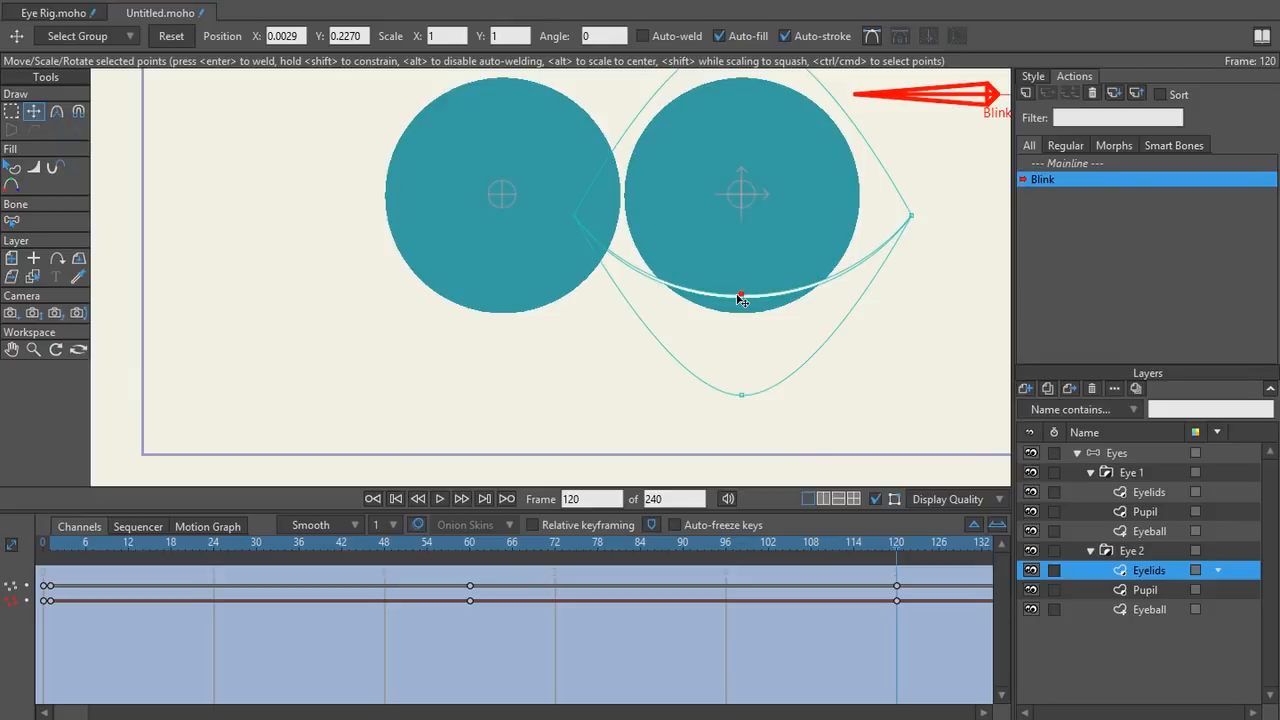
{"action": "left_click_drag", "start_coordinate": [742, 297], "coordinate": [742, 289]}
- Turn on path display for Eye 1's Eyelids layer in its quick settings
{"action": "right_click", "coordinate": [502, 256], "text": "alt"}
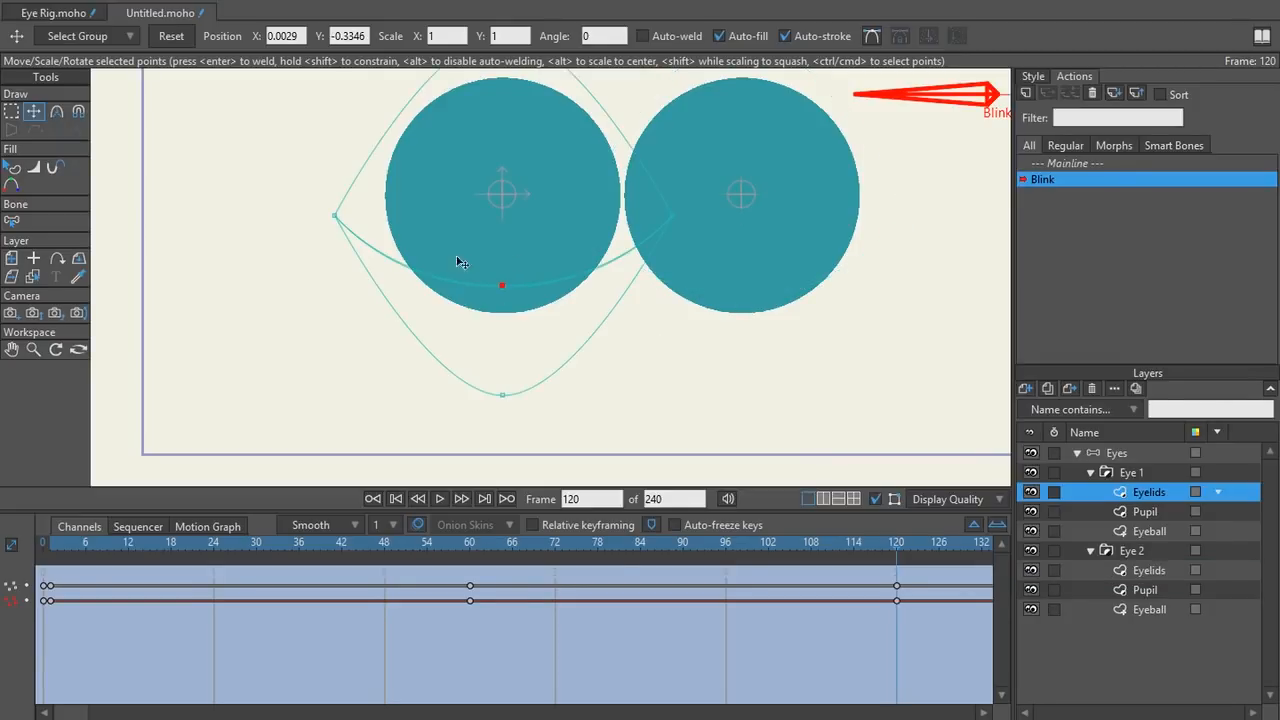
{"action": "right_click", "coordinate": [1117, 493]}
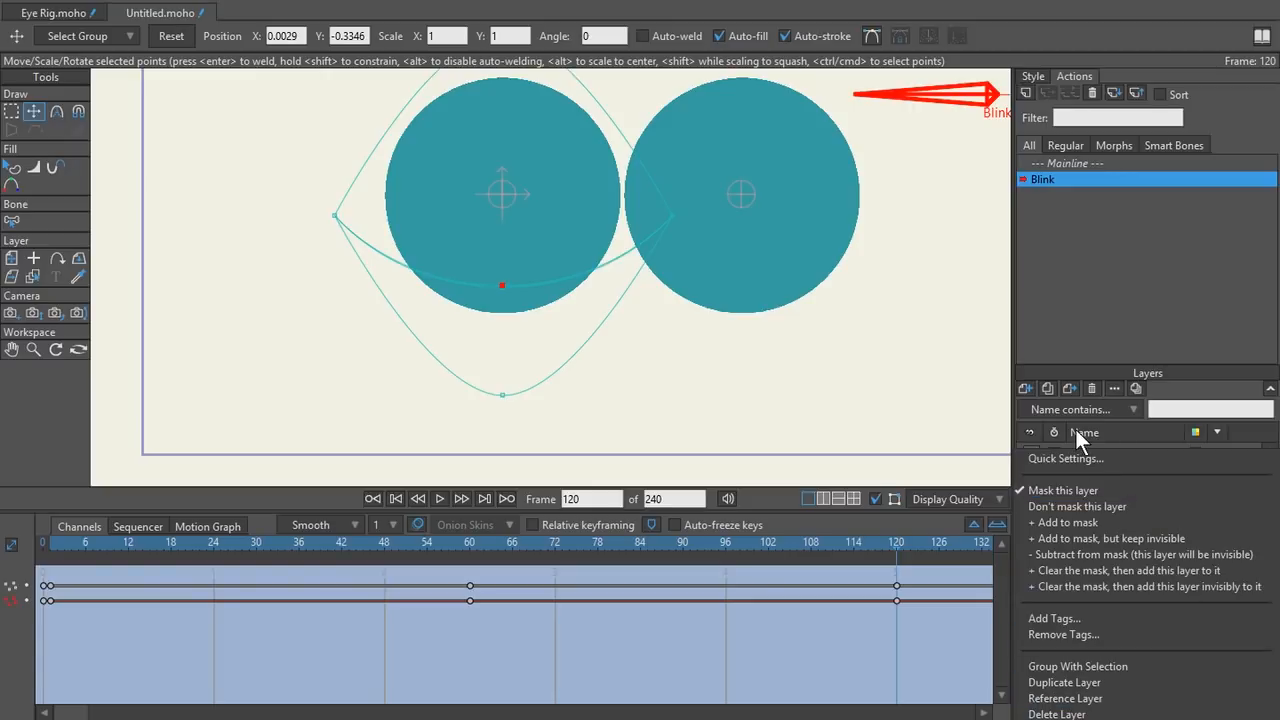
{"action": "left_click", "coordinate": [1042, 459]}
{"action": "left_click", "coordinate": [1063, 564]}
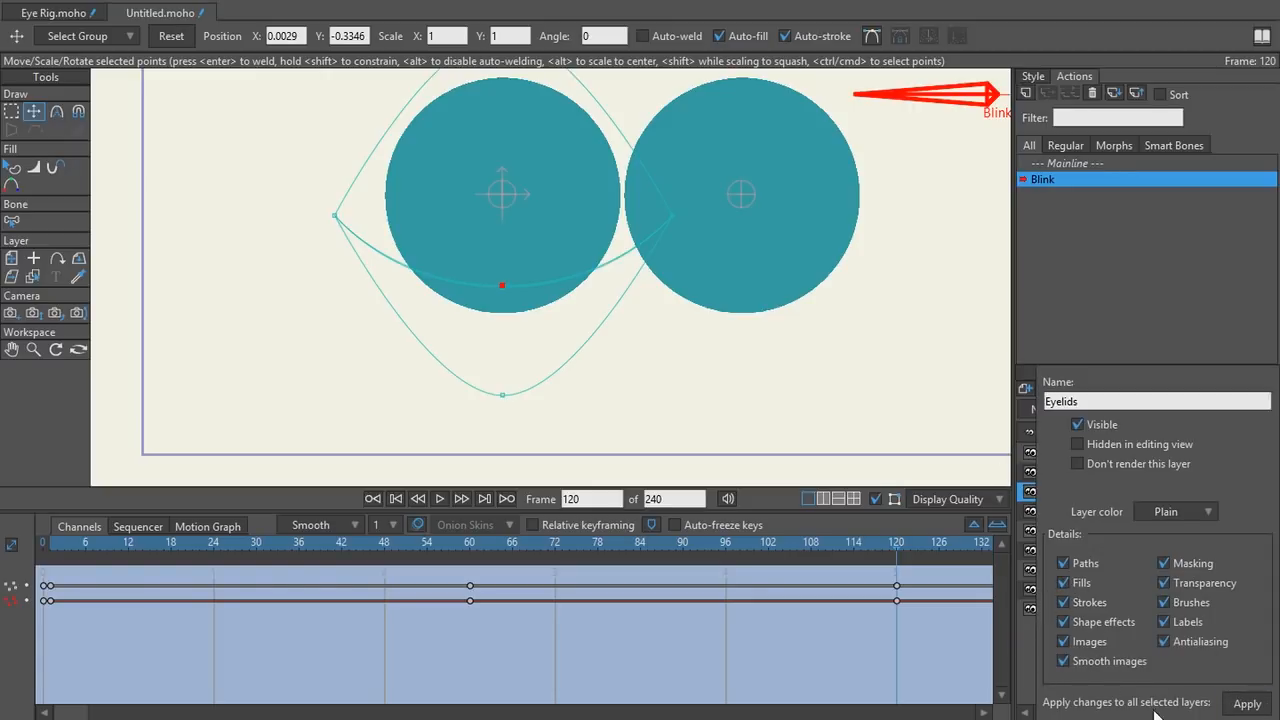
{"action": "left_click", "coordinate": [924, 530]}
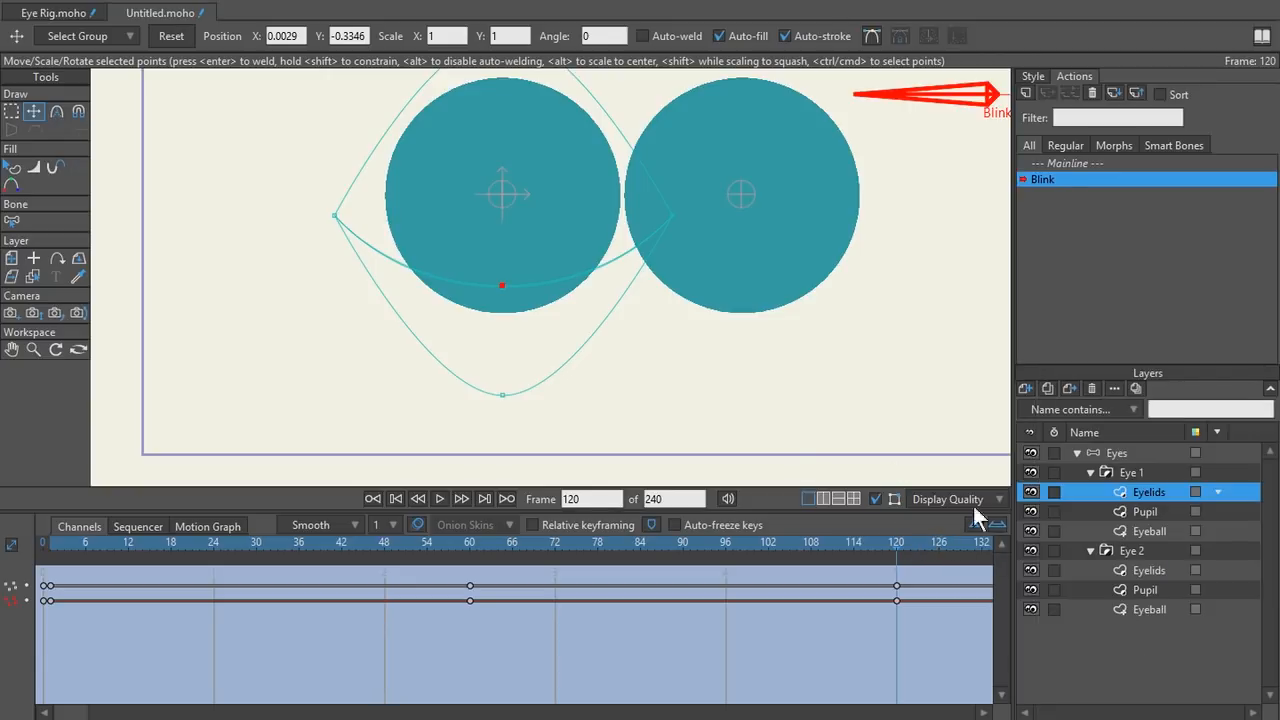
- Try realigning a middle lid point of Eye 2 against Eye 1's lid outline, undoing and redoing changes on its Eyelids layer
{"action": "right_click", "coordinate": [826, 249], "text": "alt"}
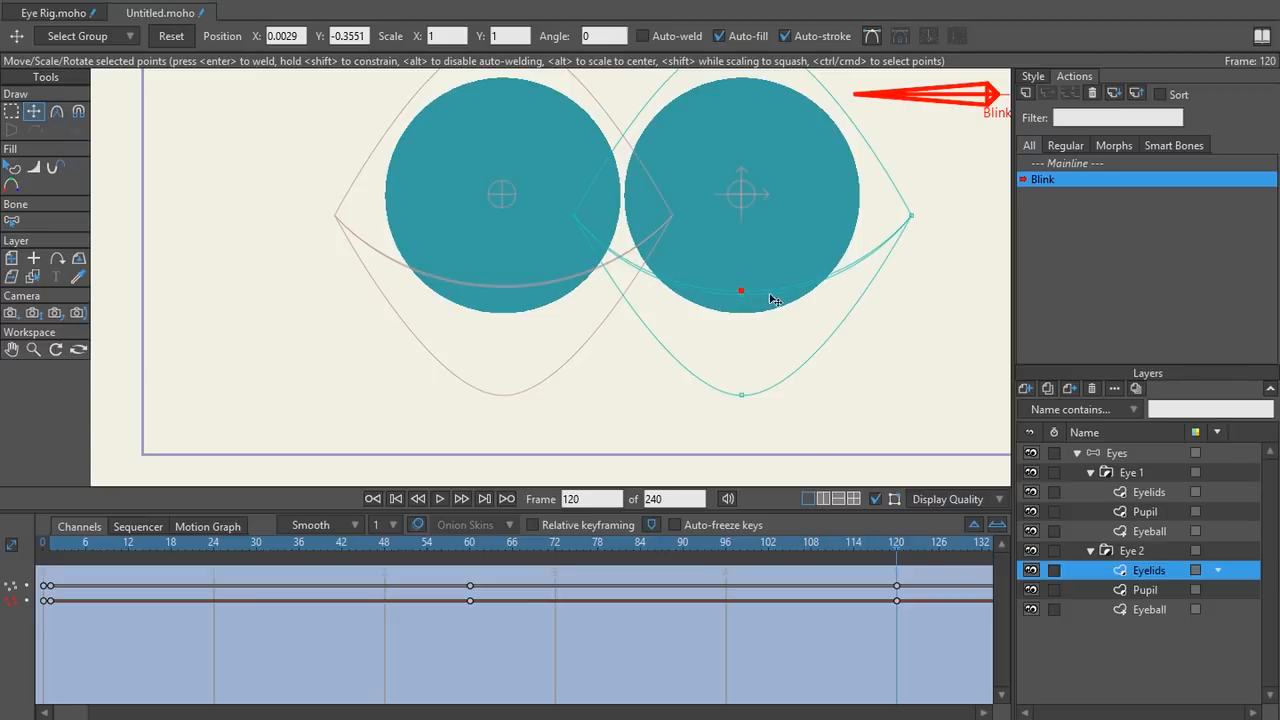
{"action": "key", "text": "g"}
{"action": "mouse_move", "coordinate": [745, 283]}
{"action": "left_mouse_down"}
{"action": "mouse_move", "coordinate": [720, 304]}
{"action": "mouse_move", "coordinate": [755, 299]}
{"action": "left_mouse_up"}
{"action": "key", "text": "t"}
{"action": "key", "text": "ctrl+z"}
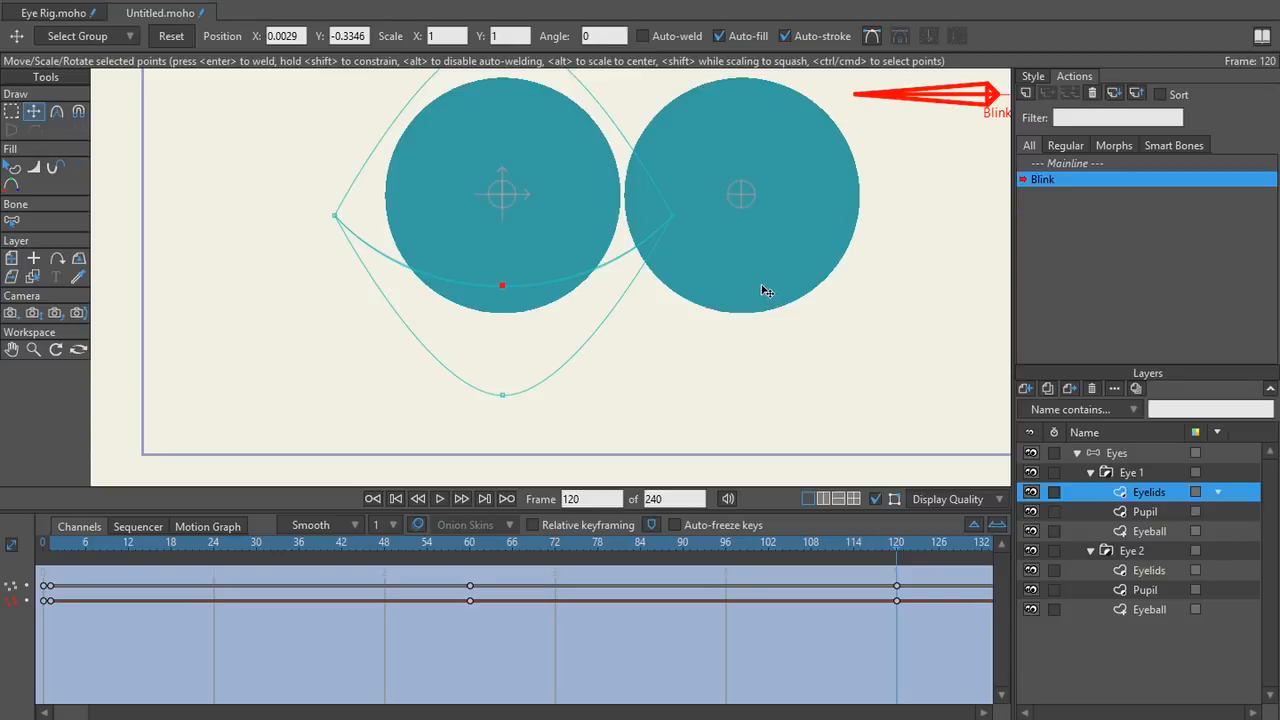
{"action": "key", "text": "ctrl+y"}
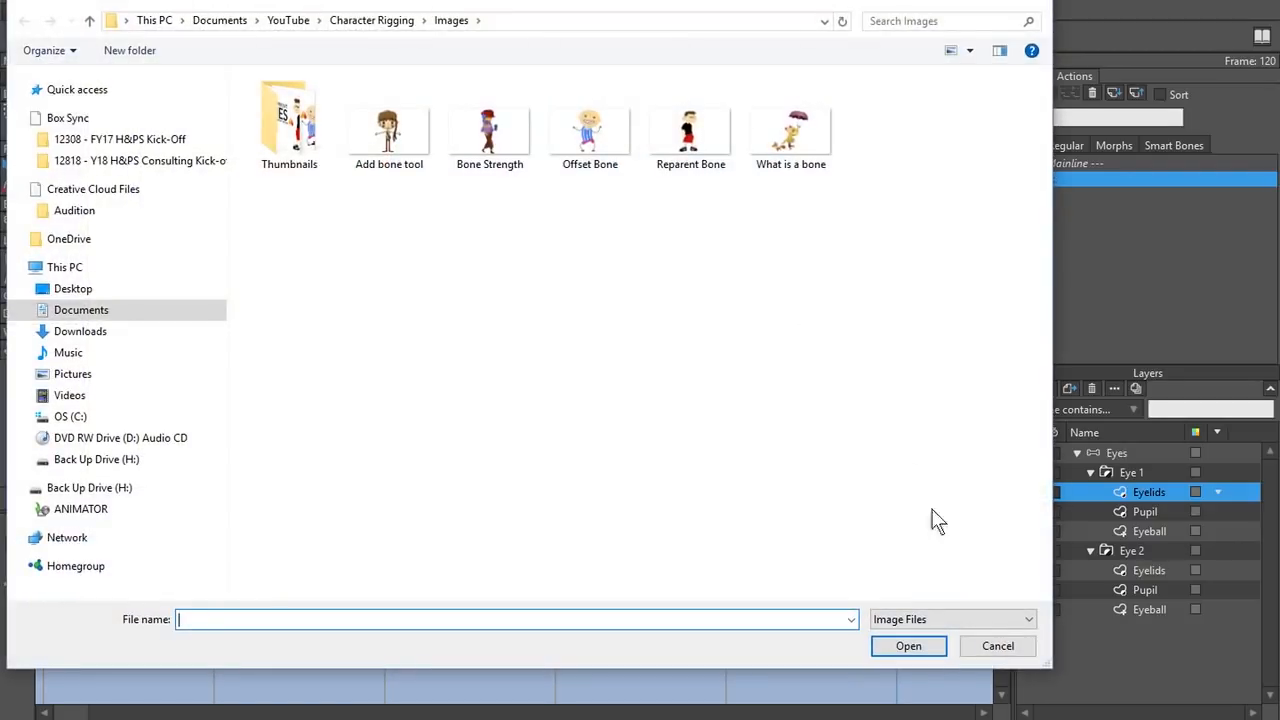
{"action": "left_click", "coordinate": [1012, 648]}
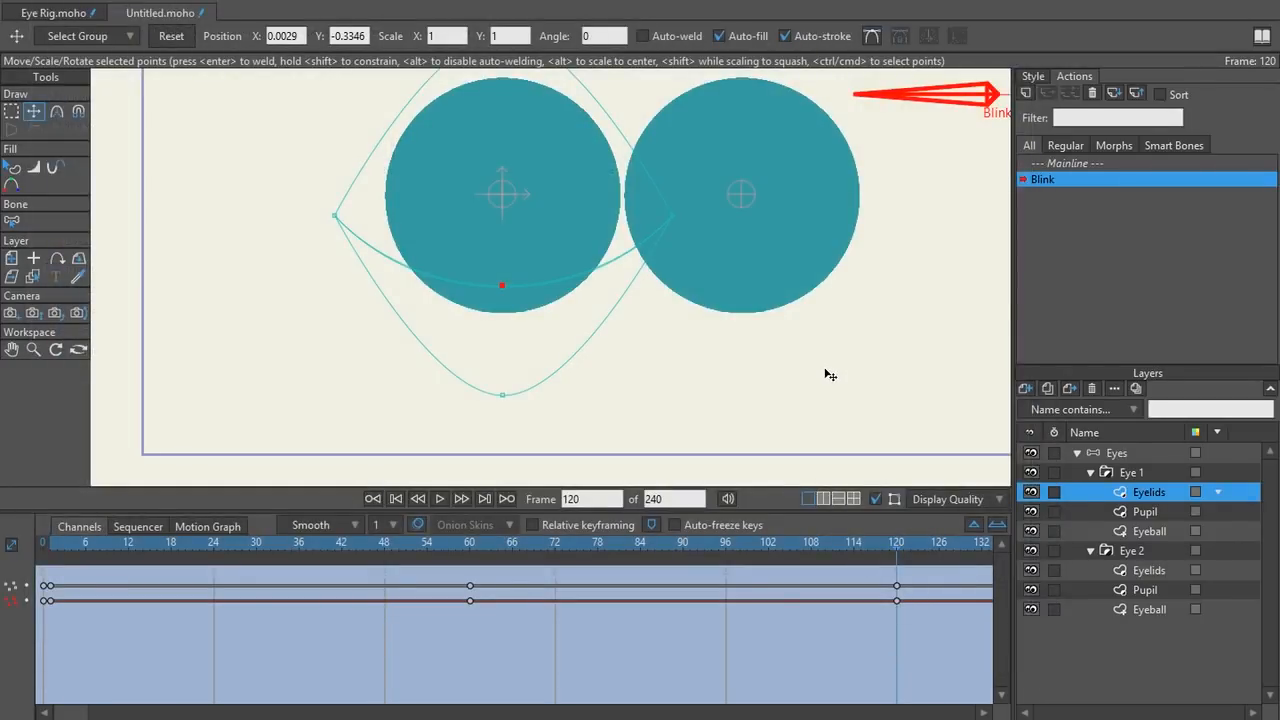
{"action": "key", "text": "ctrl+shift+z"}
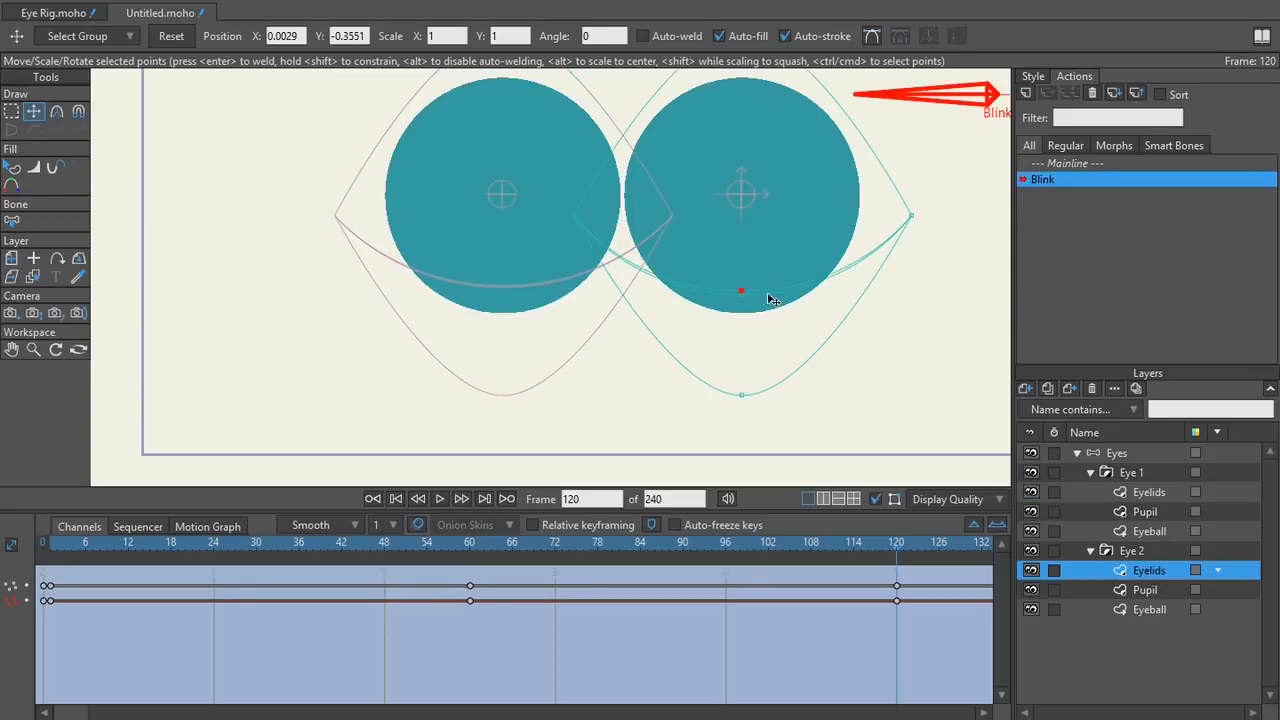
- Try raising Eye 2's middle lid points at frame 120 to about Y -0.33, and undo back to the open upper lid
{"action": "scroll", "coordinate": [770, 305], "scroll_direction": "up", "scroll_amount": 2}
{"action": "scroll", "coordinate": [760, 305], "scroll_direction": "down", "scroll_amount": 1}
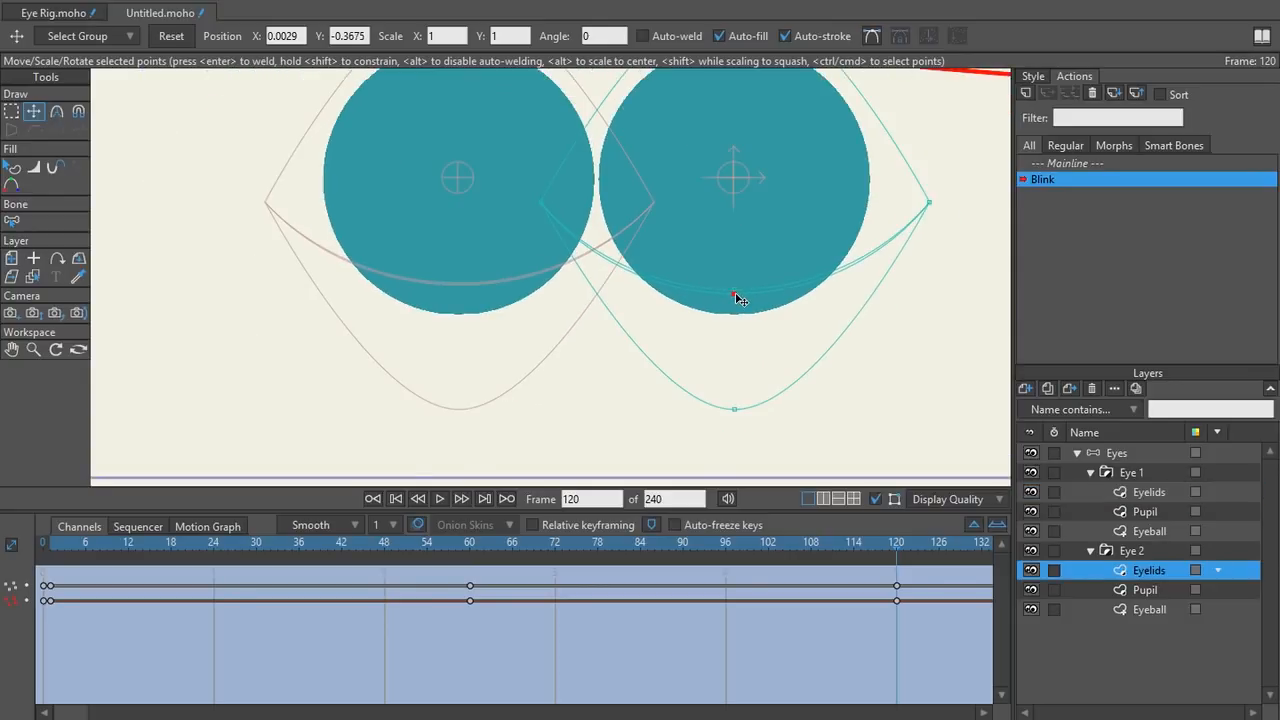
{"action": "mouse_move", "coordinate": [737, 298]}
{"action": "left_mouse_down"}
{"action": "mouse_move", "coordinate": [737, 254]}
{"action": "mouse_move", "coordinate": [735, 286]}
{"action": "left_mouse_up"}
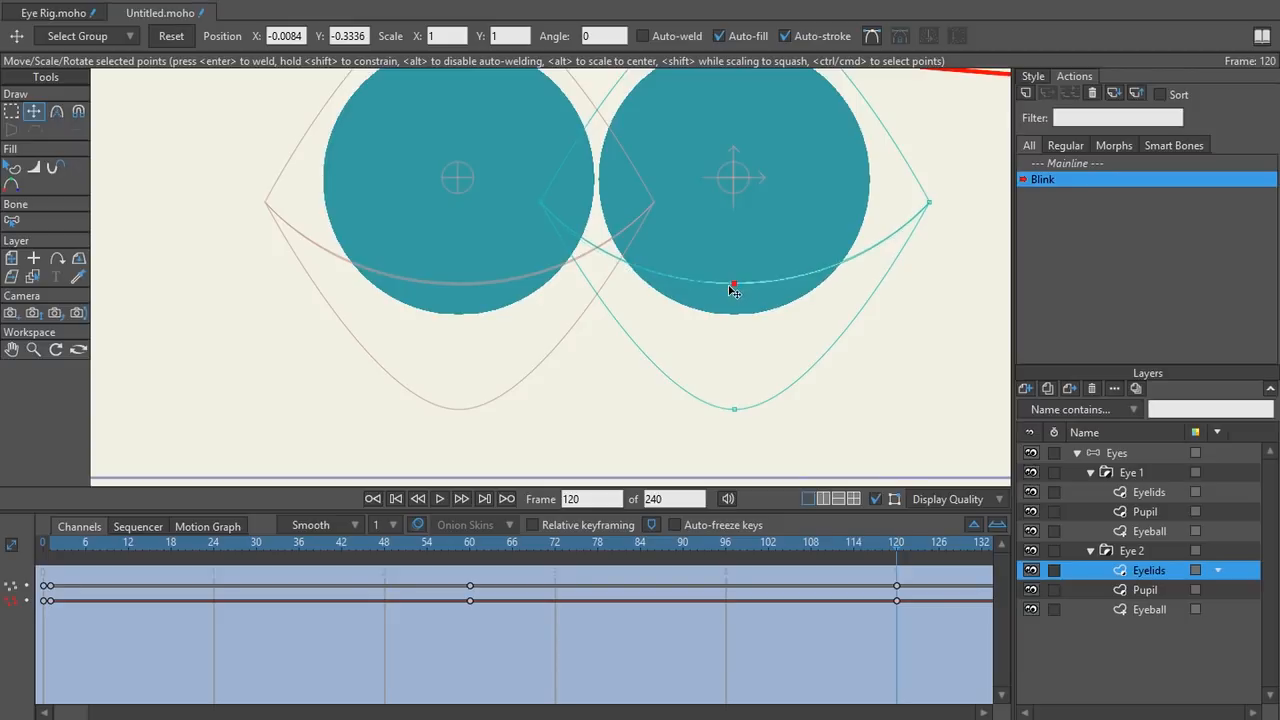
{"action": "key", "text": "ctrl+z"}
{"action": "key", "text": "ctrl+z"}
{"action": "key", "text": "ctrl+z"}
{"action": "key", "text": "ctrl+z"}
{"action": "key", "text": "ctrl+z"}
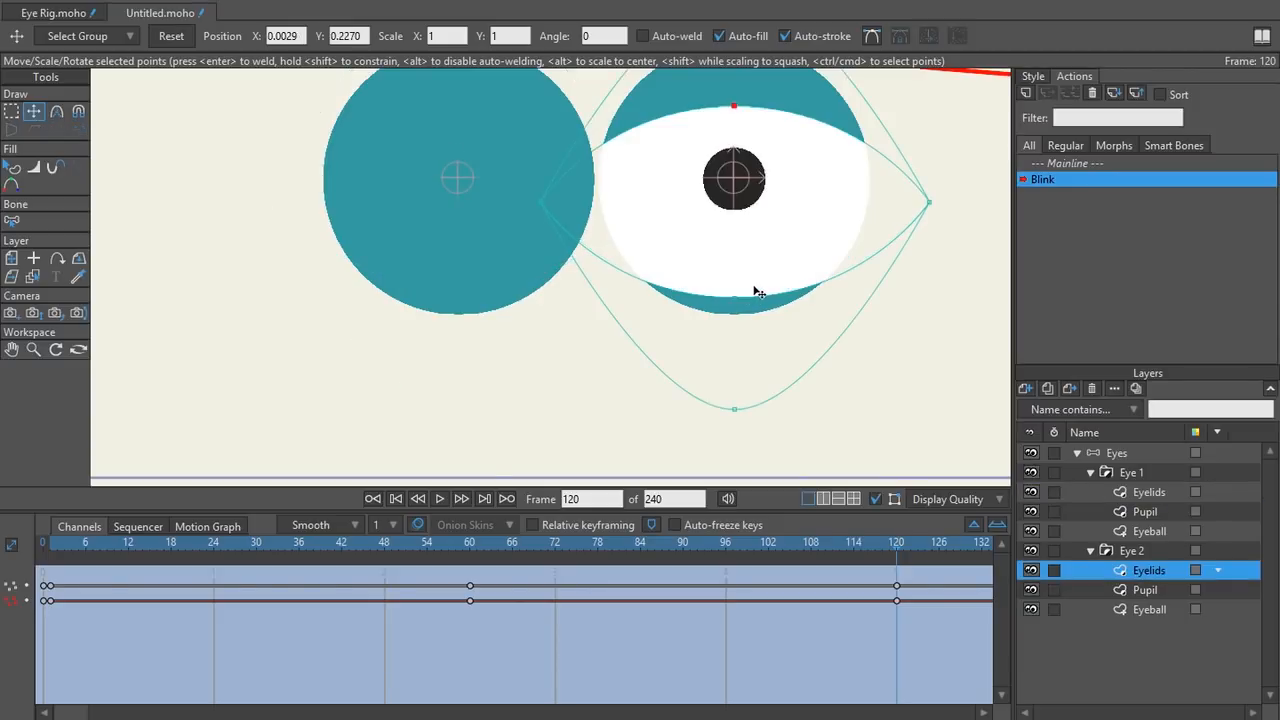
- Close Eye 2's lids at frame 120 with their middle points meeting at about Y -0.34, and return to the Mainline
{"action": "left_click_drag", "start_coordinate": [735, 110], "coordinate": [739, 288]}
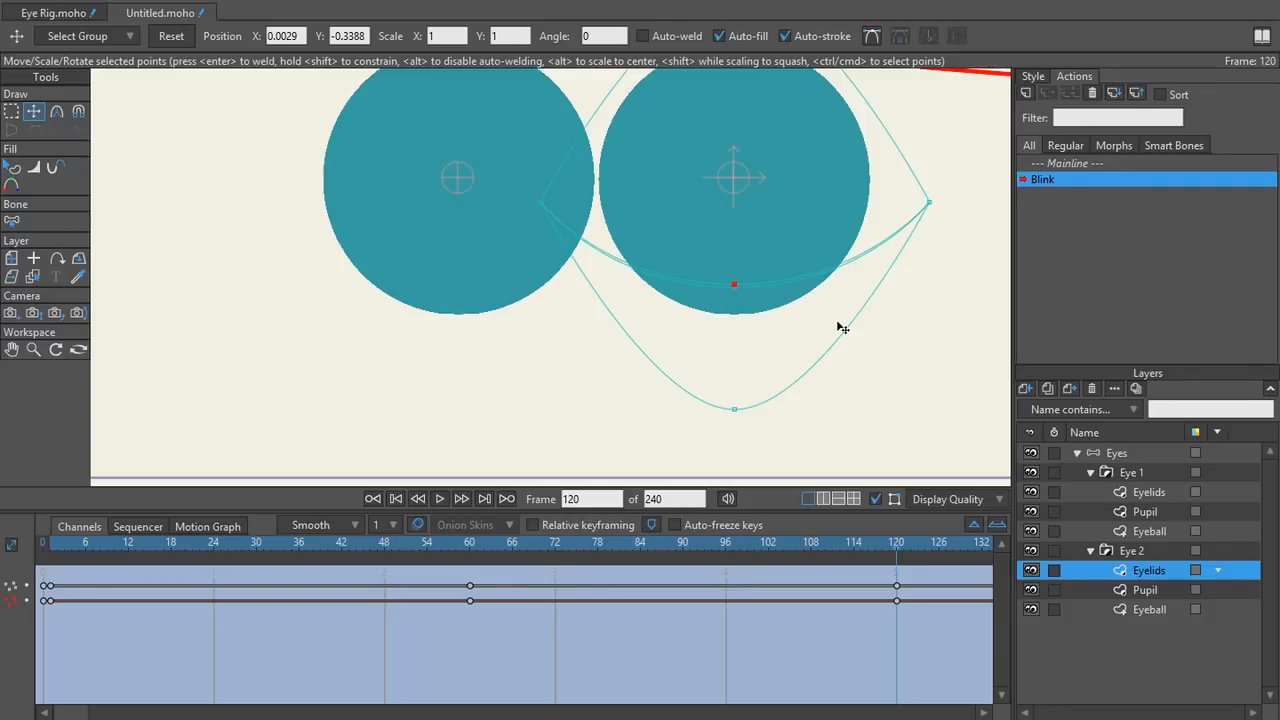
{"action": "left_click", "coordinate": [935, 396]}
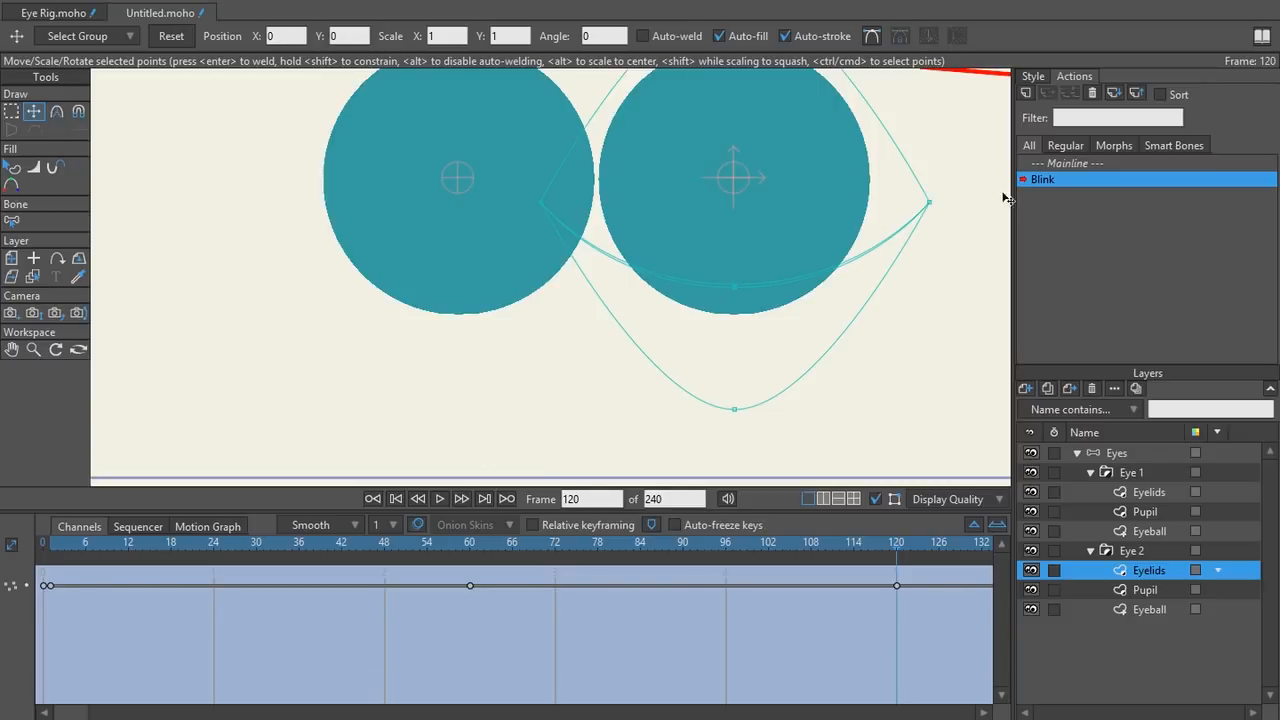
{"action": "double_click", "coordinate": [1069, 163]}
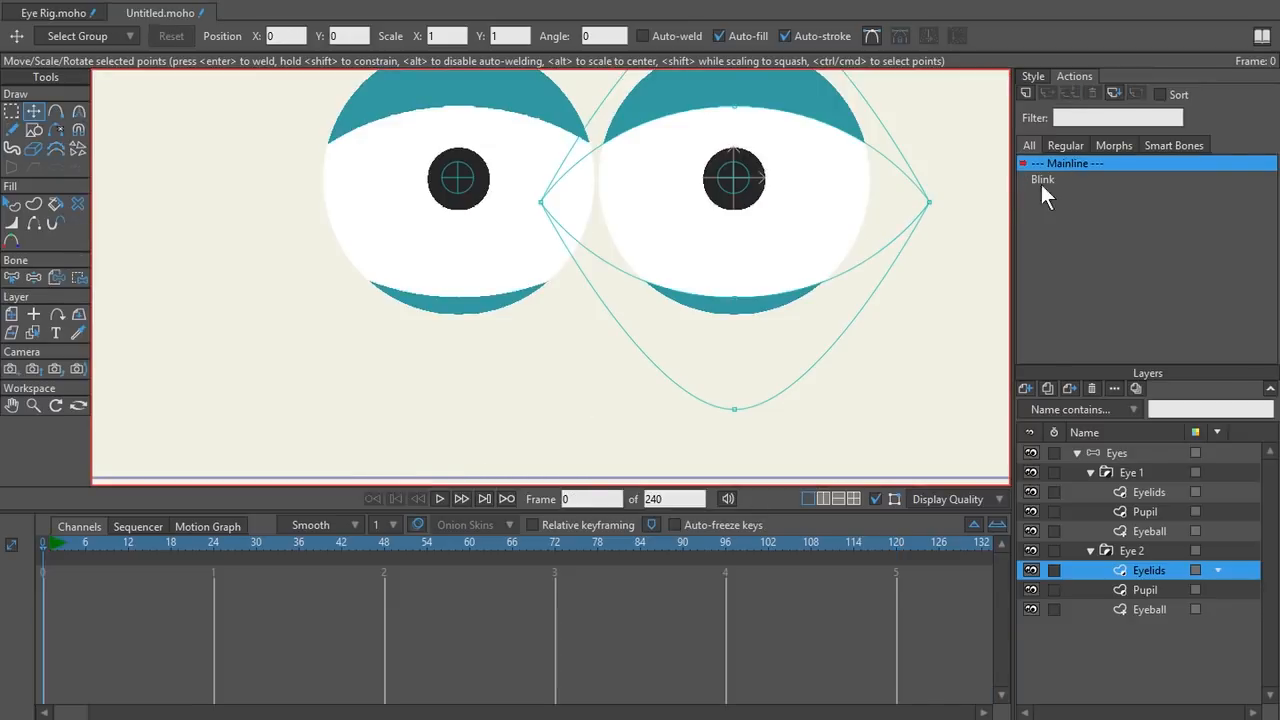
- Select and collapse the Eyes bone layer, and test the eyelids by rotating the Blink bone
{"action": "left_click", "coordinate": [1033, 78]}
{"action": "scroll", "coordinate": [829, 363], "scroll_direction": "down", "scroll_amount": 4}
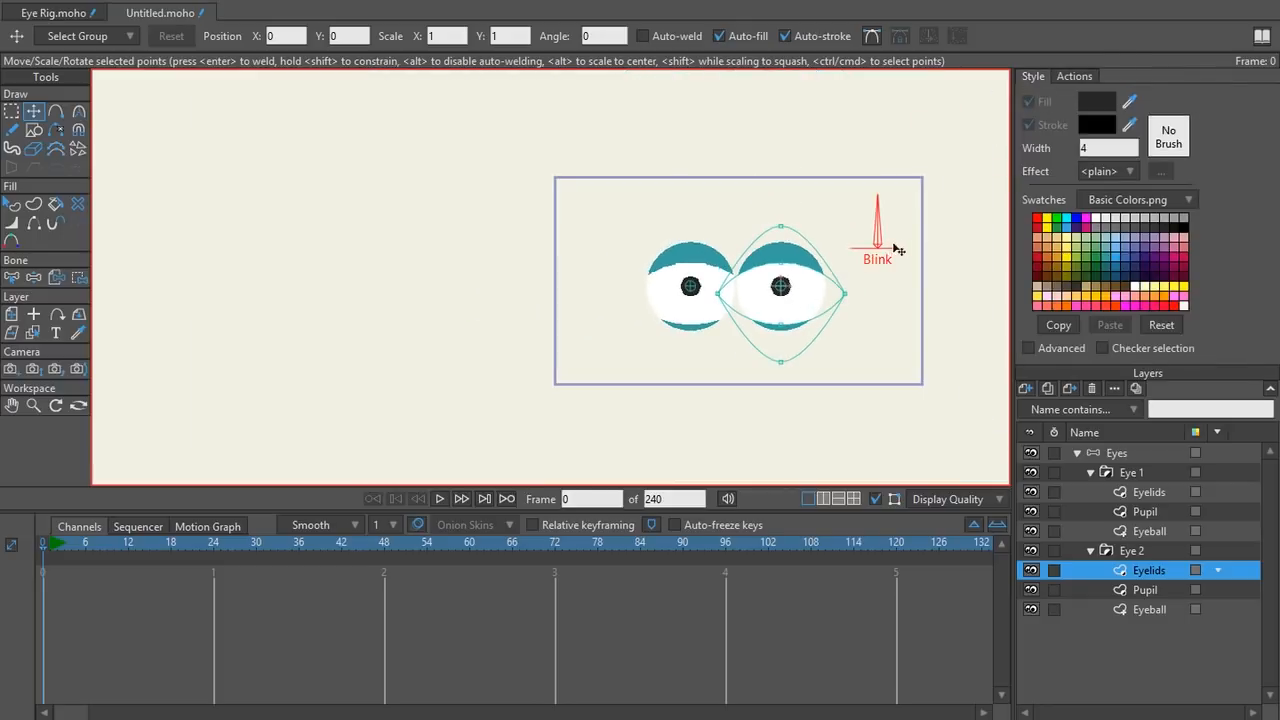
{"action": "scroll", "coordinate": [790, 262], "scroll_direction": "up", "scroll_amount": 3}
{"action": "left_click", "coordinate": [479, 355]}
{"action": "left_click_drag", "start_coordinate": [479, 355], "coordinate": [529, 255]}
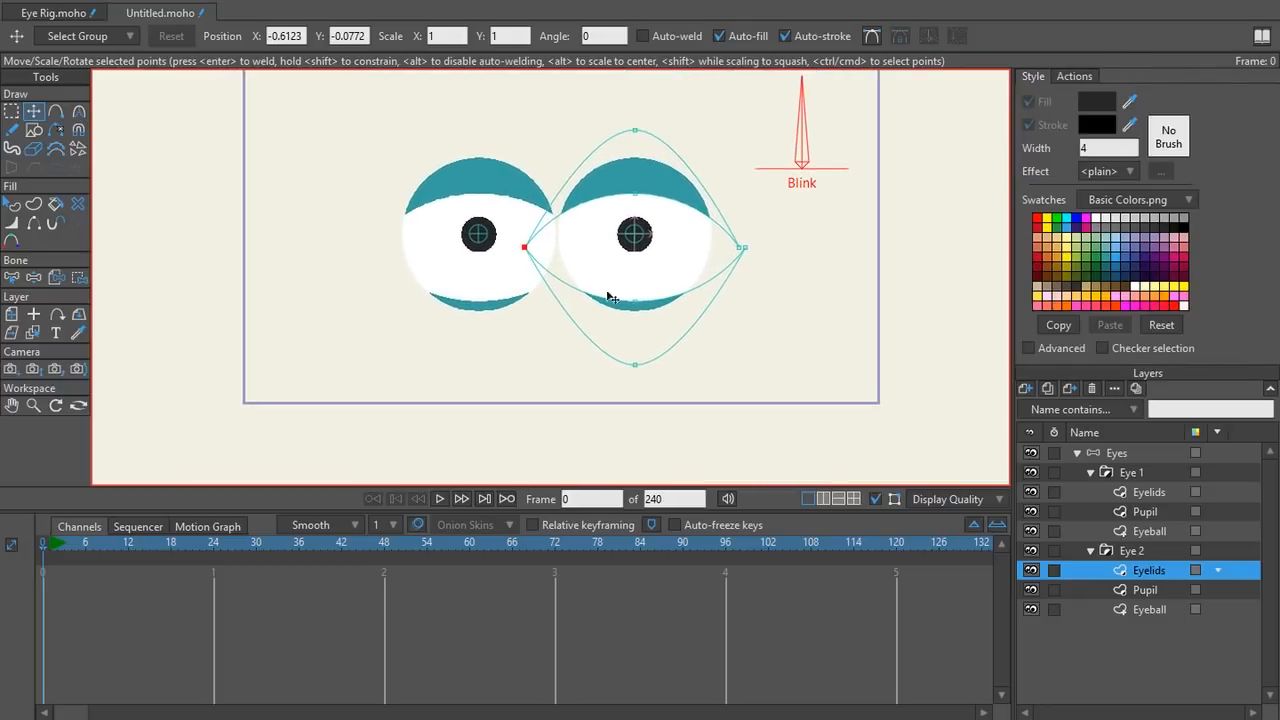
{"action": "left_click", "coordinate": [1101, 458]}
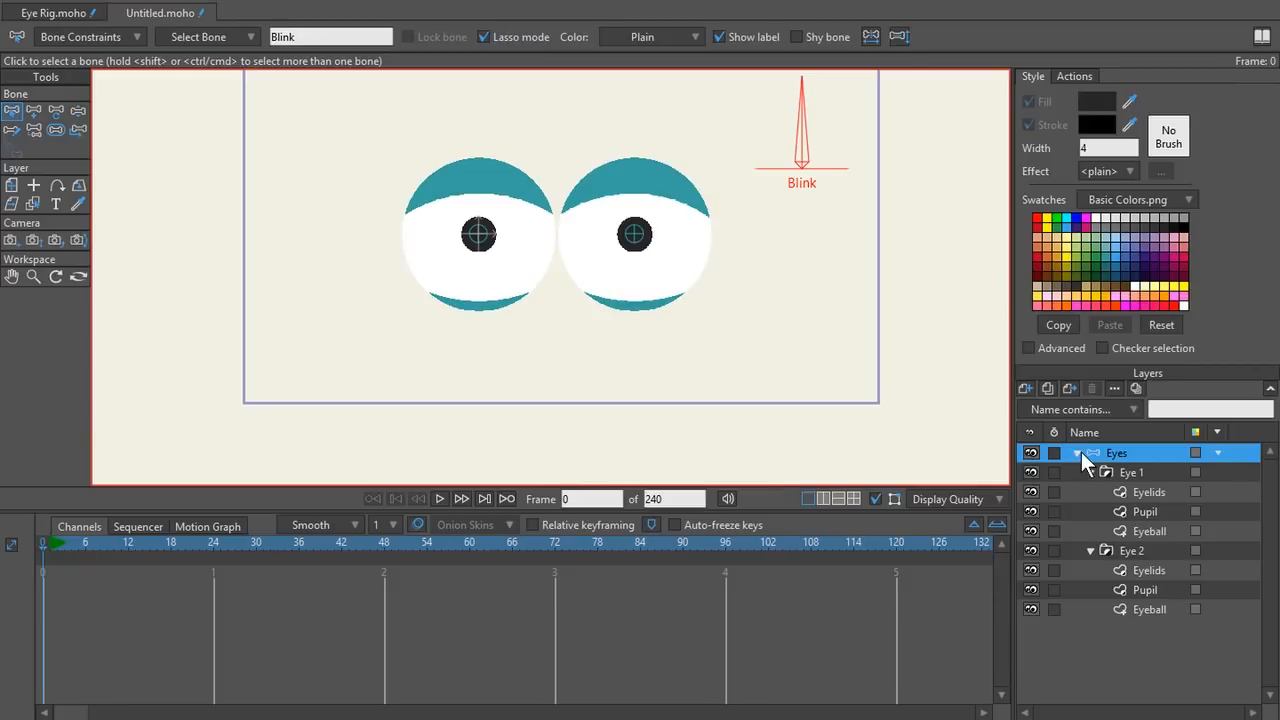
{"action": "left_click", "coordinate": [1078, 453]}
{"action": "left_click", "coordinate": [686, 248]}
{"action": "left_click_drag", "start_coordinate": [686, 248], "coordinate": [722, 327]}
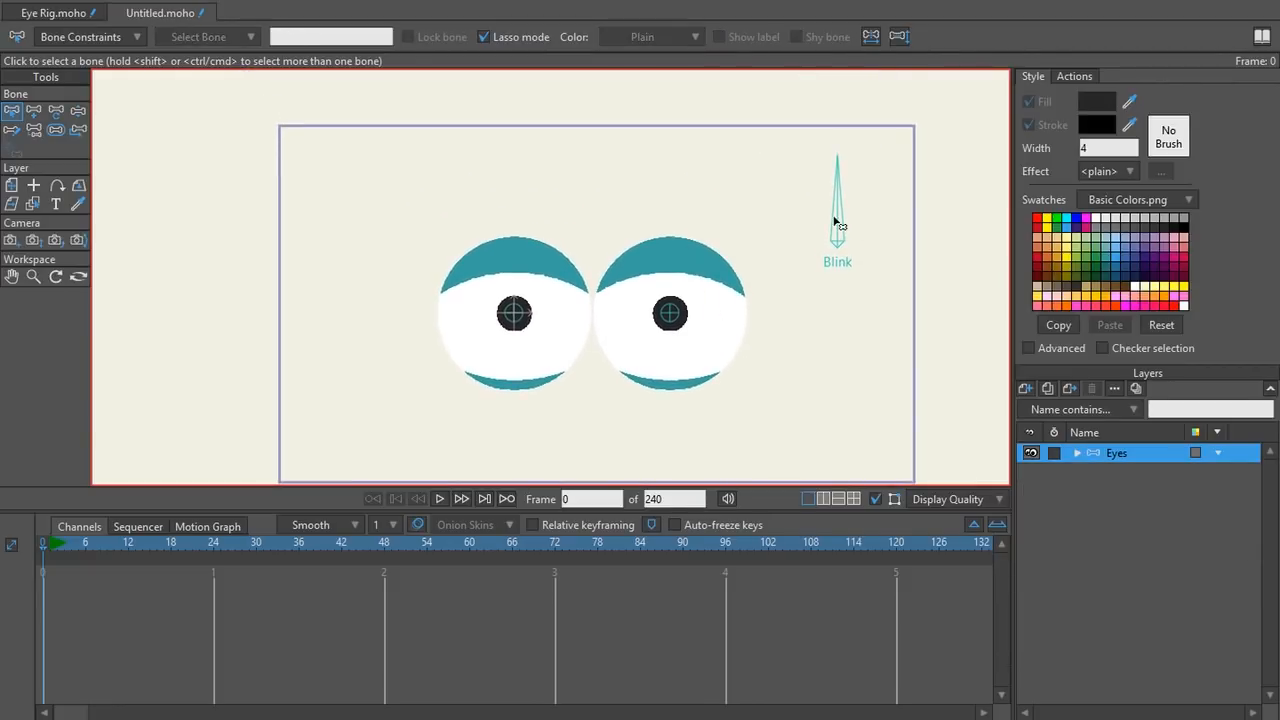
{"action": "key", "text": "z"}
{"action": "left_click_drag", "start_coordinate": [835, 220], "coordinate": [814, 251]}
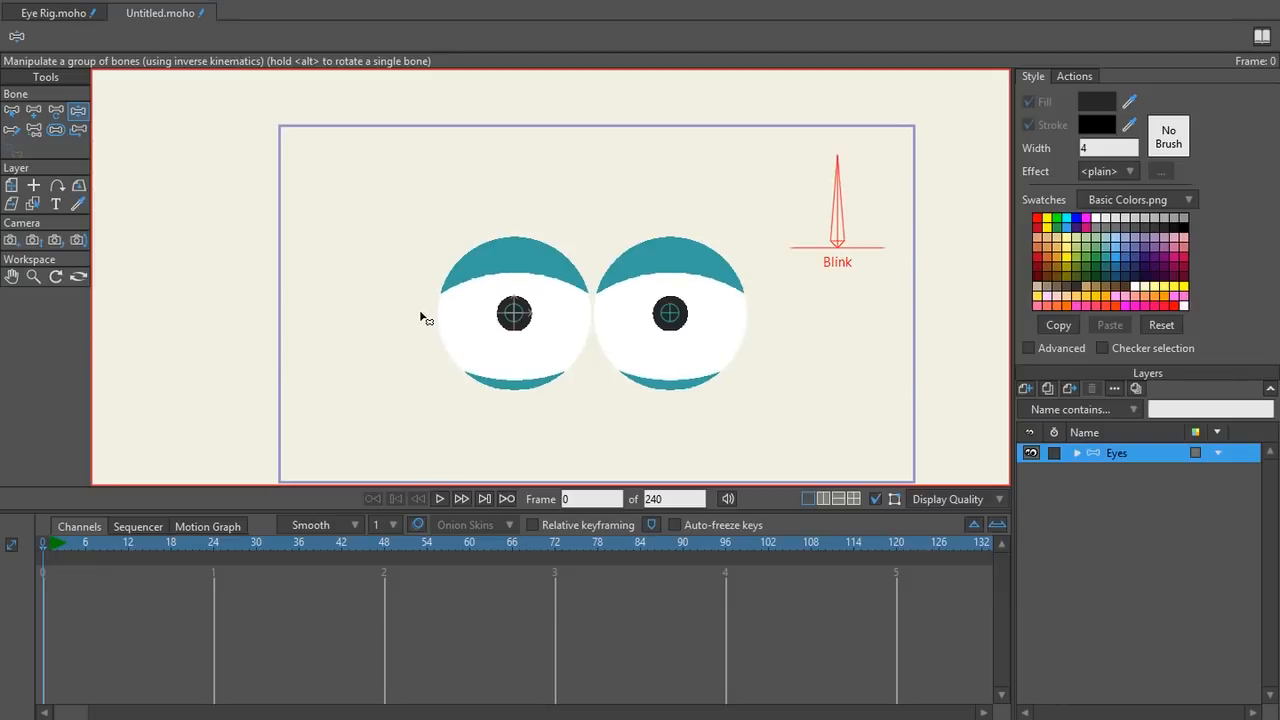
- Try shrinking Eye 1's pupil by scaling its points about the centre, and undo each attempt
{"action": "scroll", "coordinate": [571, 320], "scroll_direction": "up", "scroll_amount": 3}
{"action": "scroll", "coordinate": [534, 334], "scroll_direction": "down", "scroll_amount": 1}
{"action": "scroll", "coordinate": [506, 343], "scroll_direction": "up", "scroll_amount": 2}
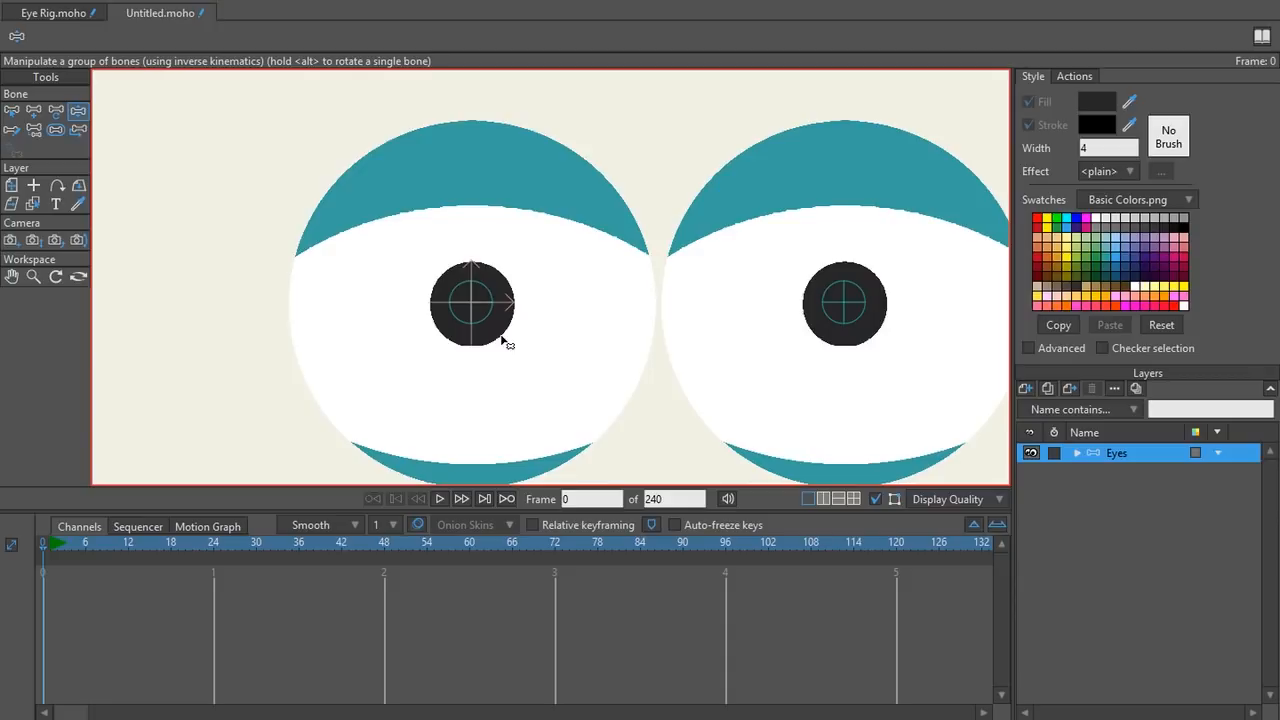
{"action": "left_click", "coordinate": [487, 337]}
{"action": "left_click", "coordinate": [495, 334], "text": "ctrl+alt"}
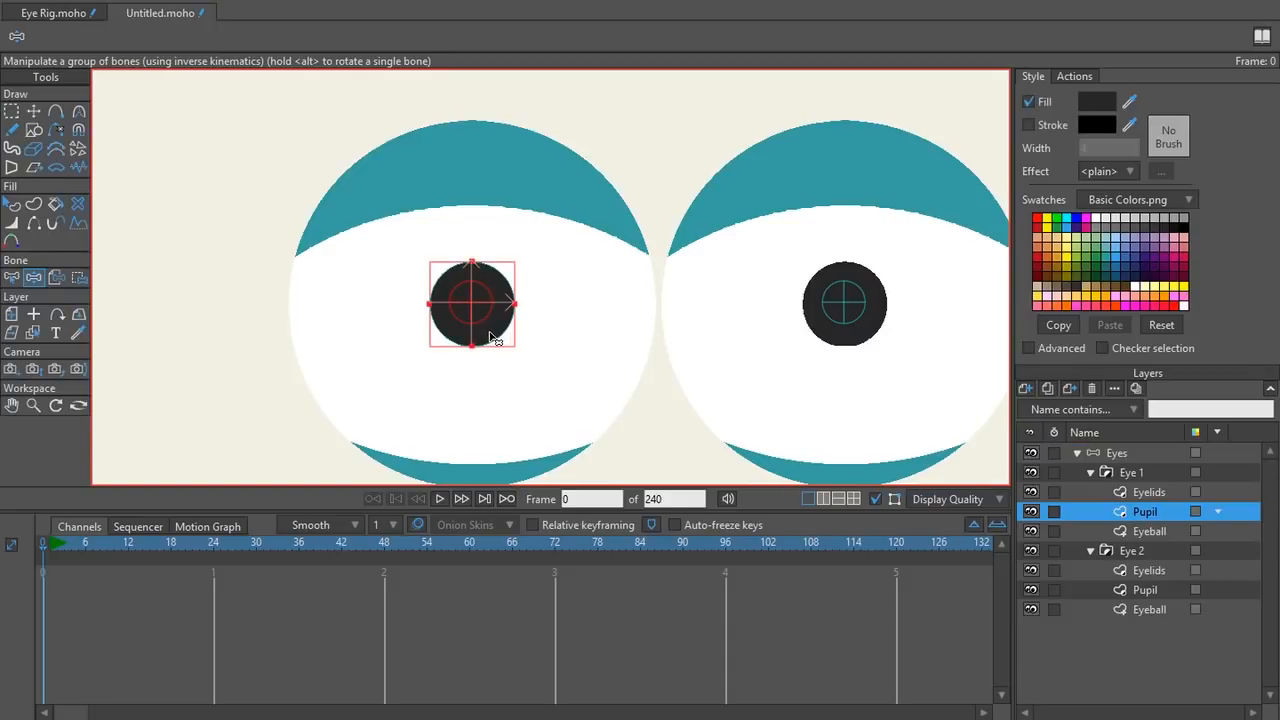
{"action": "key", "text": "t"}
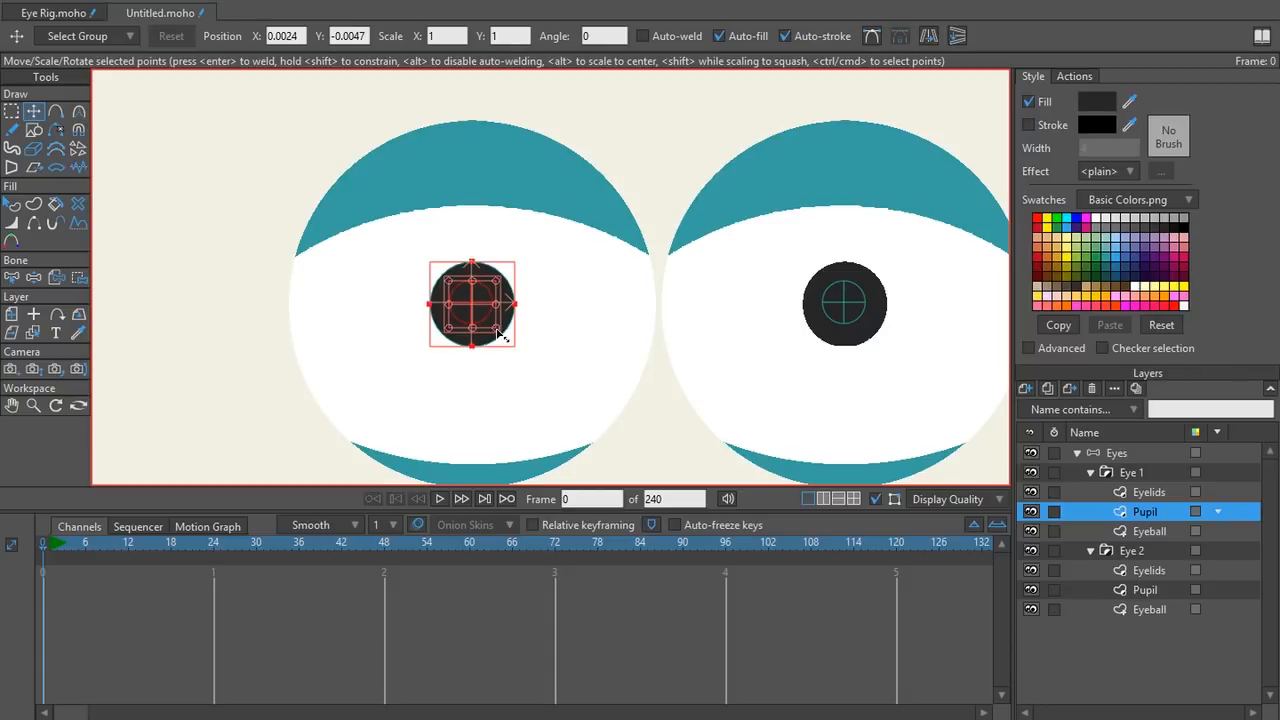
{"action": "mouse_move", "coordinate": [499, 335]}
{"action": "left_mouse_down"}
{"action": "mouse_move", "coordinate": [489, 323]}
{"action": "mouse_move", "coordinate": [509, 326]}
{"action": "mouse_move", "coordinate": [500, 341]}
{"action": "mouse_move", "coordinate": [492, 324]}
{"action": "mouse_move", "coordinate": [503, 336]}
{"action": "left_mouse_up"}
{"action": "left_click_drag", "start_coordinate": [498, 333], "coordinate": [492, 327]}
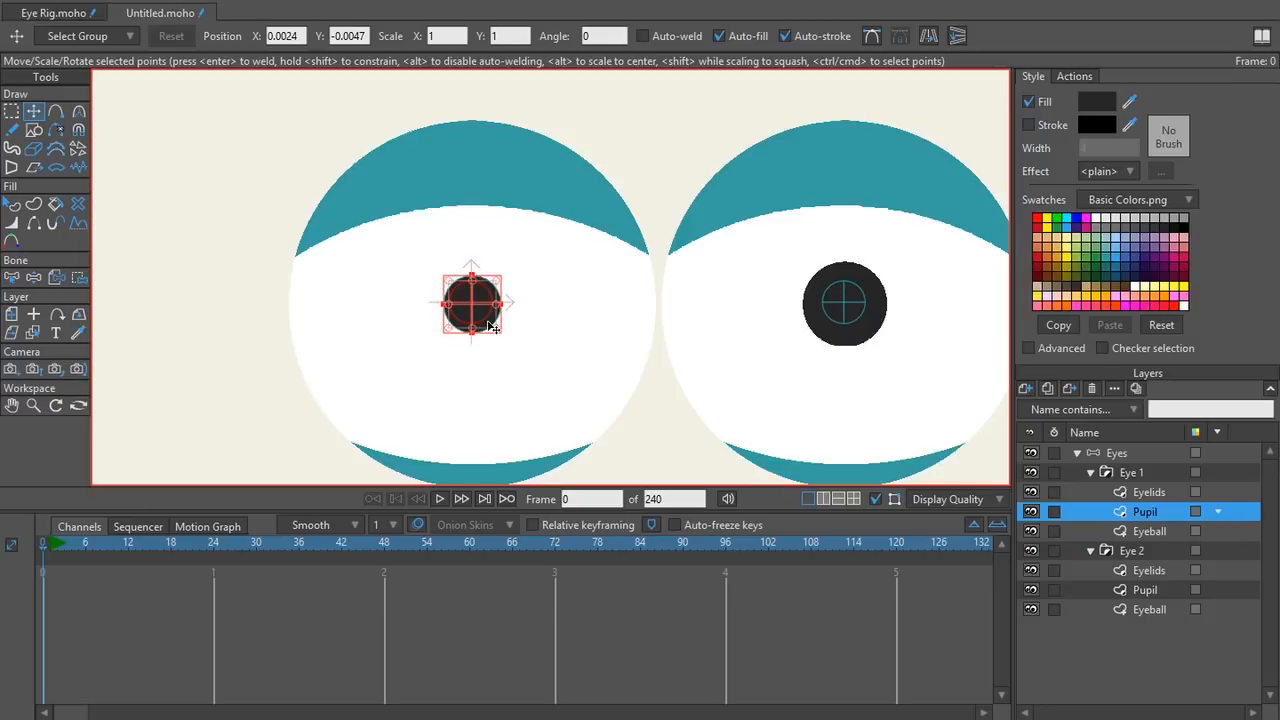
{"action": "key", "text": "ctrl+z"}
{"action": "left_click_drag", "start_coordinate": [494, 332], "coordinate": [490, 322]}
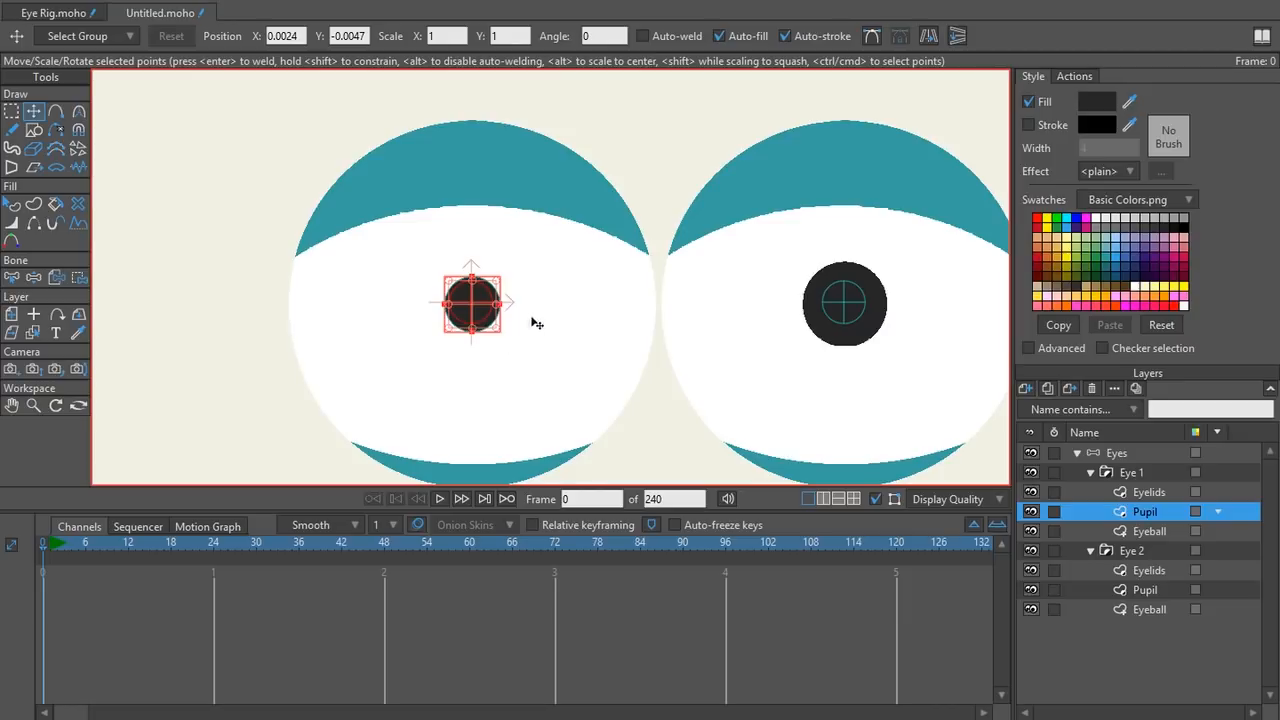
{"action": "key", "text": "ctrl+z"}
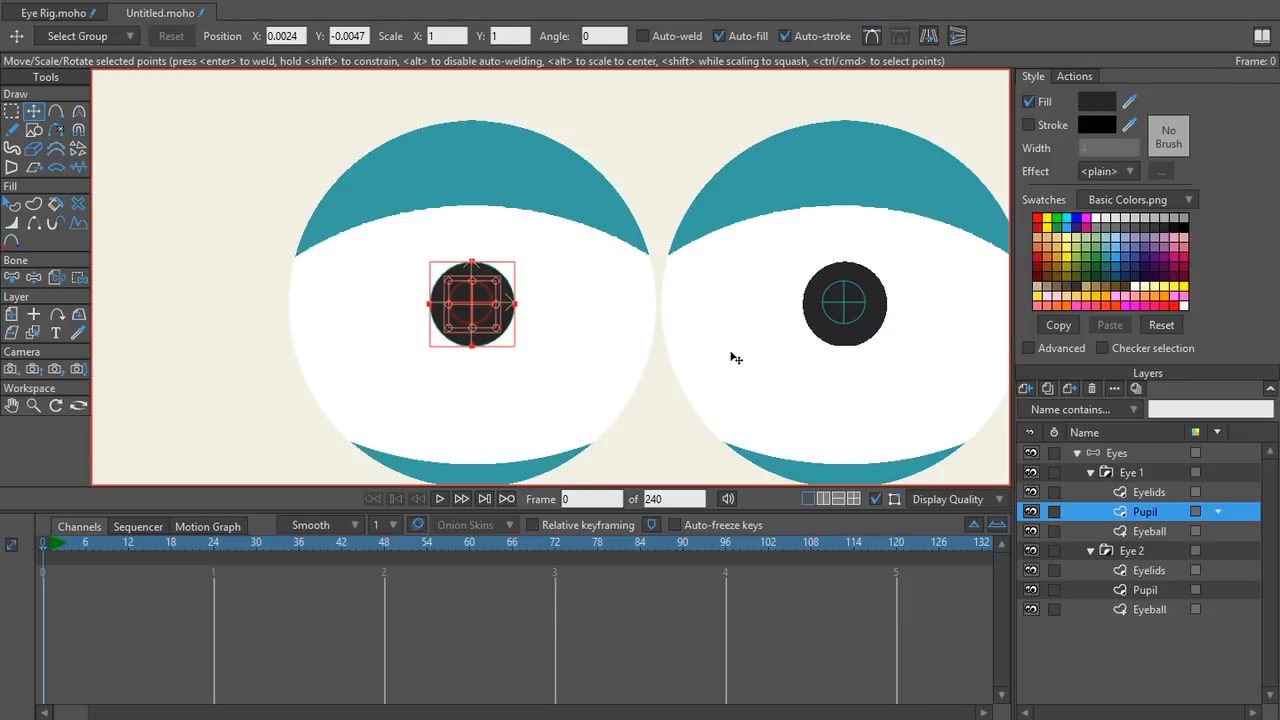
- Reselect the Eyes bone layer and collapse its sublayers
{"action": "scroll", "coordinate": [659, 352], "scroll_direction": "down", "scroll_amount": 2}
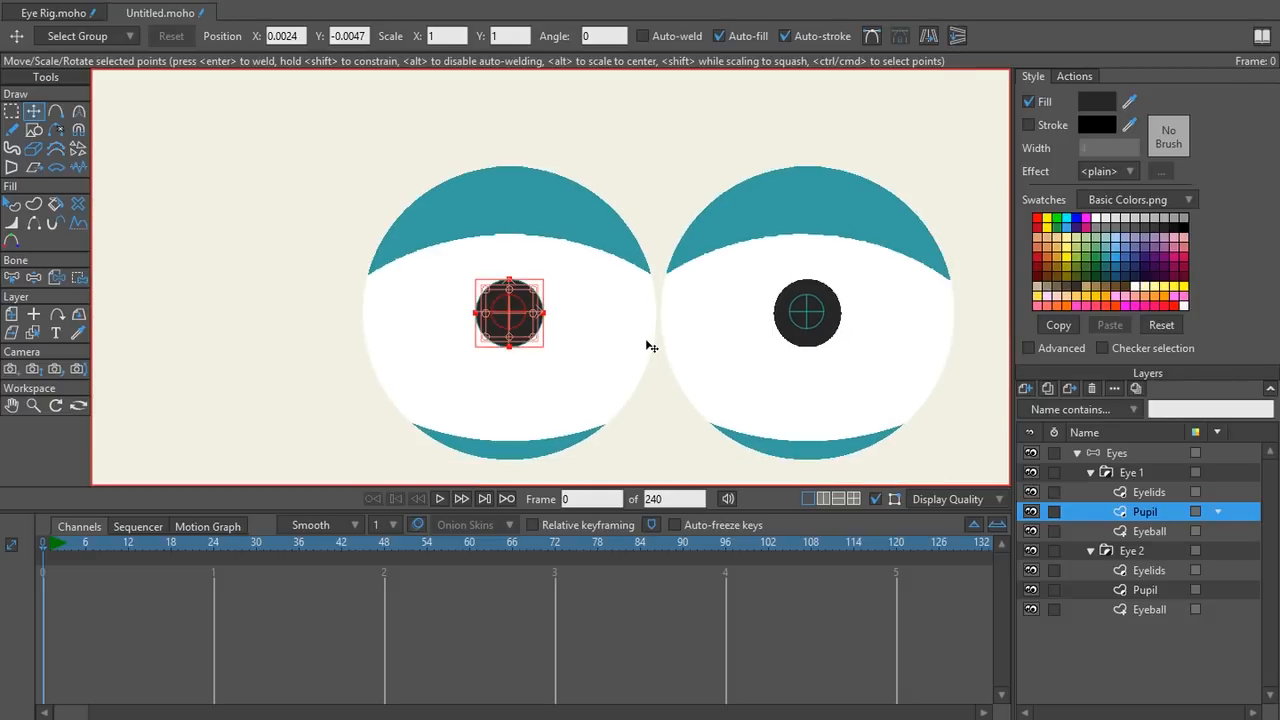
{"action": "left_click", "coordinate": [1074, 453]}
{"action": "scroll", "coordinate": [748, 381], "scroll_direction": "down", "scroll_amount": 3}
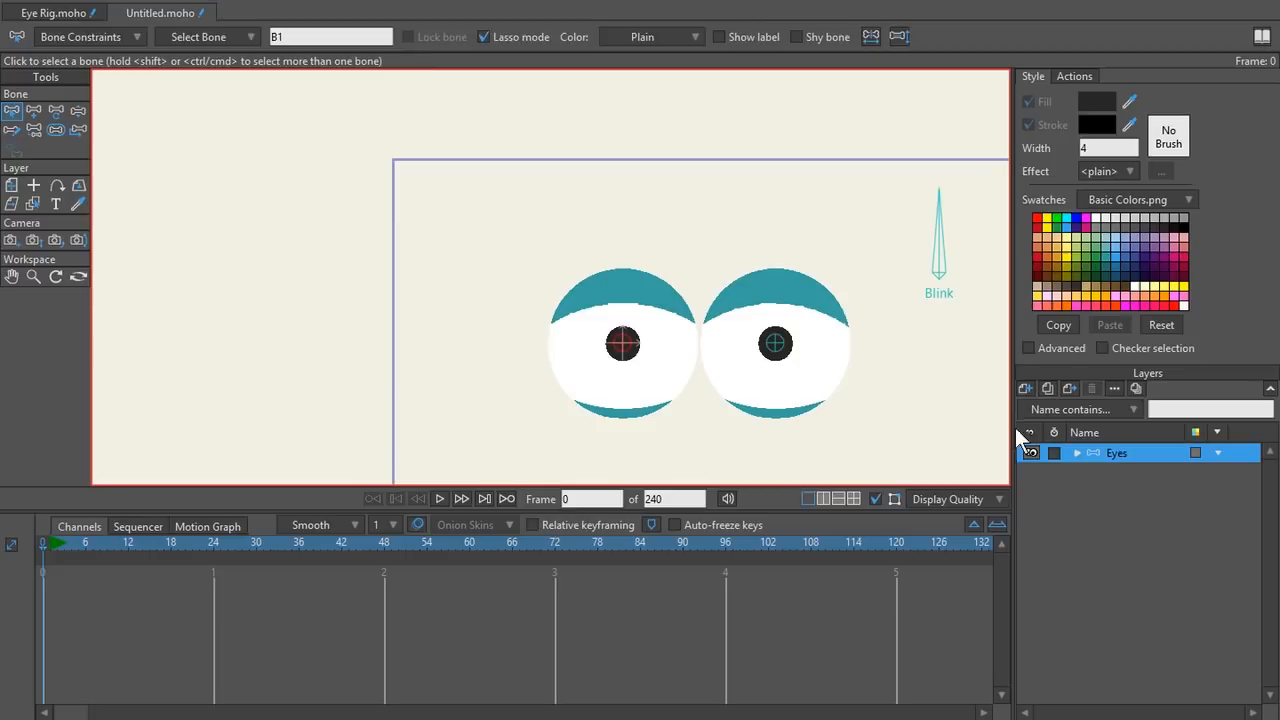
- Test the eyelid motion by swinging the Blink bone with Manipulate Bones
{"action": "key", "text": "z"}
{"action": "left_click_drag", "start_coordinate": [949, 222], "coordinate": [915, 180]}
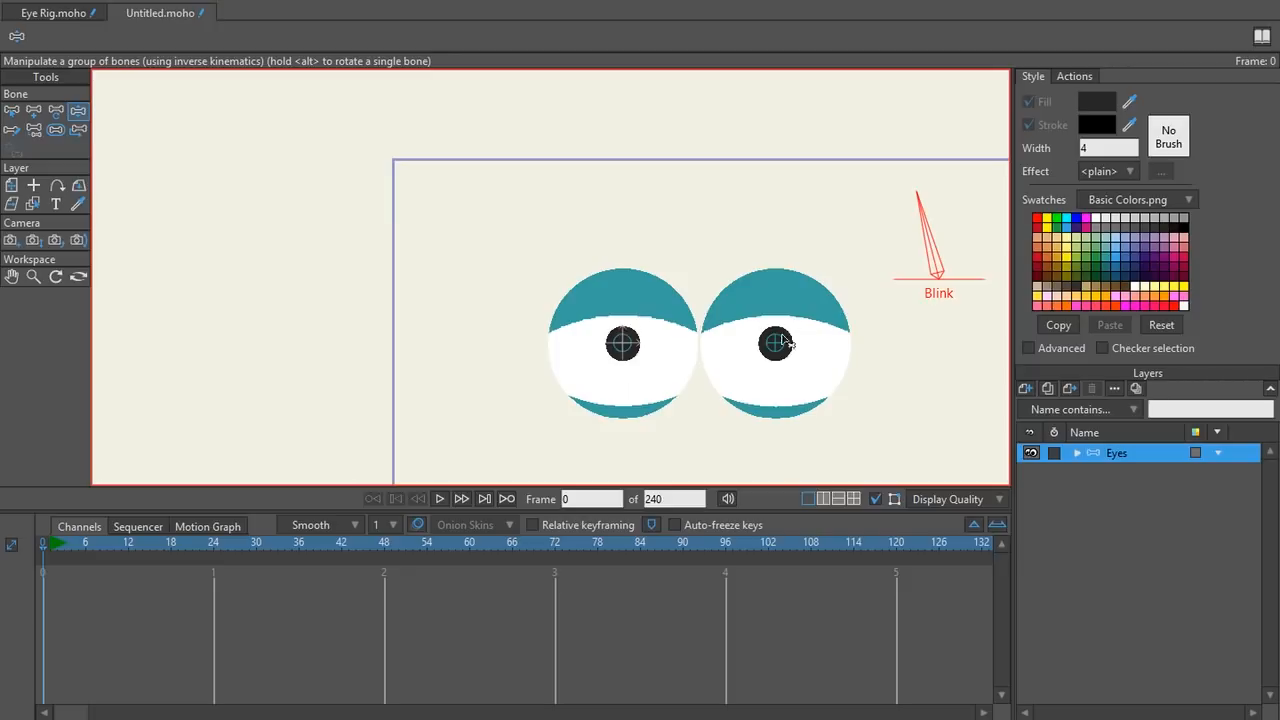
{"action": "key", "text": "t"}
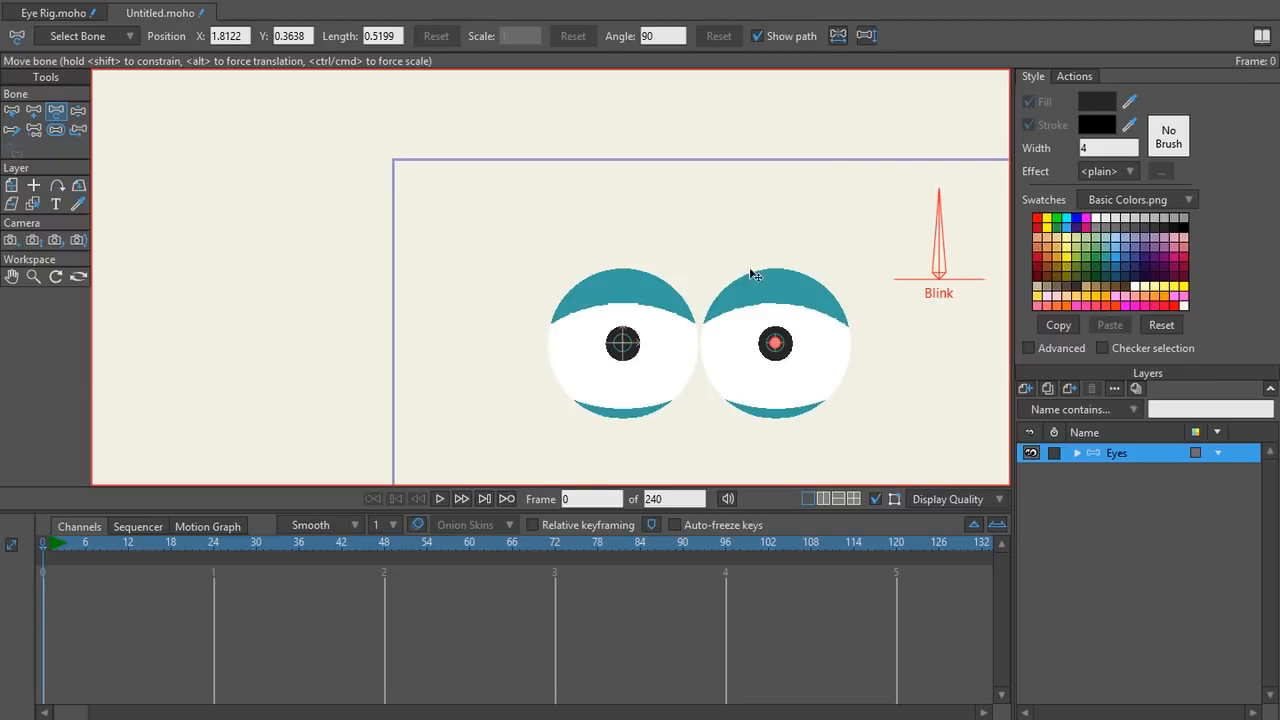
- Add a vertical bone above and to the left of the eyes and set its bone strength to 0
{"action": "scroll", "coordinate": [595, 371], "scroll_direction": "down", "scroll_amount": 3}
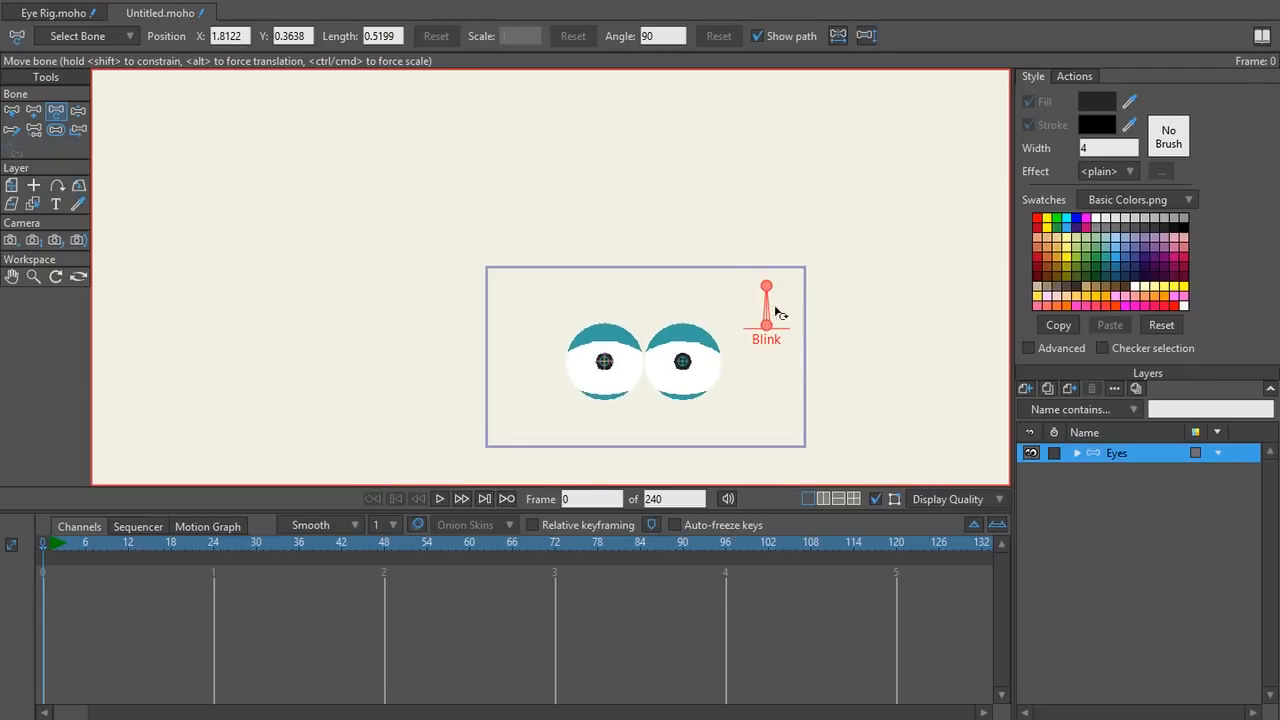
{"action": "scroll", "coordinate": [646, 320], "scroll_direction": "up", "scroll_amount": 3}
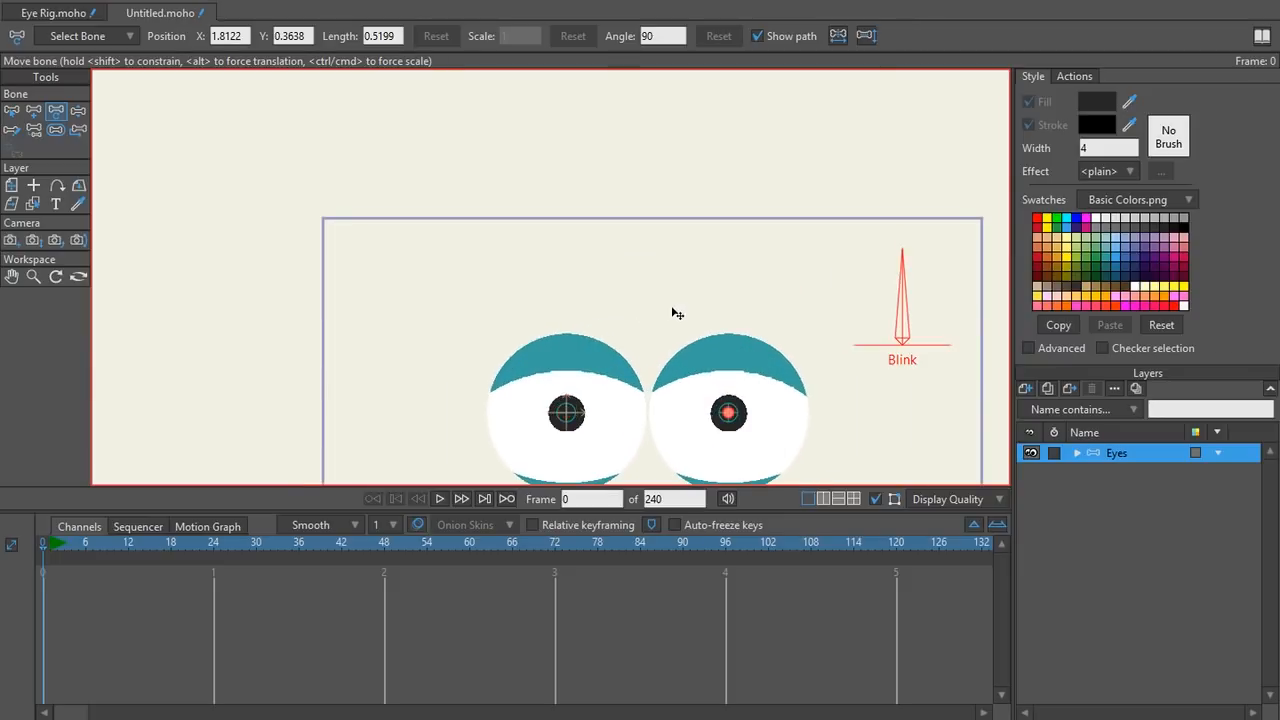
{"action": "left_click_drag", "start_coordinate": [672, 307], "coordinate": [660, 202]}
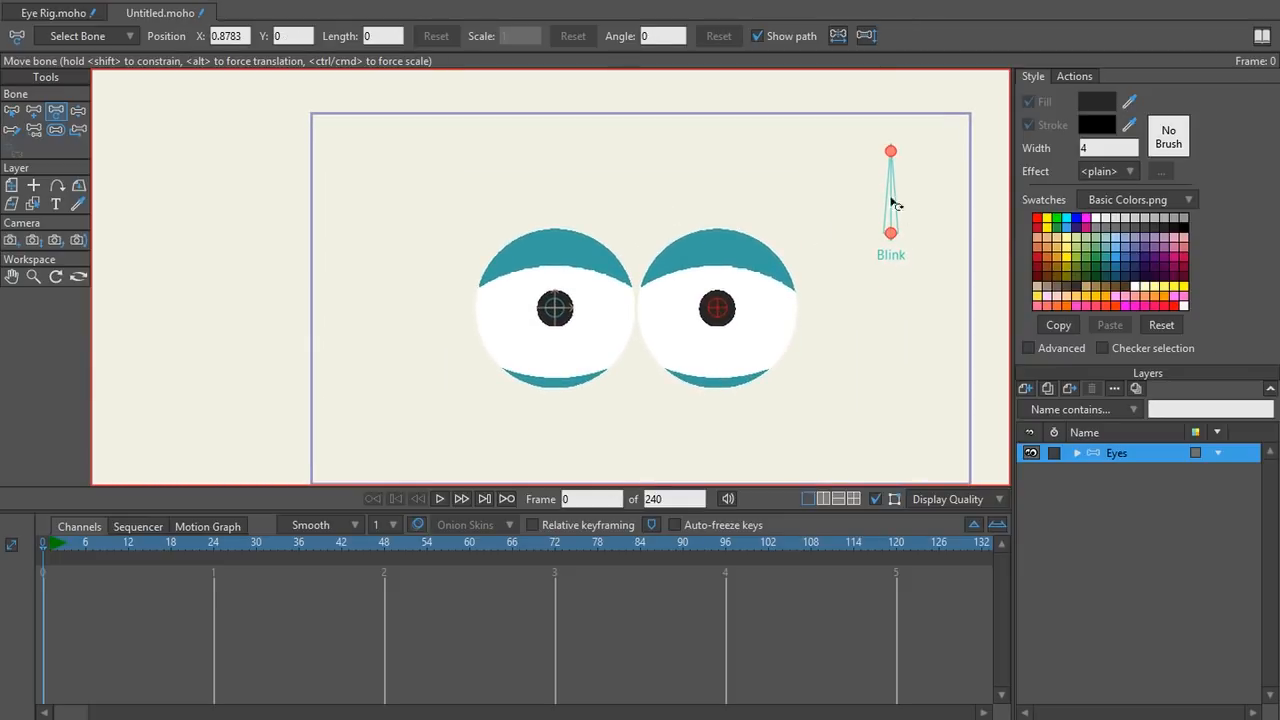
{"action": "scroll", "coordinate": [200, 199], "scroll_direction": "up", "scroll_amount": 2}
{"action": "scroll", "coordinate": [498, 228], "scroll_direction": "down", "scroll_amount": 1}
{"action": "scroll", "coordinate": [409, 243], "scroll_direction": "down", "scroll_amount": 2}
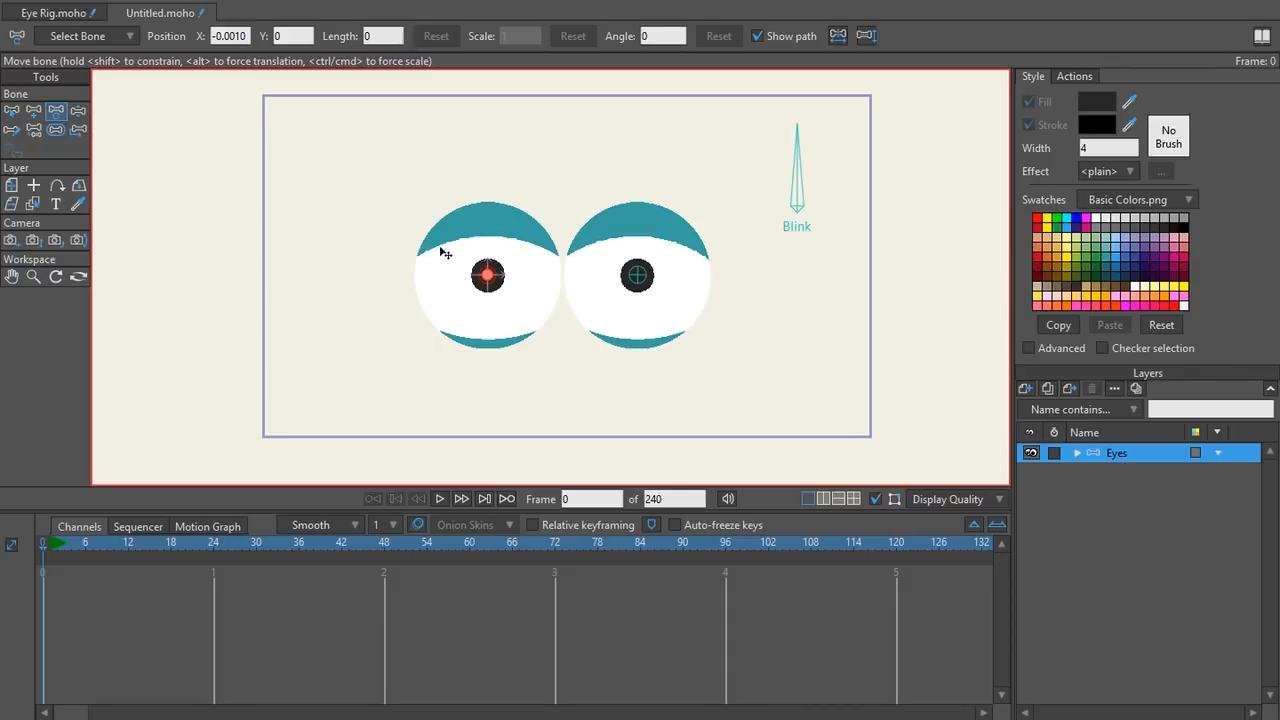
{"action": "key", "text": "b"}
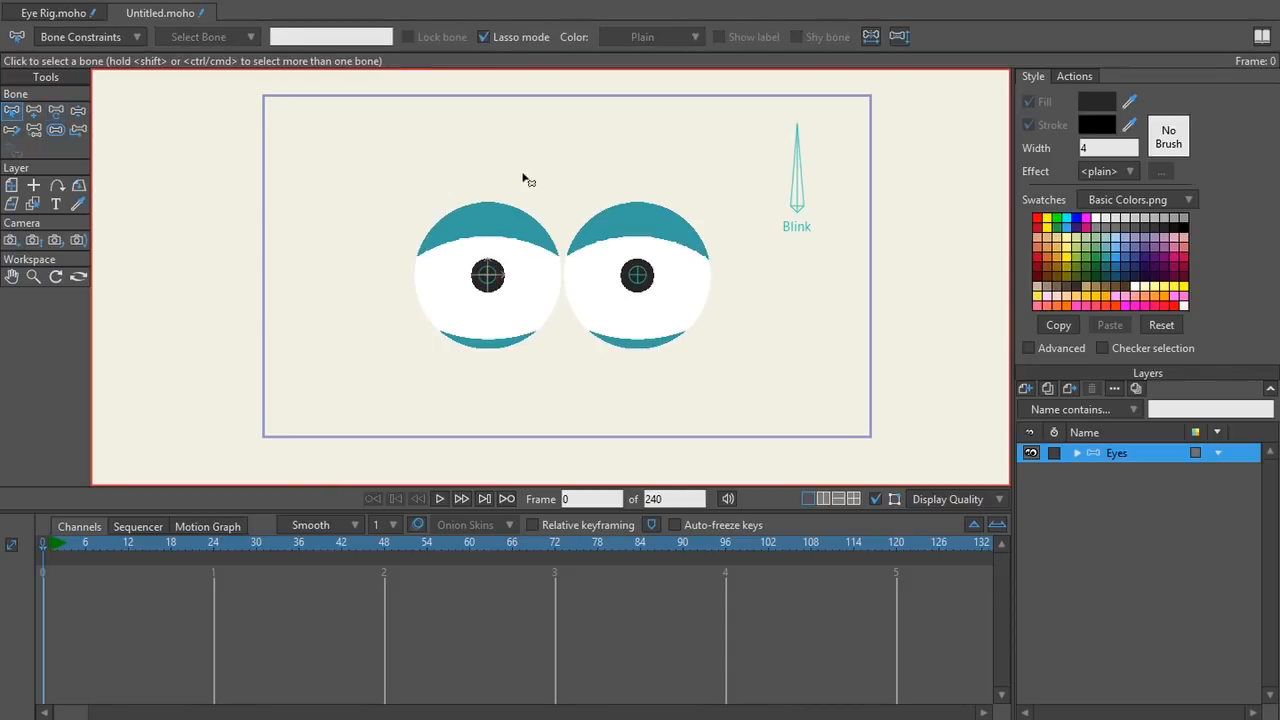
{"action": "key", "text": "a"}
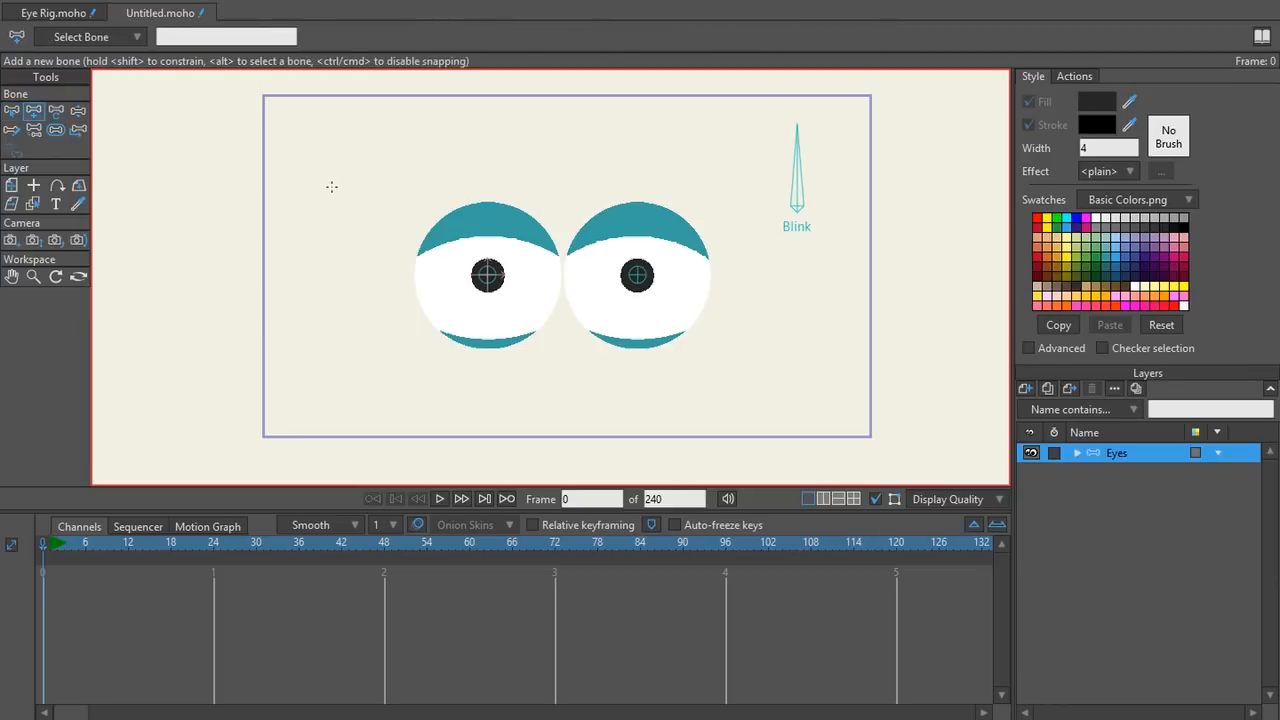
{"action": "left_click_drag", "start_coordinate": [323, 147], "coordinate": [323, 117]}
{"action": "key", "text": "s"}
{"action": "left_click", "coordinate": [269, 41]}
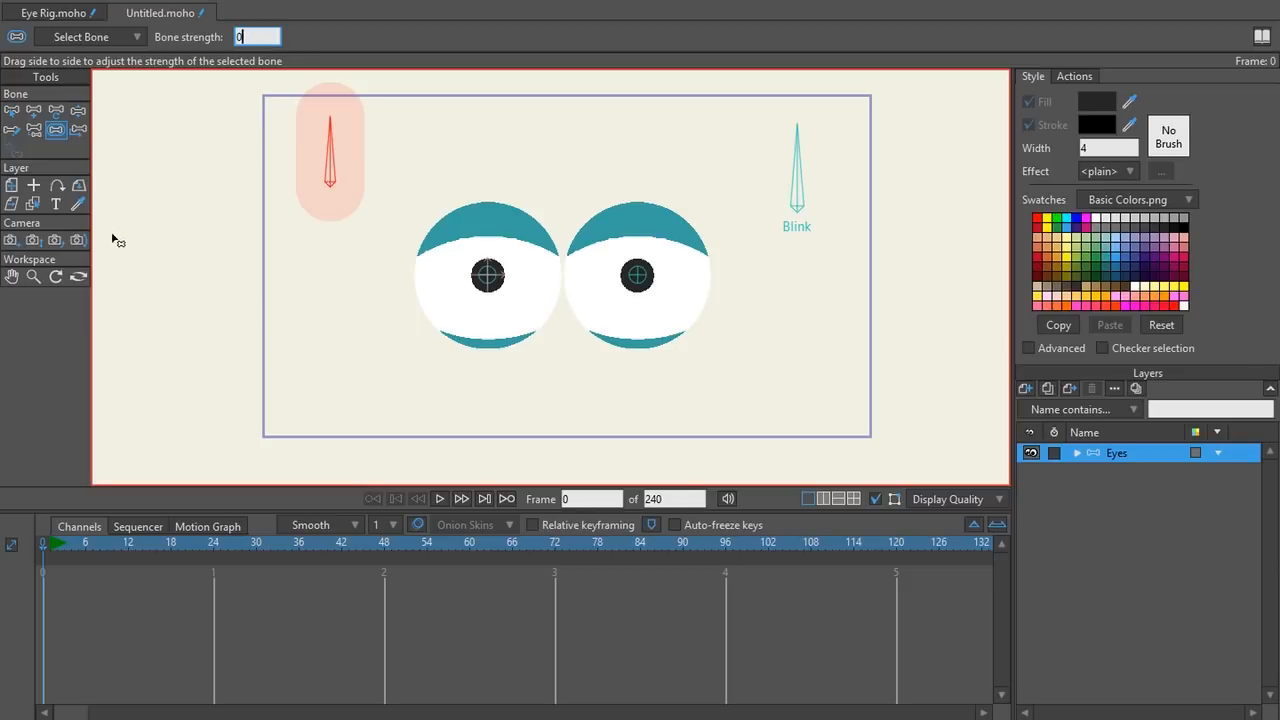
{"action": "key", "text": "Return"}
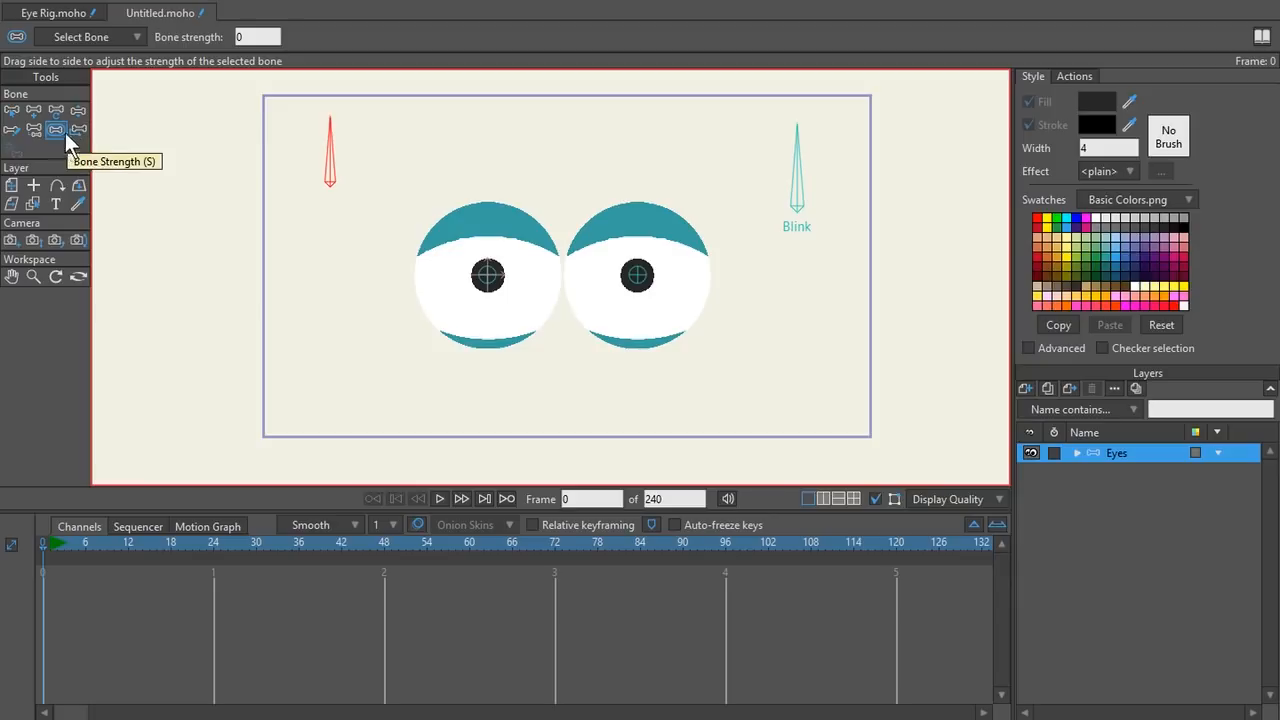
- Check the new bone's parenting and leave it detached from the pupil bones
{"action": "left_click", "coordinate": [35, 136]}
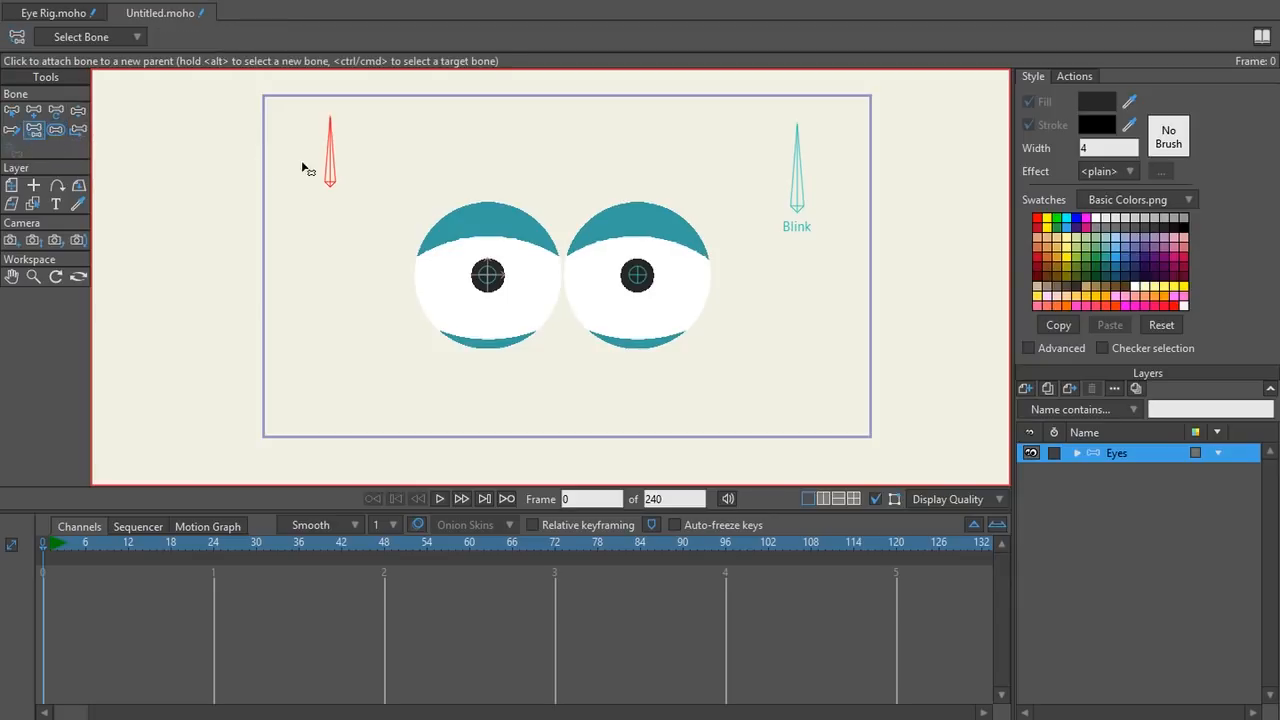
{"action": "left_click", "coordinate": [497, 282]}
{"action": "left_click", "coordinate": [370, 255]}
- Rename the new unlabelled vertical bone as Control
{"action": "key", "text": "b"}
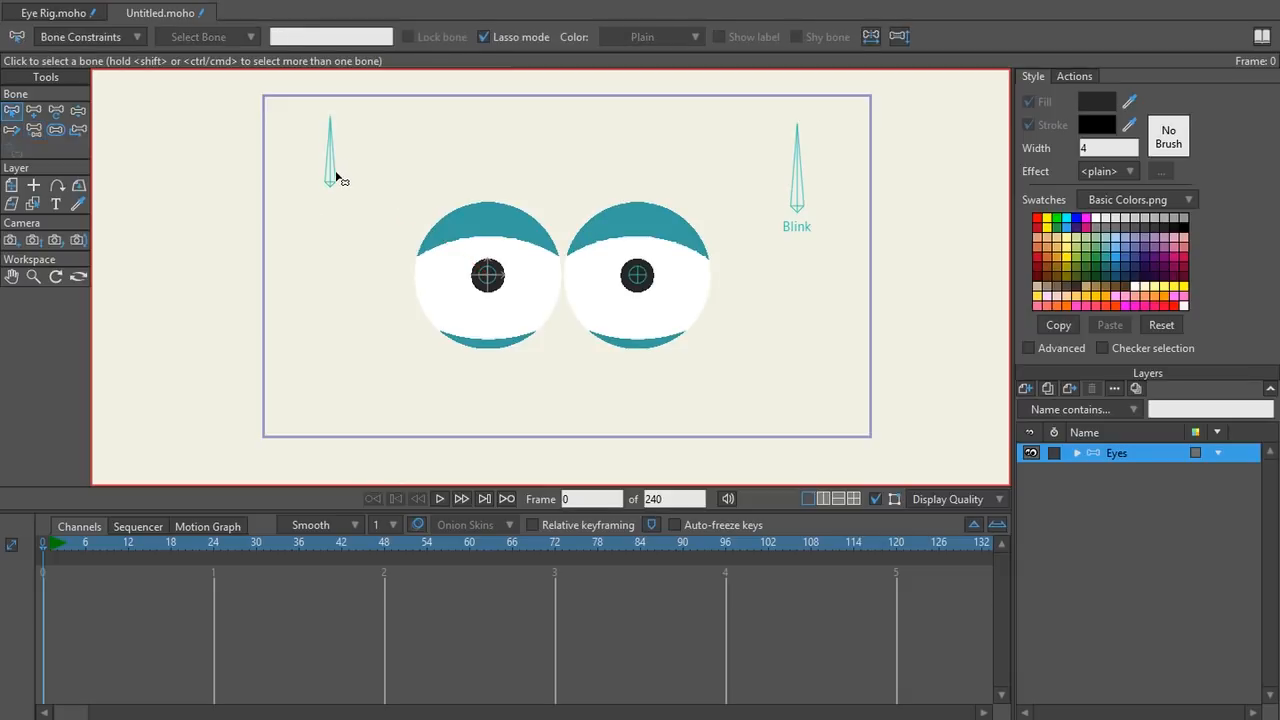
{"action": "left_click", "coordinate": [329, 172]}
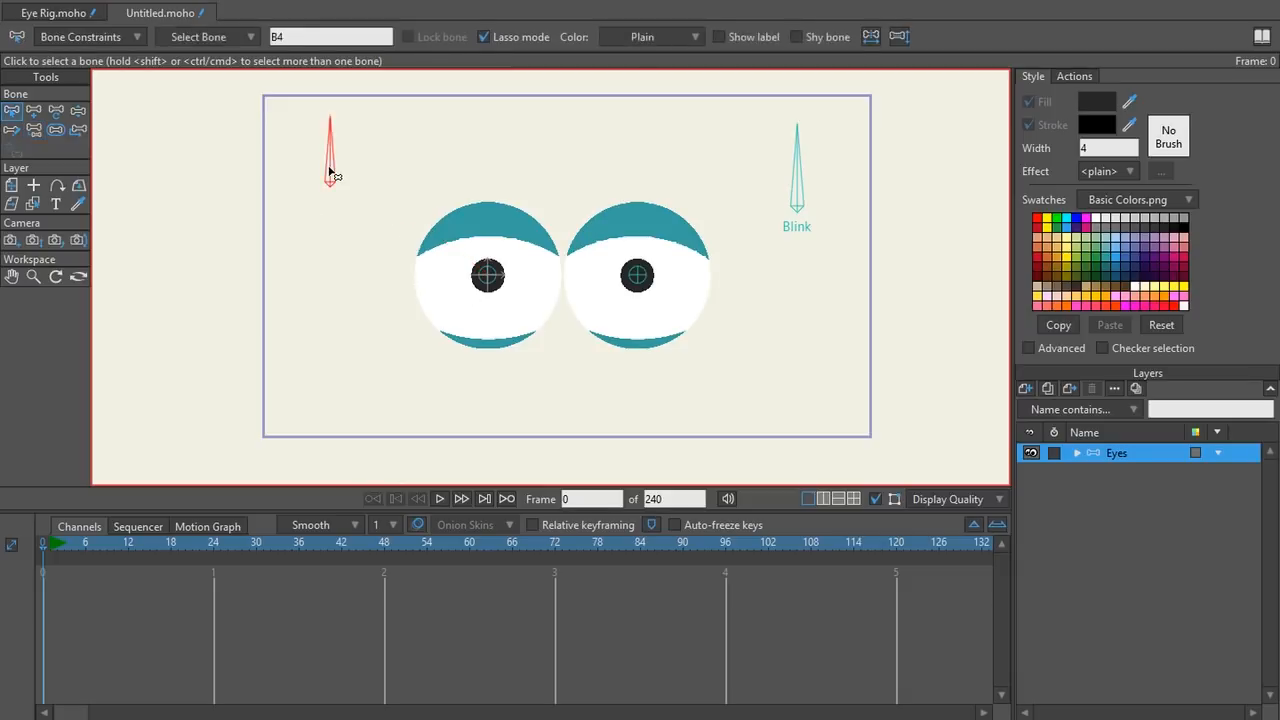
{"action": "left_click", "coordinate": [311, 35]}
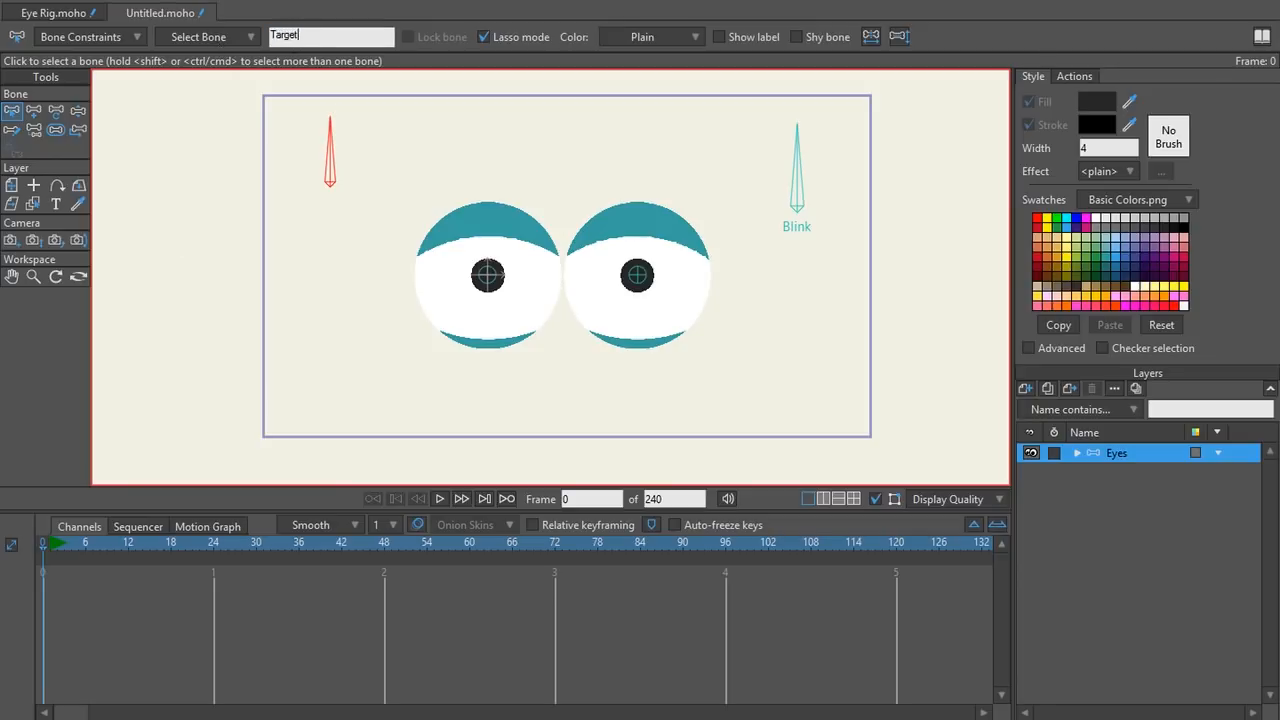
{"action": "type", "text": "Control"}
{"action": "key", "text": "Return"}
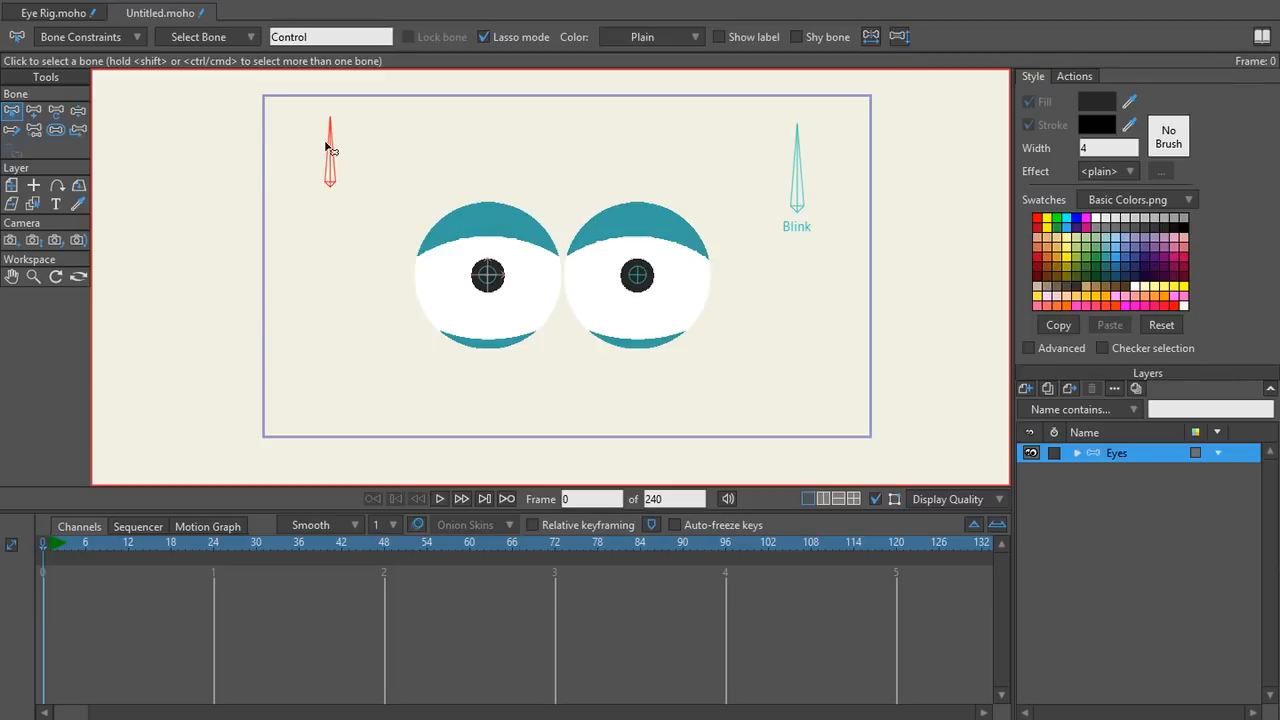
- Set Control as the position control bone of the left pupil's bone B1, with both multipliers at 1
{"action": "left_click", "coordinate": [494, 286]}
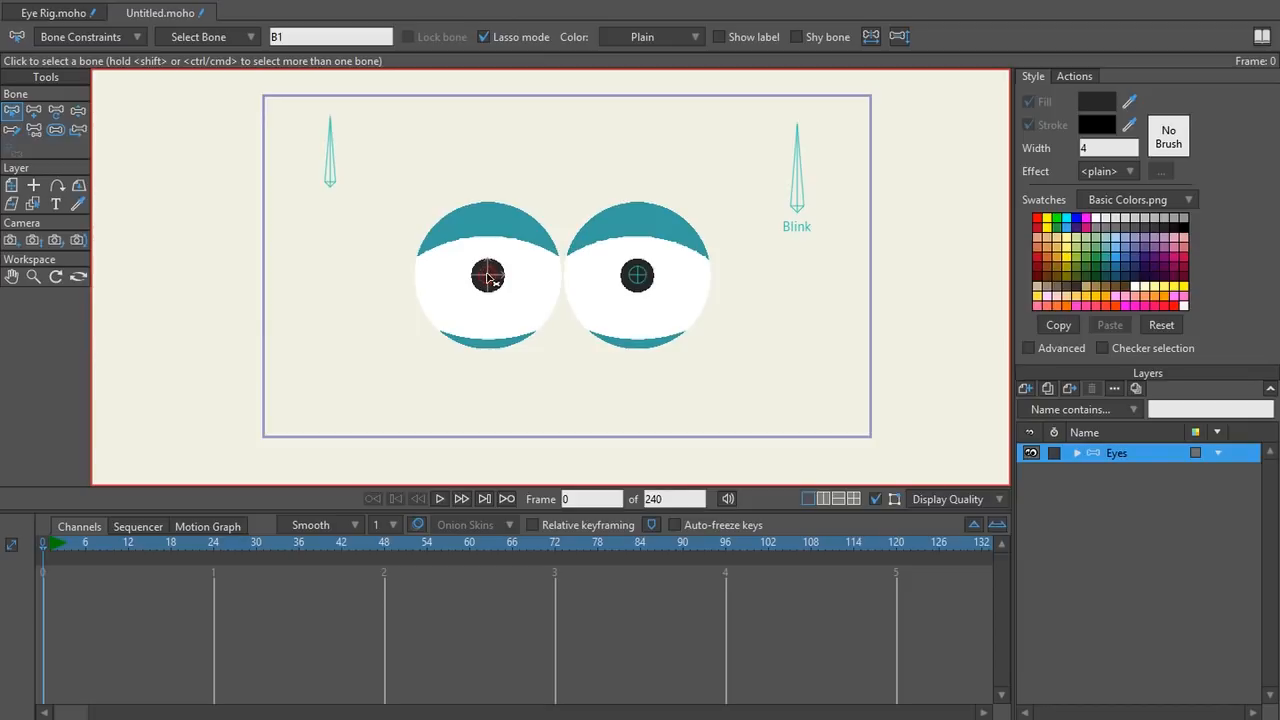
{"action": "left_click", "coordinate": [130, 33]}
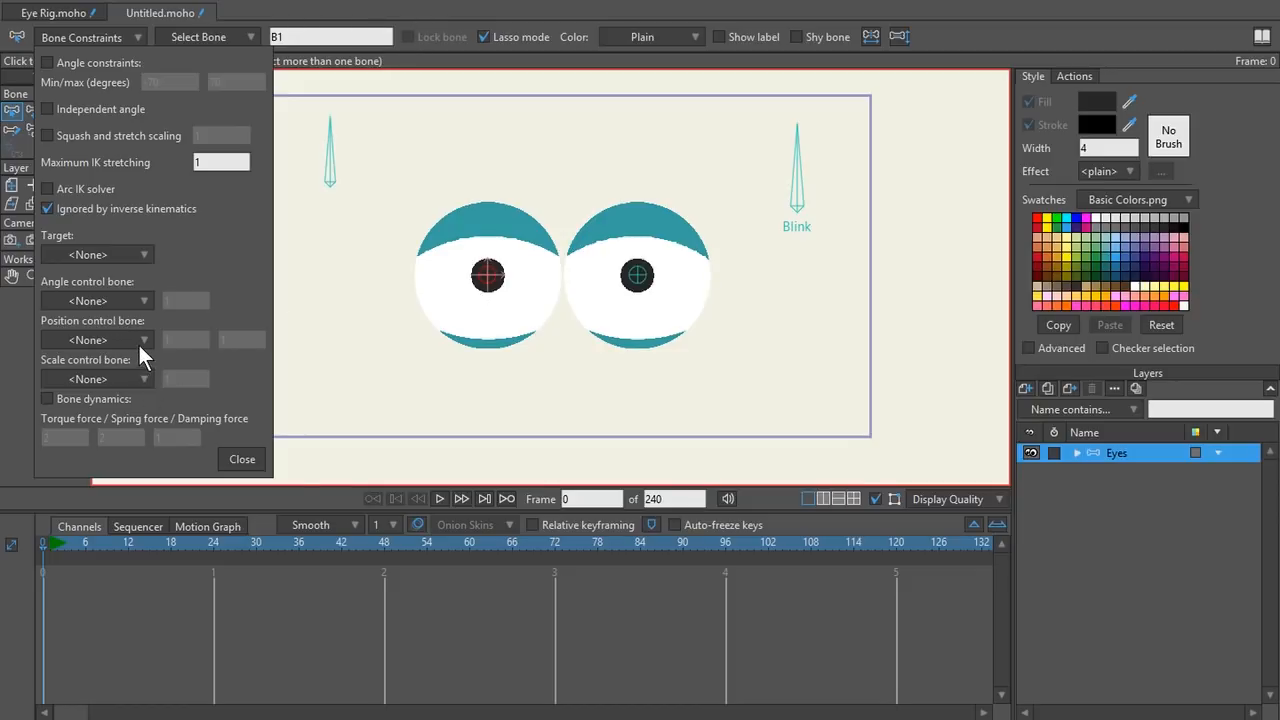
{"action": "left_click", "coordinate": [140, 342]}
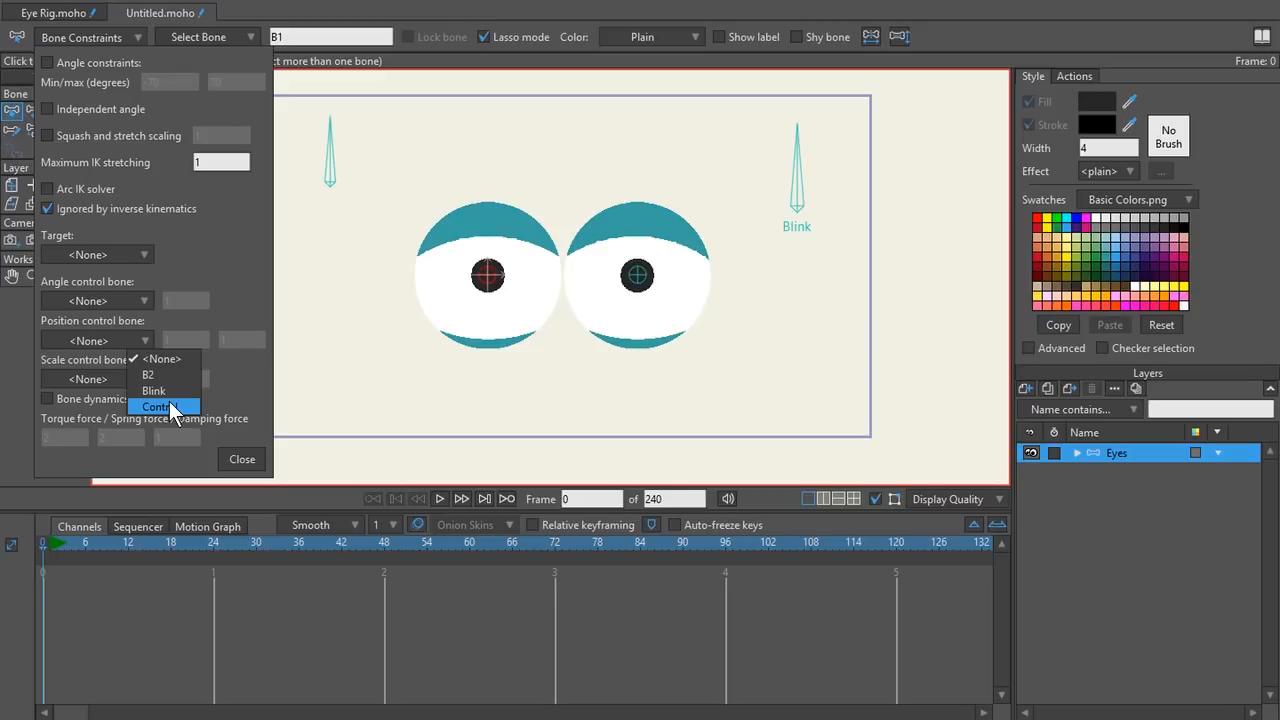
{"action": "left_click", "coordinate": [172, 407]}
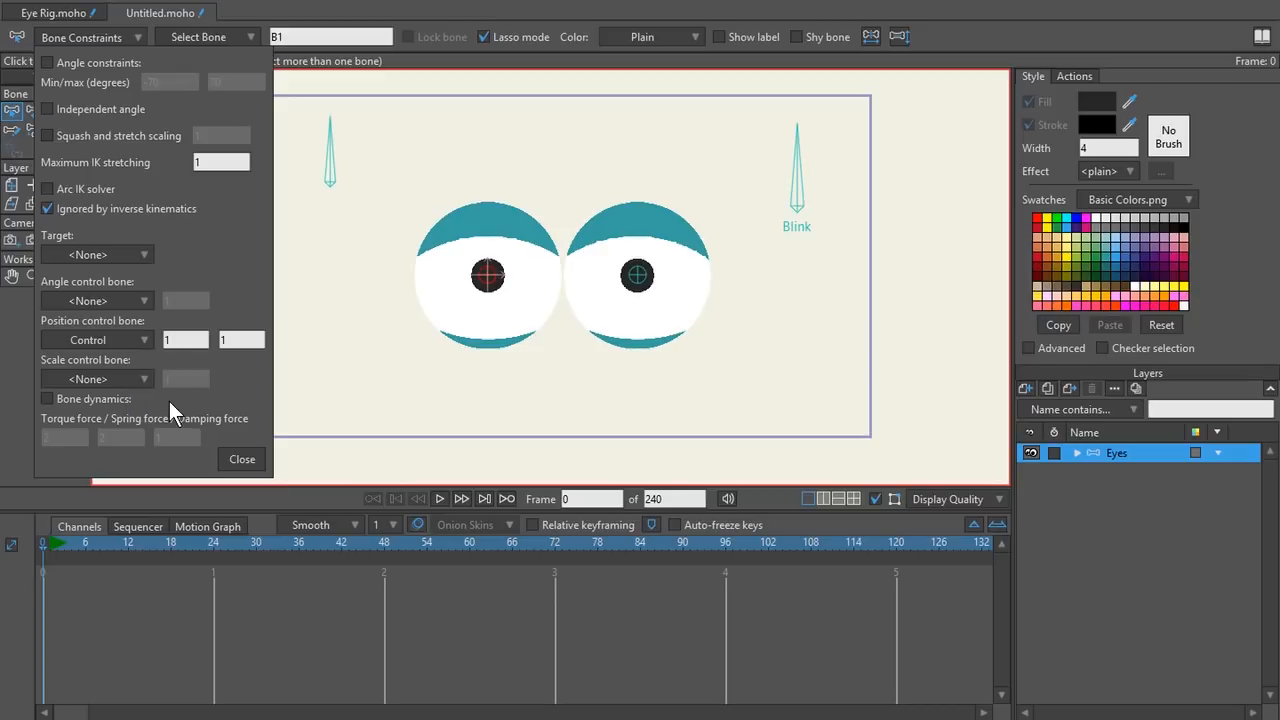
{"action": "left_click", "coordinate": [175, 341]}
{"action": "key", "text": "Tab"}
{"action": "left_click", "coordinate": [206, 341]}
{"action": "type", "text": "2"}
{"action": "left_click", "coordinate": [238, 345]}
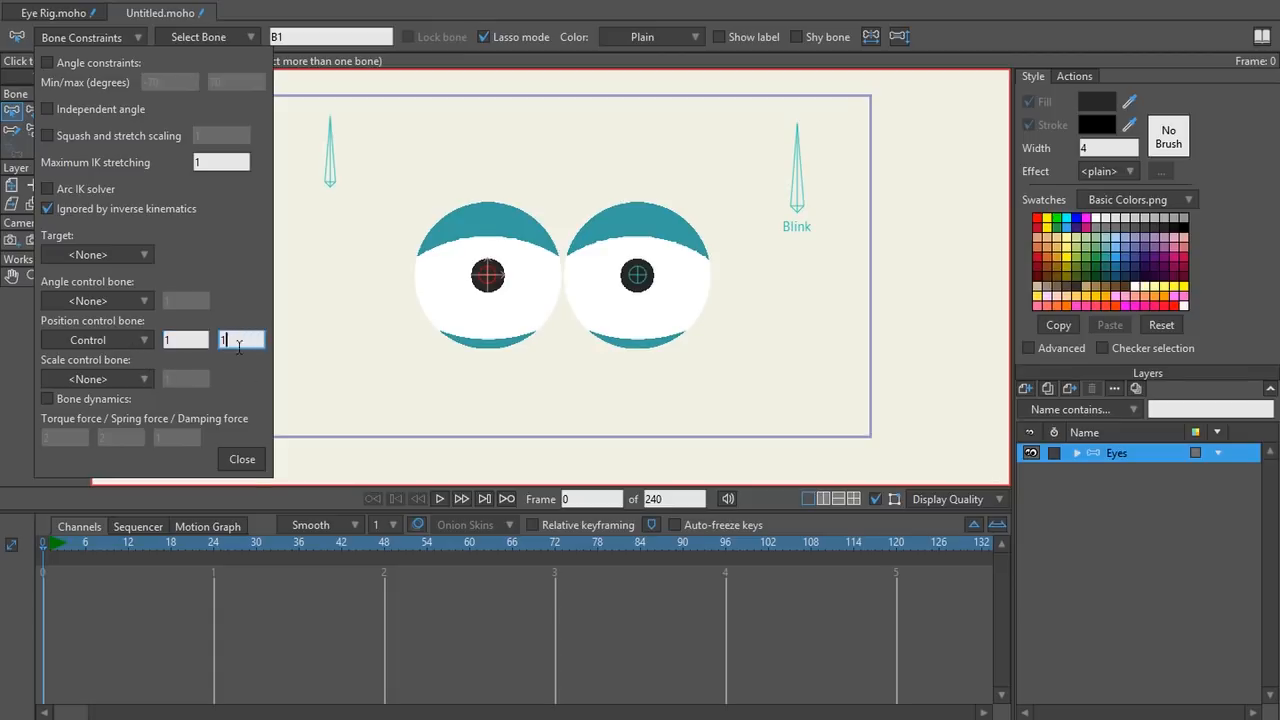
{"action": "left_click", "coordinate": [241, 458]}
- Set Control as the position control bone of the right pupil's bone B2
{"action": "left_click", "coordinate": [635, 279]}
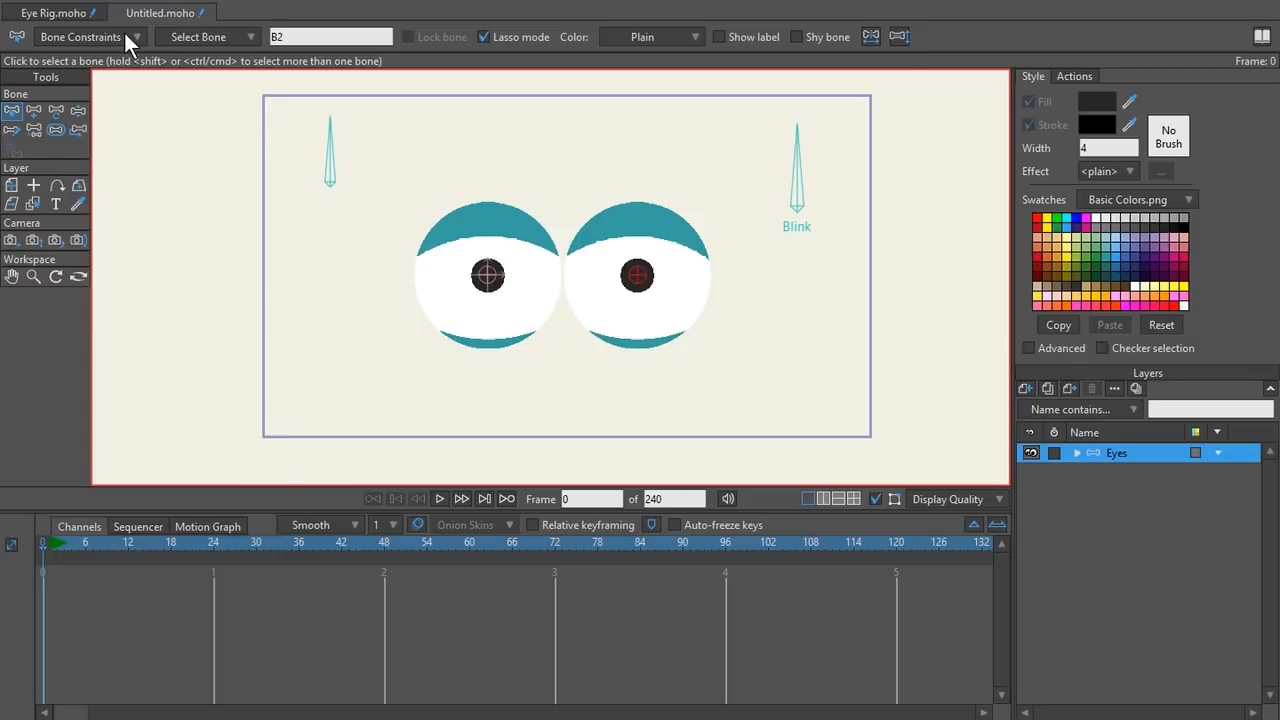
{"action": "left_click", "coordinate": [127, 38]}
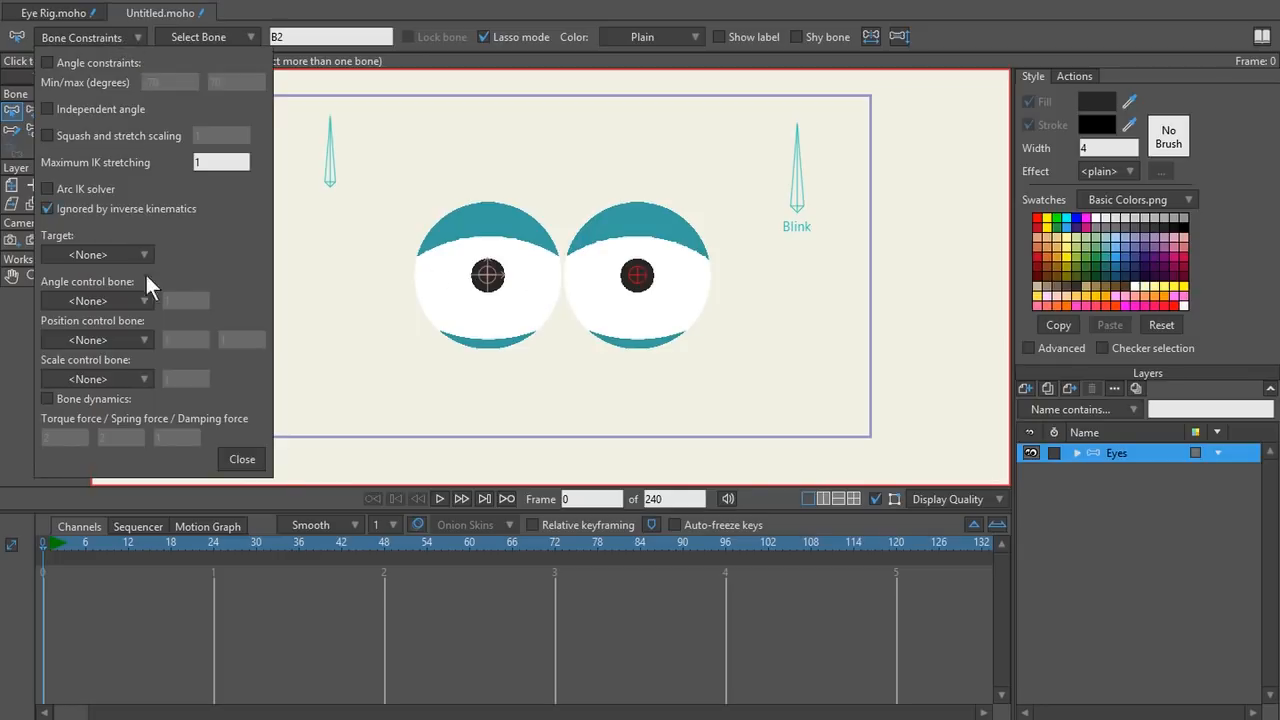
{"action": "left_click", "coordinate": [139, 342]}
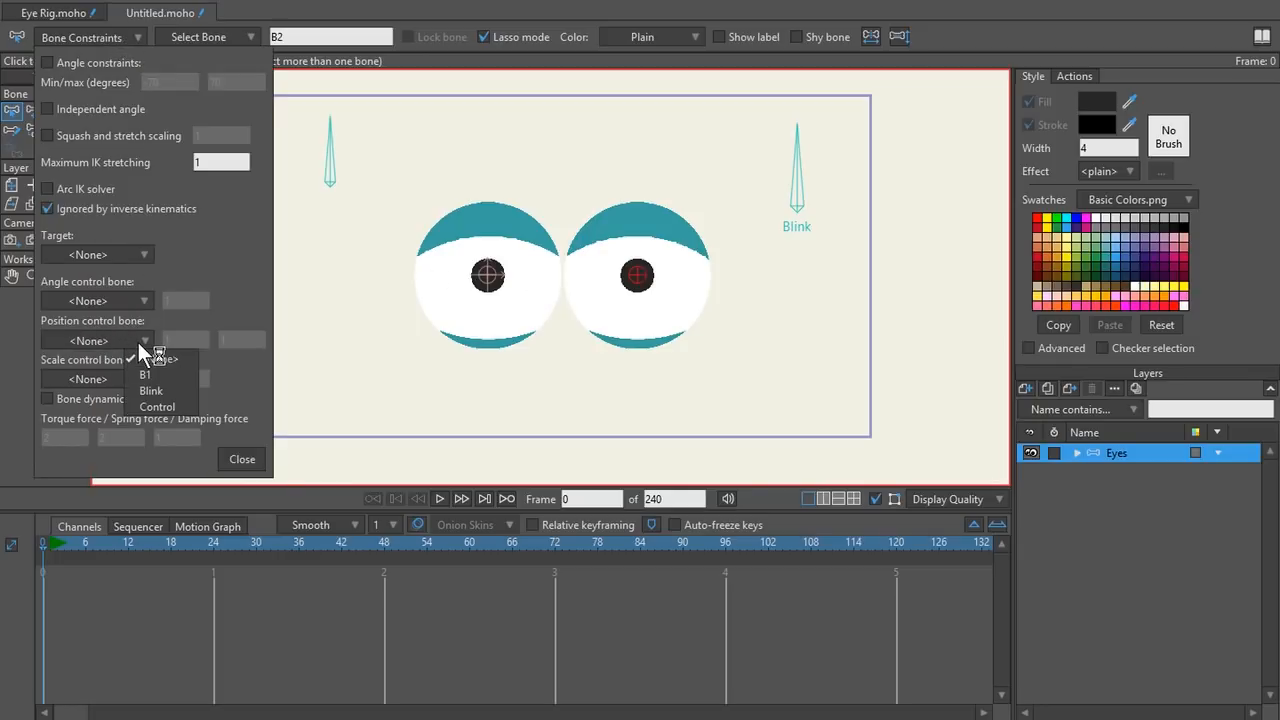
{"action": "left_click", "coordinate": [158, 406]}
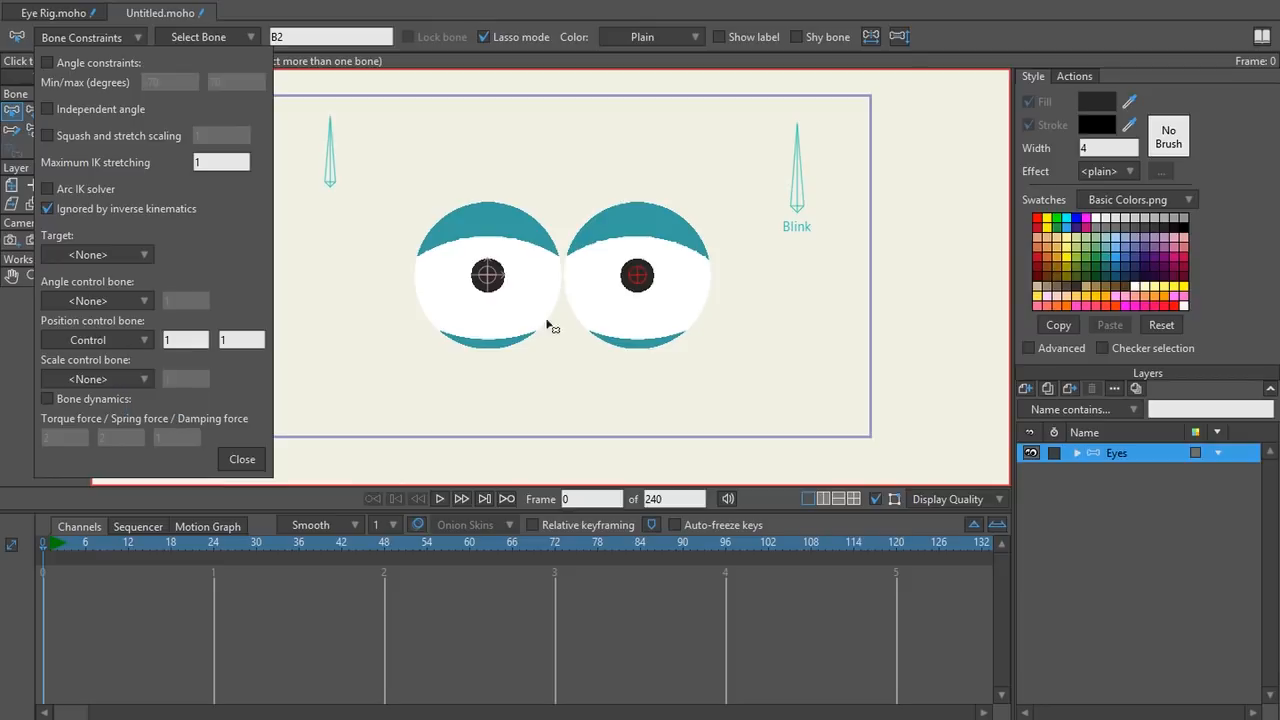
{"action": "left_click", "coordinate": [485, 278]}
{"action": "left_click", "coordinate": [241, 460]}
- Reposition the Control bone on frame 0 to about X -0.32, Y 0.49, just above the left eye
{"action": "key", "text": "t"}
{"action": "left_click_drag", "start_coordinate": [329, 182], "coordinate": [419, 209]}
{"action": "key", "text": "ctrl+z"}
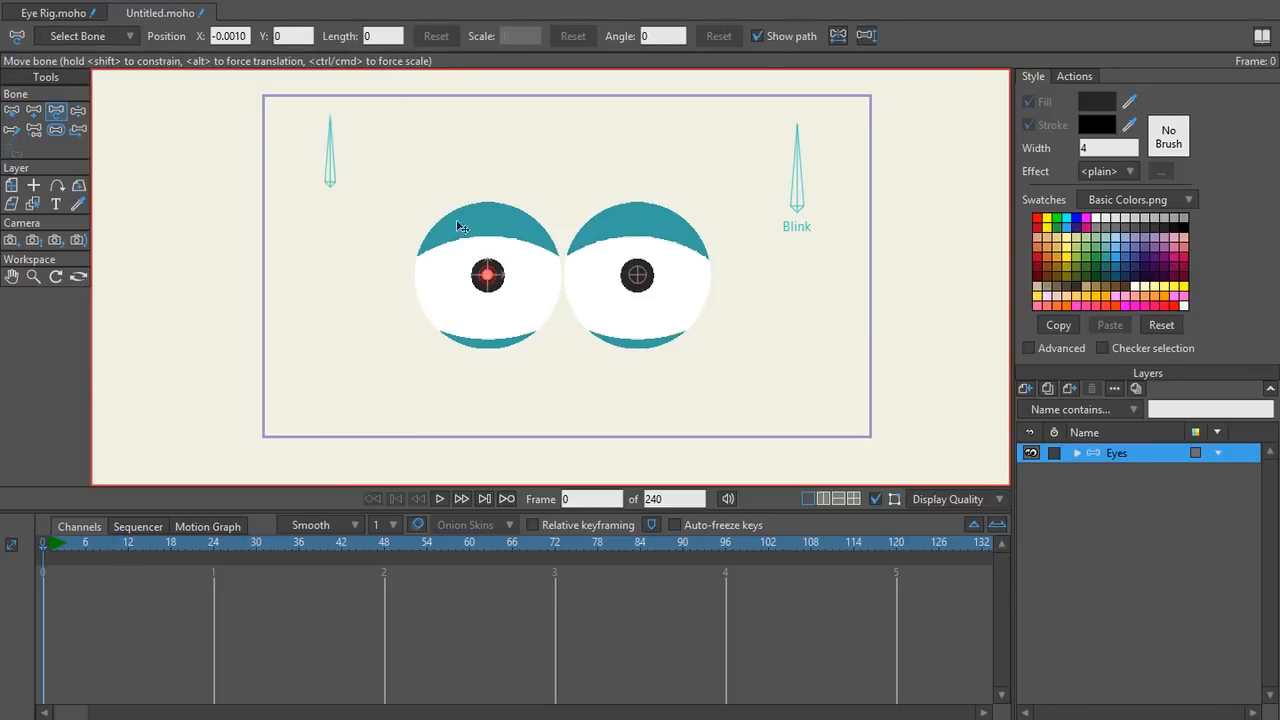
{"action": "mouse_move", "coordinate": [331, 185]}
{"action": "left_mouse_down"}
{"action": "mouse_move", "coordinate": [371, 180]}
{"action": "mouse_move", "coordinate": [374, 200]}
{"action": "mouse_move", "coordinate": [339, 185]}
{"action": "left_mouse_up"}
{"action": "key", "text": "ctrl+z"}
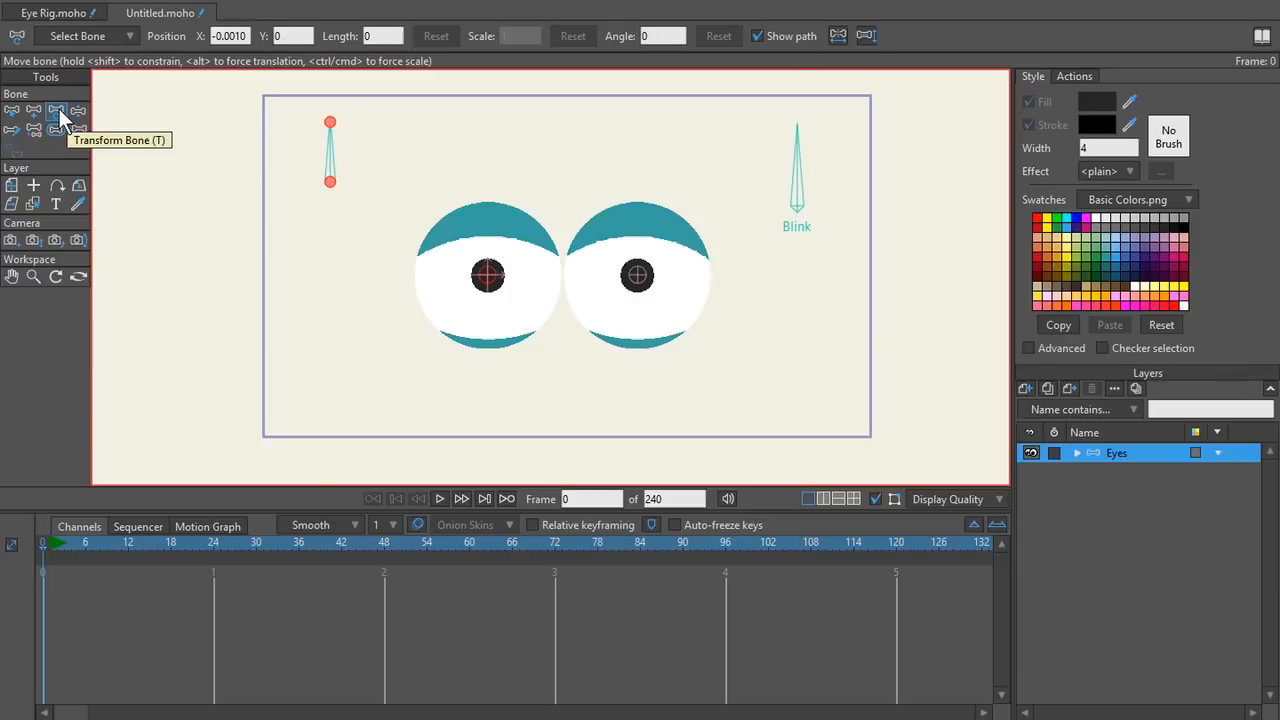
{"action": "left_click_drag", "start_coordinate": [334, 187], "coordinate": [356, 208]}
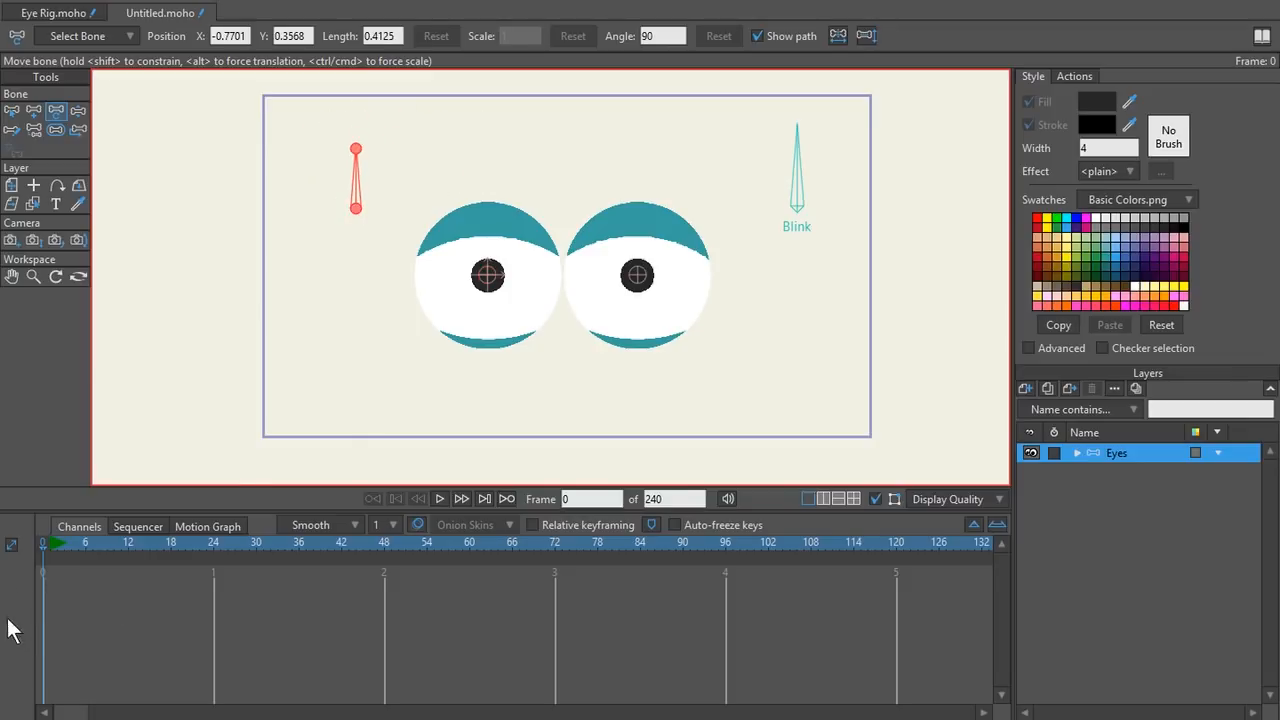
{"action": "key", "text": "ctrl+z"}
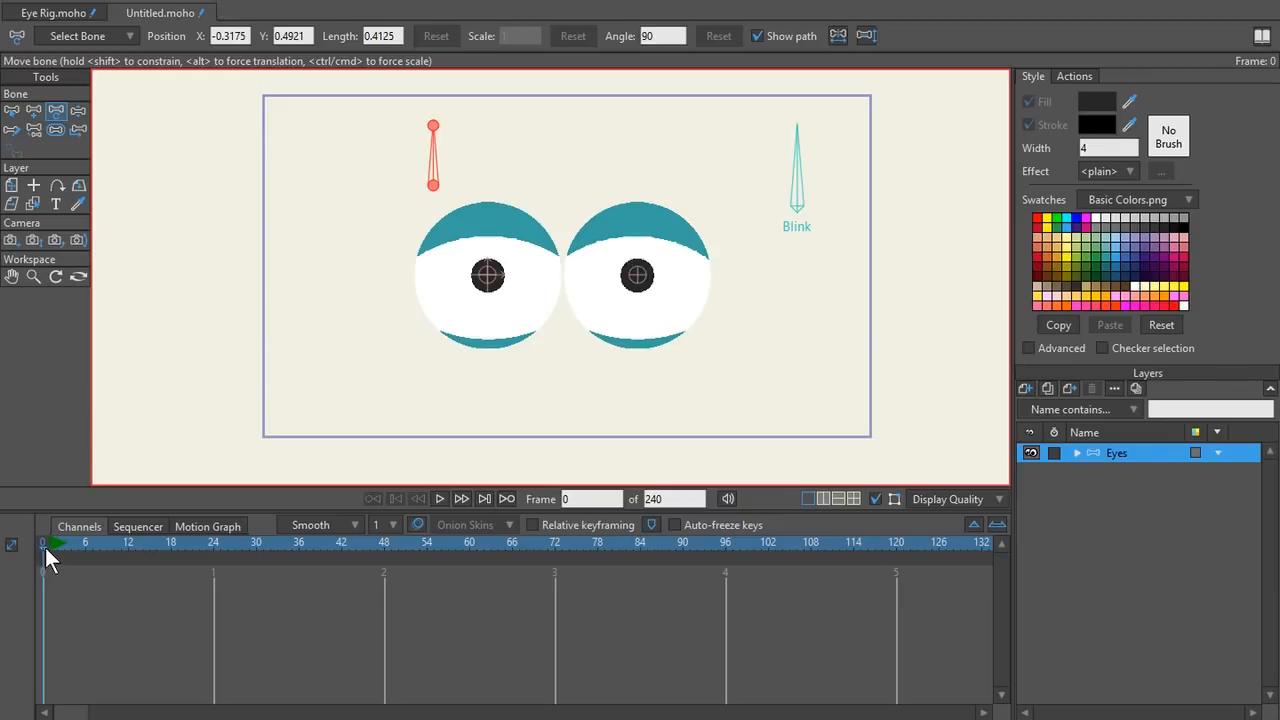
- Test the pupil rig on frame 1 by moving the Control bone, and select the Blink bone
{"action": "left_click", "coordinate": [52, 547]}
{"action": "mouse_move", "coordinate": [435, 195]}
{"action": "left_mouse_down"}
{"action": "mouse_move", "coordinate": [386, 206]}
{"action": "mouse_move", "coordinate": [417, 171]}
{"action": "mouse_move", "coordinate": [500, 194]}
{"action": "mouse_move", "coordinate": [418, 220]}
{"action": "mouse_move", "coordinate": [434, 190]}
{"action": "mouse_move", "coordinate": [430, 200]}
{"action": "mouse_move", "coordinate": [408, 182]}
{"action": "mouse_move", "coordinate": [489, 182]}
{"action": "mouse_move", "coordinate": [380, 200]}
{"action": "mouse_move", "coordinate": [446, 127]}
{"action": "mouse_move", "coordinate": [486, 211]}
{"action": "mouse_move", "coordinate": [349, 234]}
{"action": "mouse_move", "coordinate": [389, 245]}
{"action": "mouse_move", "coordinate": [503, 186]}
{"action": "mouse_move", "coordinate": [486, 170]}
{"action": "mouse_move", "coordinate": [379, 172]}
{"action": "mouse_move", "coordinate": [491, 186]}
{"action": "mouse_move", "coordinate": [424, 203]}
{"action": "mouse_move", "coordinate": [409, 229]}
{"action": "mouse_move", "coordinate": [474, 211]}
{"action": "mouse_move", "coordinate": [360, 220]}
{"action": "mouse_move", "coordinate": [383, 174]}
{"action": "mouse_move", "coordinate": [400, 171]}
{"action": "mouse_move", "coordinate": [377, 180]}
{"action": "mouse_move", "coordinate": [400, 203]}
{"action": "mouse_move", "coordinate": [410, 190]}
{"action": "left_mouse_up"}
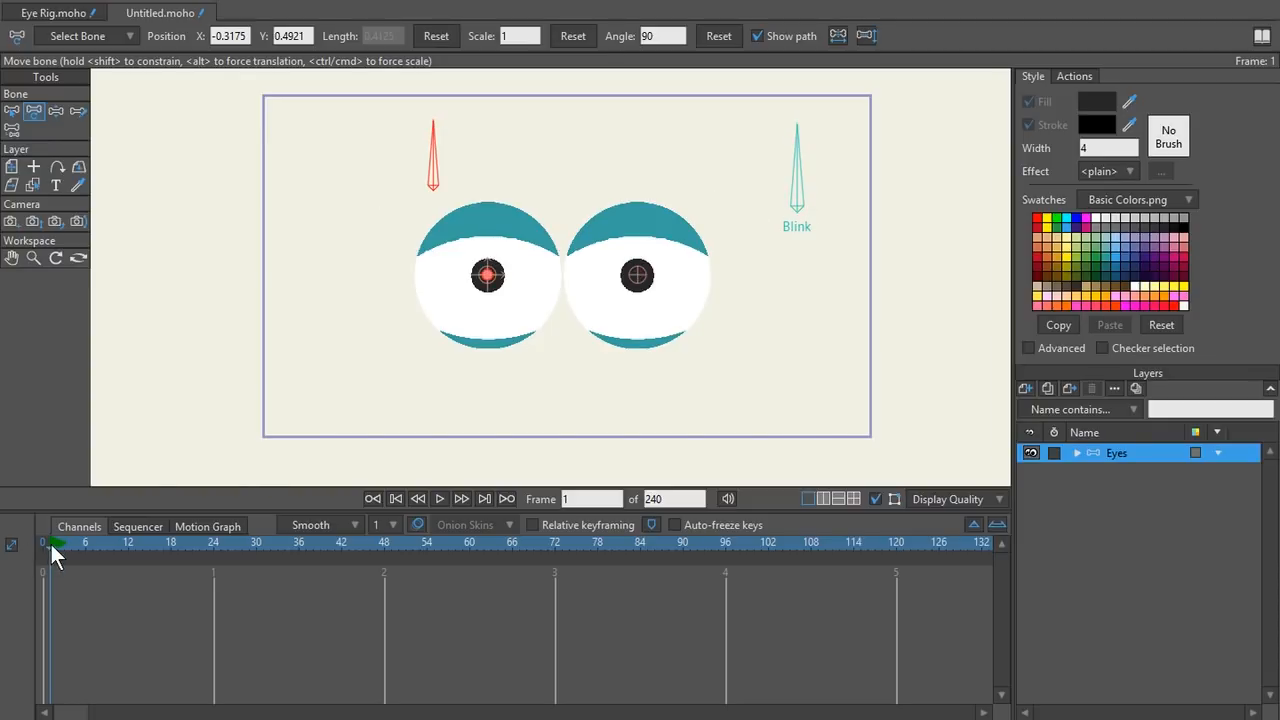
{"action": "left_click", "coordinate": [794, 184]}
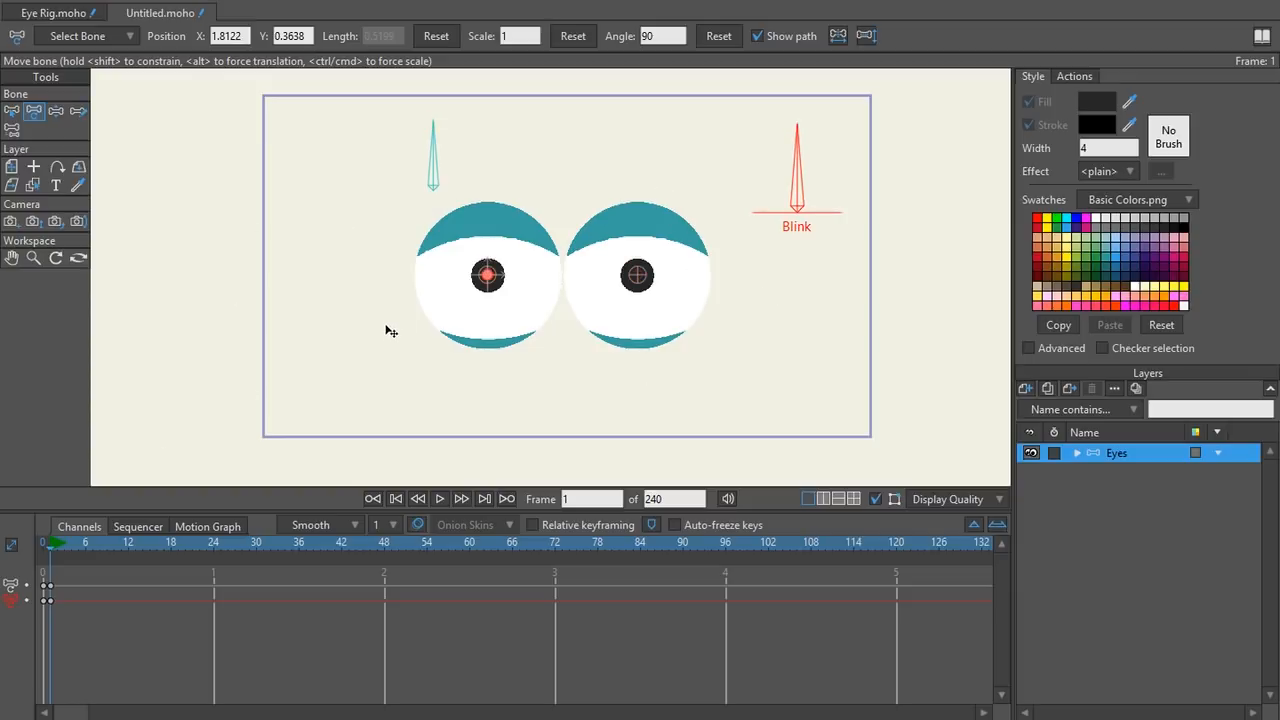
{"action": "key", "text": "z"}
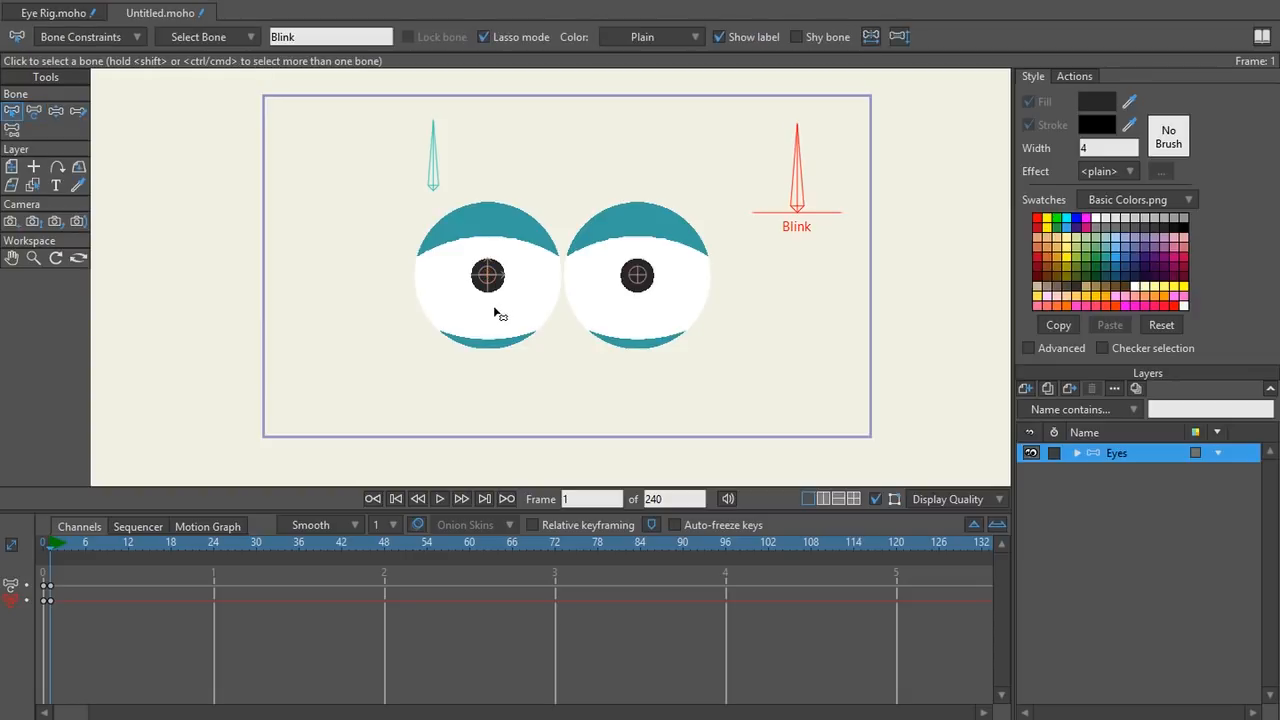
- Return to frame 0 and hide the two pupil bones B1 and B2
{"action": "left_click", "coordinate": [33, 547]}
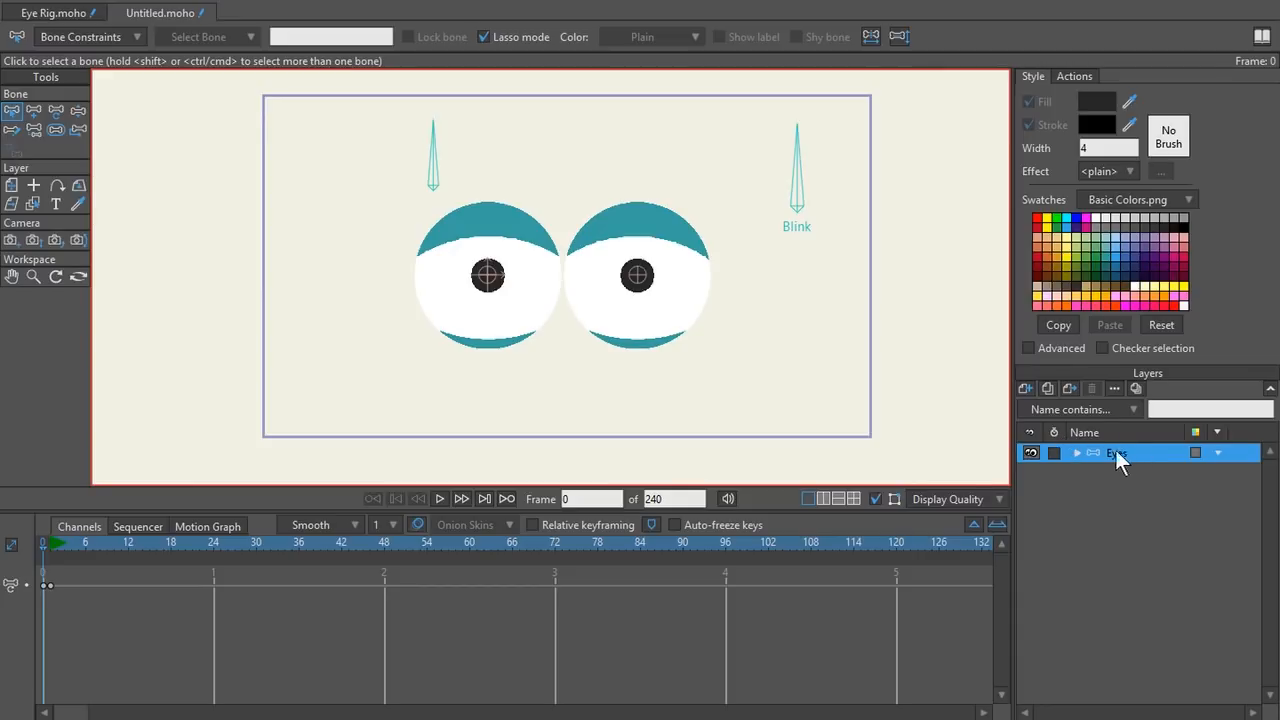
{"action": "scroll", "coordinate": [589, 283], "scroll_direction": "up", "scroll_amount": 1}
{"action": "left_click", "coordinate": [468, 275]}
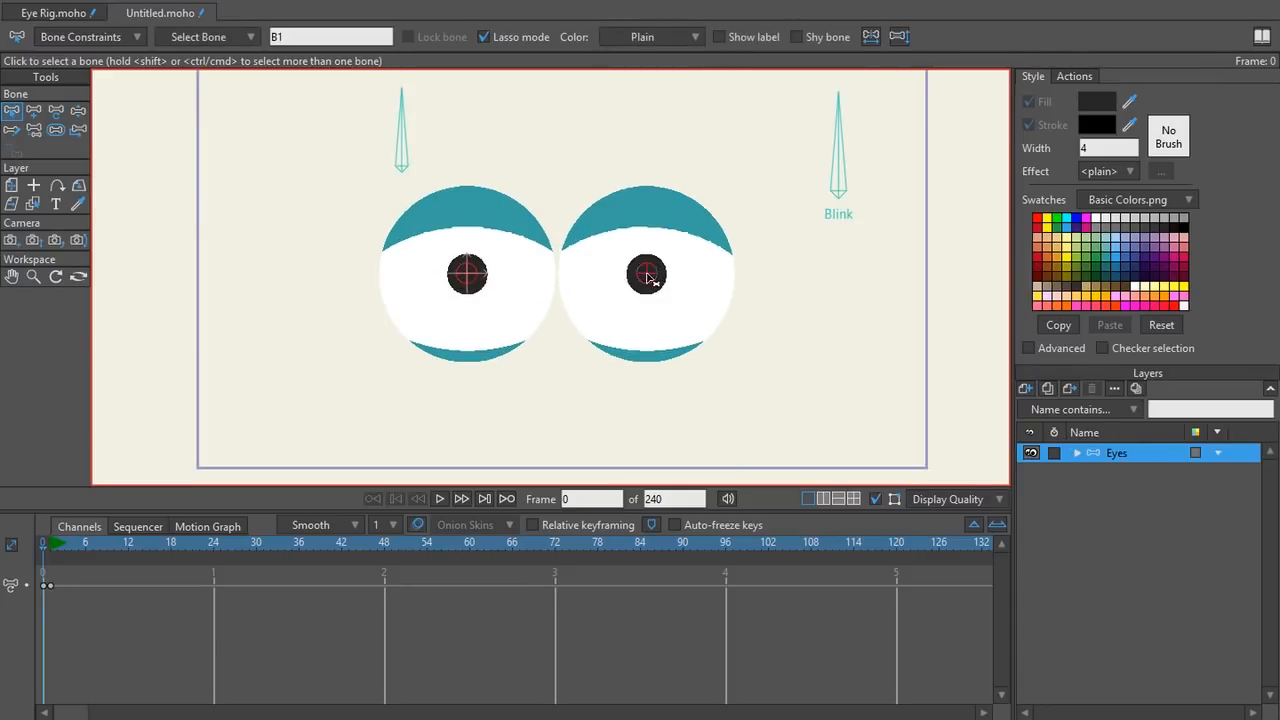
{"action": "left_click", "coordinate": [133, 3]}
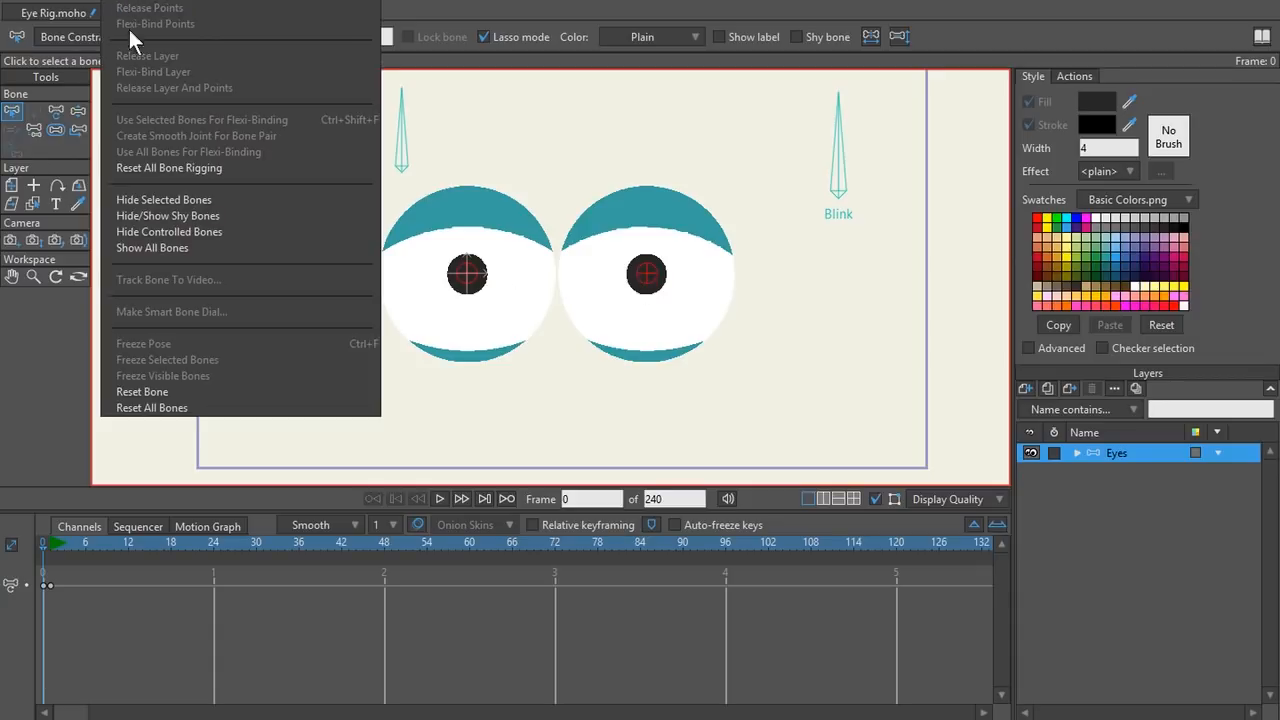
{"action": "left_click", "coordinate": [202, 231]}
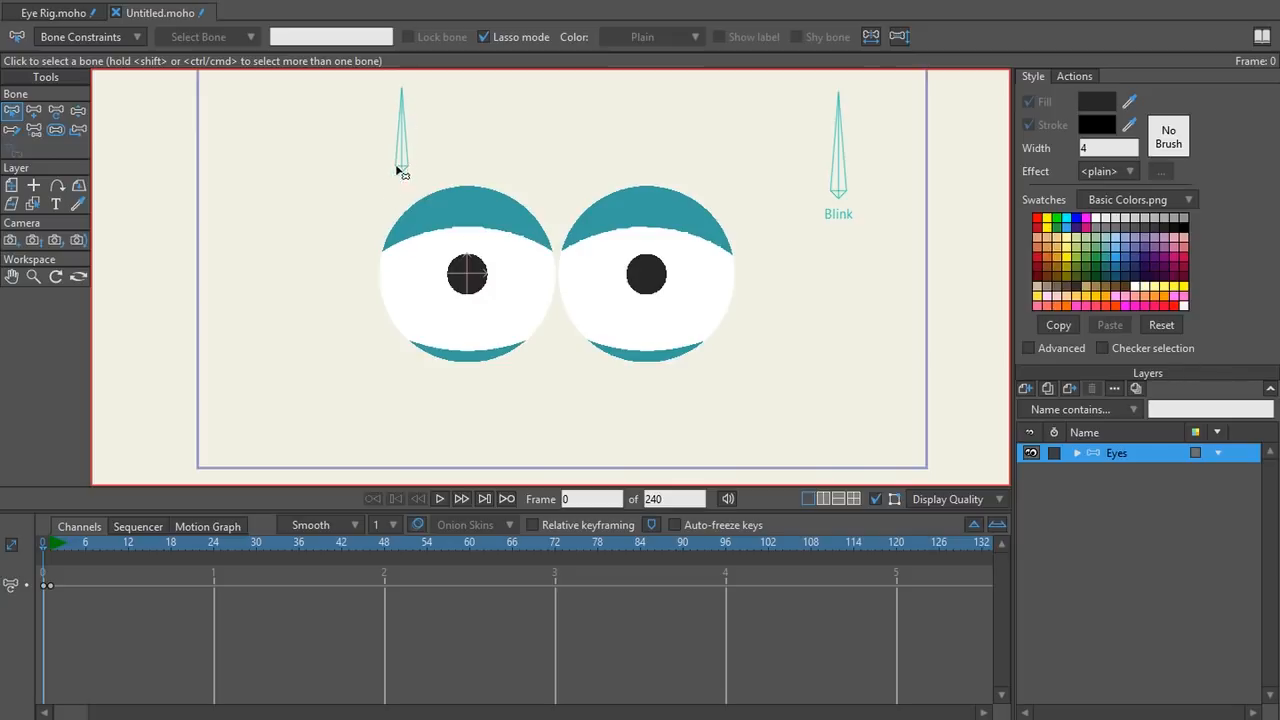
- On frame 1, select both visible bones and reset their position and scale to set starting keyframes
{"action": "left_click", "coordinate": [48, 543]}
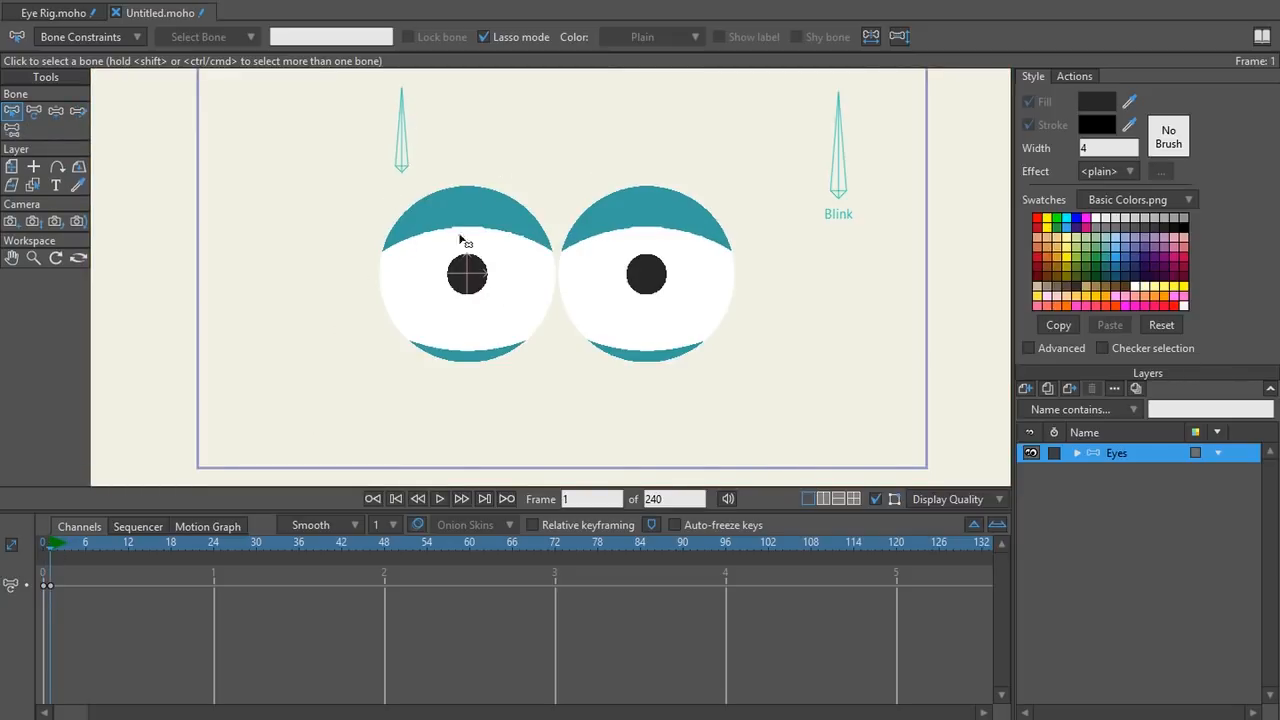
{"action": "key", "text": "ctrl+a"}
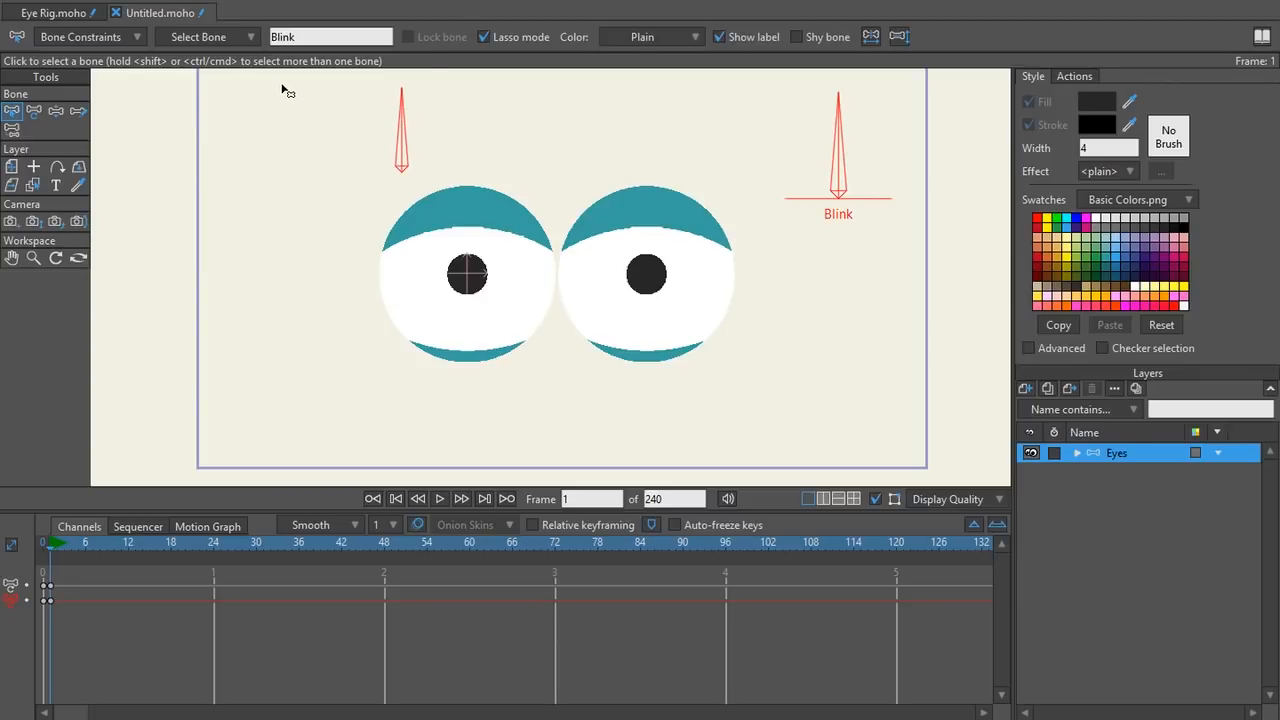
{"action": "key", "text": "t"}
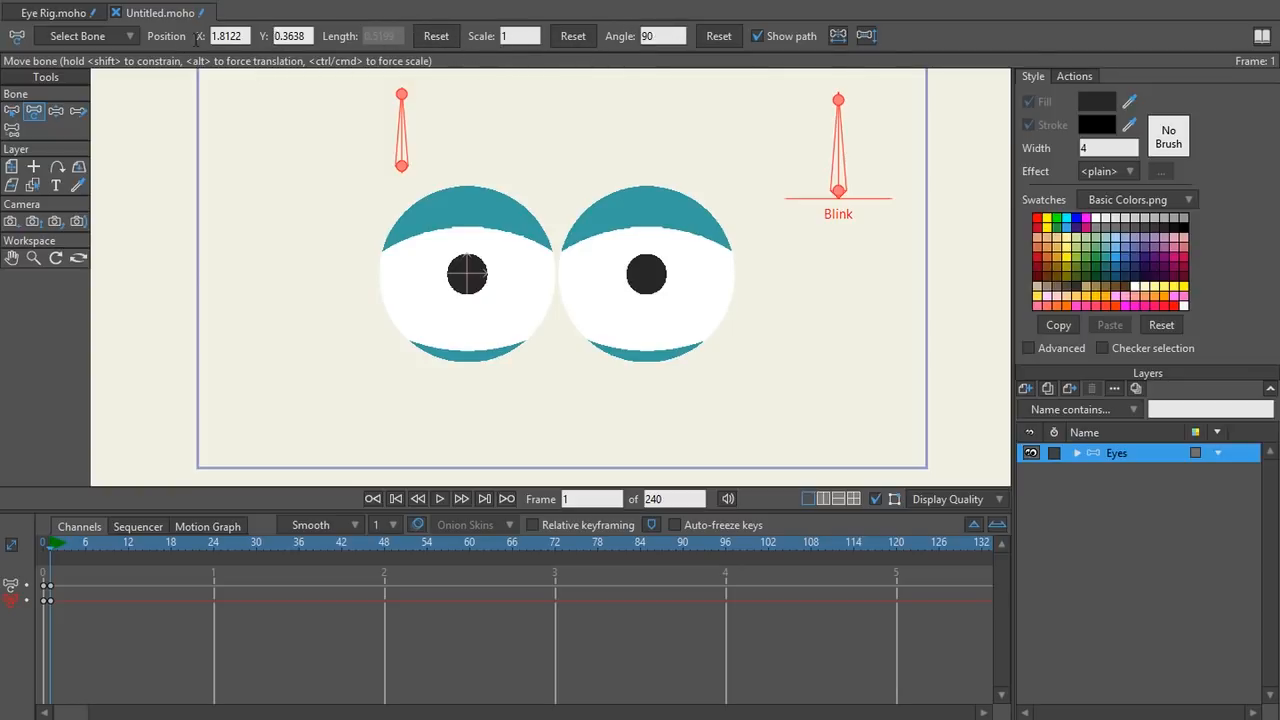
{"action": "left_click", "coordinate": [439, 34]}
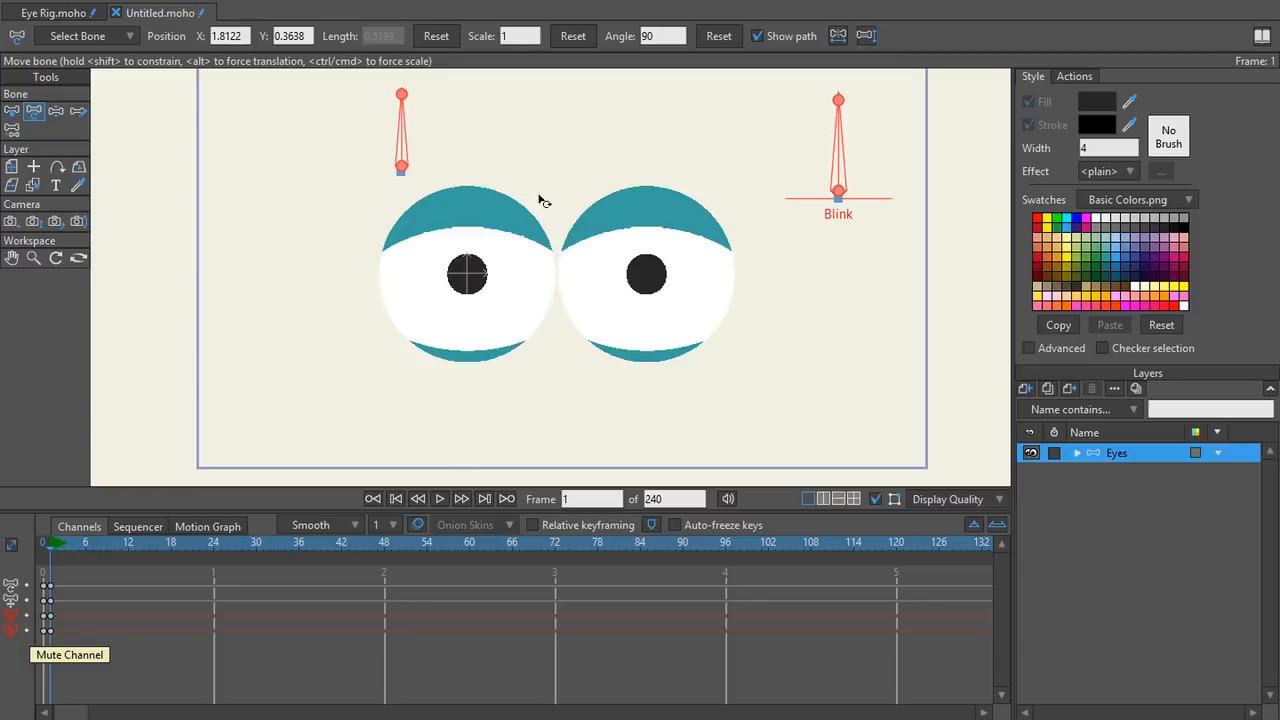
{"action": "left_click", "coordinate": [578, 38]}
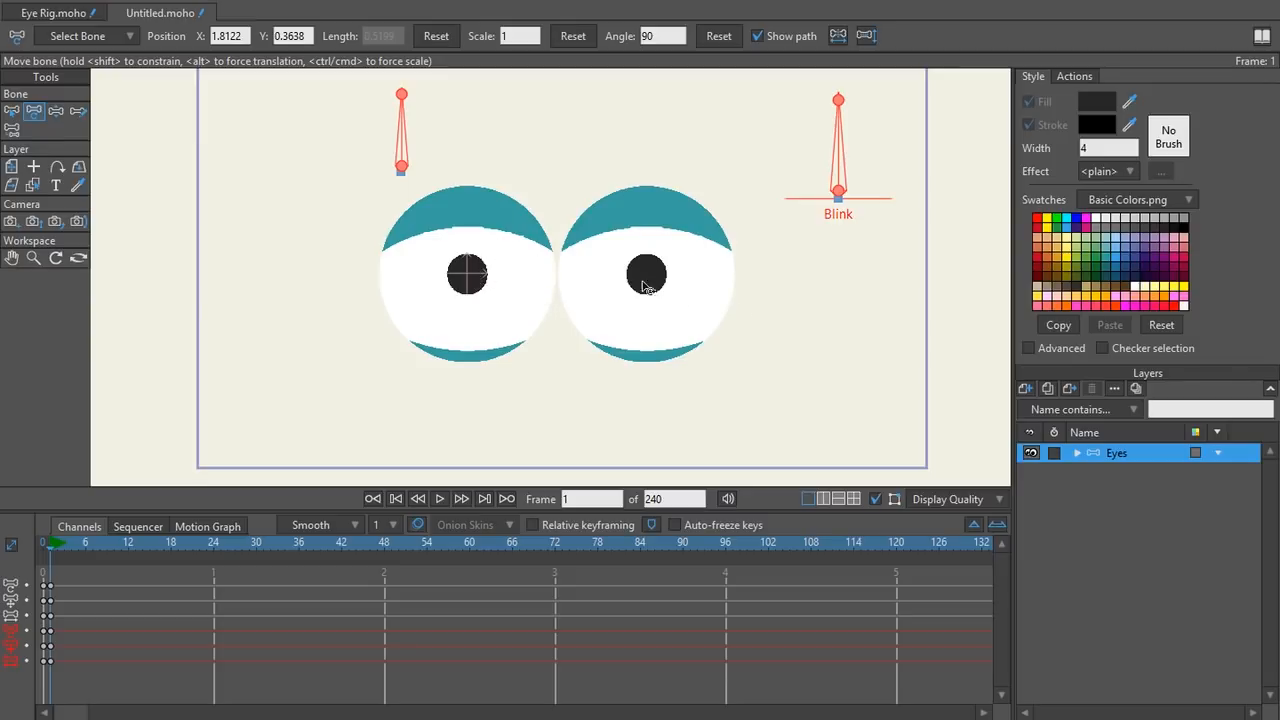
- Reset the point transforms of both eyes' Pupil layers on frame 1, and return to the collapsed Eyes bone layer
{"action": "left_click", "coordinate": [474, 289], "text": "ctrl+alt"}
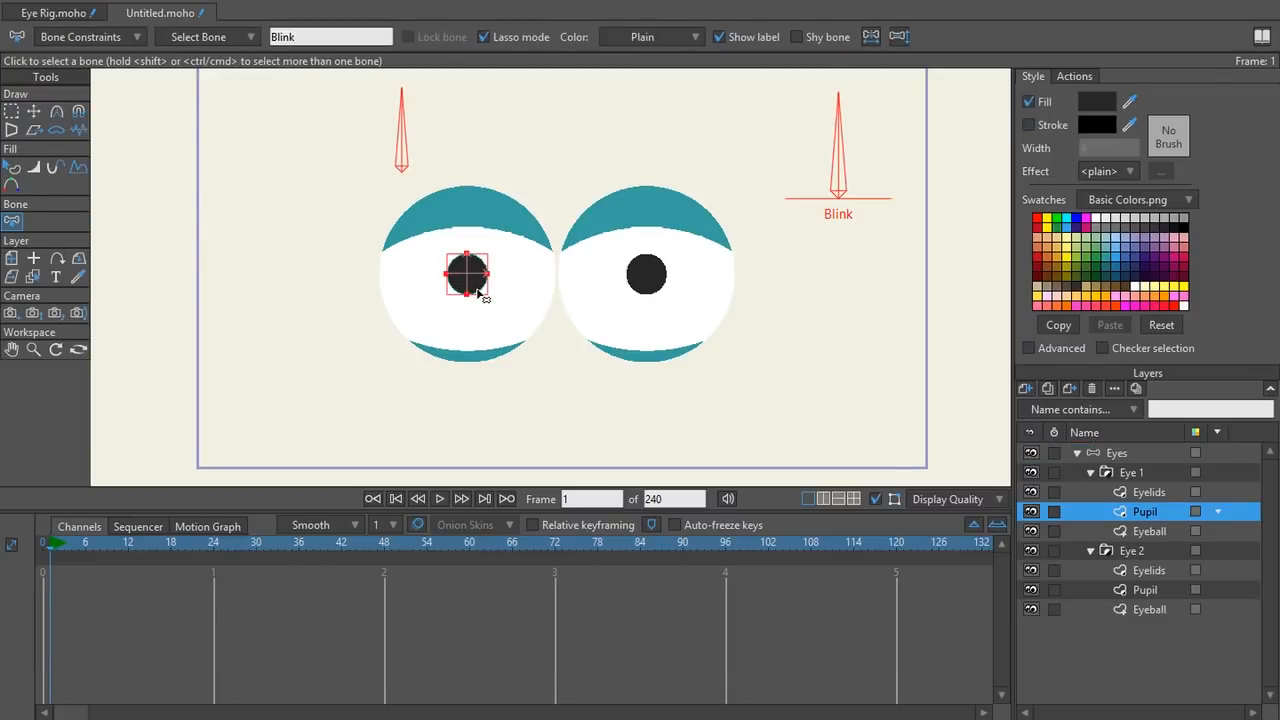
{"action": "key", "text": "t"}
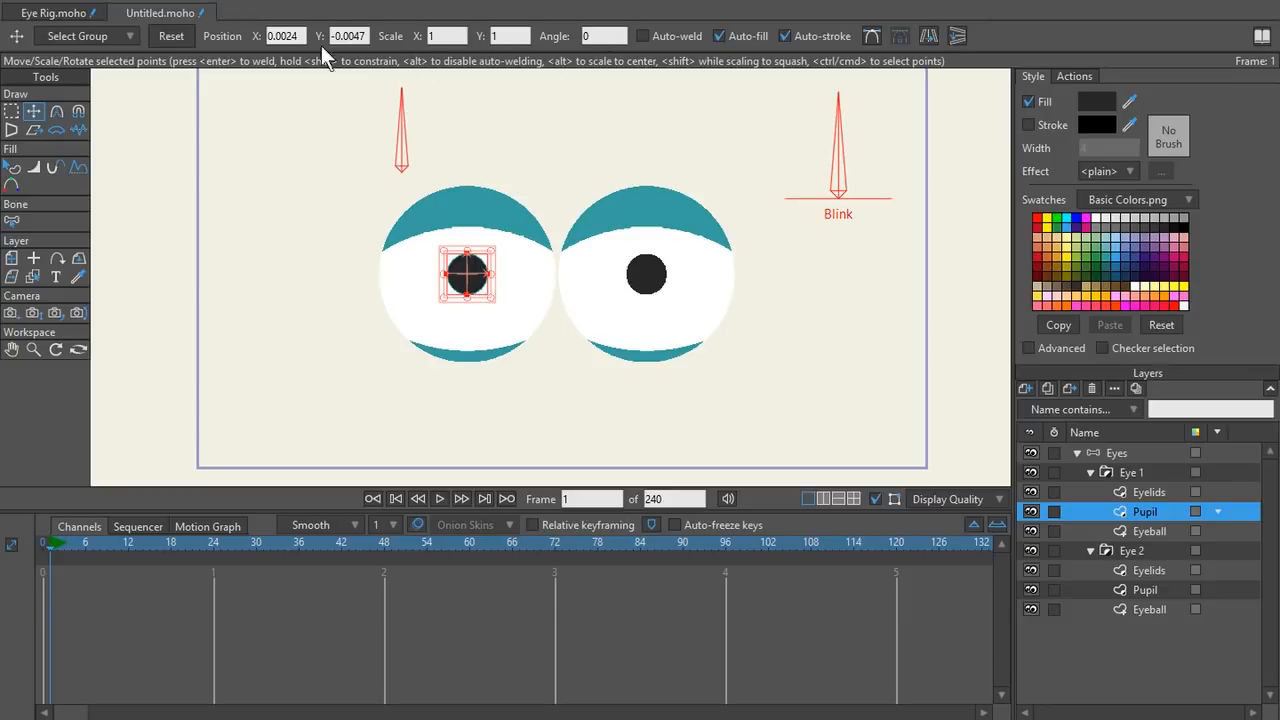
{"action": "left_click", "coordinate": [171, 38]}
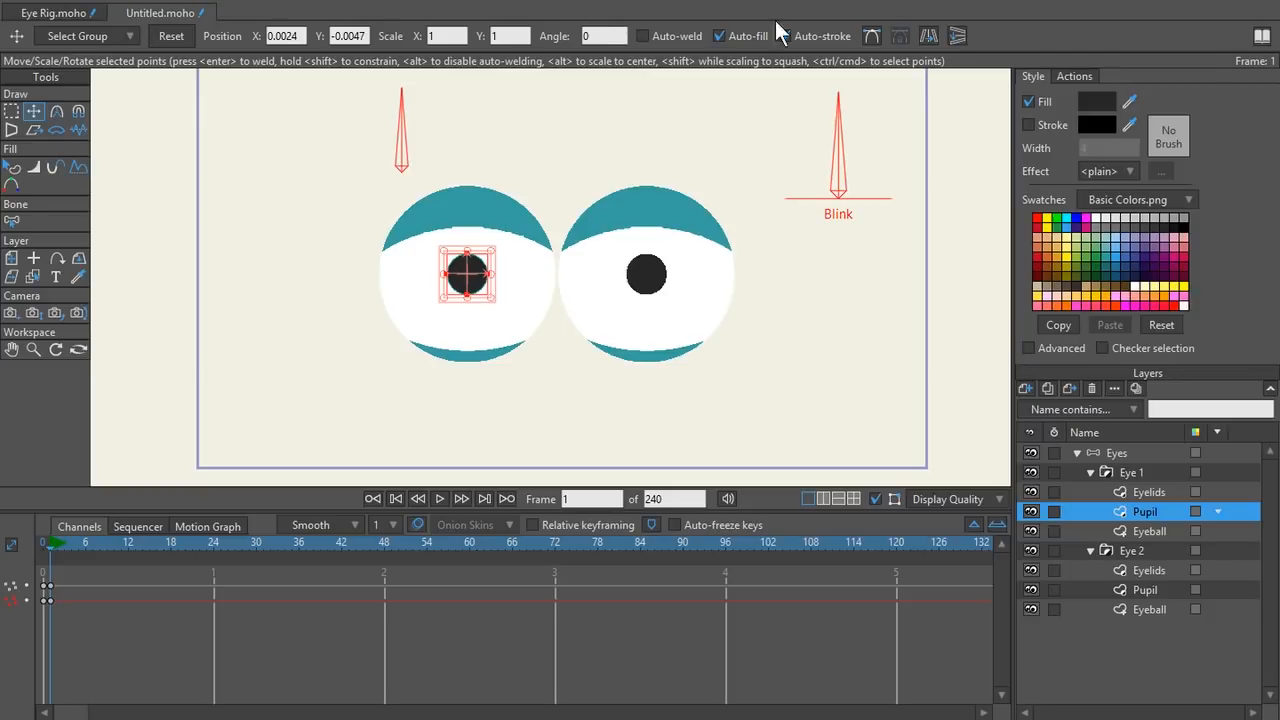
{"action": "left_click", "coordinate": [660, 298]}
{"action": "left_click", "coordinate": [172, 38]}
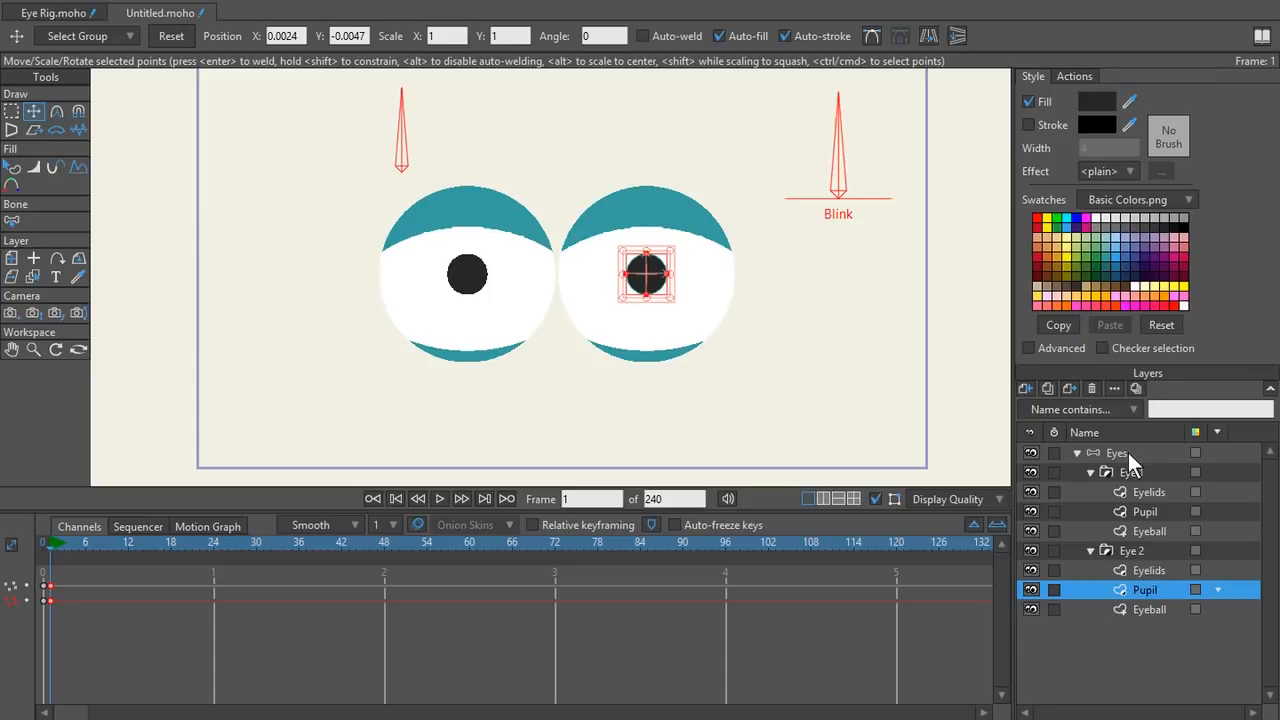
{"action": "left_click", "coordinate": [1072, 453]}
{"action": "left_click", "coordinate": [1077, 453]}
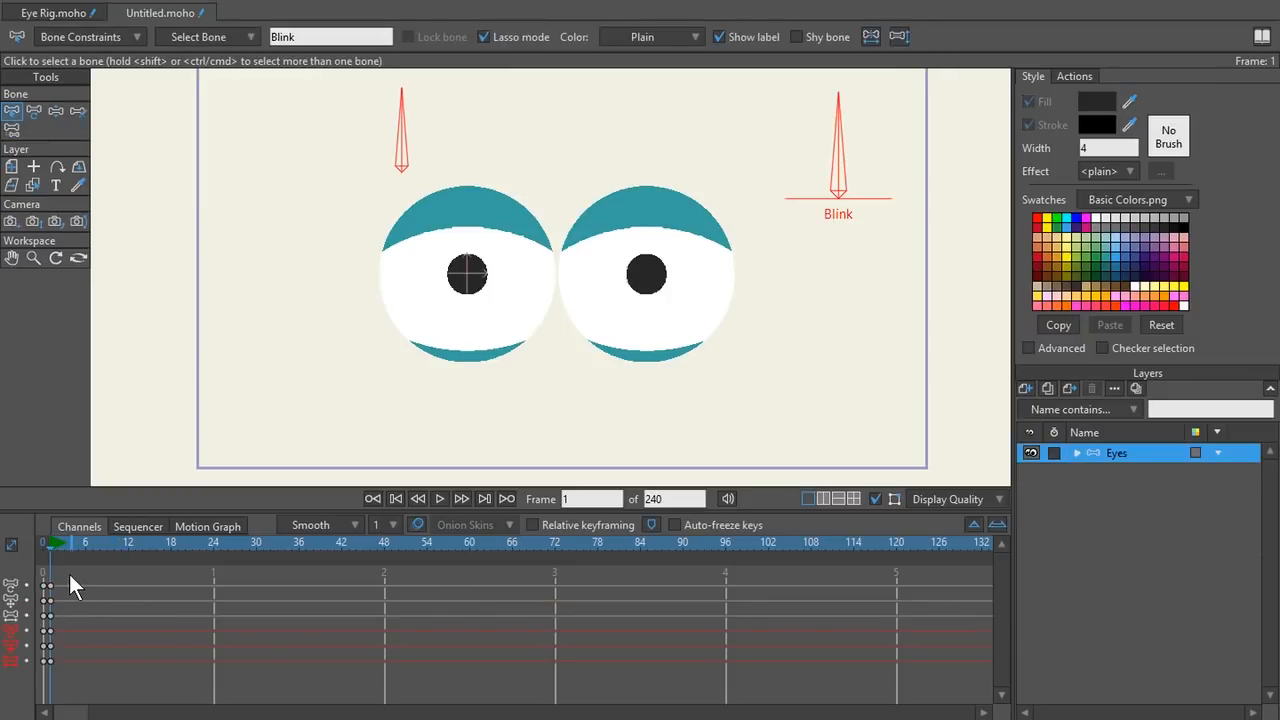
- Go to frame 24 and delete the Control bone's angle and scale keyframes, keeping only its translation channel
{"action": "left_click", "coordinate": [121, 553]}
{"action": "left_click", "coordinate": [214, 543]}
{"action": "left_click", "coordinate": [846, 346]}
{"action": "left_click", "coordinate": [843, 189]}
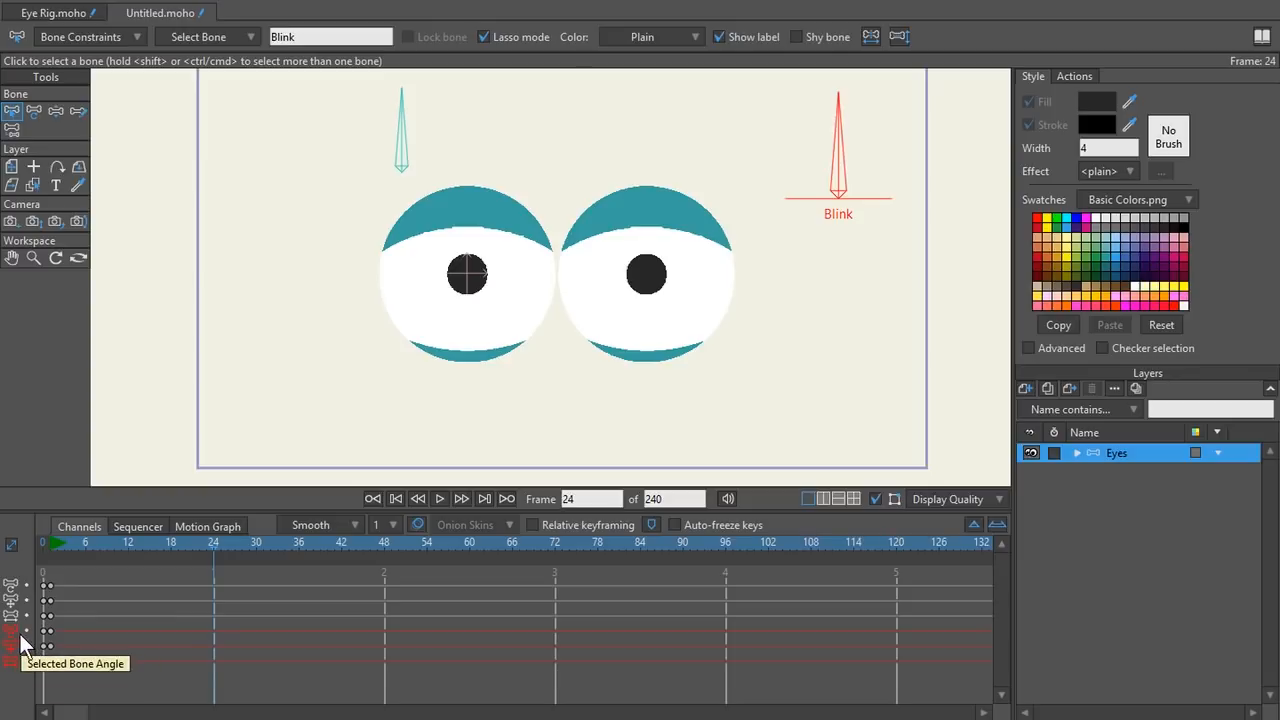
{"action": "left_click", "coordinate": [285, 351]}
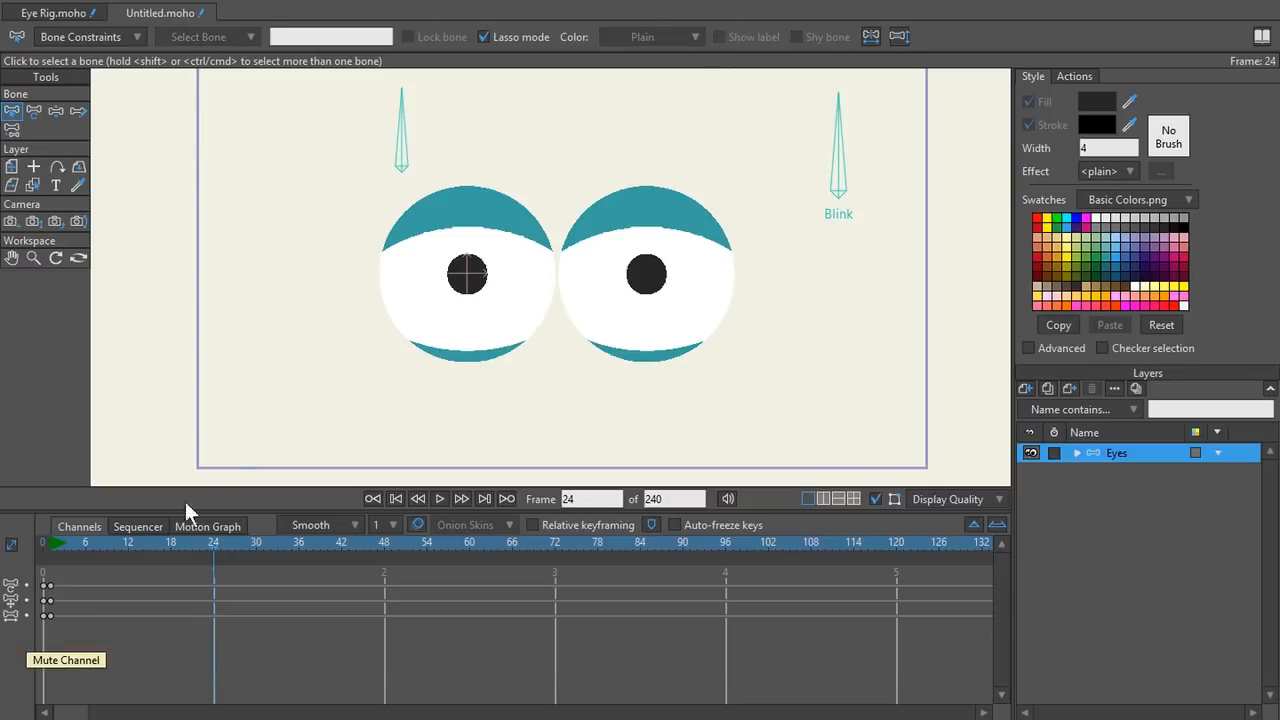
{"action": "left_click", "coordinate": [403, 161]}
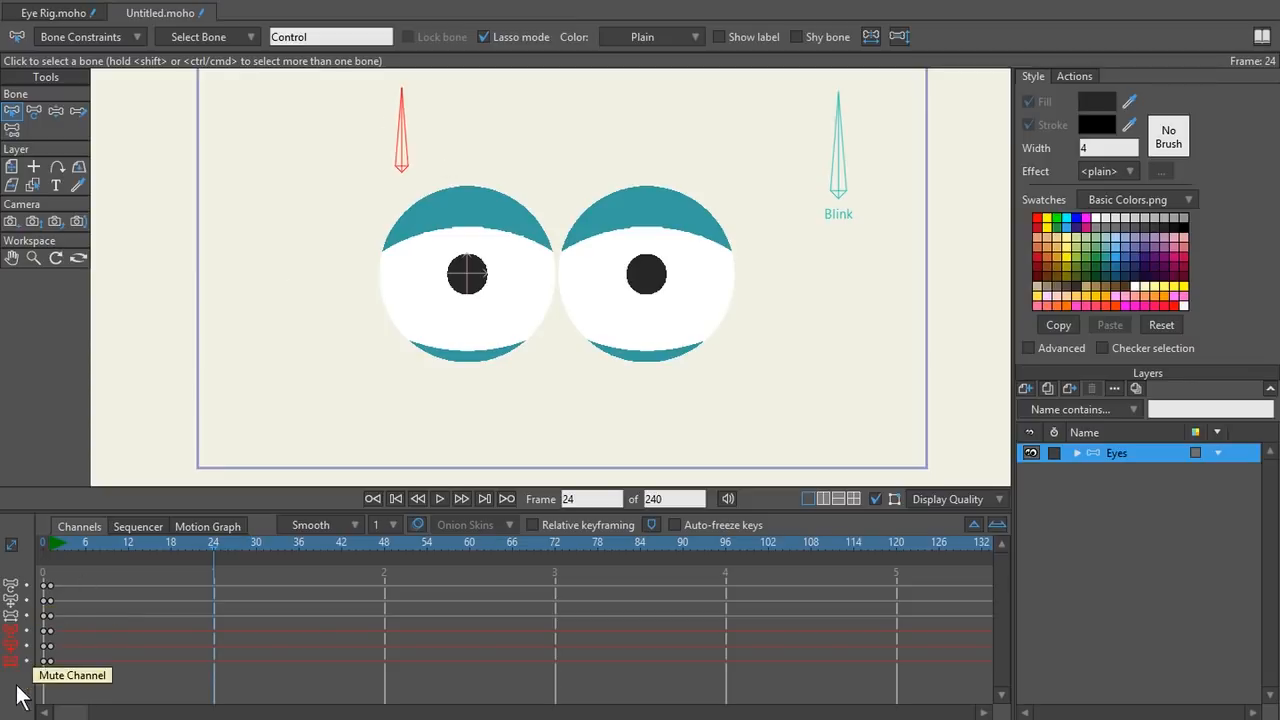
{"action": "left_click", "coordinate": [13, 633]}
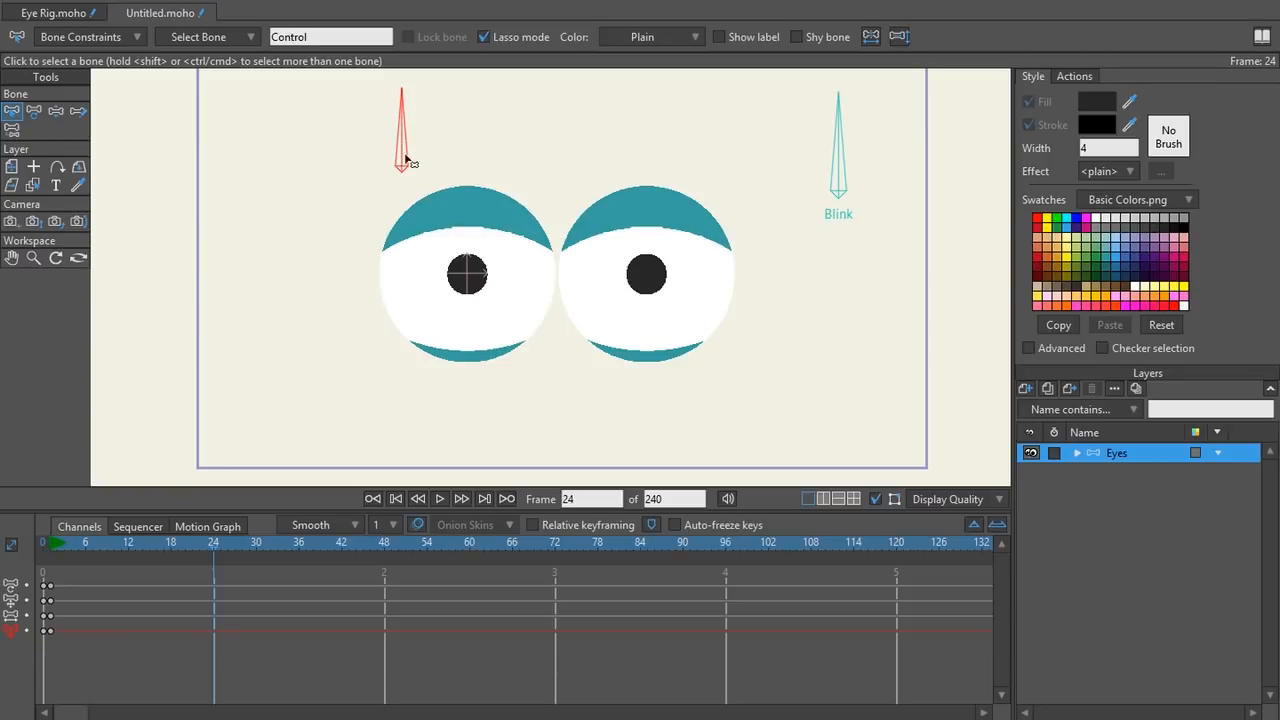
- Delete the Blink bone's translation and scale keyframes, keeping only its angle channel, and deselect the bone
{"action": "left_click", "coordinate": [843, 180]}
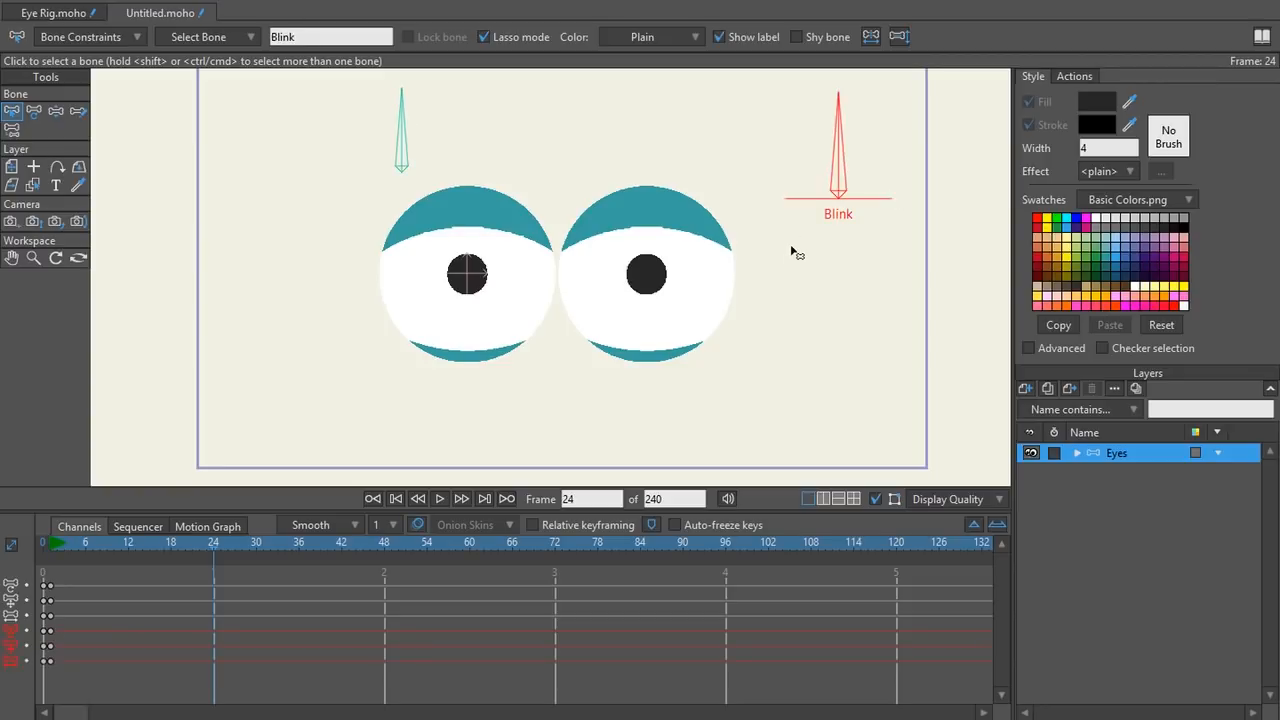
{"action": "left_click", "coordinate": [10, 662]}
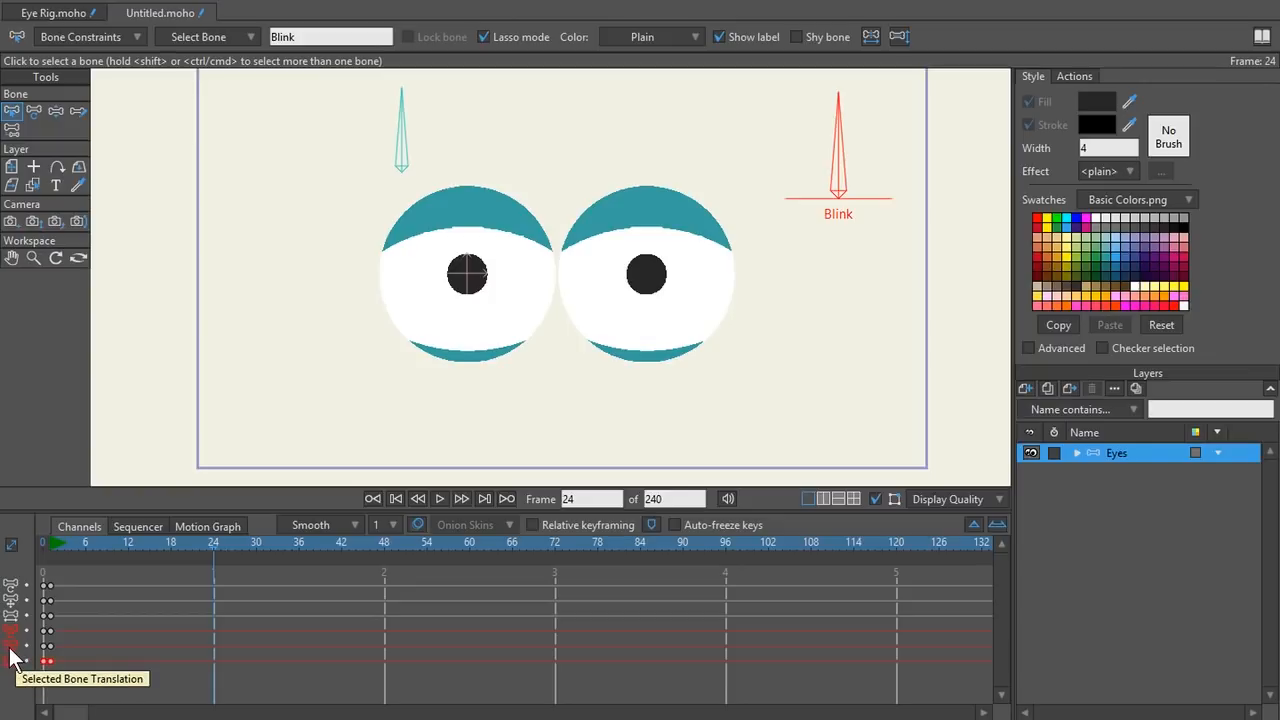
{"action": "left_click", "coordinate": [10, 649], "text": "shift"}
{"action": "key", "text": "Delete"}
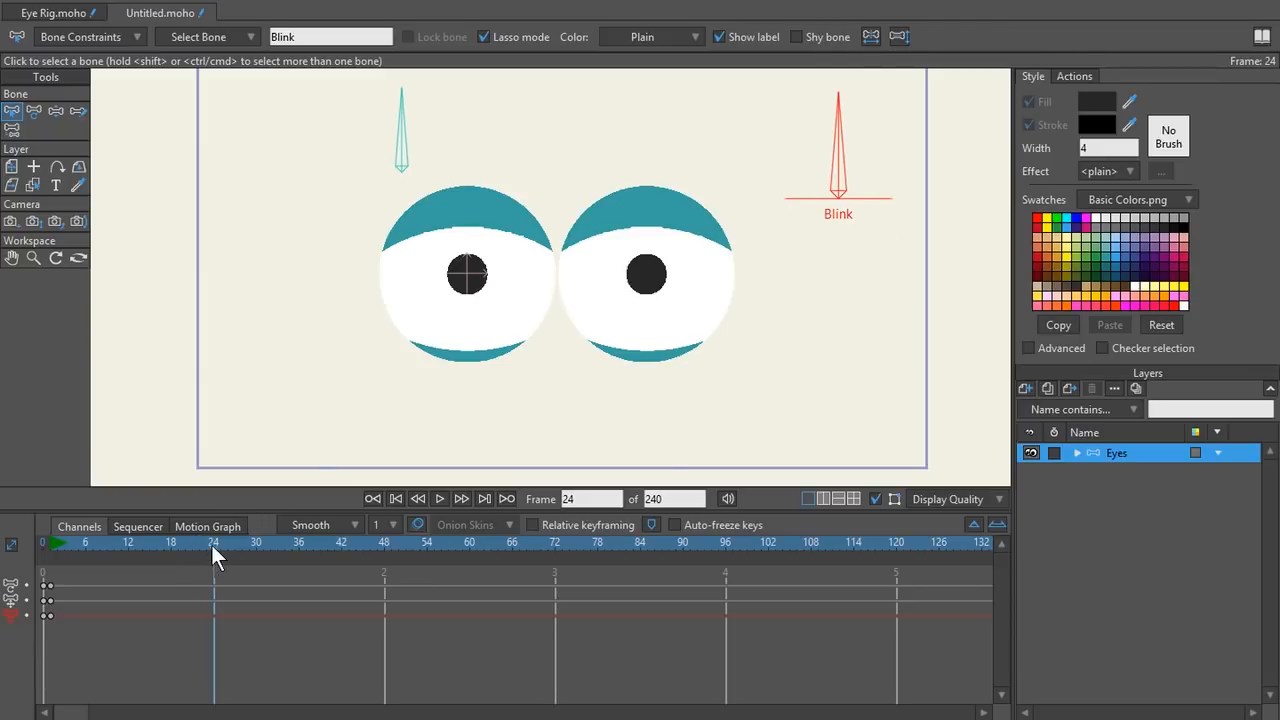
{"action": "left_click", "coordinate": [276, 482]}
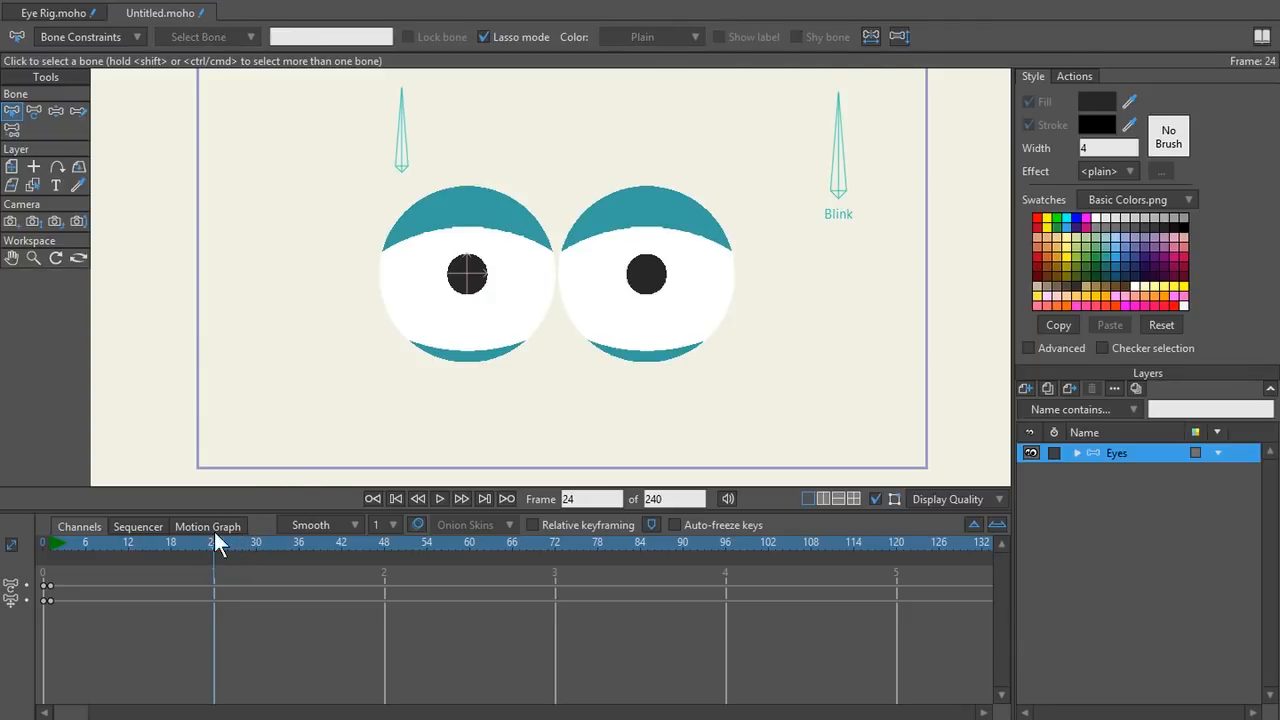
- Copy the frame 1 bone keyframes to frame 24, and rotate the Blink bone to 180 degrees on frame 26
{"action": "left_click_drag", "start_coordinate": [176, 545], "coordinate": [216, 548]}
{"action": "left_click_drag", "start_coordinate": [50, 601], "coordinate": [216, 617]}
{"action": "left_click_drag", "start_coordinate": [213, 544], "coordinate": [228, 544]}
{"action": "key", "text": "t"}
{"action": "left_click", "coordinate": [840, 158]}
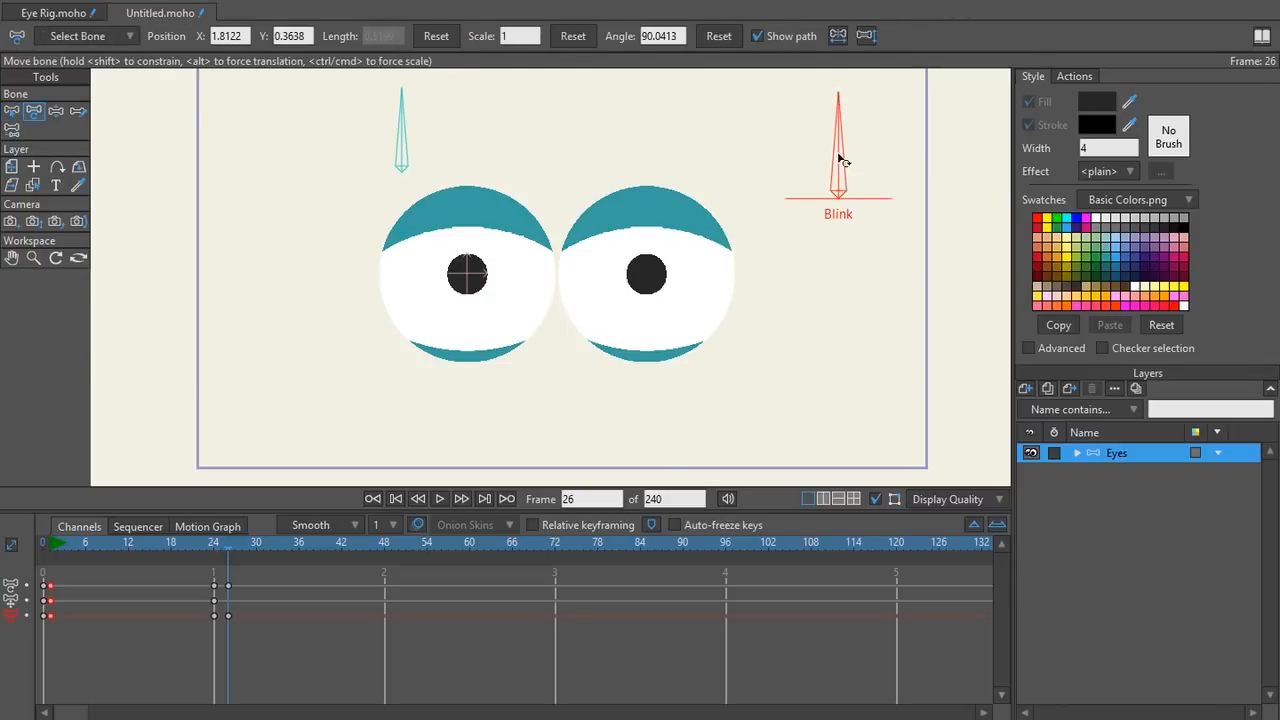
{"action": "left_click_drag", "start_coordinate": [837, 160], "coordinate": [697, 233]}
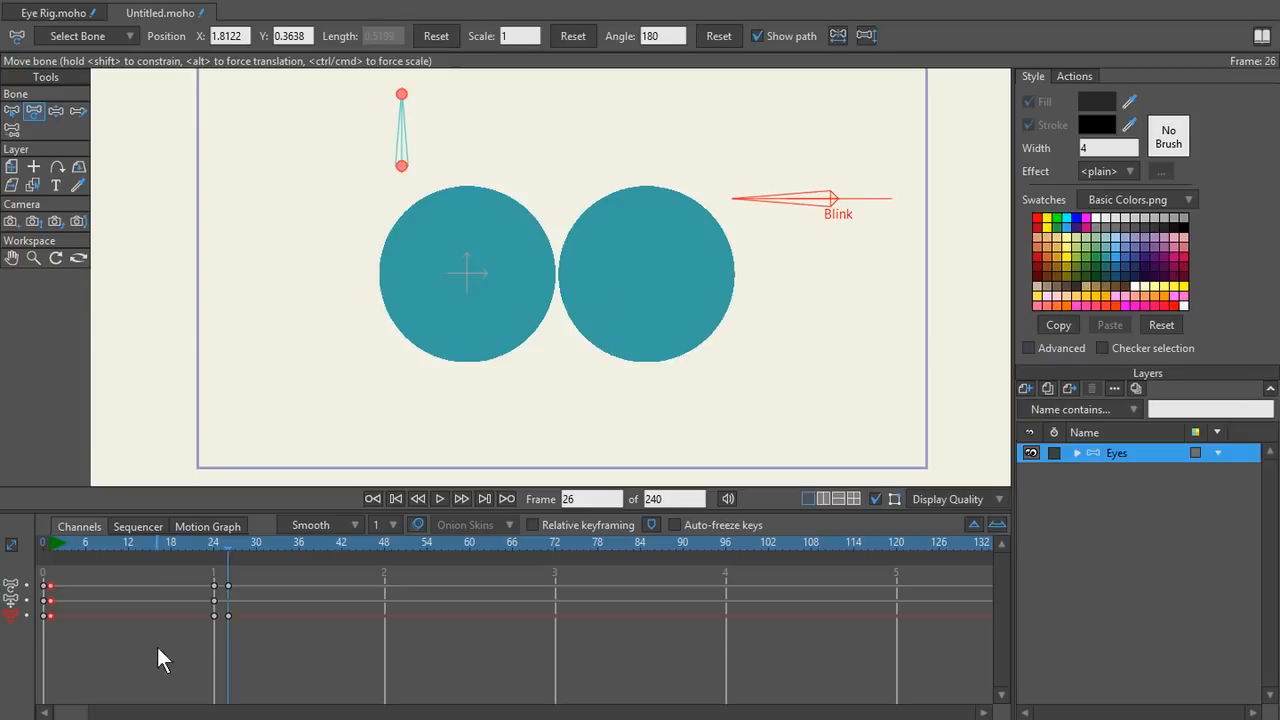
- Copy the Blink bone's angle keyframe from frame 24 to frame 28 to reopen the eyes
{"action": "left_click", "coordinate": [245, 544]}
{"action": "left_click", "coordinate": [208, 602]}
{"action": "left_click_drag", "start_coordinate": [208, 599], "coordinate": [215, 597]}
{"action": "left_click", "coordinate": [210, 576]}
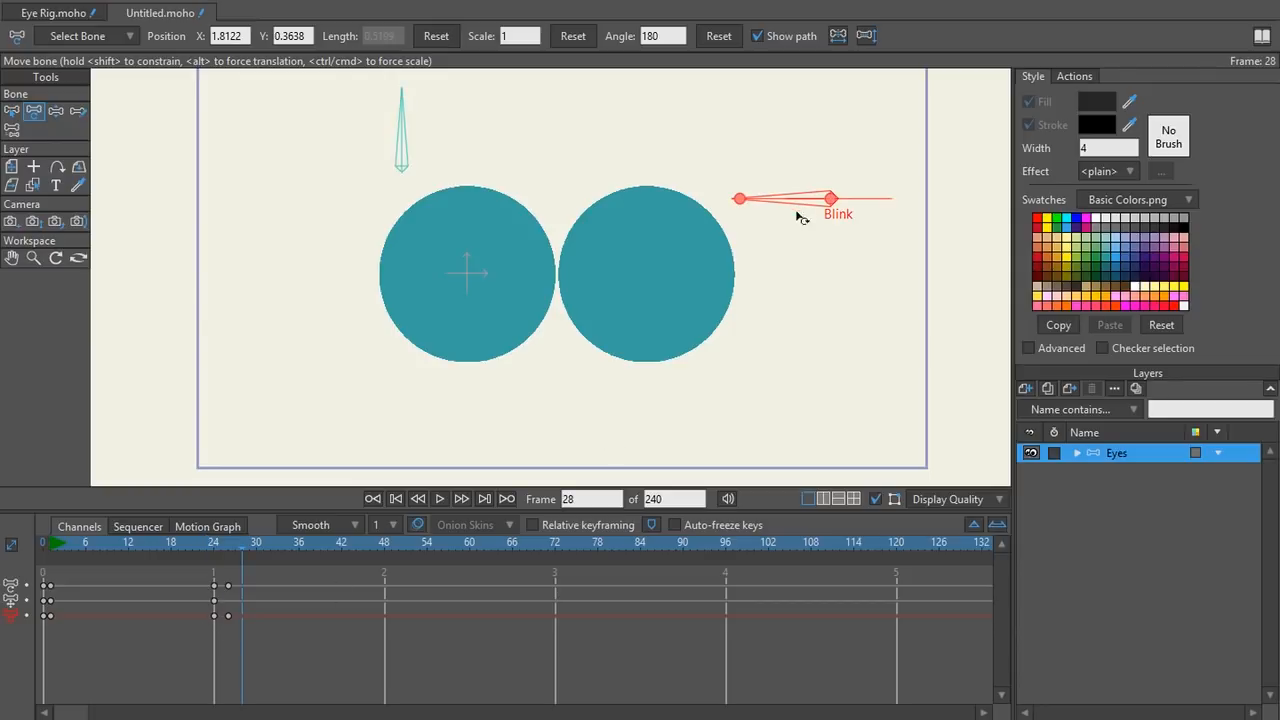
{"action": "left_click", "coordinate": [214, 616]}
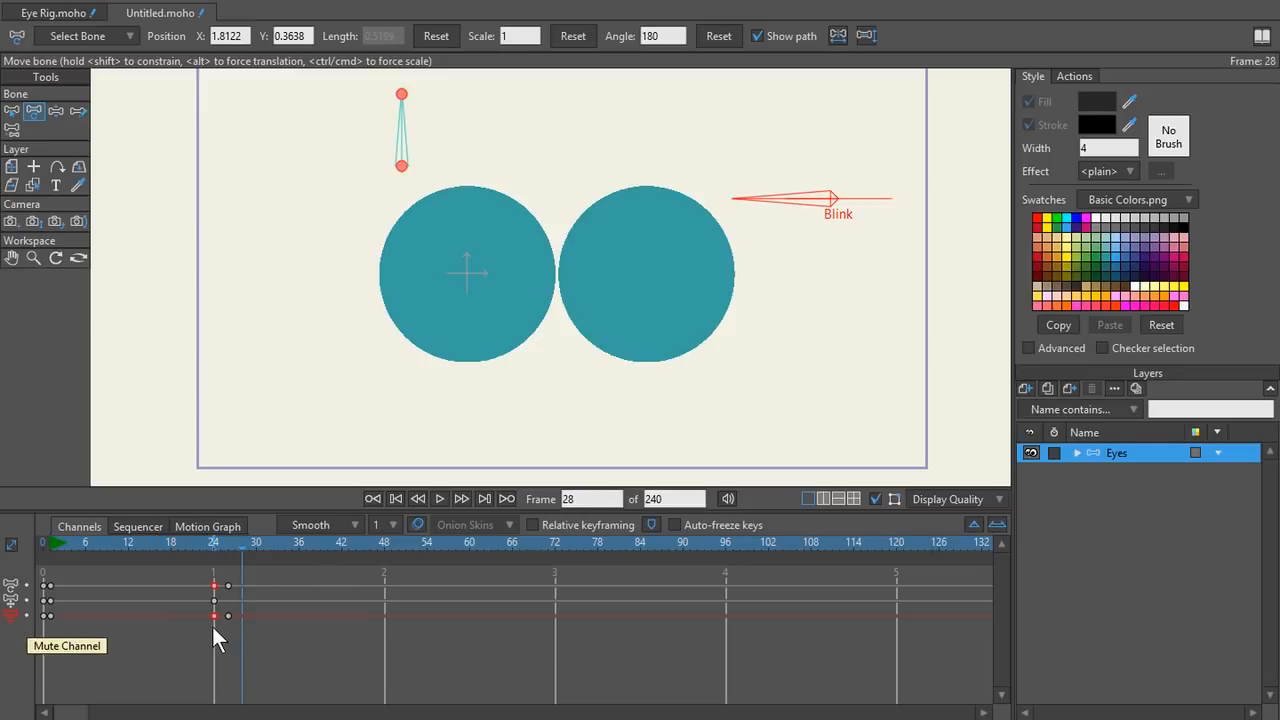
{"action": "key", "text": "ctrl+c"}
{"action": "key", "text": "ctrl+v"}
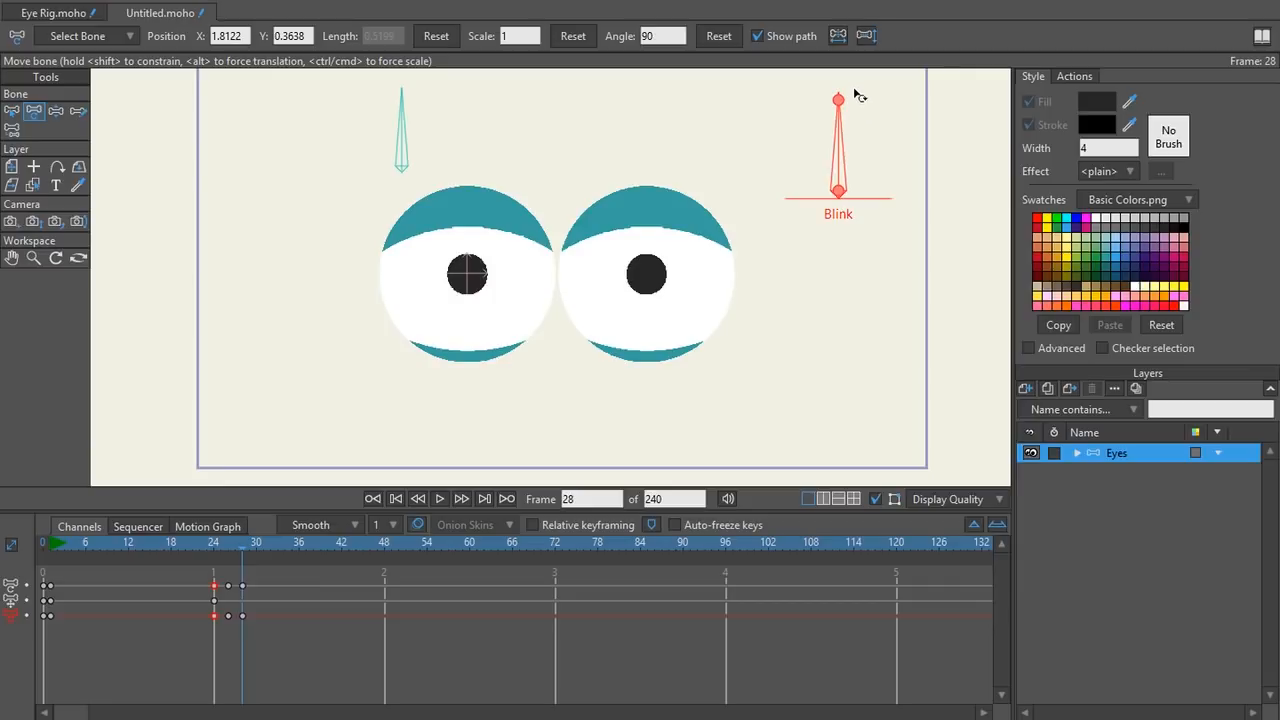
{"action": "key", "text": "ctrl+z"}
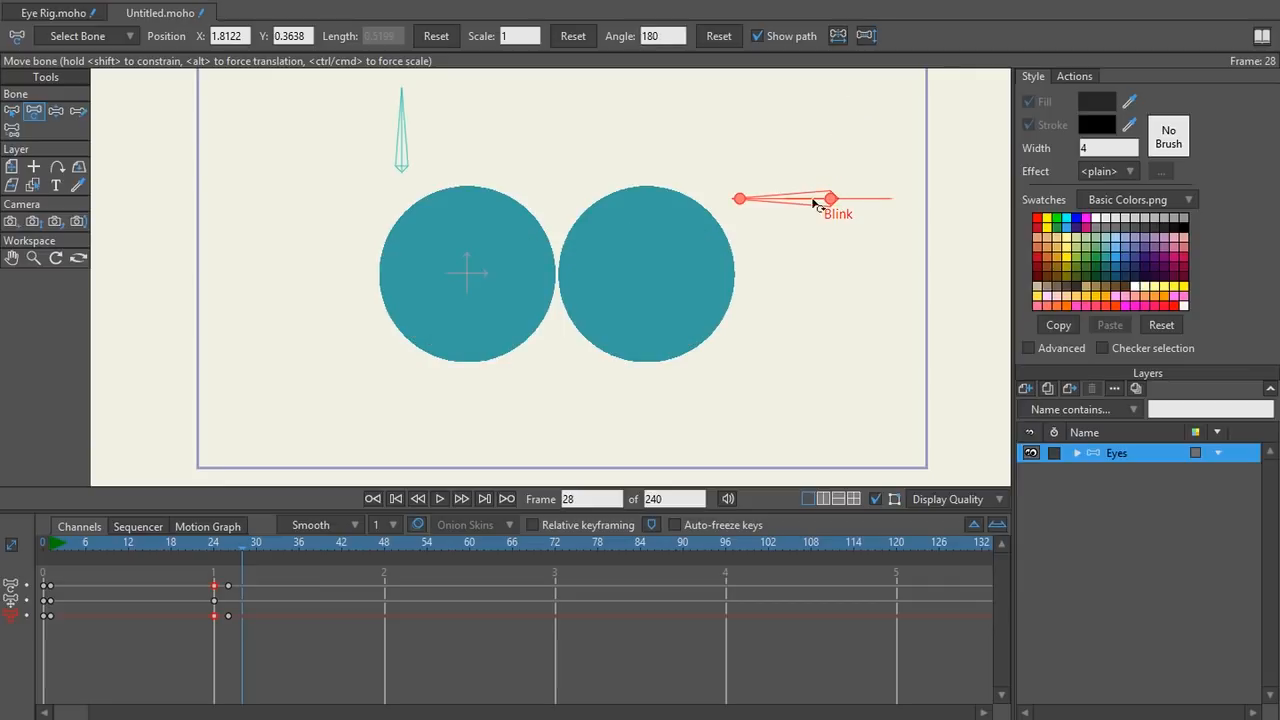
{"action": "key", "text": "ctrl+shift+z"}
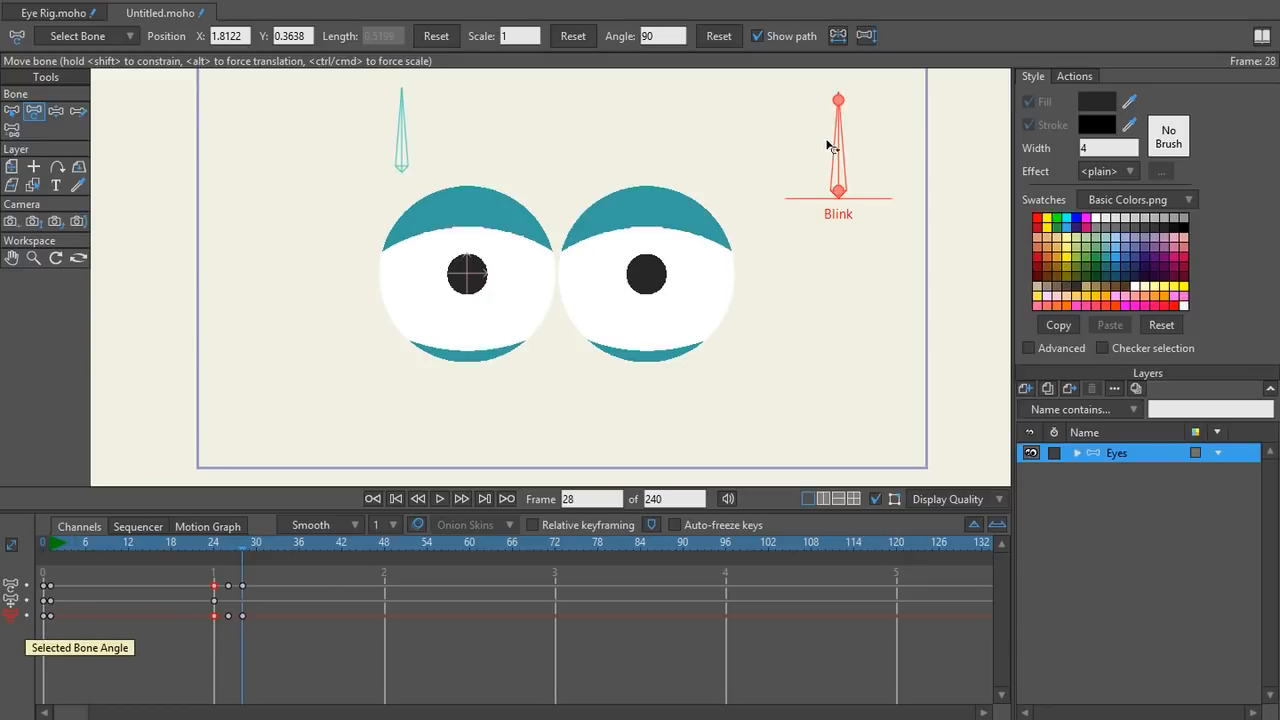
- Play the animation from the start to check the blink, and stop at frame 24
{"action": "left_click_drag", "start_coordinate": [256, 547], "coordinate": [34, 554]}
{"action": "key", "text": "space"}
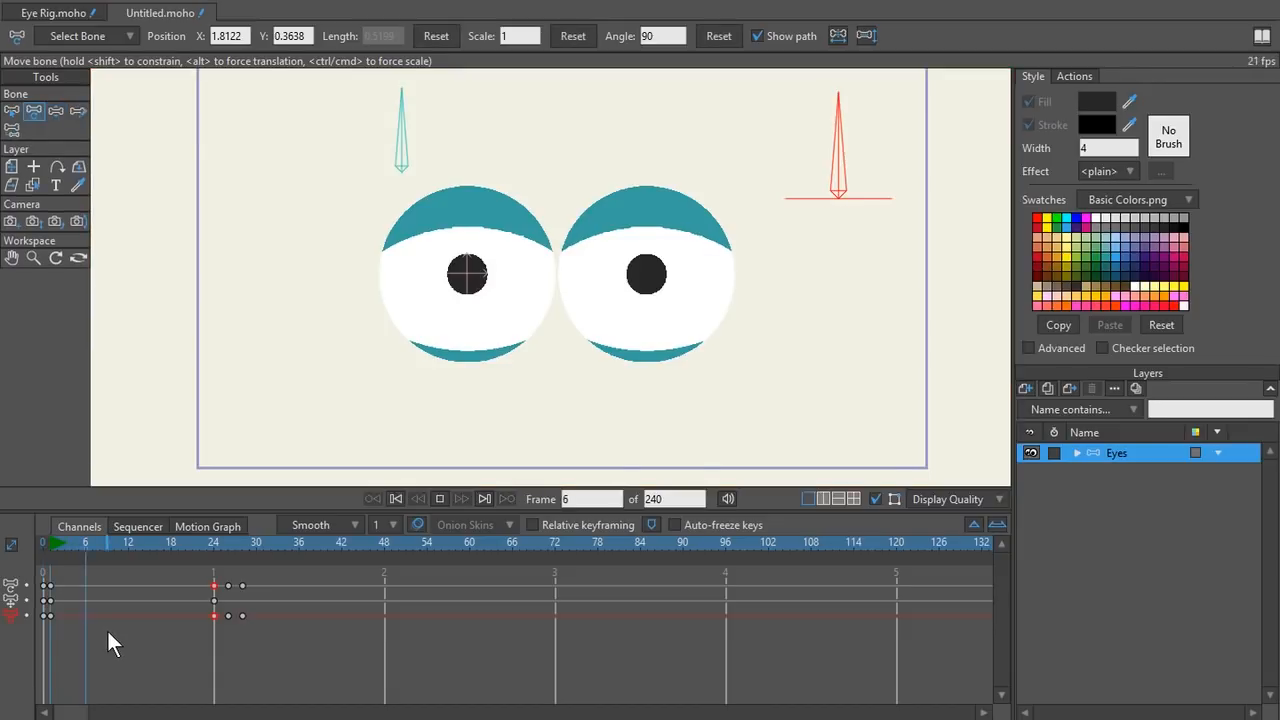
{"action": "left_click_drag", "start_coordinate": [236, 543], "coordinate": [211, 546]}
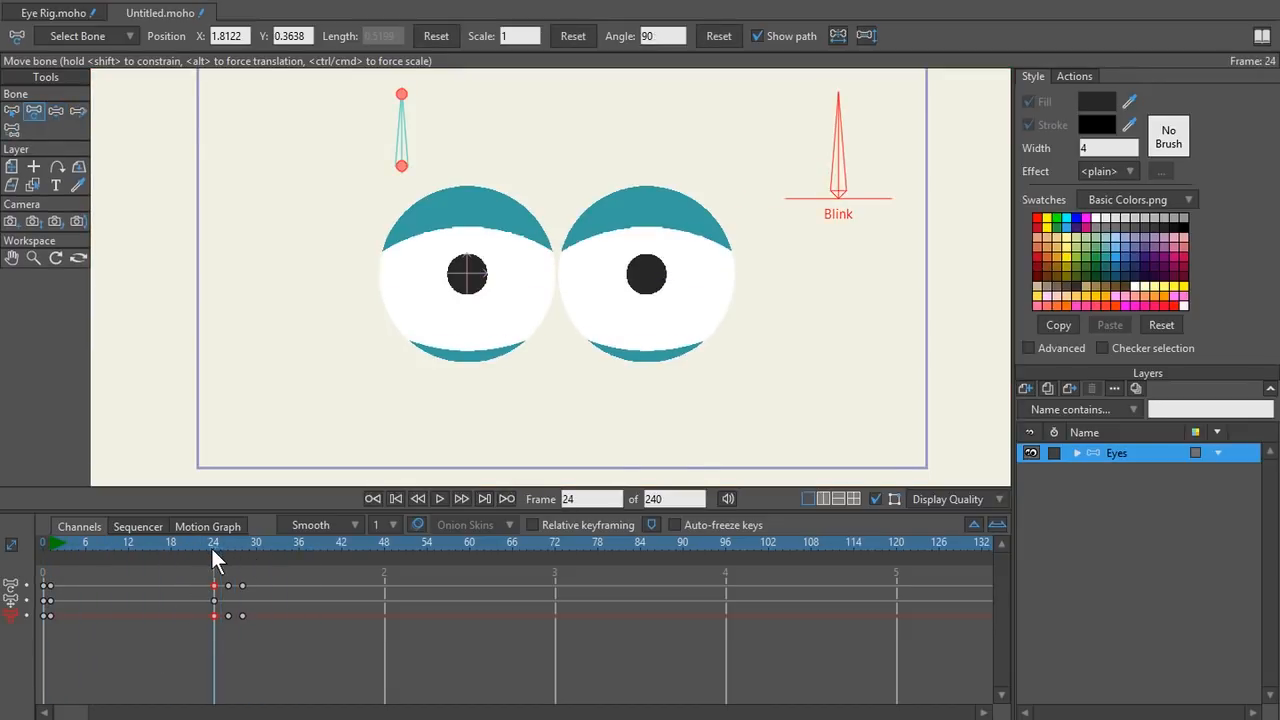
- Slow the blink by moving its closed keyframe to frame 27 and its reopening keyframe to frame 30, and play it back
{"action": "left_click", "coordinate": [250, 611]}
{"action": "left_click_drag", "start_coordinate": [266, 611], "coordinate": [188, 624]}
{"action": "left_click_drag", "start_coordinate": [242, 617], "coordinate": [257, 617]}
{"action": "key", "text": "space"}
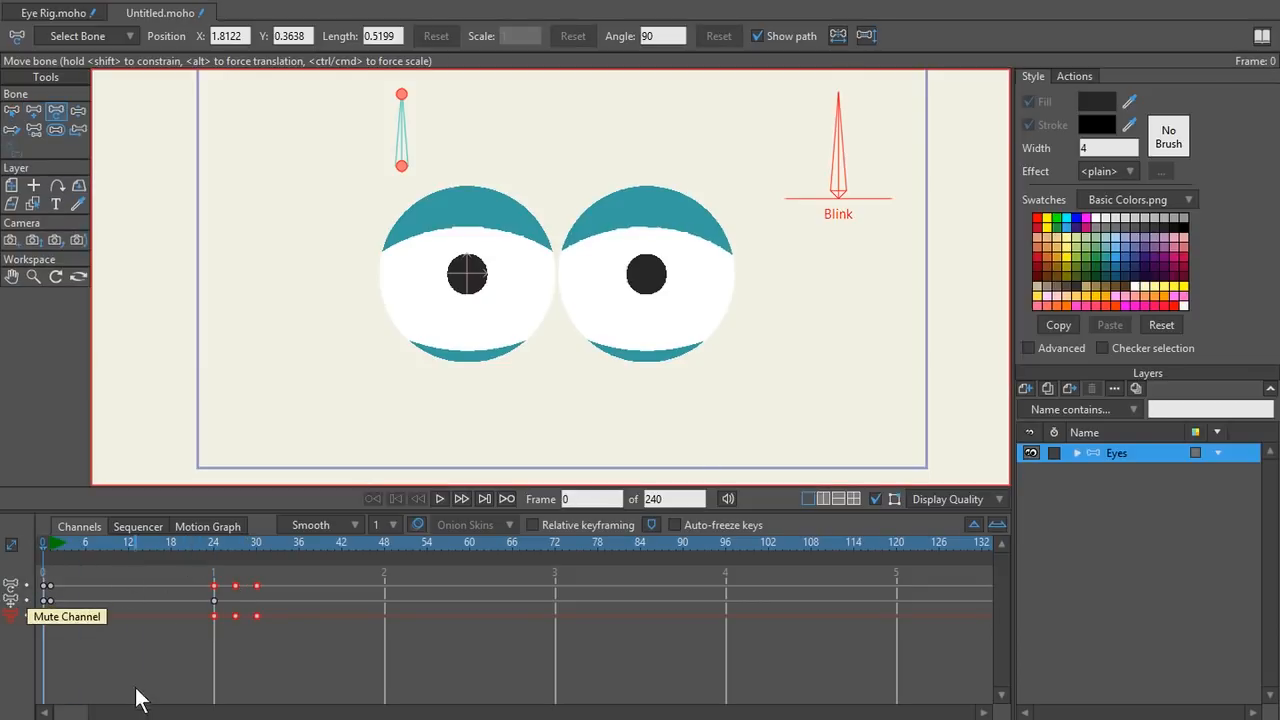
{"action": "key", "text": "space"}
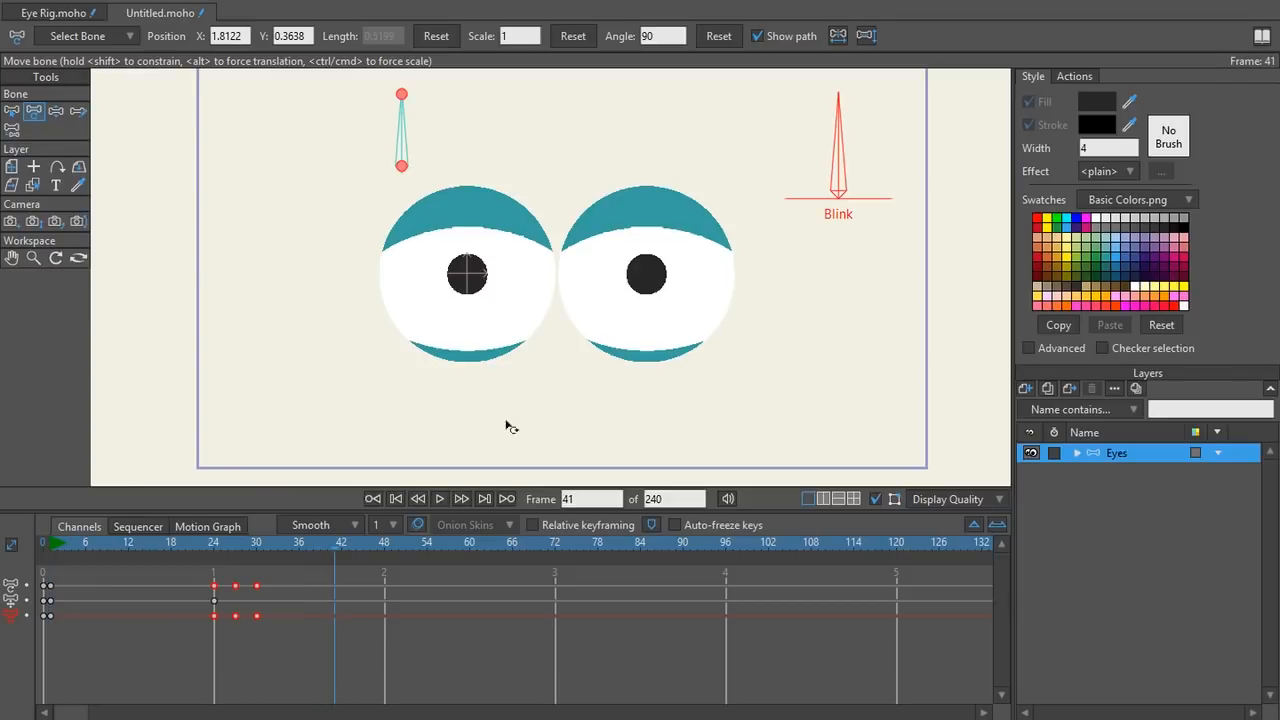
- Copy the three blink keyframes starting at frame 24 and paste them at frames 48 and 72
{"action": "left_click_drag", "start_coordinate": [207, 538], "coordinate": [381, 550]}
{"action": "left_click_drag", "start_coordinate": [194, 610], "coordinate": [310, 632]}
{"action": "key", "text": "ctrl+c"}
{"action": "key", "text": "ctrl+v"}
{"action": "left_click", "coordinate": [553, 546]}
{"action": "key", "text": "ctrl+v"}
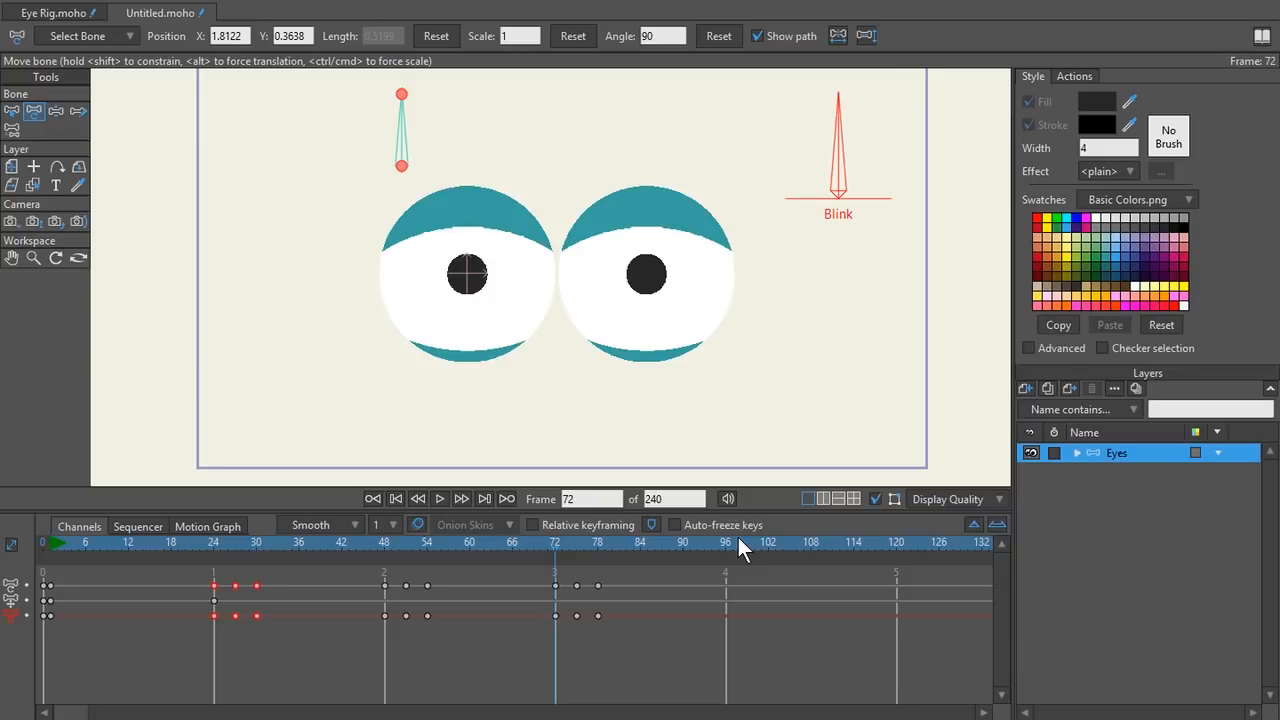
- Play the timeline from the start to check the repeated blinks
{"action": "left_click_drag", "start_coordinate": [549, 541], "coordinate": [3, 592]}
{"action": "key", "text": "space"}
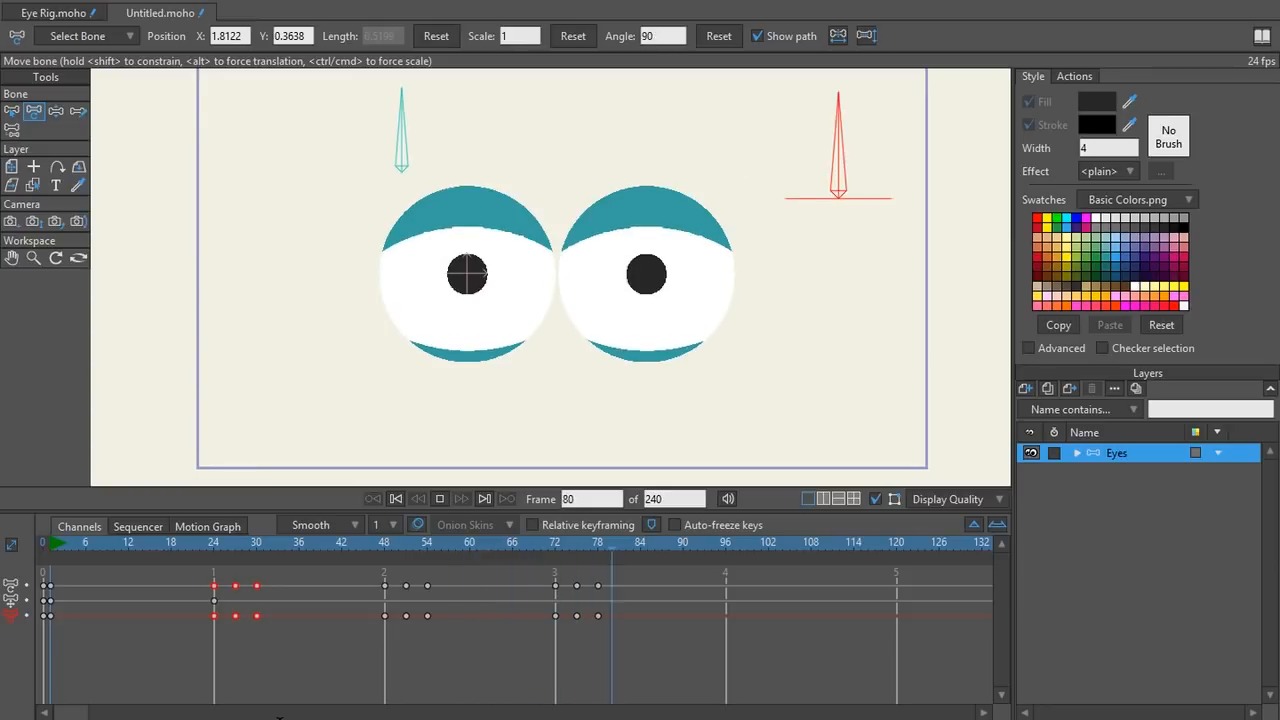
{"action": "key", "text": "space"}
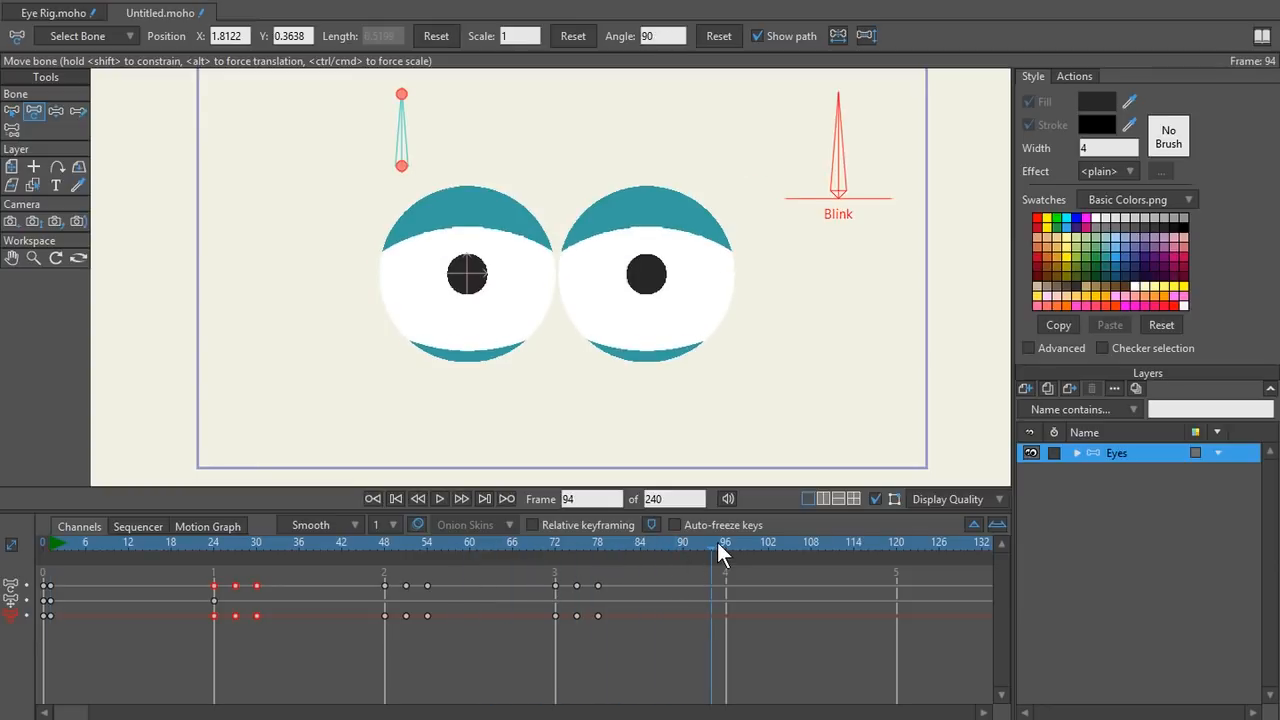
- At frame 30, where the first blink reopens, move the Control bone horizontally to X -0.6556 so the pupils look left
{"action": "left_click_drag", "start_coordinate": [713, 542], "coordinate": [208, 605]}
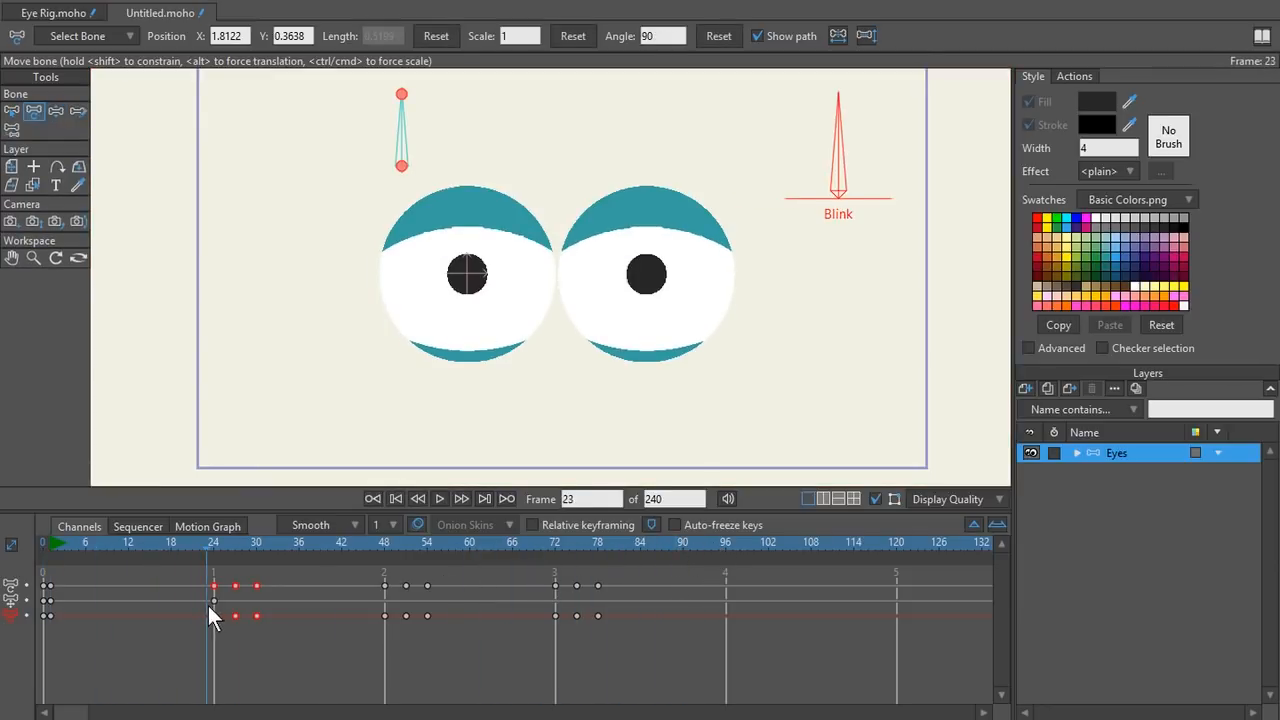
{"action": "left_click", "coordinate": [214, 542]}
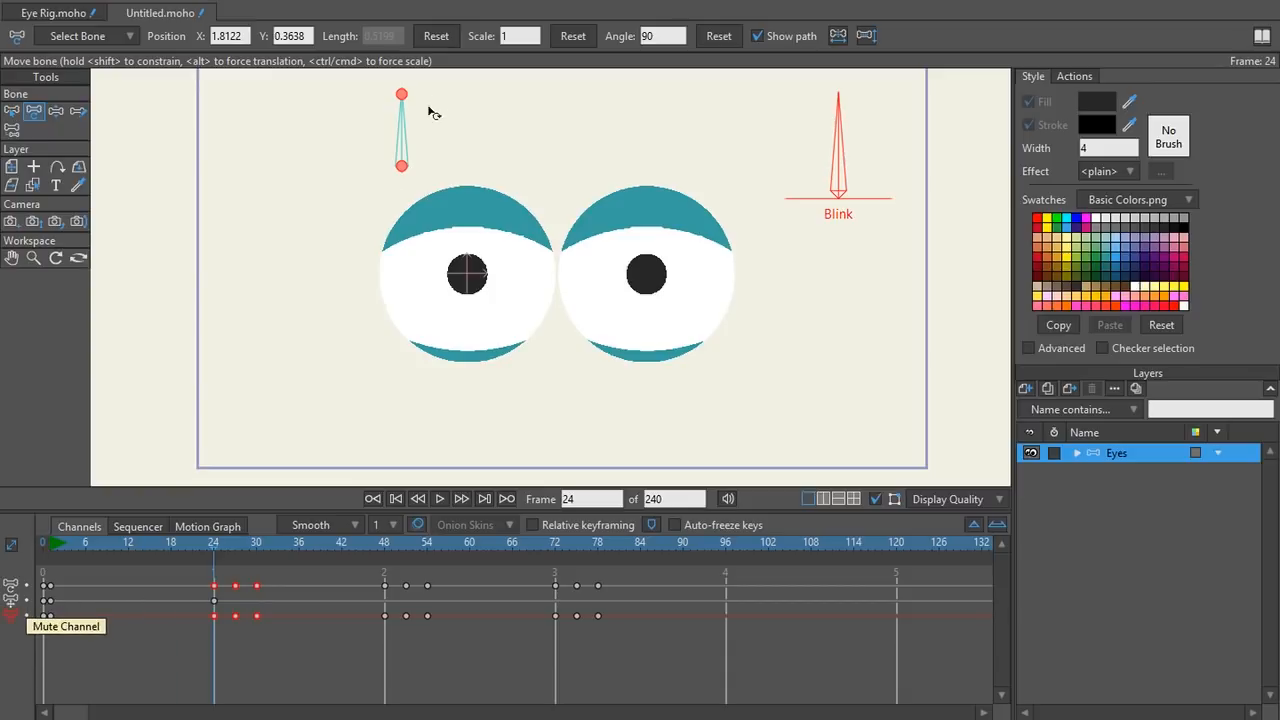
{"action": "left_click", "coordinate": [403, 170]}
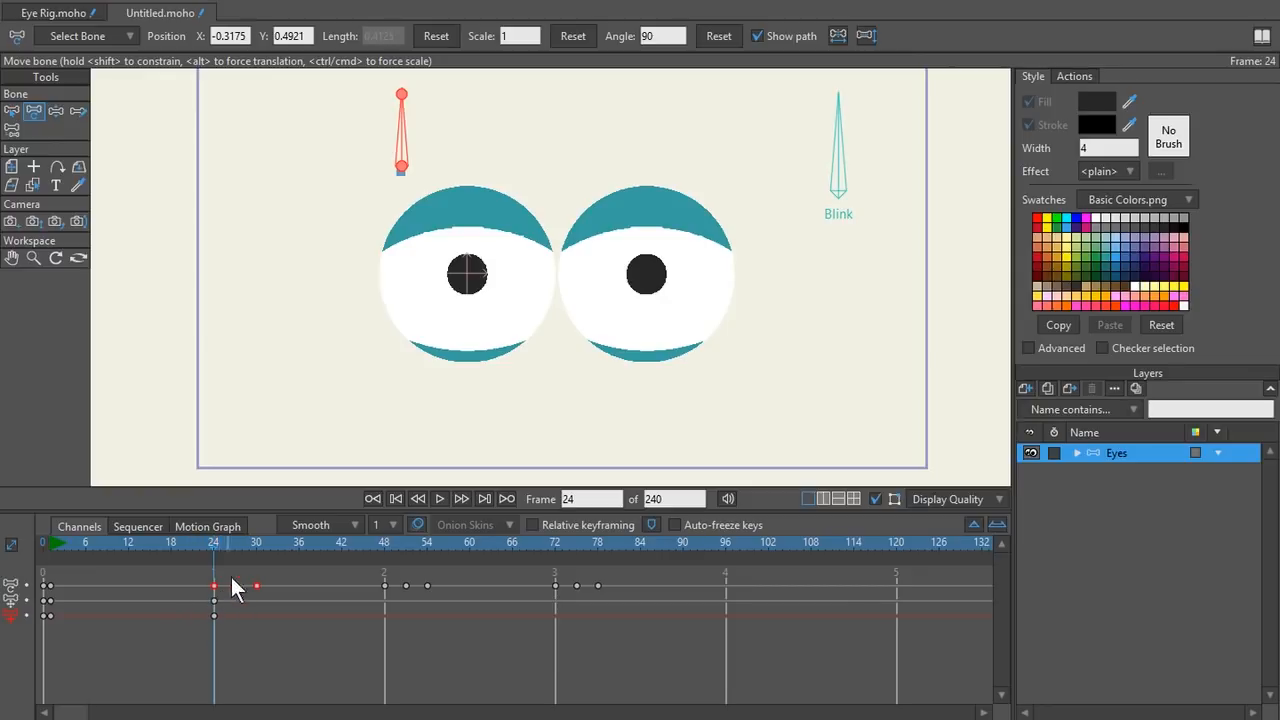
{"action": "left_click", "coordinate": [235, 536]}
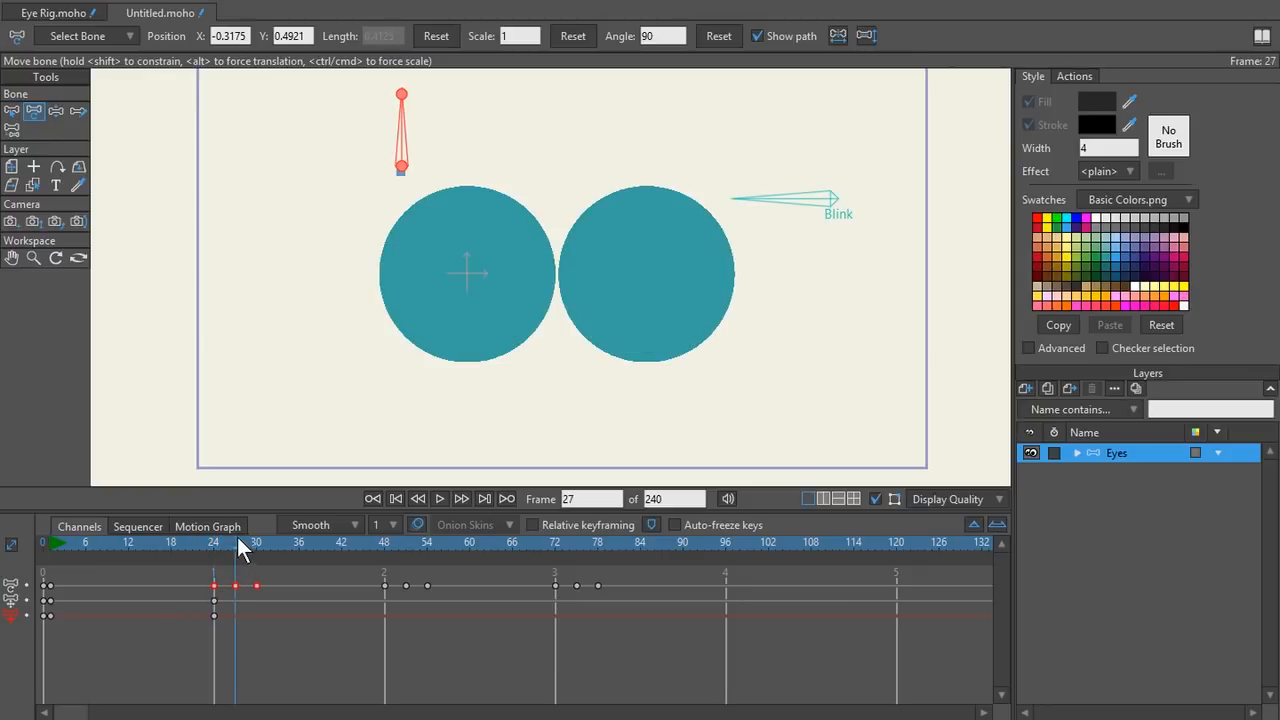
{"action": "left_click", "coordinate": [256, 542]}
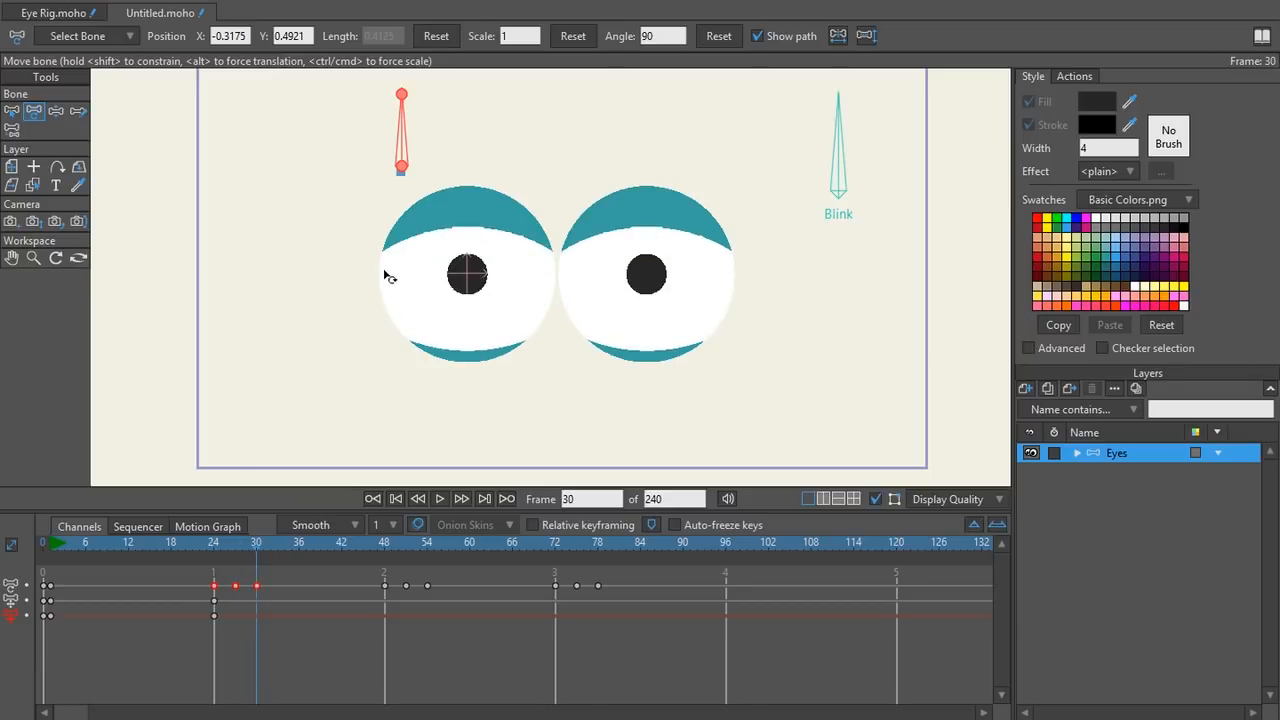
{"action": "mouse_move", "coordinate": [258, 542]}
{"action": "left_mouse_down"}
{"action": "mouse_move", "coordinate": [200, 543]}
{"action": "mouse_move", "coordinate": [240, 544]}
{"action": "left_mouse_up"}
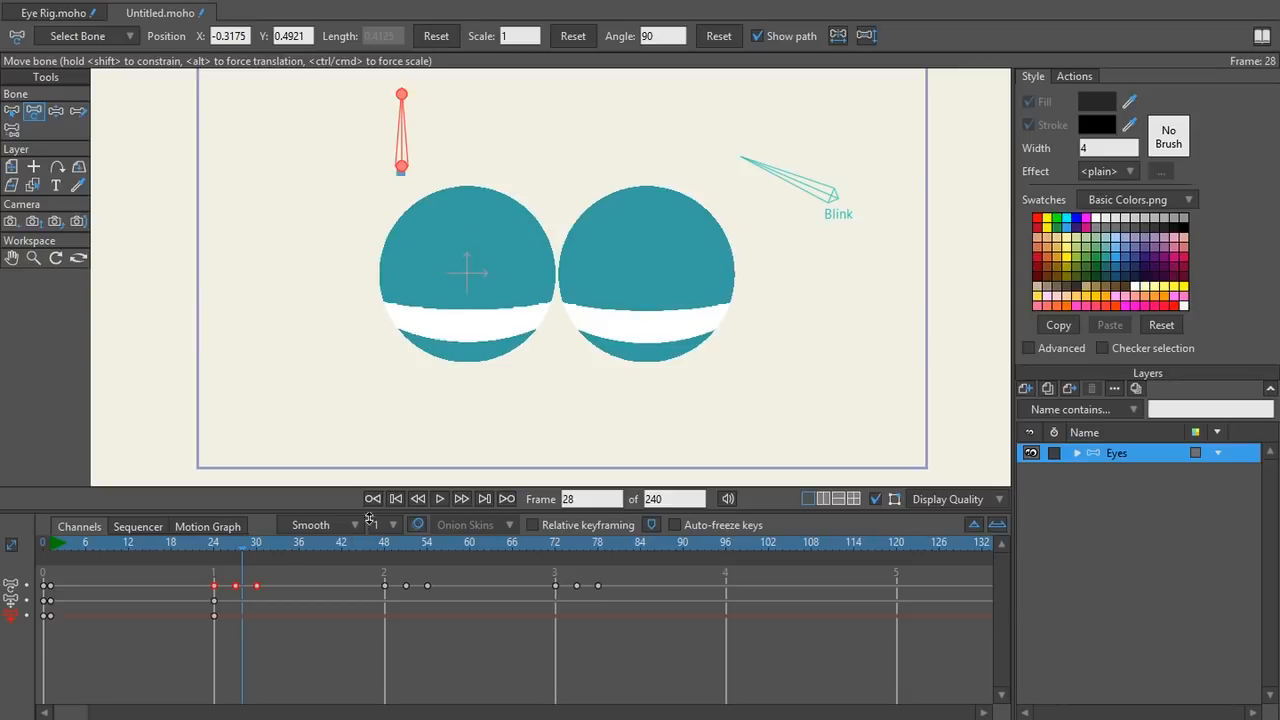
{"action": "left_click_drag", "start_coordinate": [244, 545], "coordinate": [254, 545]}
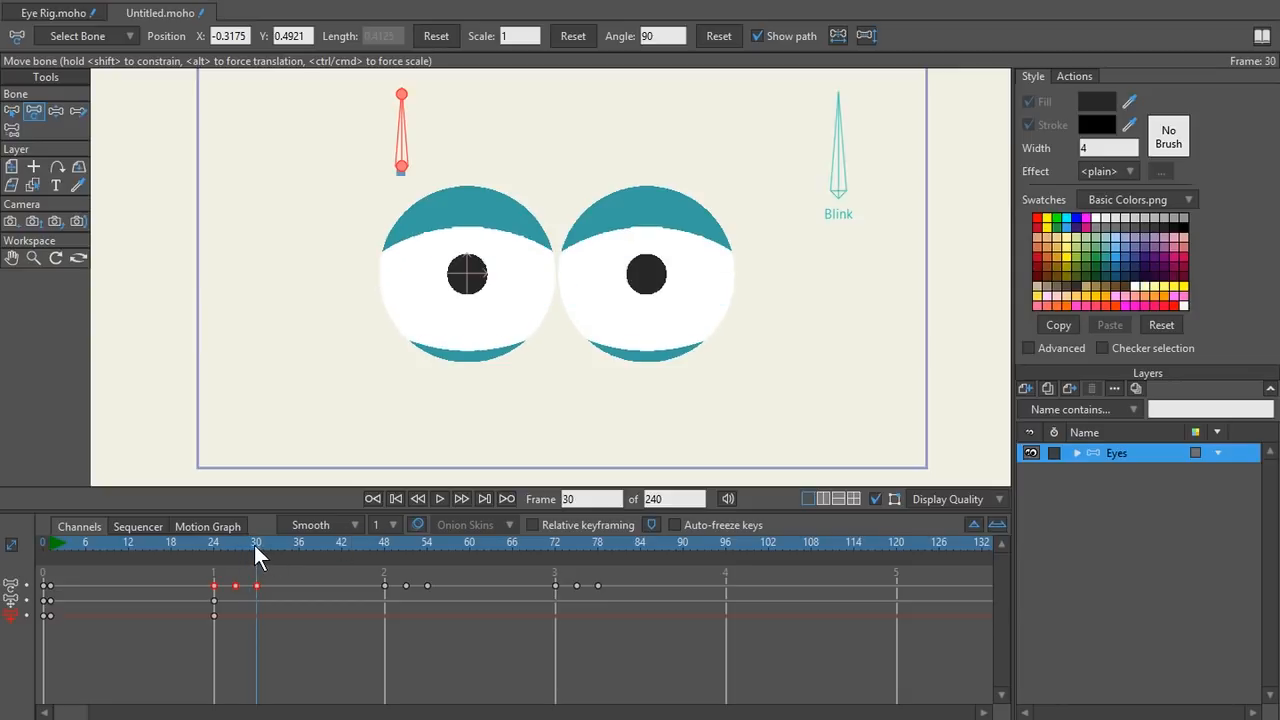
{"action": "left_click", "coordinate": [406, 172]}
{"action": "left_click_drag", "start_coordinate": [406, 173], "coordinate": [333, 172]}
{"action": "left_click_drag", "start_coordinate": [400, 163], "coordinate": [333, 171]}
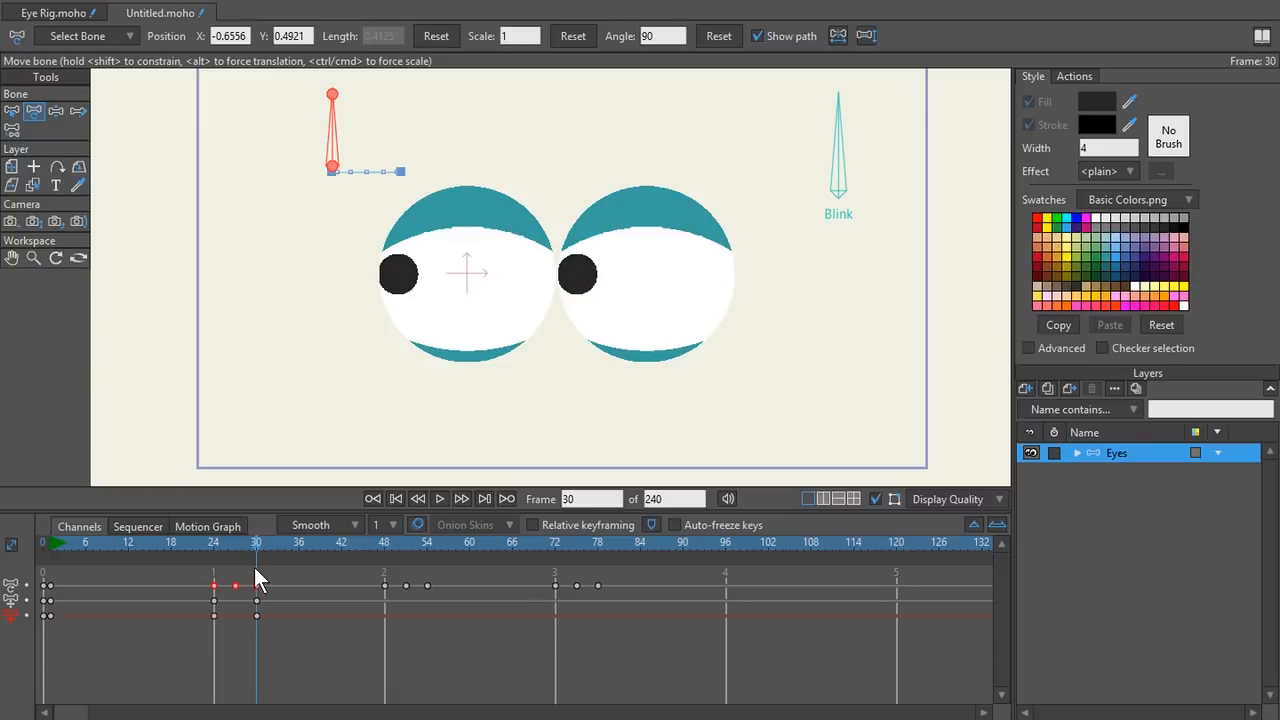
- Rotate the Blink bone to an angle of about 127.43 at frame 1 so the eyelids sit half closed
{"action": "left_click_drag", "start_coordinate": [258, 543], "coordinate": [40, 596]}
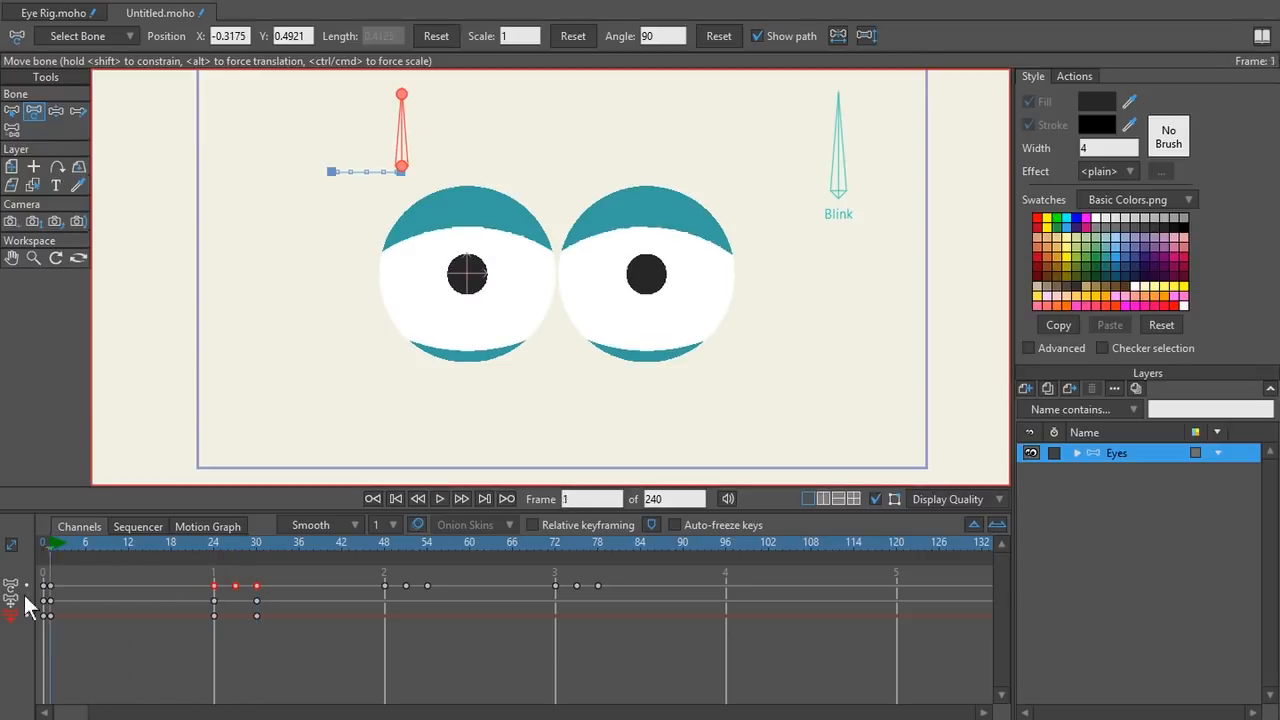
{"action": "left_click_drag", "start_coordinate": [174, 579], "coordinate": [215, 586]}
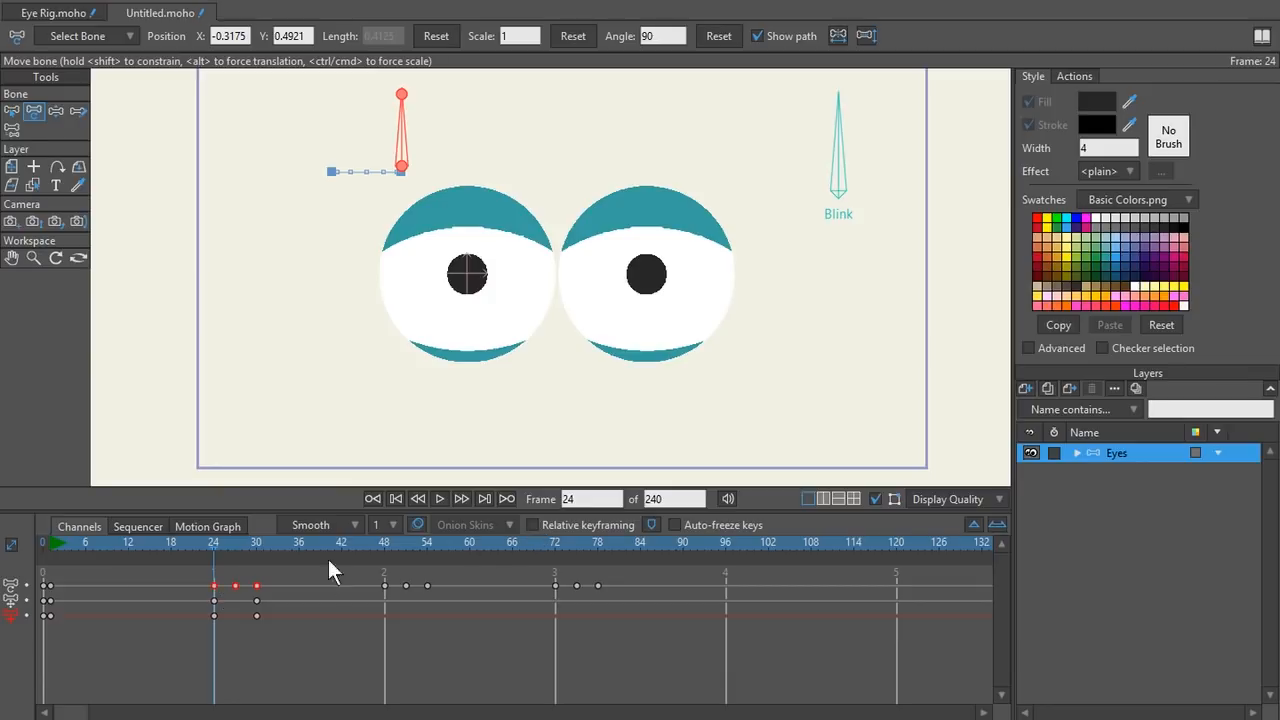
{"action": "left_click_drag", "start_coordinate": [210, 541], "coordinate": [53, 563]}
{"action": "left_click", "coordinate": [101, 649]}
{"action": "left_click", "coordinate": [838, 186]}
{"action": "left_click_drag", "start_coordinate": [680, 608], "coordinate": [48, 640]}
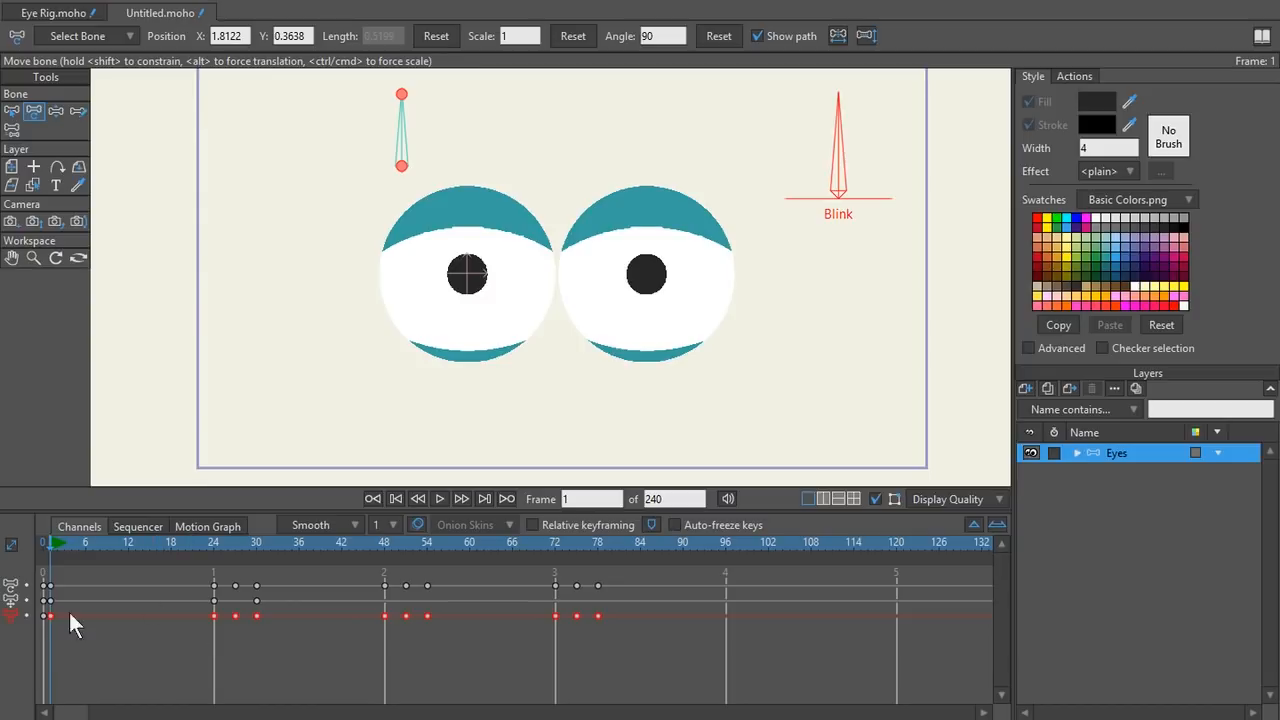
{"action": "left_click_drag", "start_coordinate": [838, 163], "coordinate": [808, 166]}
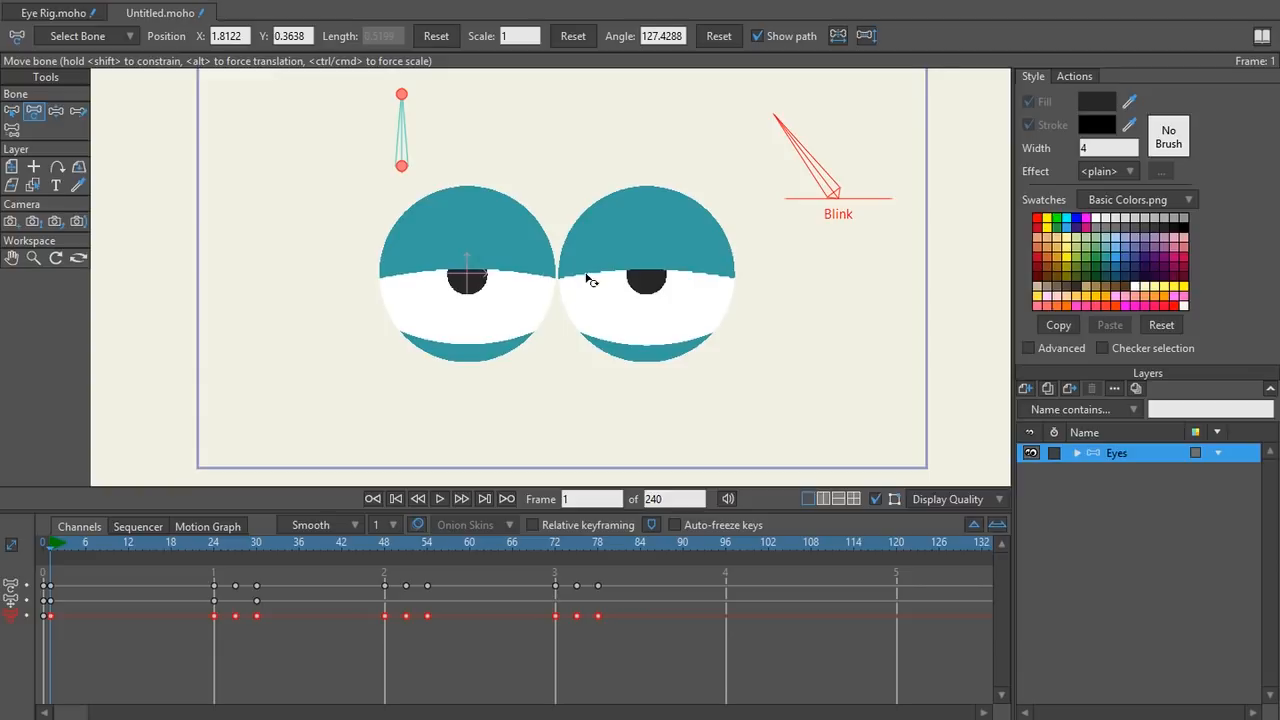
- Delete the blink keyframes from frame 48 onward and copy the half-closed keyframe at frame 1 to frames 24 and 30
{"action": "left_click_drag", "start_coordinate": [47, 546], "coordinate": [65, 578]}
{"action": "left_click_drag", "start_coordinate": [344, 566], "coordinate": [910, 660]}
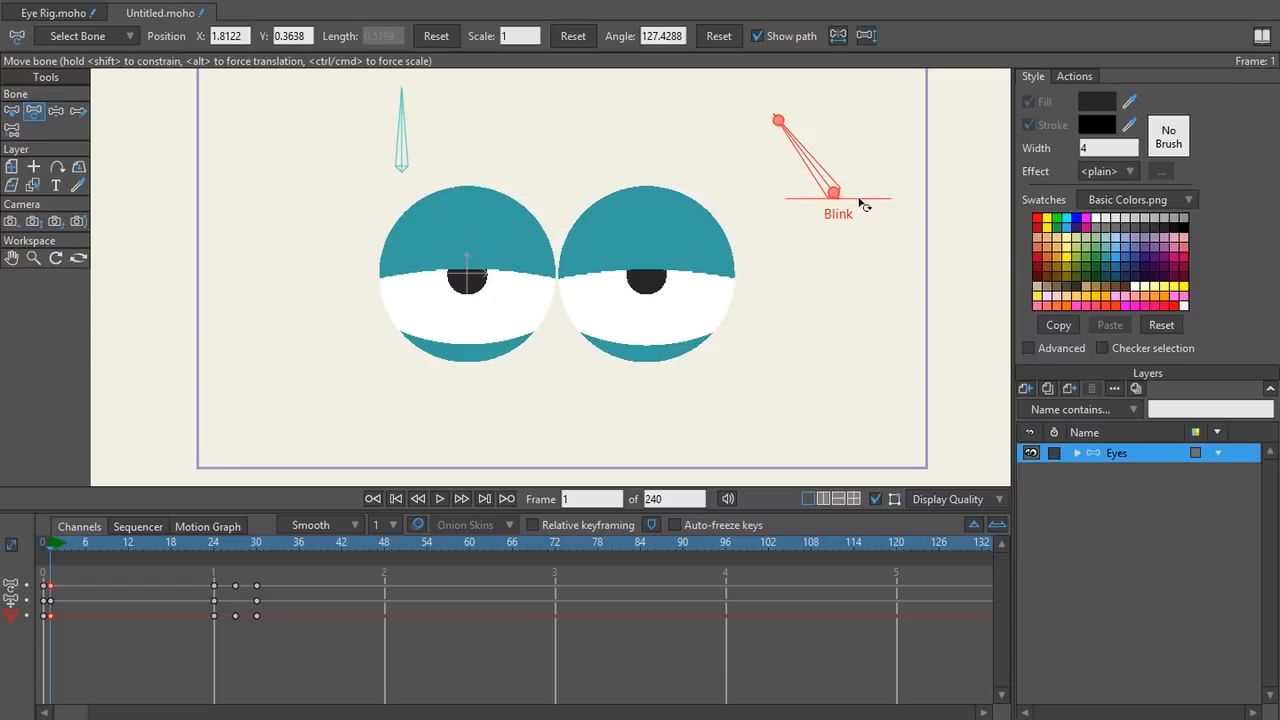
{"action": "left_click", "coordinate": [215, 541]}
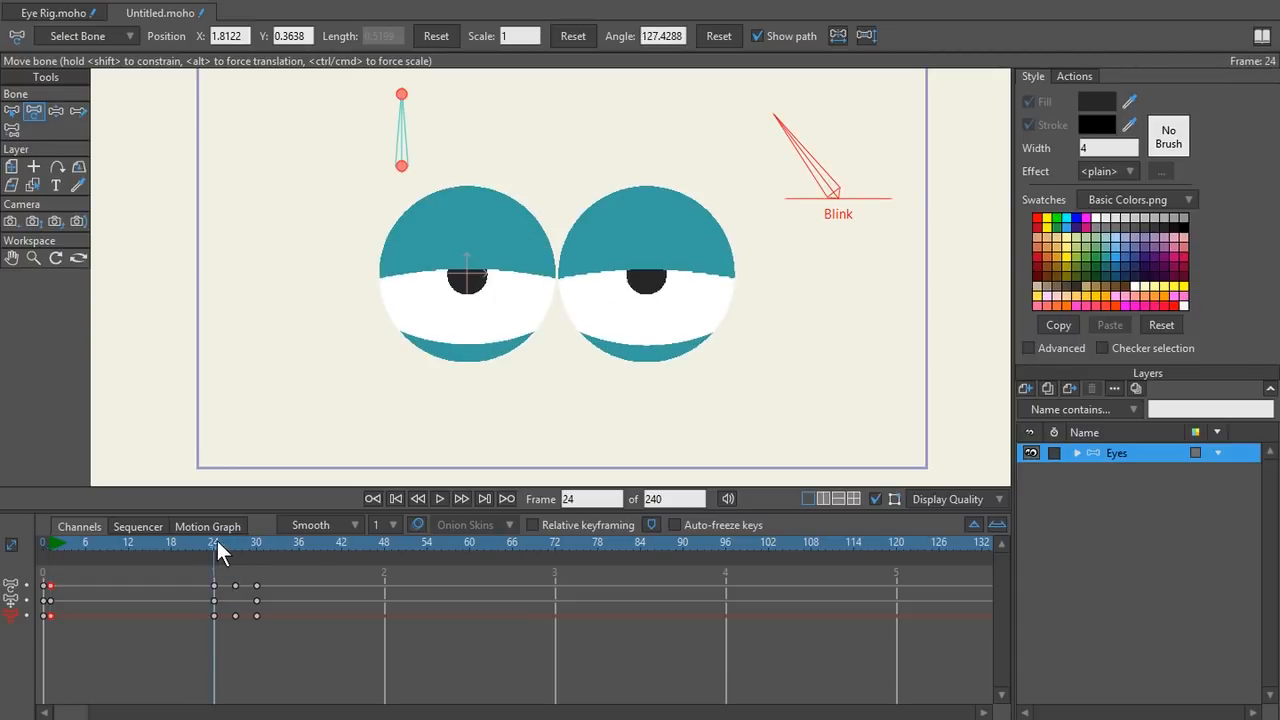
{"action": "left_click_drag", "start_coordinate": [216, 541], "coordinate": [256, 543]}
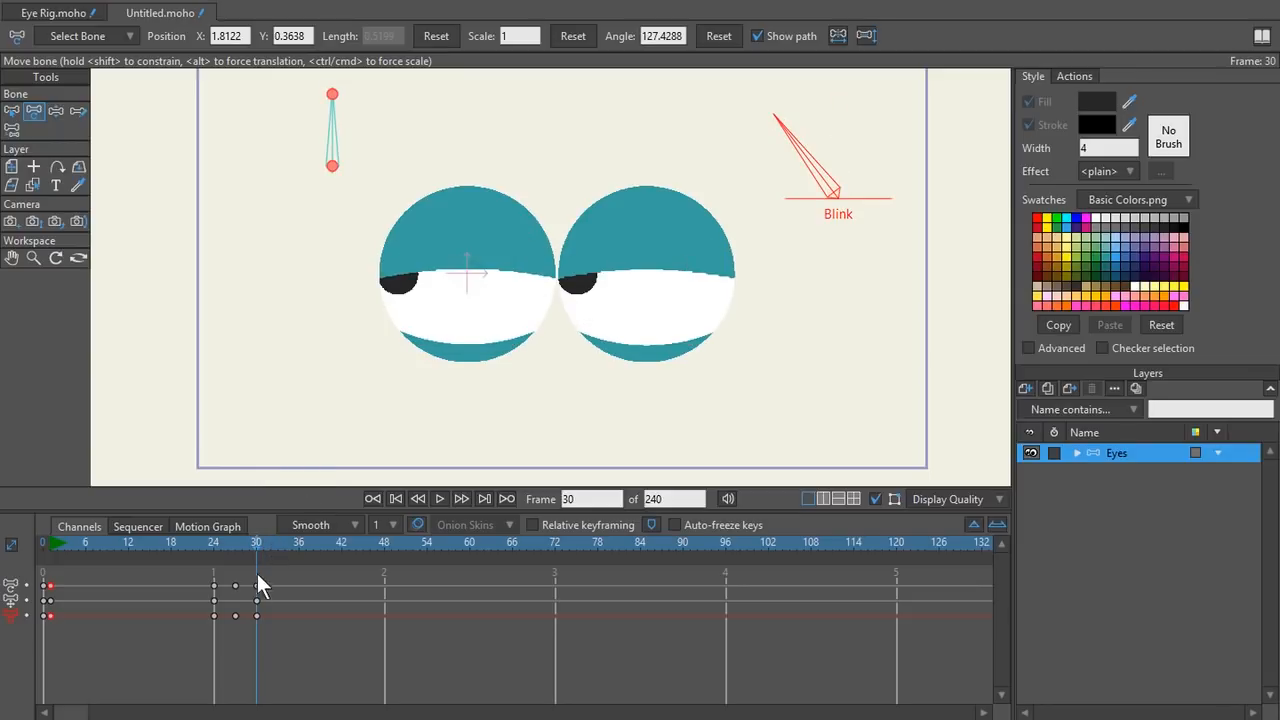
{"action": "left_click_drag", "start_coordinate": [251, 541], "coordinate": [212, 549]}
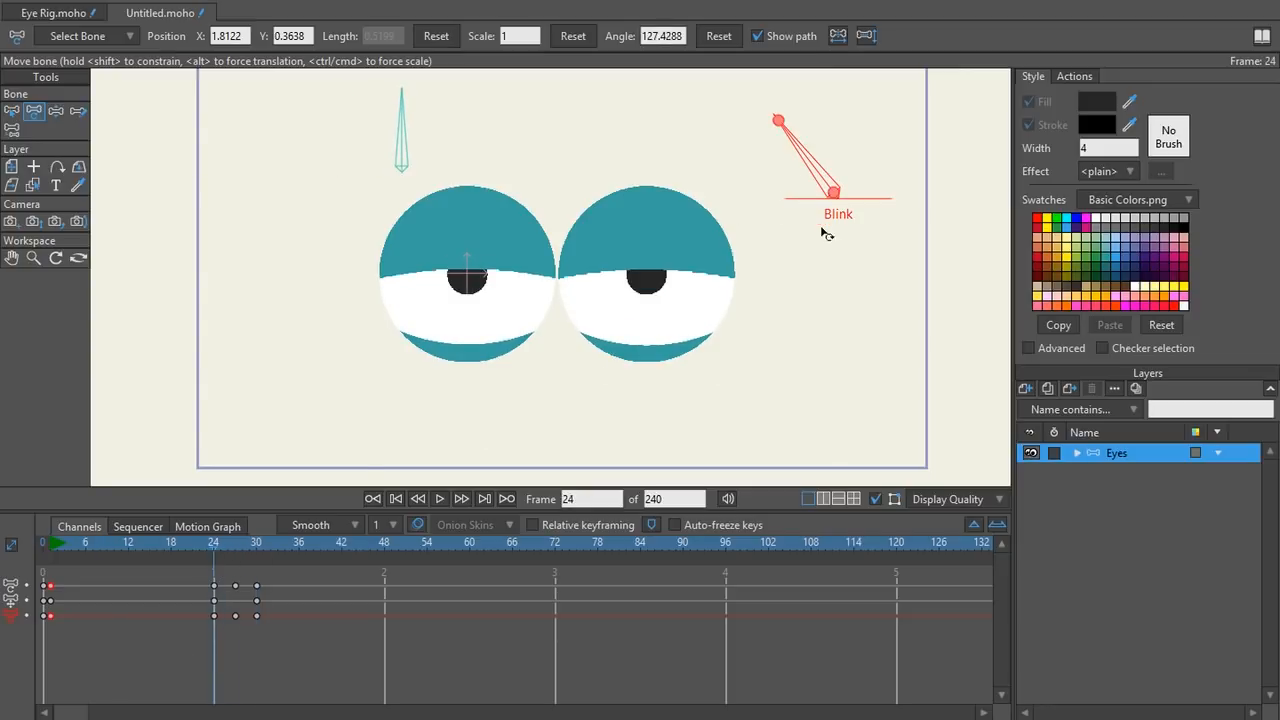
- Copy the half-closed blink keyframes at frames 24 to 30, paste them at frames 48 and 72, and play the animation
{"action": "left_click_drag", "start_coordinate": [168, 612], "coordinate": [302, 622]}
{"action": "left_click", "coordinate": [418, 553]}
{"action": "left_click", "coordinate": [383, 542]}
{"action": "key", "text": "ctrl+v"}
{"action": "left_click", "coordinate": [556, 592]}
{"action": "key", "text": "ctrl+v"}
{"action": "key", "text": "space"}
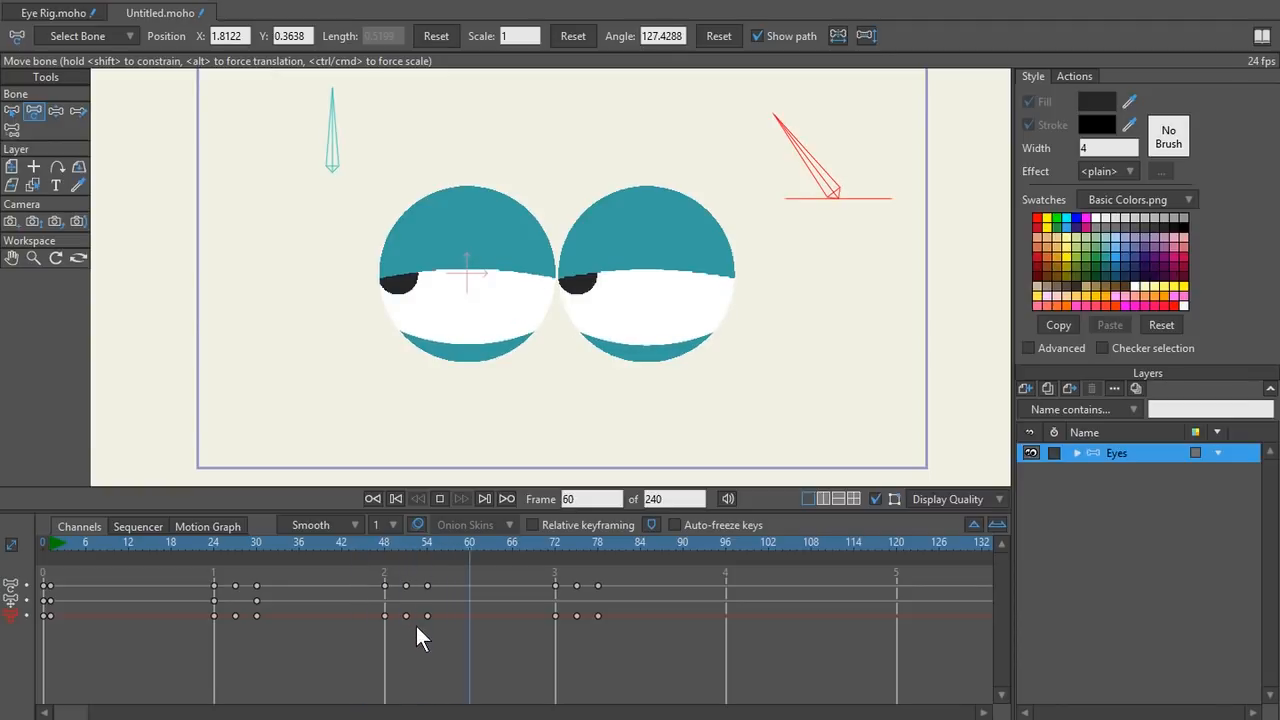
{"action": "key", "text": "space"}
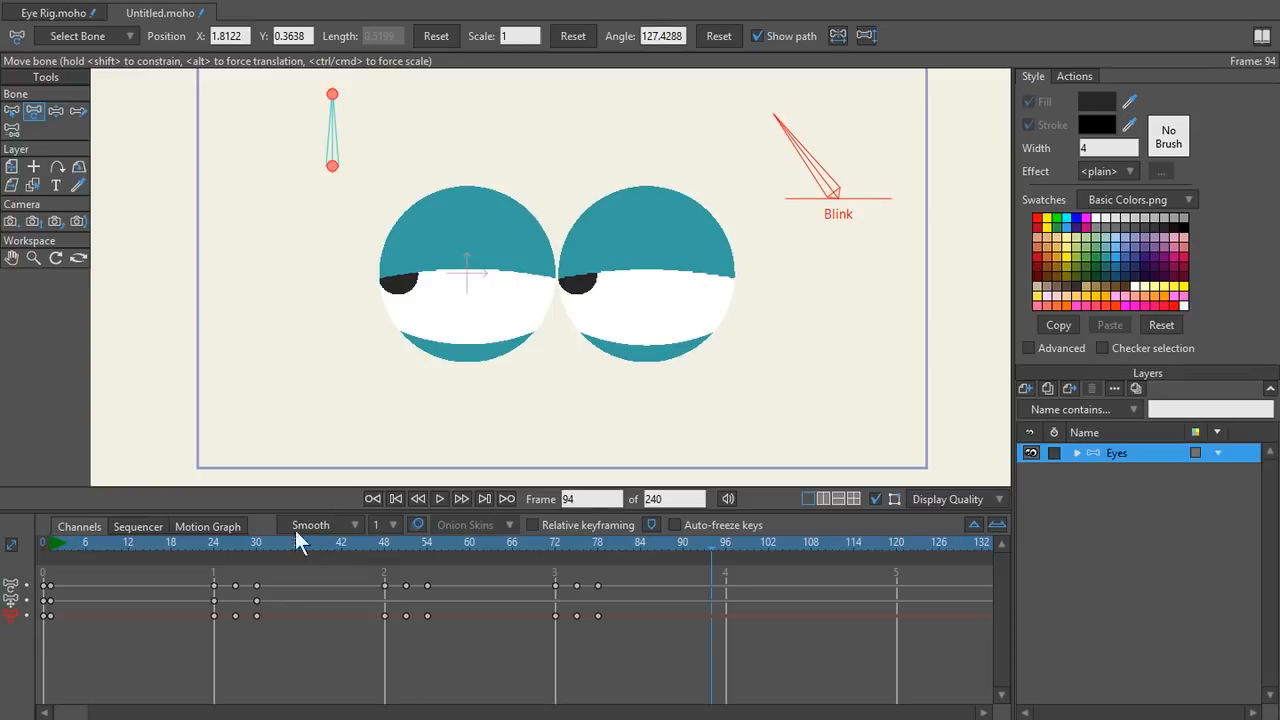
- Add a keyframe for the Control bone at frame 48 that holds the pupils looking left
{"action": "left_click", "coordinate": [211, 541]}
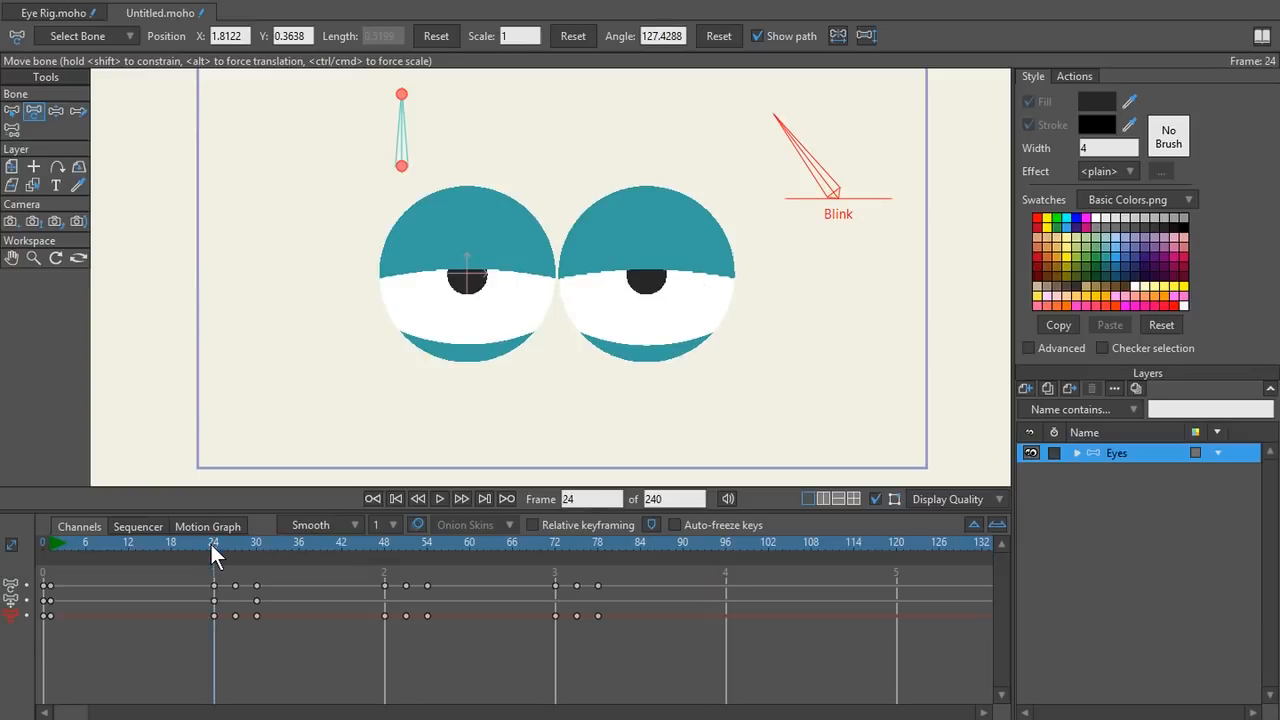
{"action": "left_click_drag", "start_coordinate": [210, 542], "coordinate": [383, 546]}
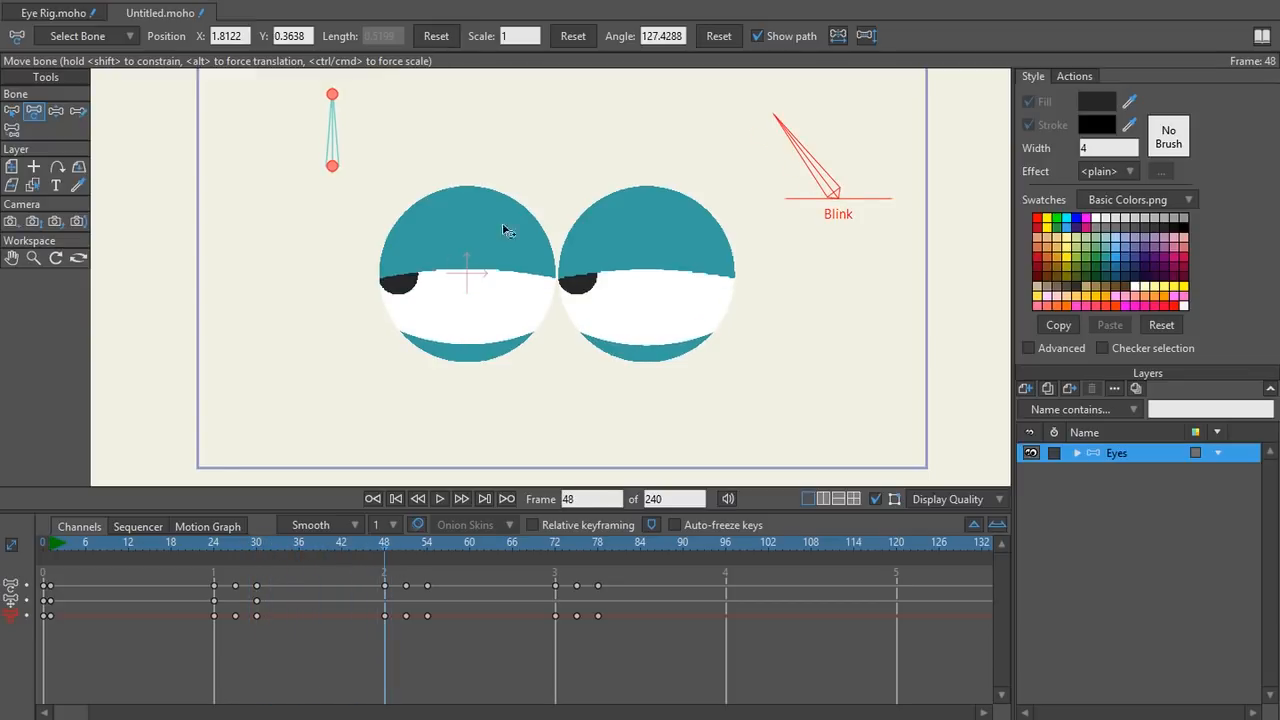
{"action": "left_click", "coordinate": [336, 165]}
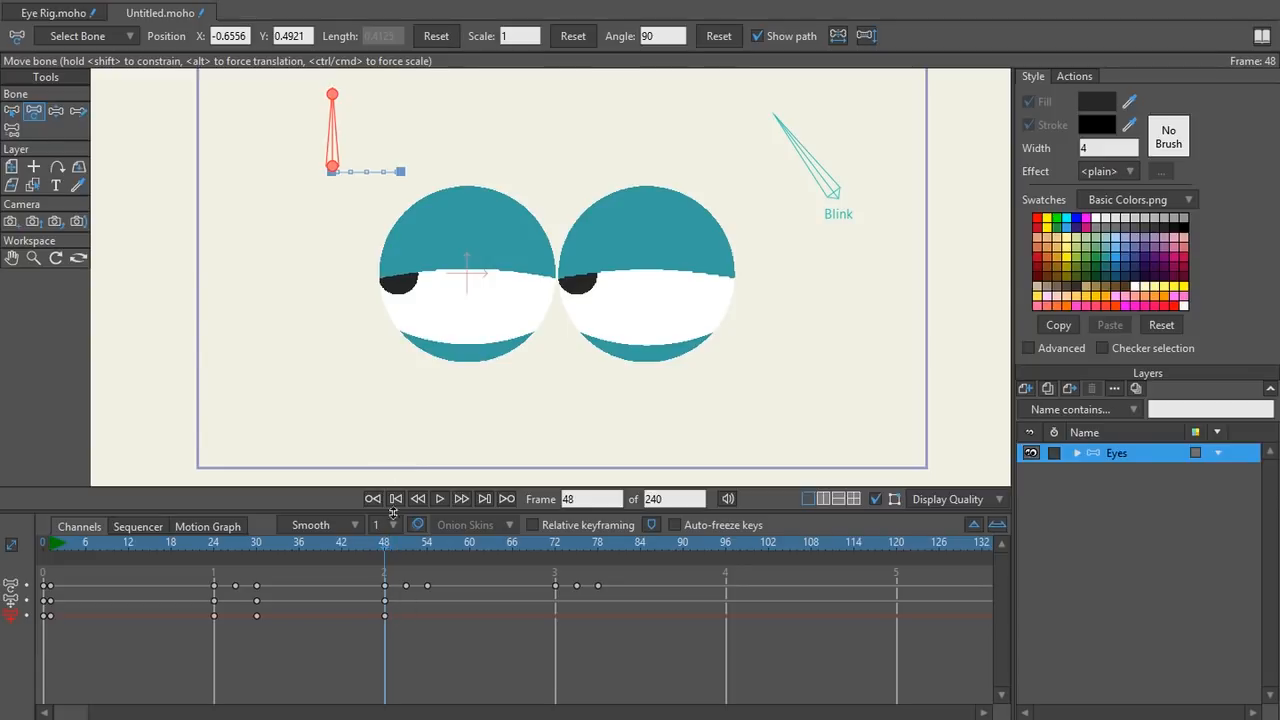
{"action": "left_click", "coordinate": [340, 172]}
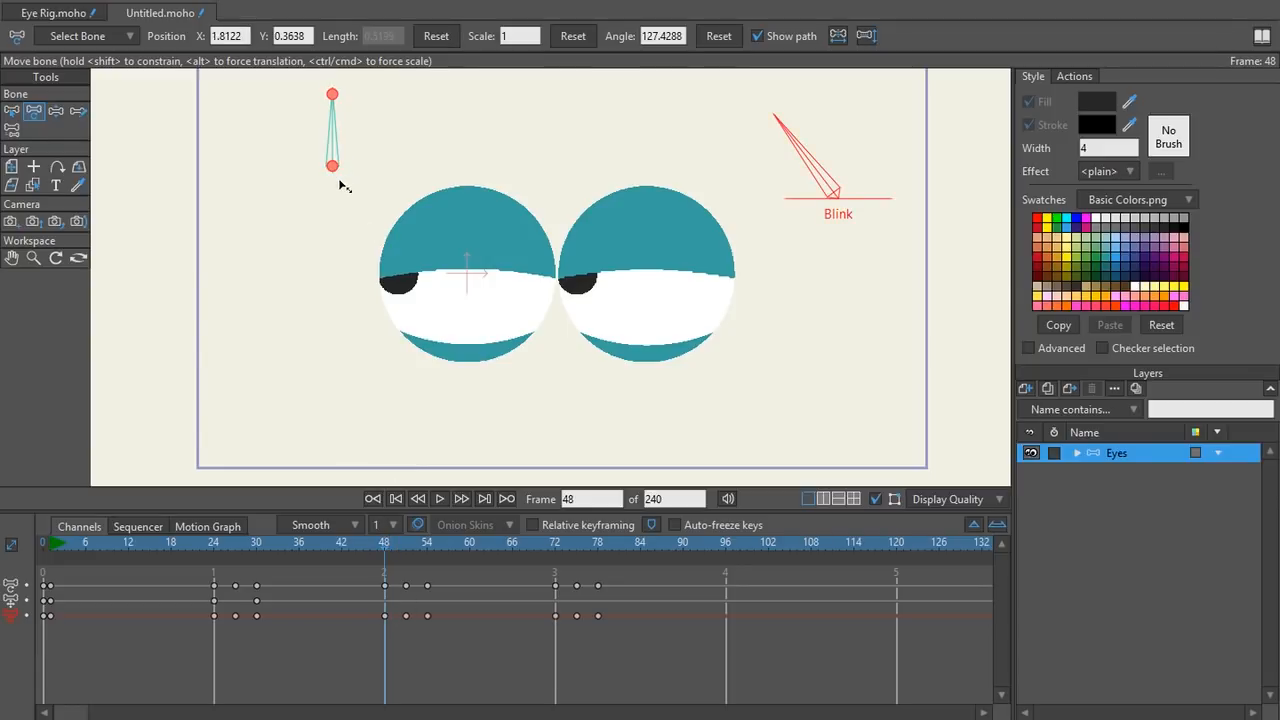
{"action": "left_click", "coordinate": [334, 167]}
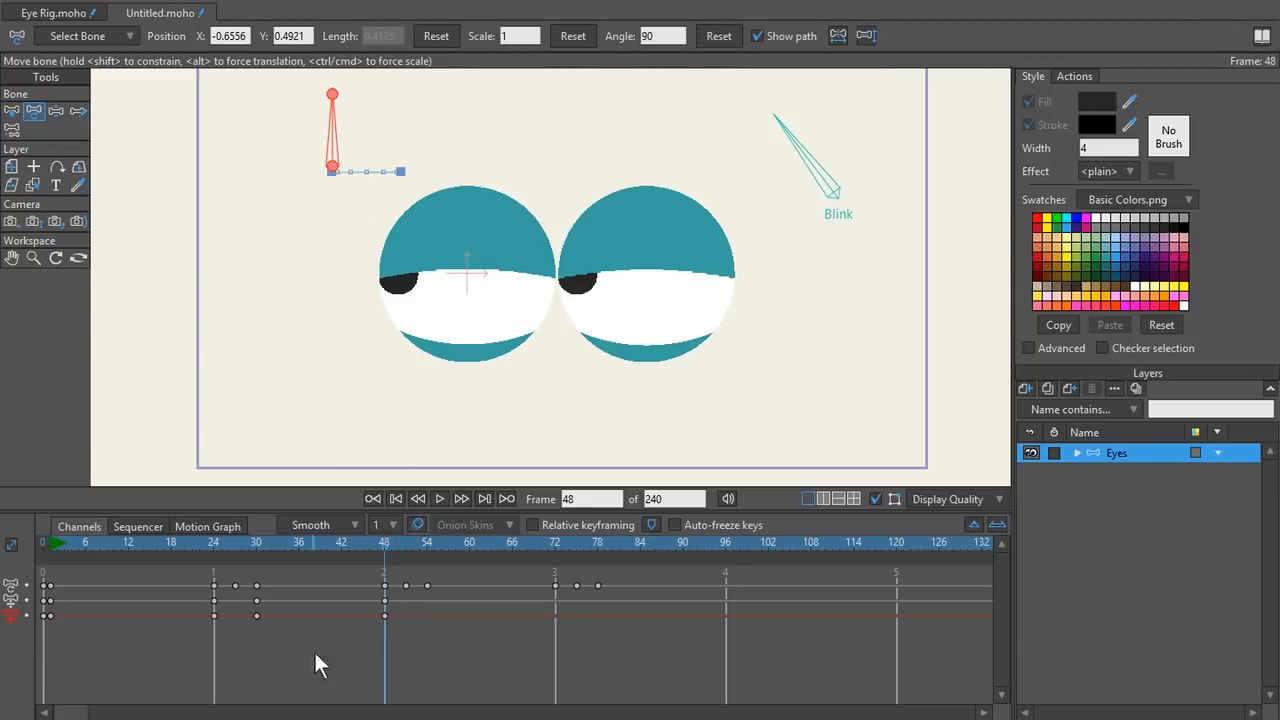
- Try moving the Control bone's frame 30 keyframe to frame 27, where the eyes are closed, and play it back
{"action": "left_click", "coordinate": [256, 615]}
{"action": "left_click_drag", "start_coordinate": [384, 548], "coordinate": [427, 545]}
{"action": "left_click_drag", "start_coordinate": [322, 545], "coordinate": [214, 540]}
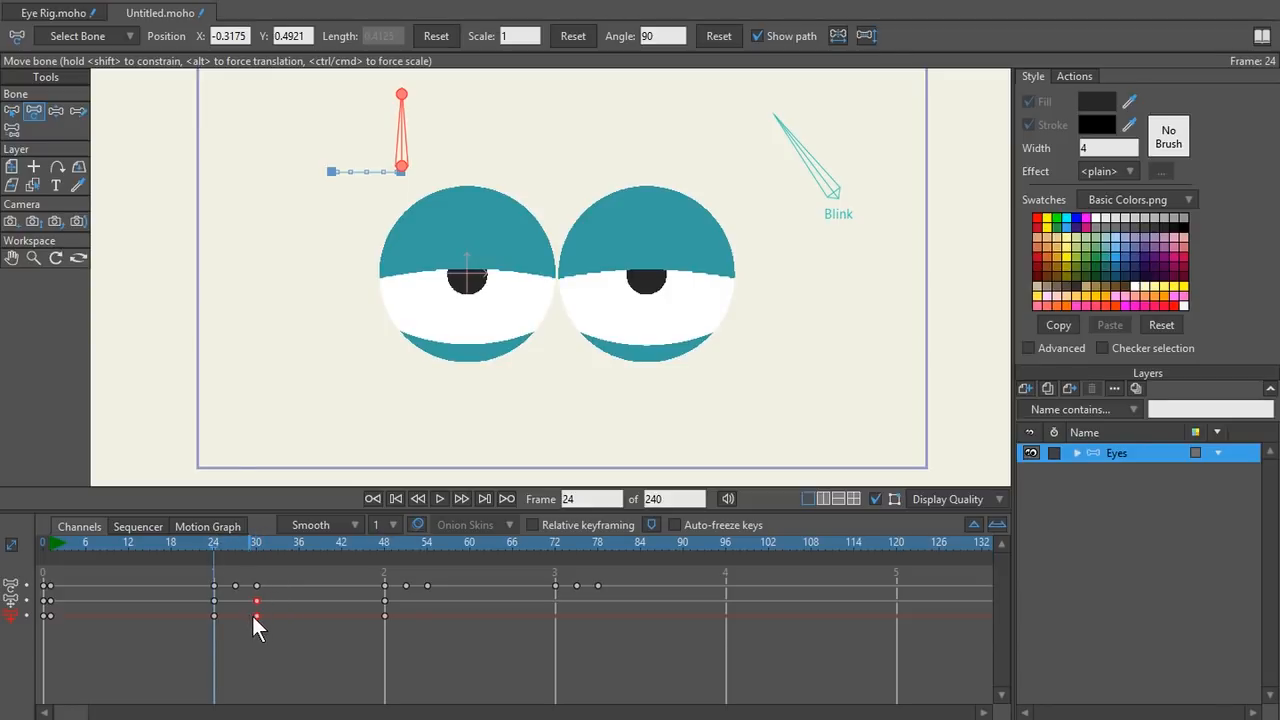
{"action": "mouse_move", "coordinate": [213, 550]}
{"action": "left_mouse_down"}
{"action": "mouse_move", "coordinate": [259, 543]}
{"action": "mouse_move", "coordinate": [215, 549]}
{"action": "mouse_move", "coordinate": [259, 549]}
{"action": "mouse_move", "coordinate": [235, 551]}
{"action": "left_mouse_up"}
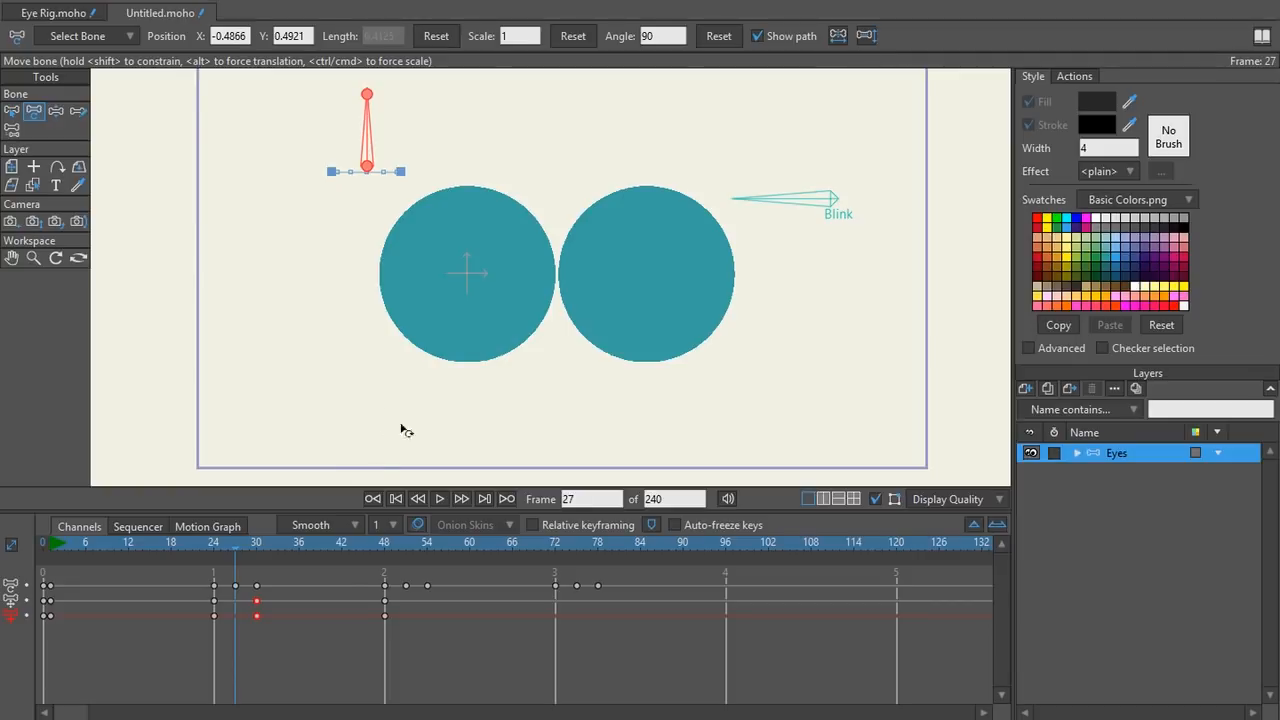
{"action": "left_click_drag", "start_coordinate": [256, 615], "coordinate": [234, 612]}
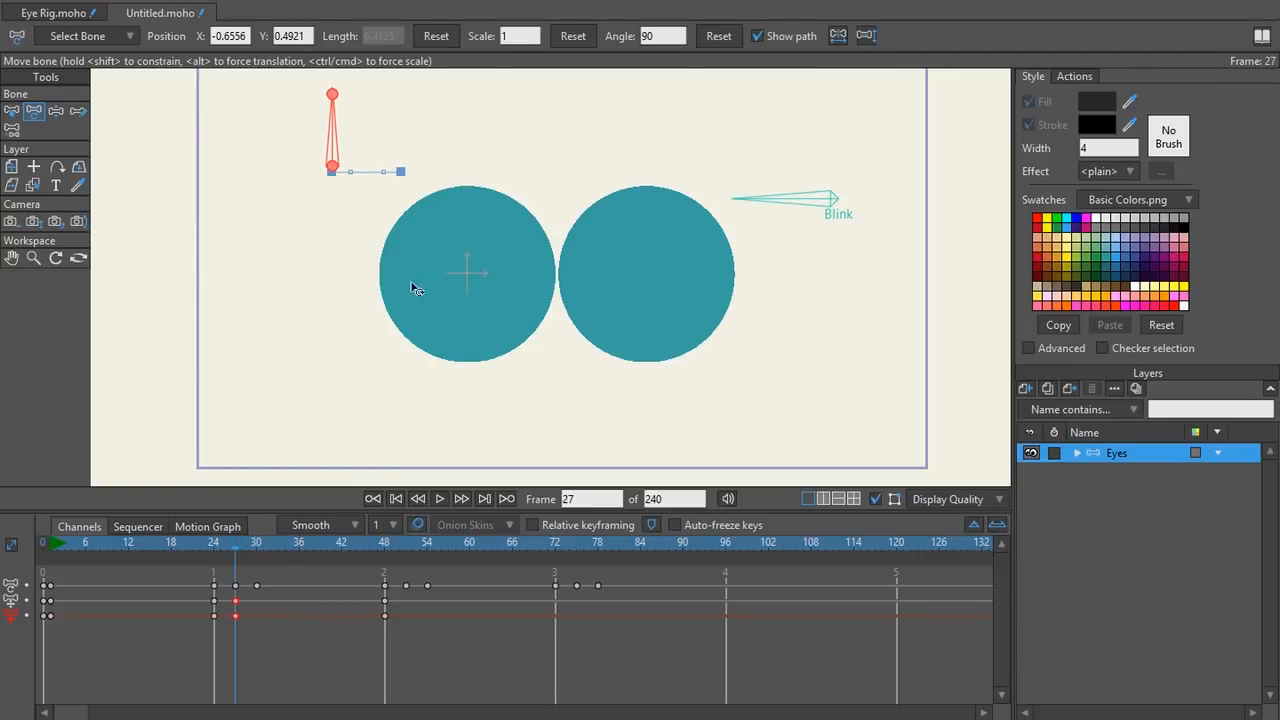
{"action": "left_click", "coordinate": [219, 543]}
{"action": "left_click_drag", "start_coordinate": [216, 545], "coordinate": [256, 549]}
{"action": "key", "text": "space"}
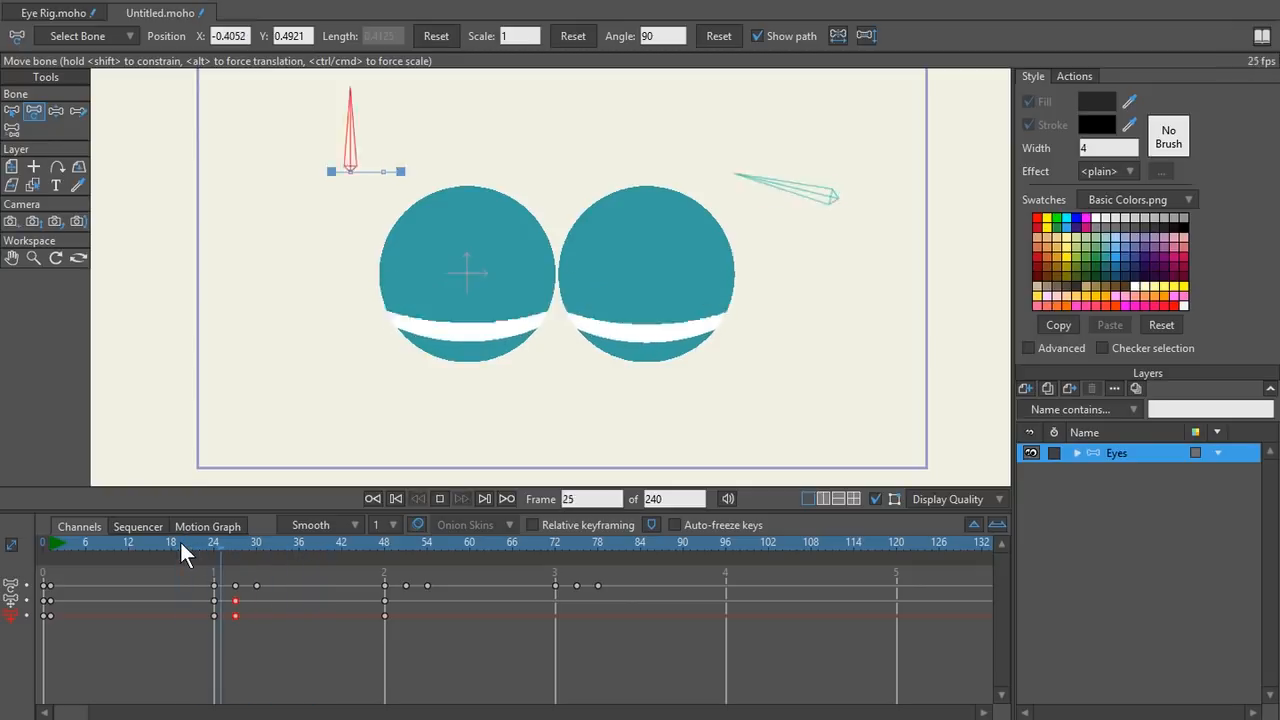
{"action": "key", "text": "space"}
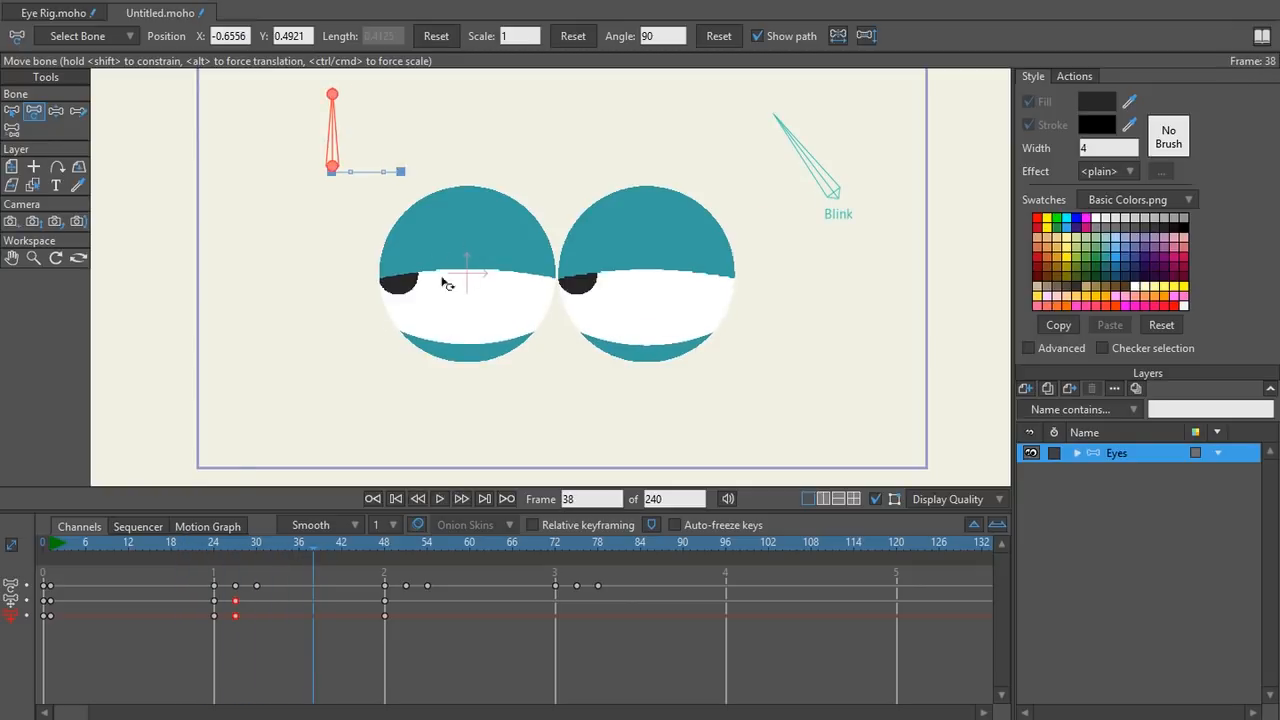
- Return the Control bone's keyframe from frame 27 to frame 30 and play the animation
{"action": "left_click_drag", "start_coordinate": [234, 616], "coordinate": [257, 616]}
{"action": "left_click", "coordinate": [178, 543]}
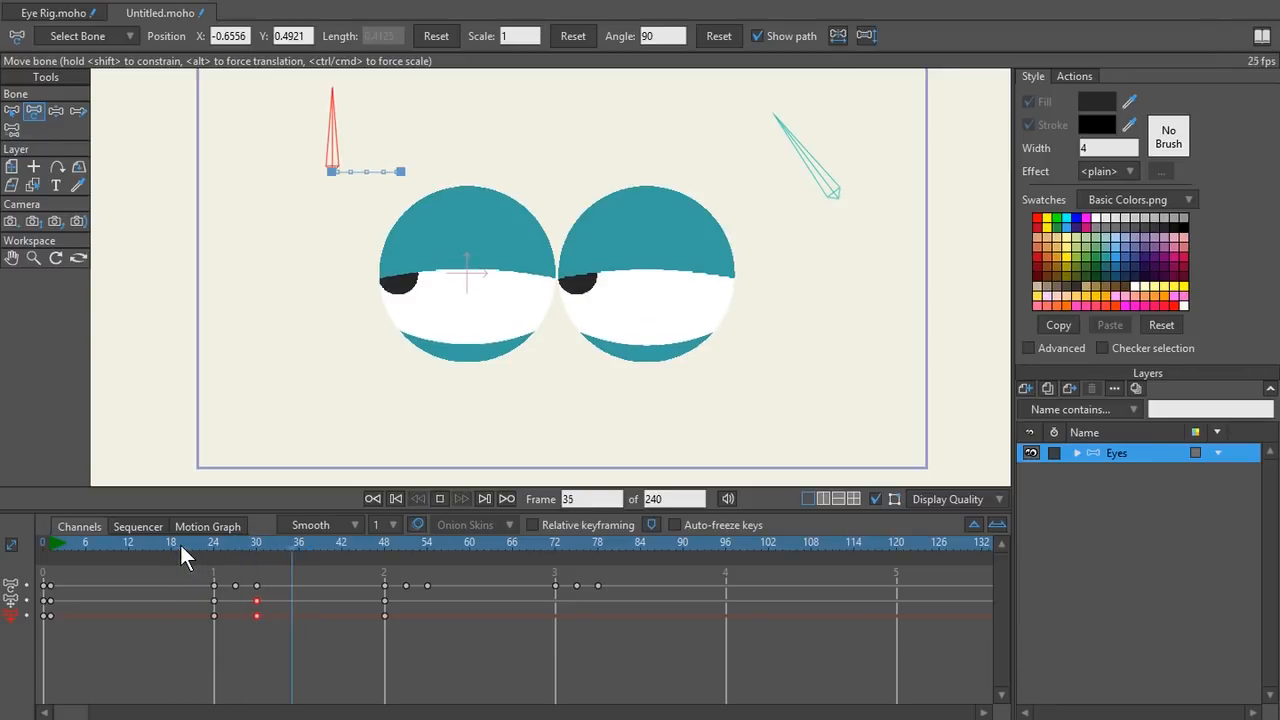
{"action": "key", "text": "space"}
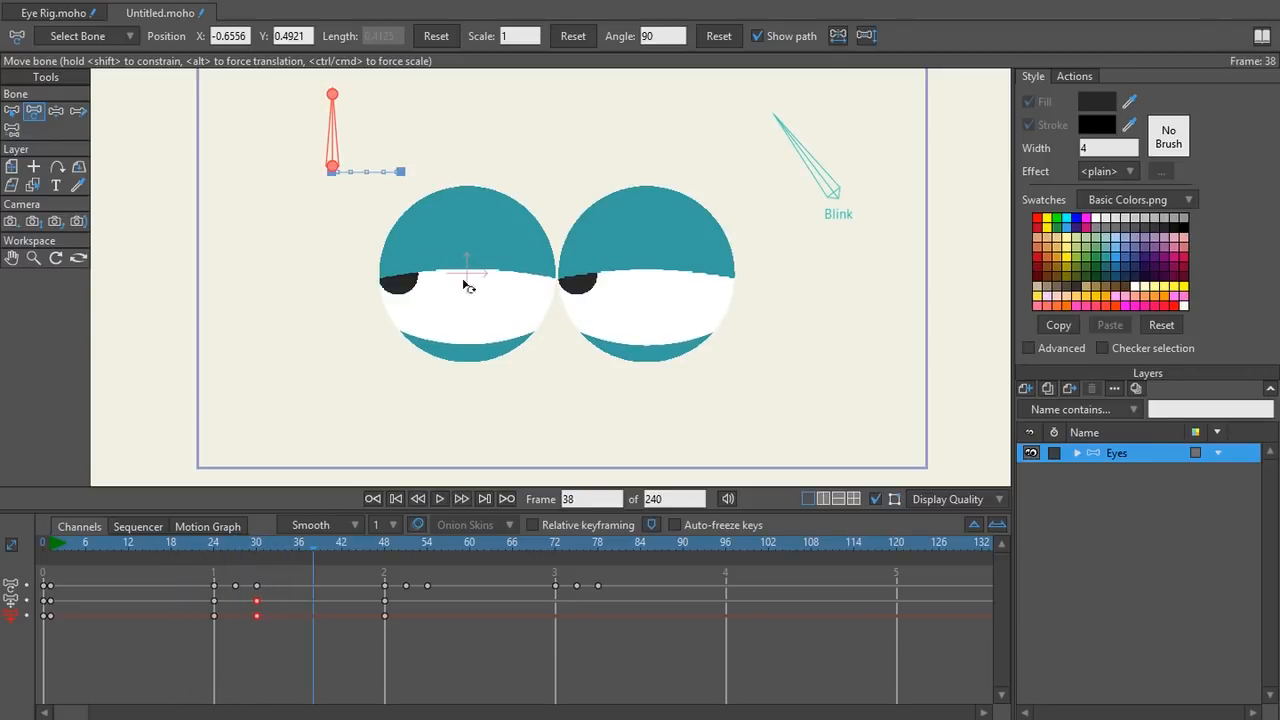
- At frame 54, move the Control bone horizontally to X -0.0054 so the pupils look right, and play the animation
{"action": "left_click_drag", "start_coordinate": [195, 542], "coordinate": [384, 555]}
{"action": "left_click_drag", "start_coordinate": [385, 544], "coordinate": [426, 548]}
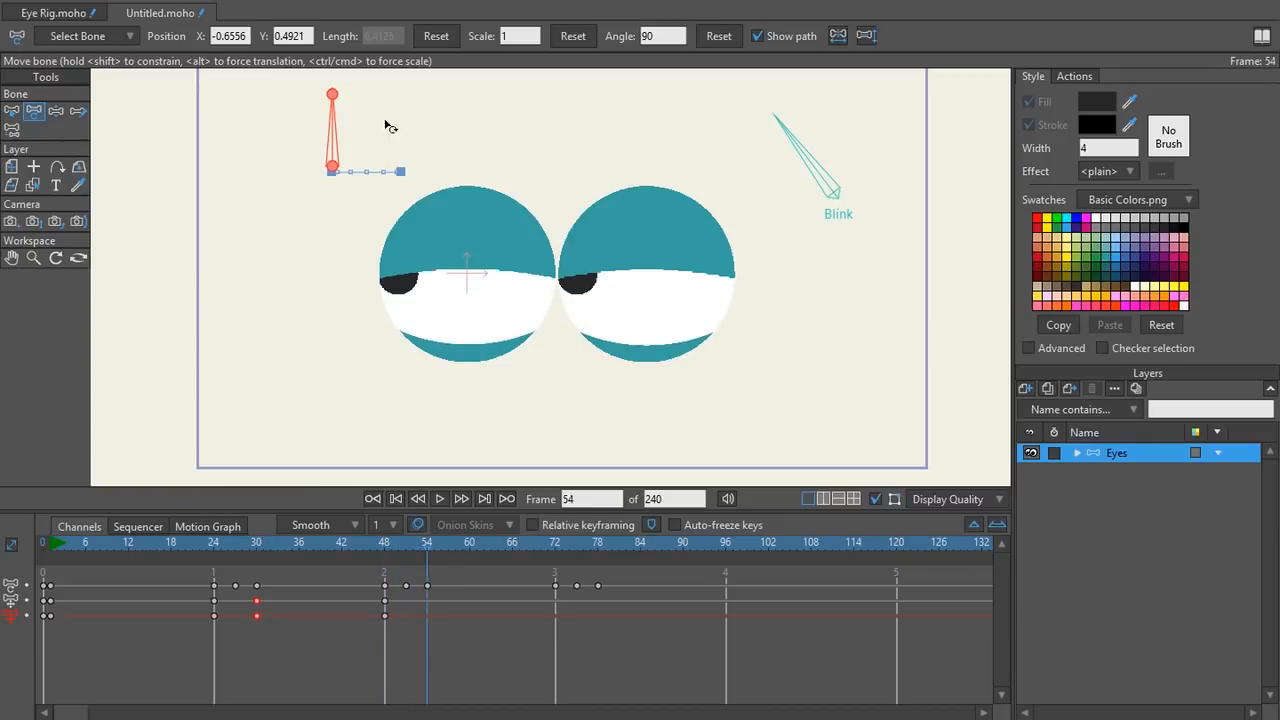
{"action": "left_click_drag", "start_coordinate": [334, 168], "coordinate": [466, 168]}
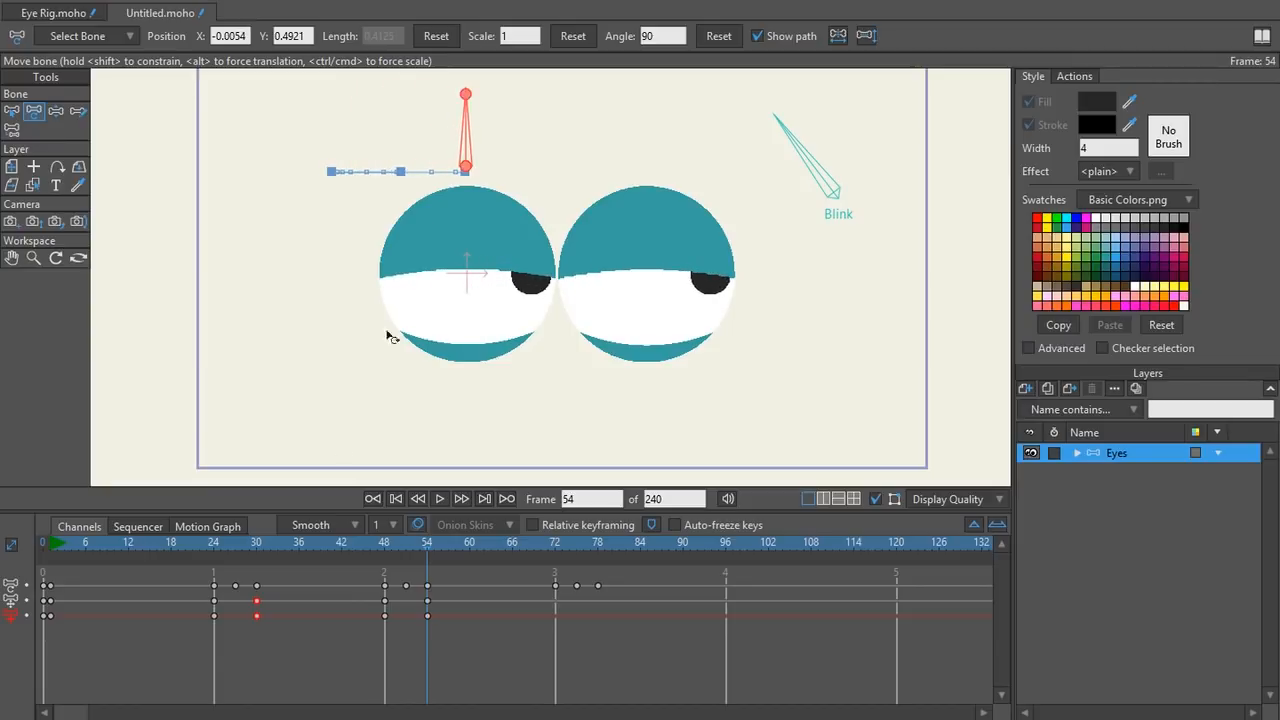
{"action": "left_click", "coordinate": [121, 545]}
{"action": "key", "text": "space"}
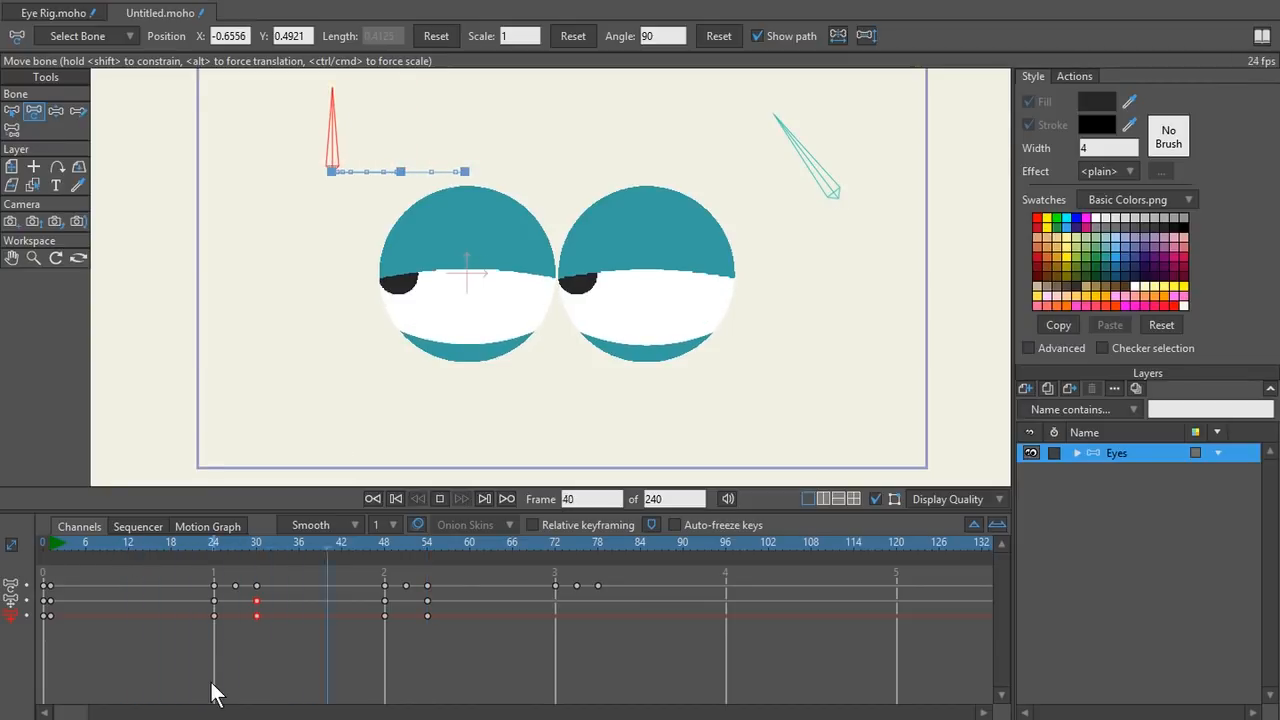
{"action": "key", "text": "space"}
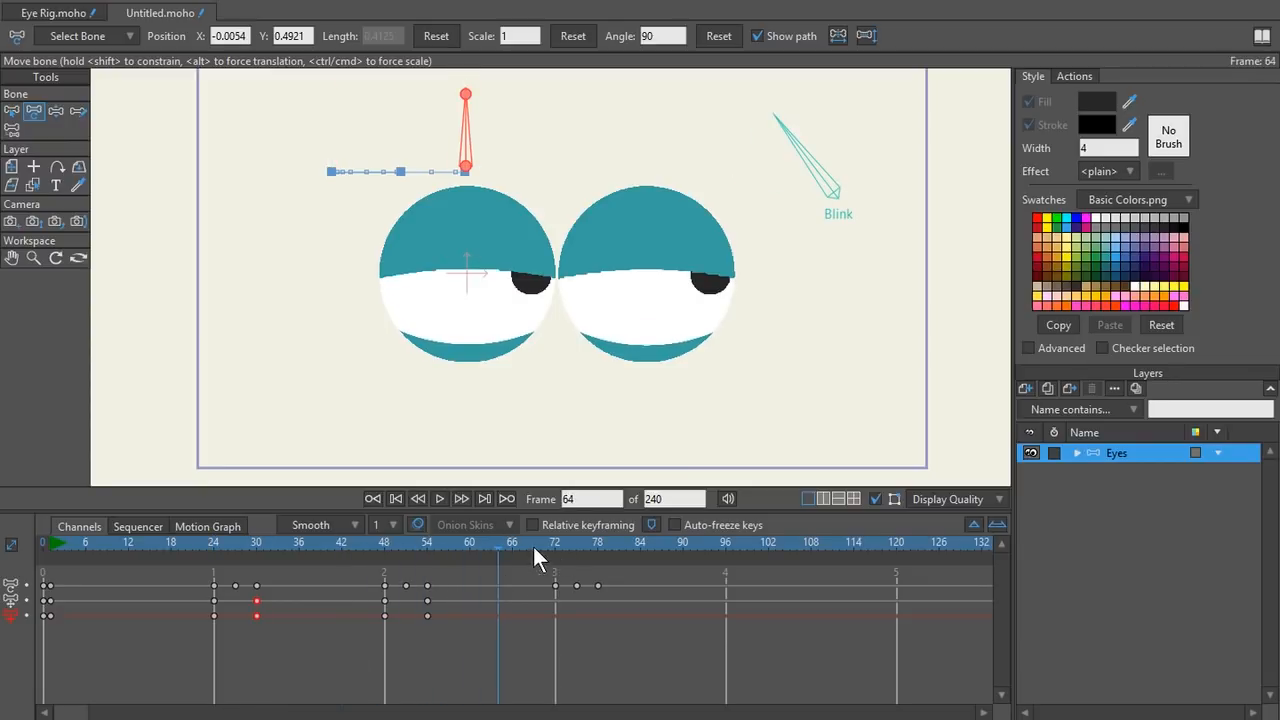
- Copy the Control bone's frame 54 keyframe to frame 72 so the pupils keep looking right until then
{"action": "left_click_drag", "start_coordinate": [495, 547], "coordinate": [555, 546]}
{"action": "left_click", "coordinate": [427, 615]}
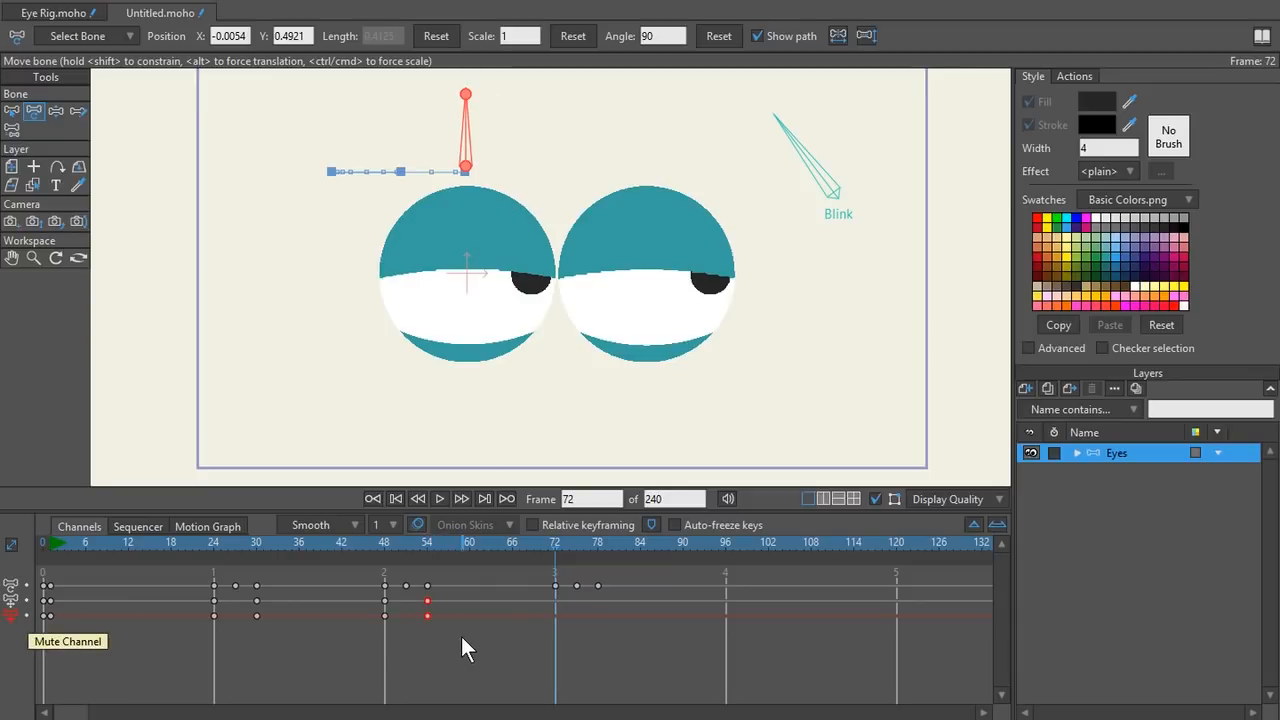
{"action": "key", "text": "ctrl+v"}
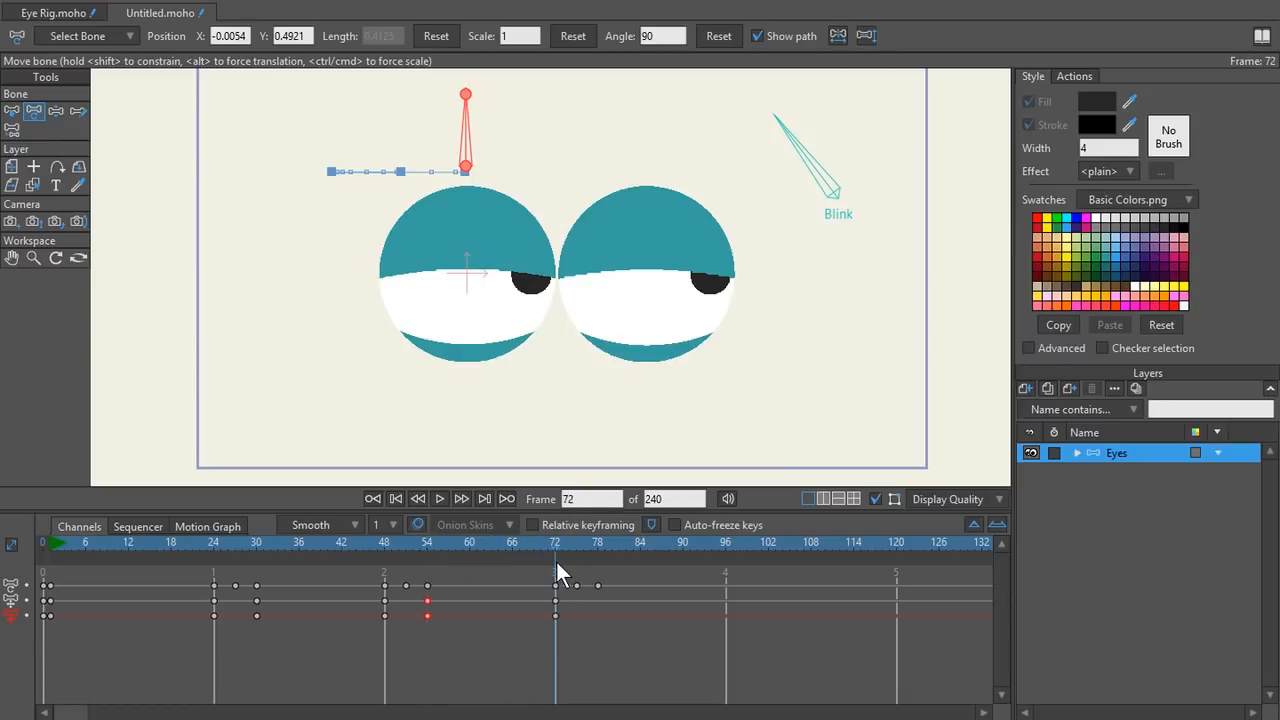
- At frame 78, centre the pupils by pasting the Control bone's frame 1 keyframe (X -0.3175), and play the animation
{"action": "left_click", "coordinate": [596, 565]}
{"action": "left_click_drag", "start_coordinate": [470, 170], "coordinate": [398, 172]}
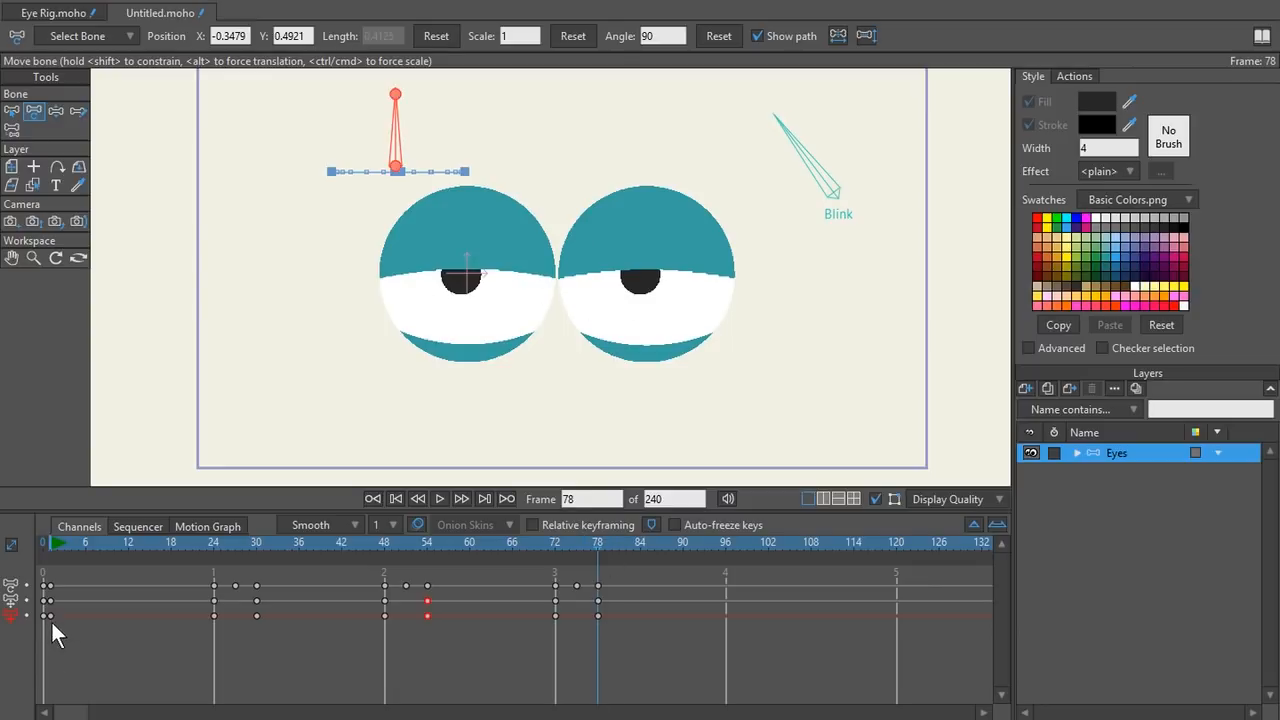
{"action": "left_click_drag", "start_coordinate": [51, 615], "coordinate": [47, 597]}
{"action": "key", "text": "ctrl+v"}
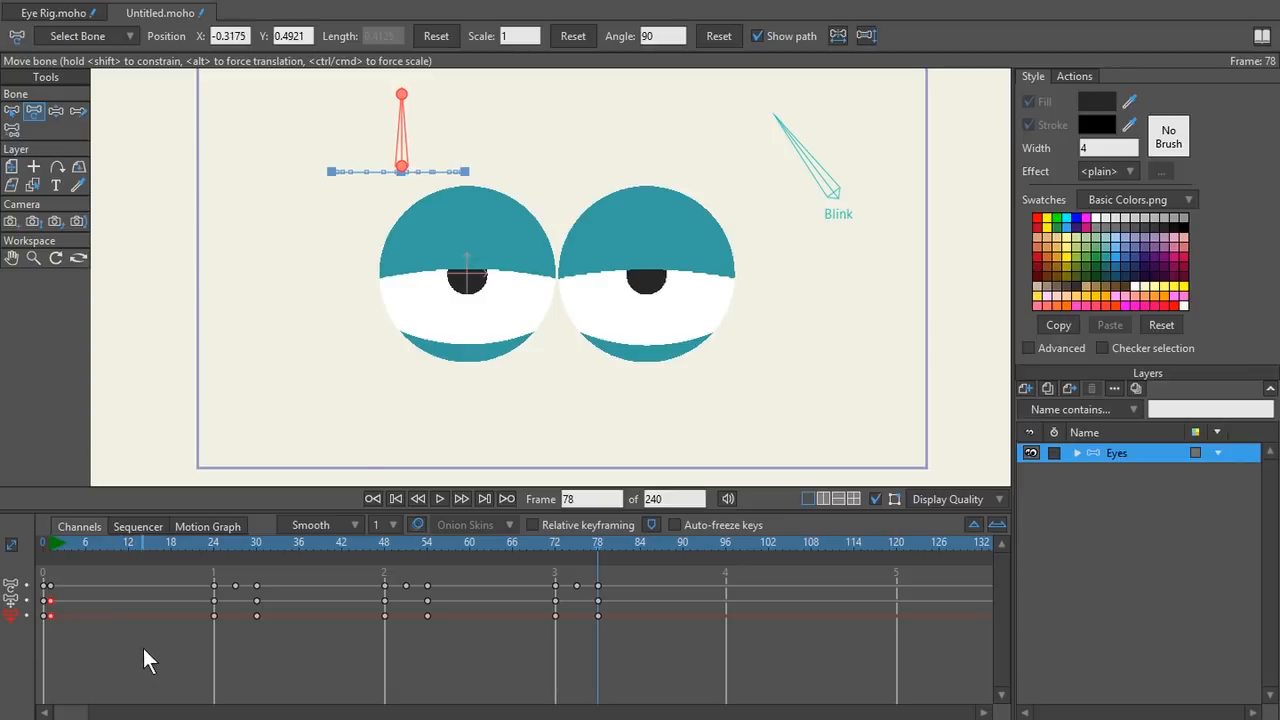
{"action": "left_click_drag", "start_coordinate": [546, 543], "coordinate": [42, 588]}
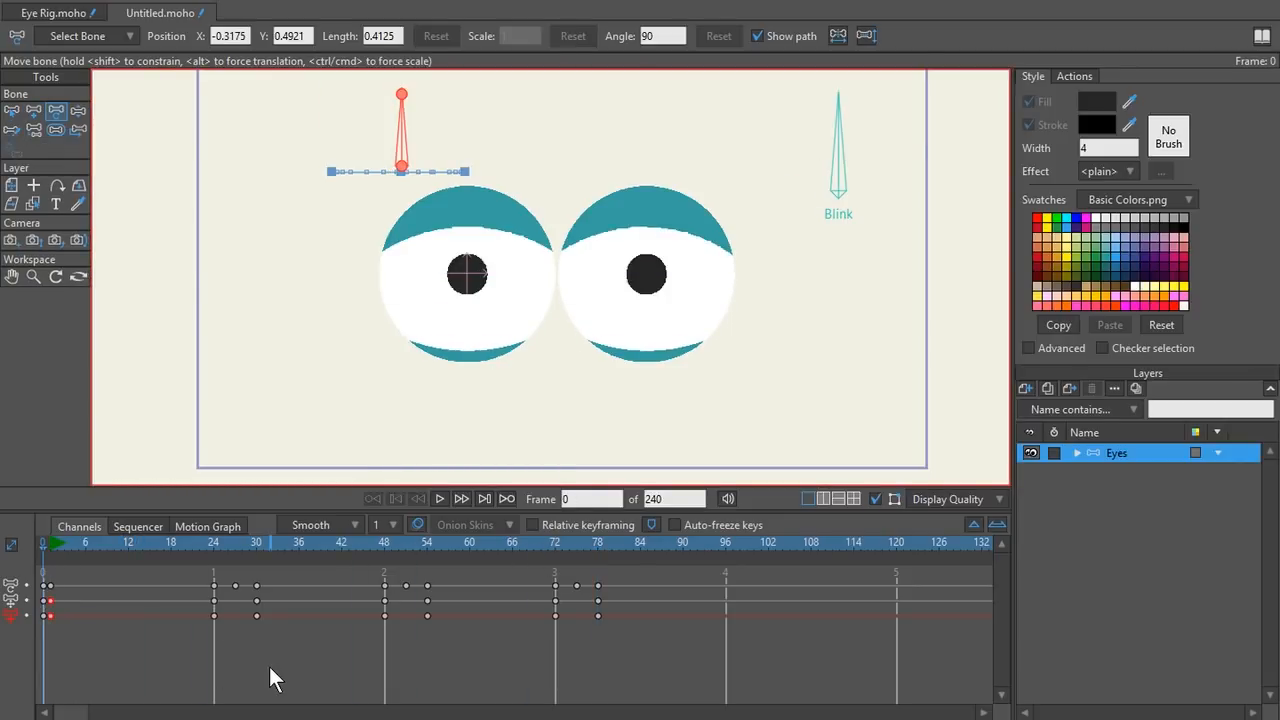
{"action": "key", "text": "space"}
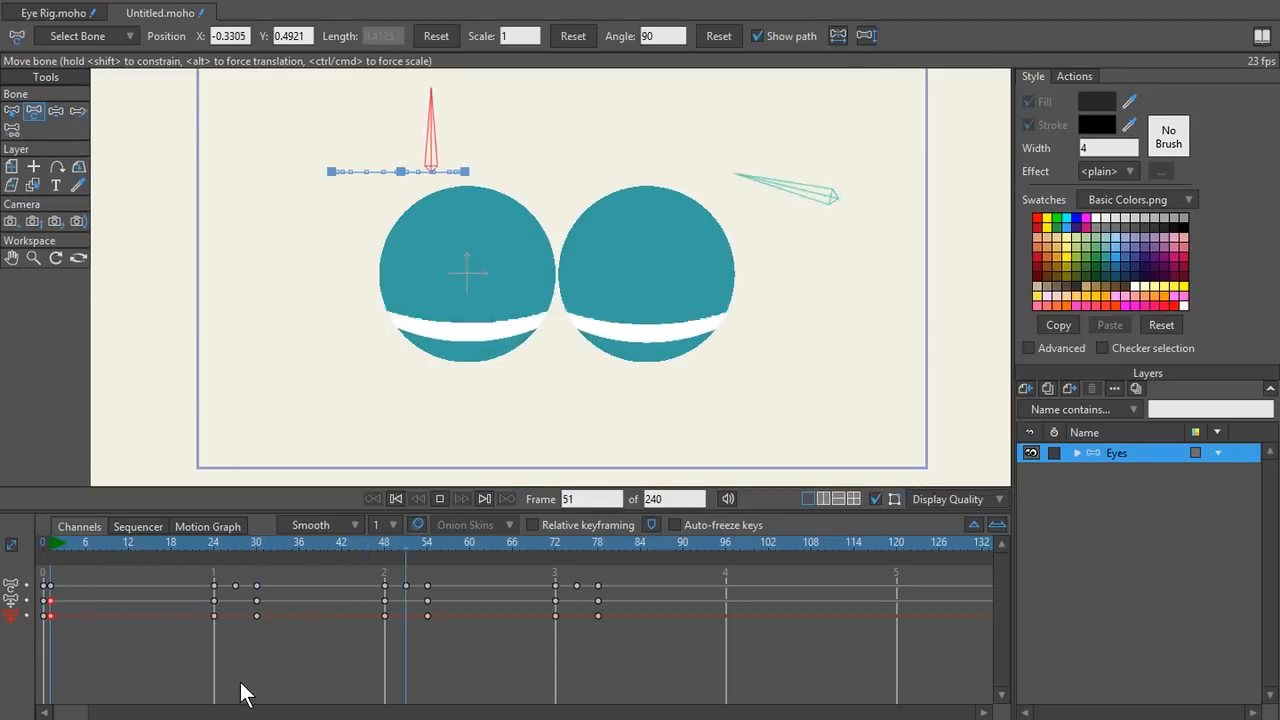
{"action": "key", "text": "space"}
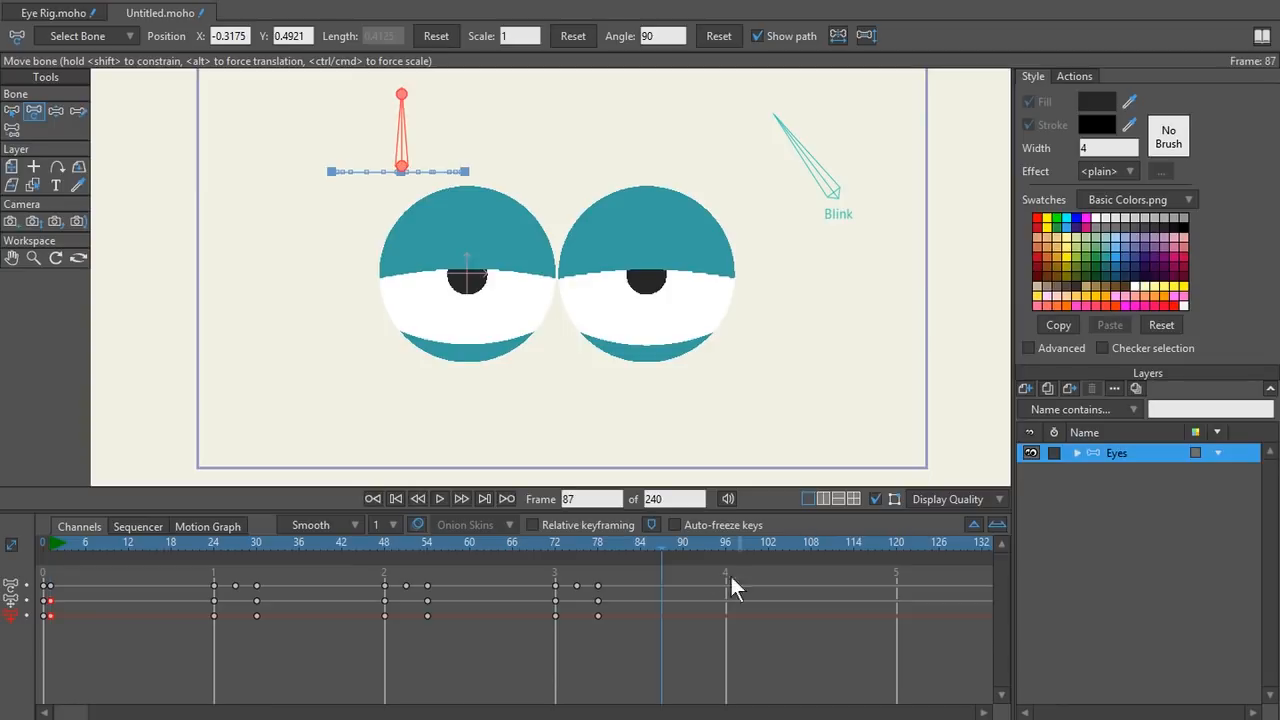
{"action": "left_click_drag", "start_coordinate": [662, 545], "coordinate": [724, 546]}
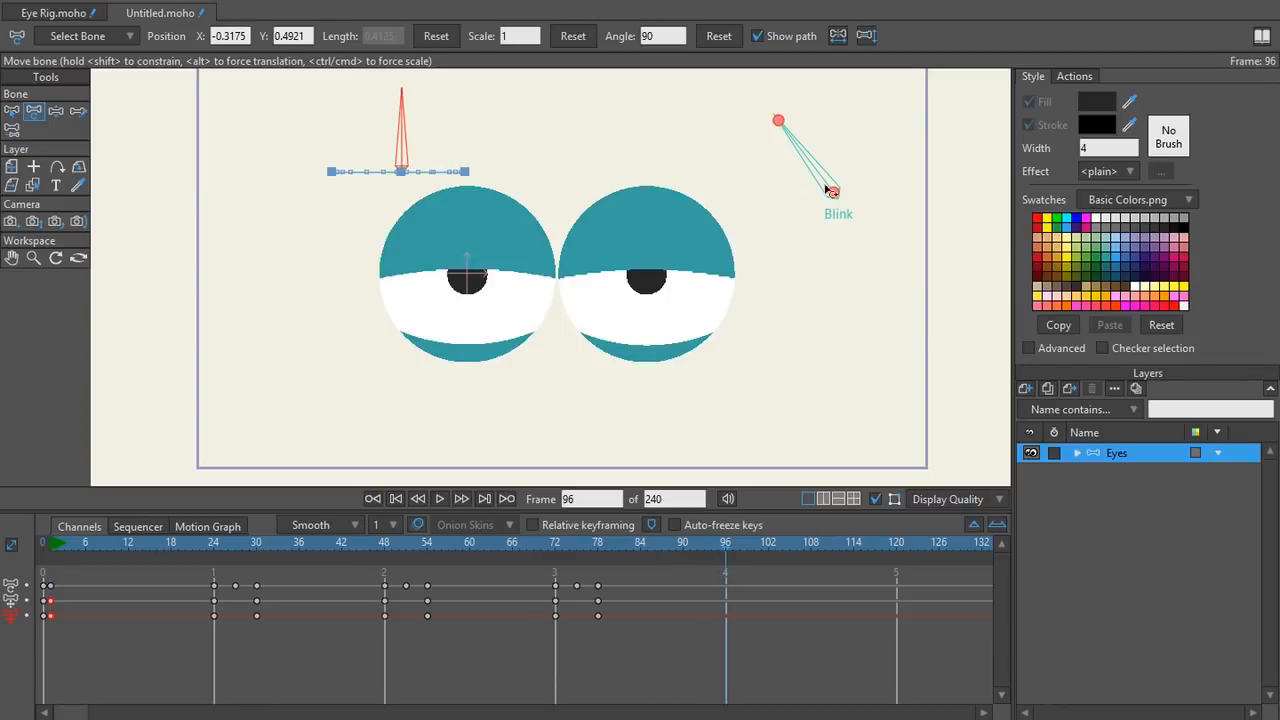
{"action": "left_click_drag", "start_coordinate": [522, 605], "coordinate": [662, 623]}
{"action": "key", "text": "ctrl+c"}
{"action": "key", "text": "ctrl+v"}
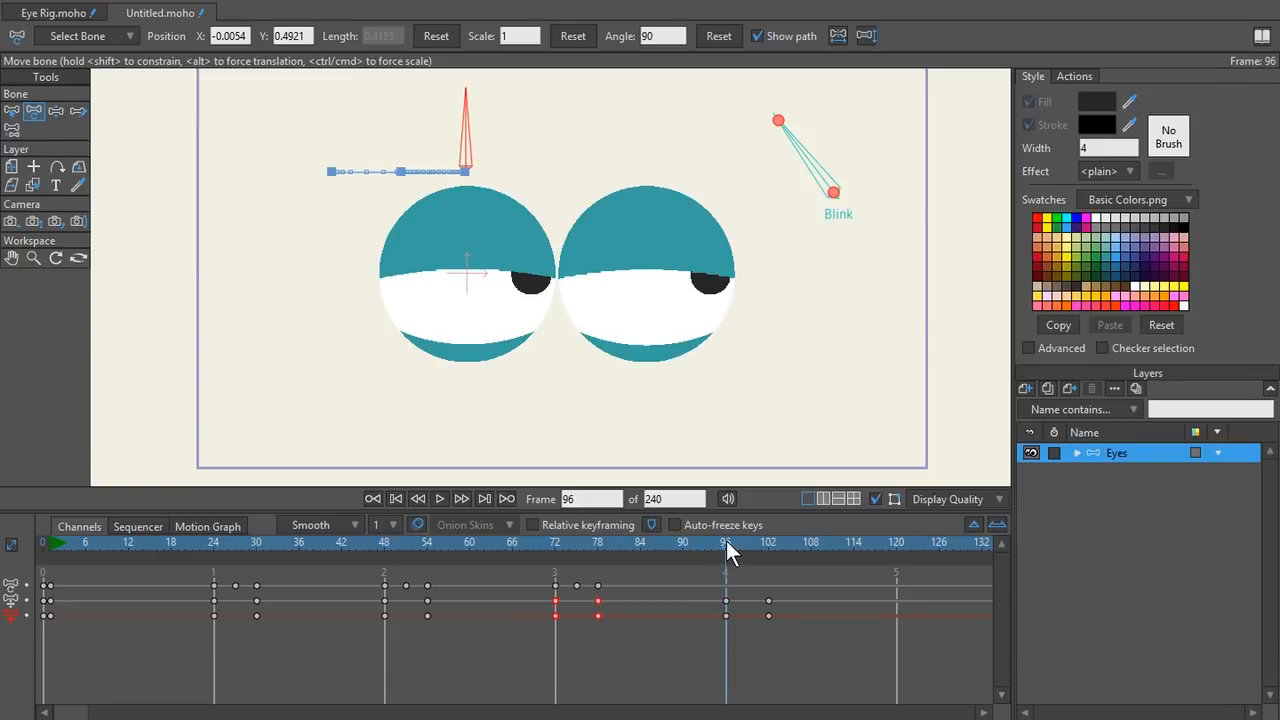
{"action": "key", "text": "ctrl+z"}
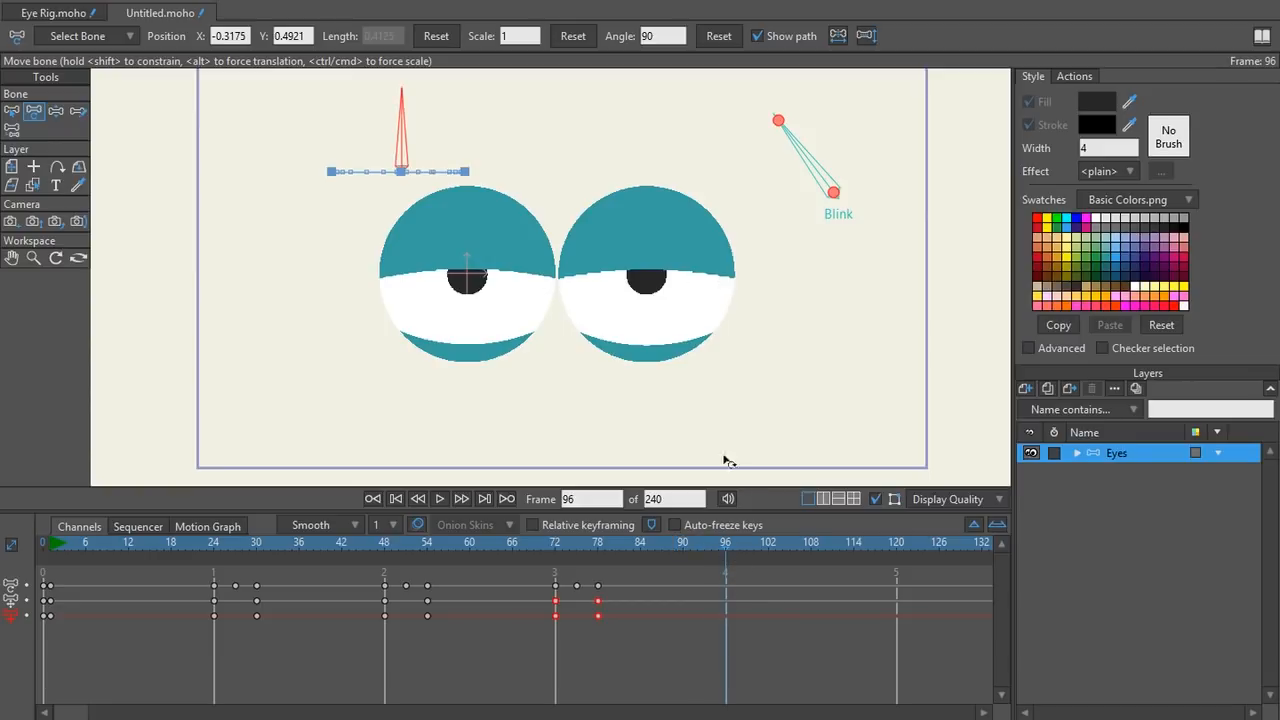
- Select the Blink bone and copy its blink keyframes from frames 72 to 78 to frame 96
{"action": "key", "text": "z"}
{"action": "left_click", "coordinate": [826, 186]}
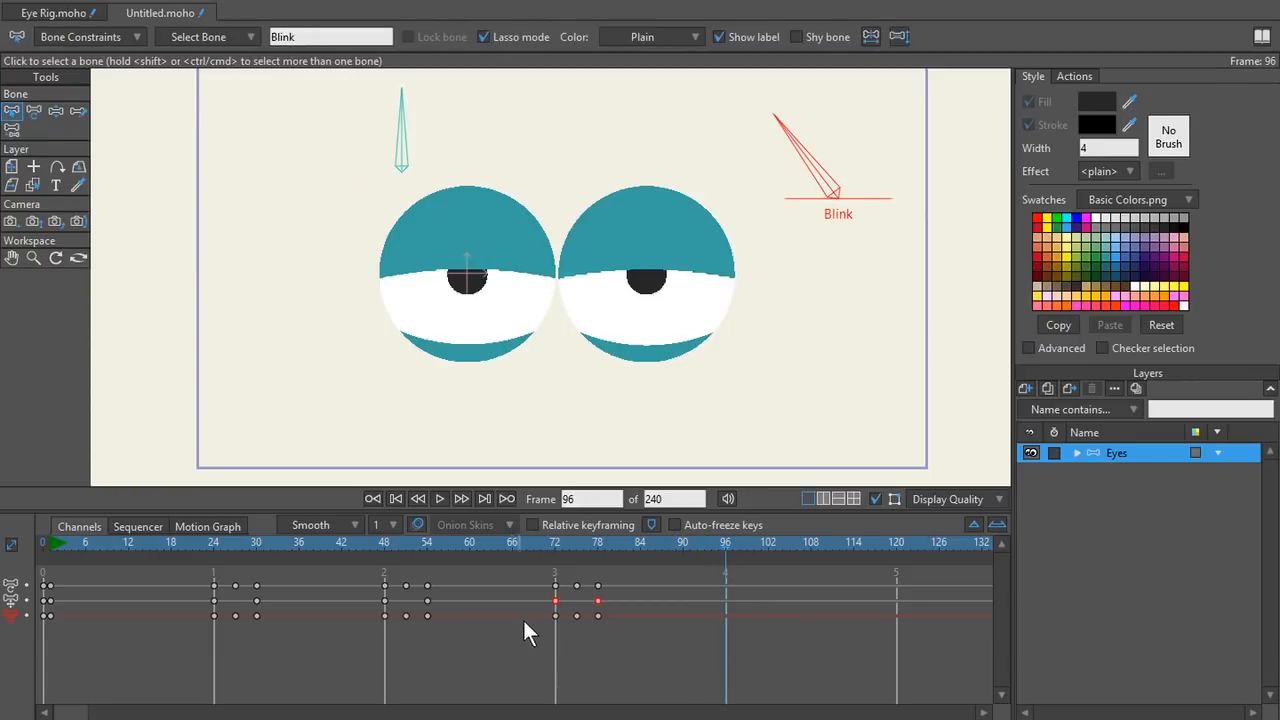
{"action": "left_click_drag", "start_coordinate": [567, 613], "coordinate": [640, 616]}
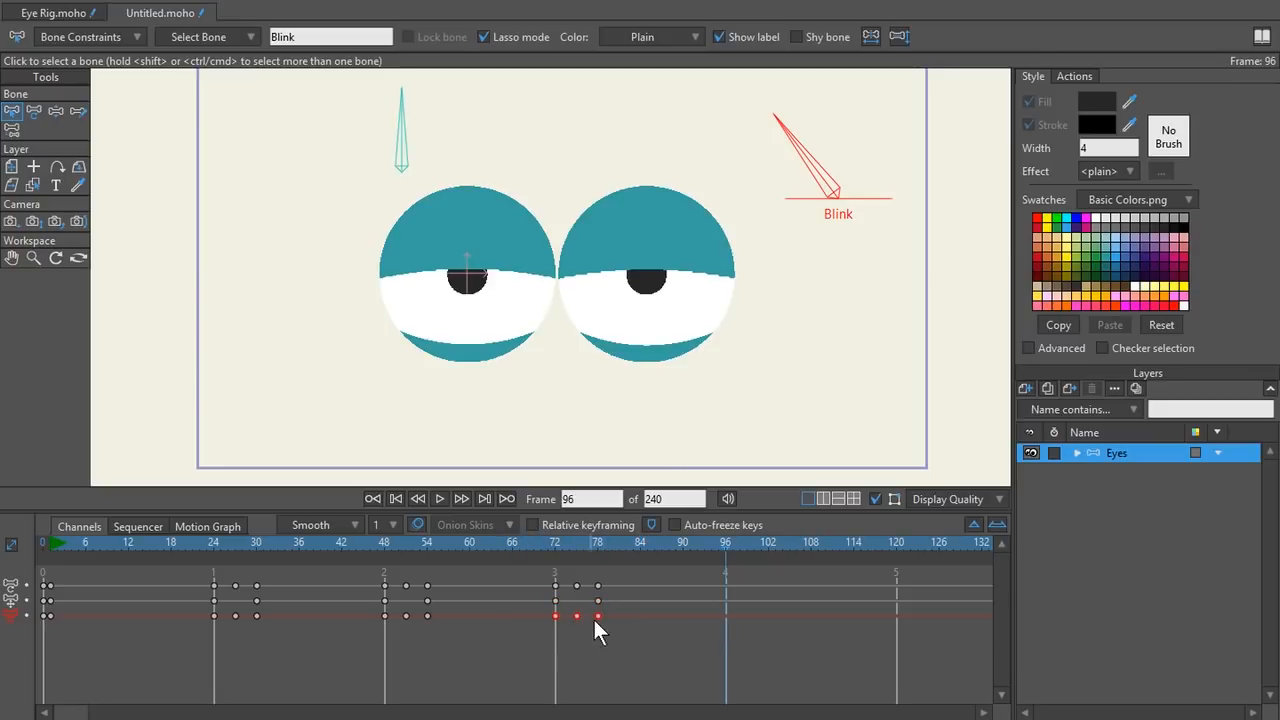
{"action": "key", "text": "ctrl+v"}
- At frame 102, rotate the Blink bone to about 1 degree so the eyes open wide, and play the animation
{"action": "left_click_drag", "start_coordinate": [727, 545], "coordinate": [767, 543]}
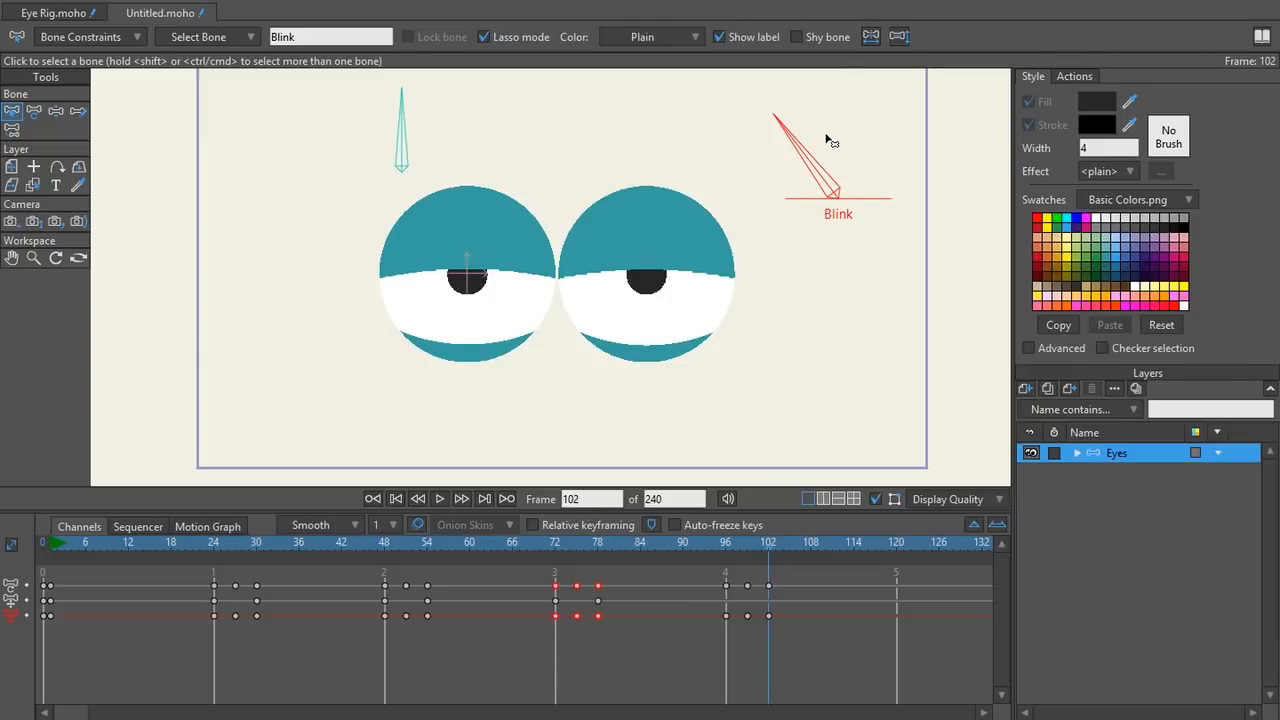
{"action": "key", "text": "z"}
{"action": "key", "text": "t"}
{"action": "left_click_drag", "start_coordinate": [803, 157], "coordinate": [953, 198]}
{"action": "left_click_drag", "start_coordinate": [693, 546], "coordinate": [364, 554]}
{"action": "key", "text": "space"}
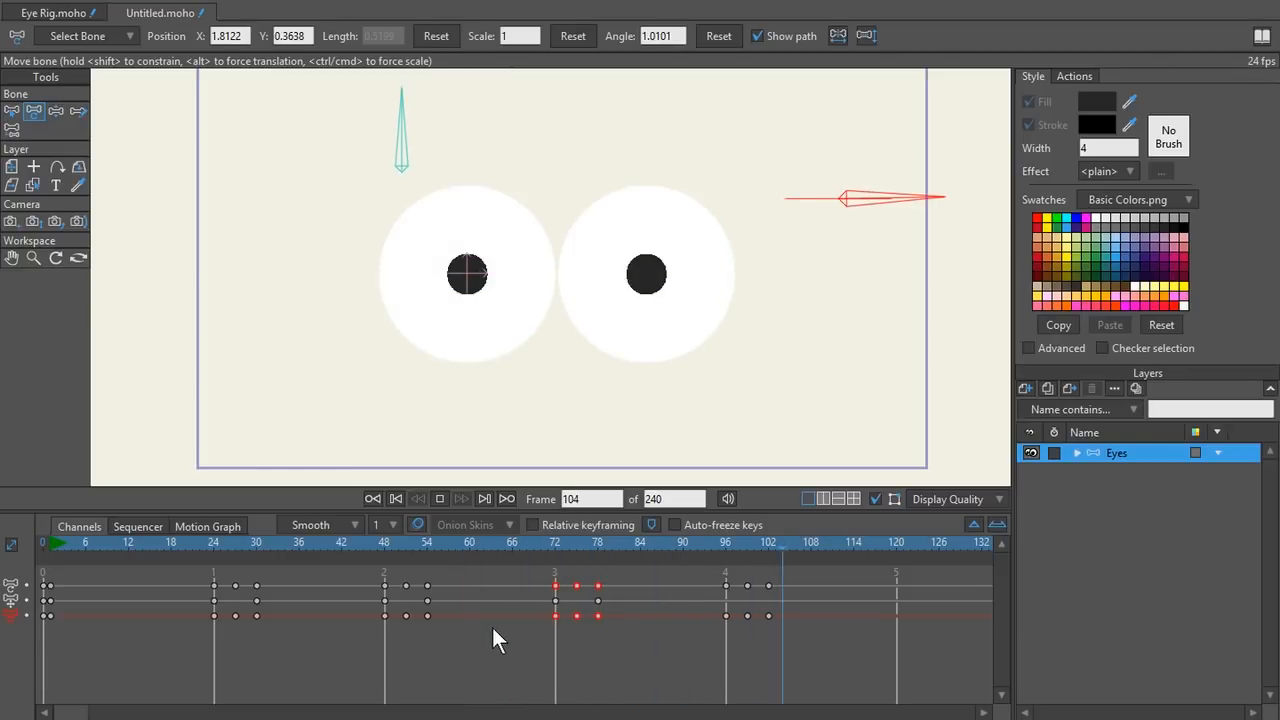
{"action": "key", "text": "space"}
- Examine the timing of the blink between frames 93 and 102 by scrubbing through it and playing it back
{"action": "left_click_drag", "start_coordinate": [720, 538], "coordinate": [746, 548]}
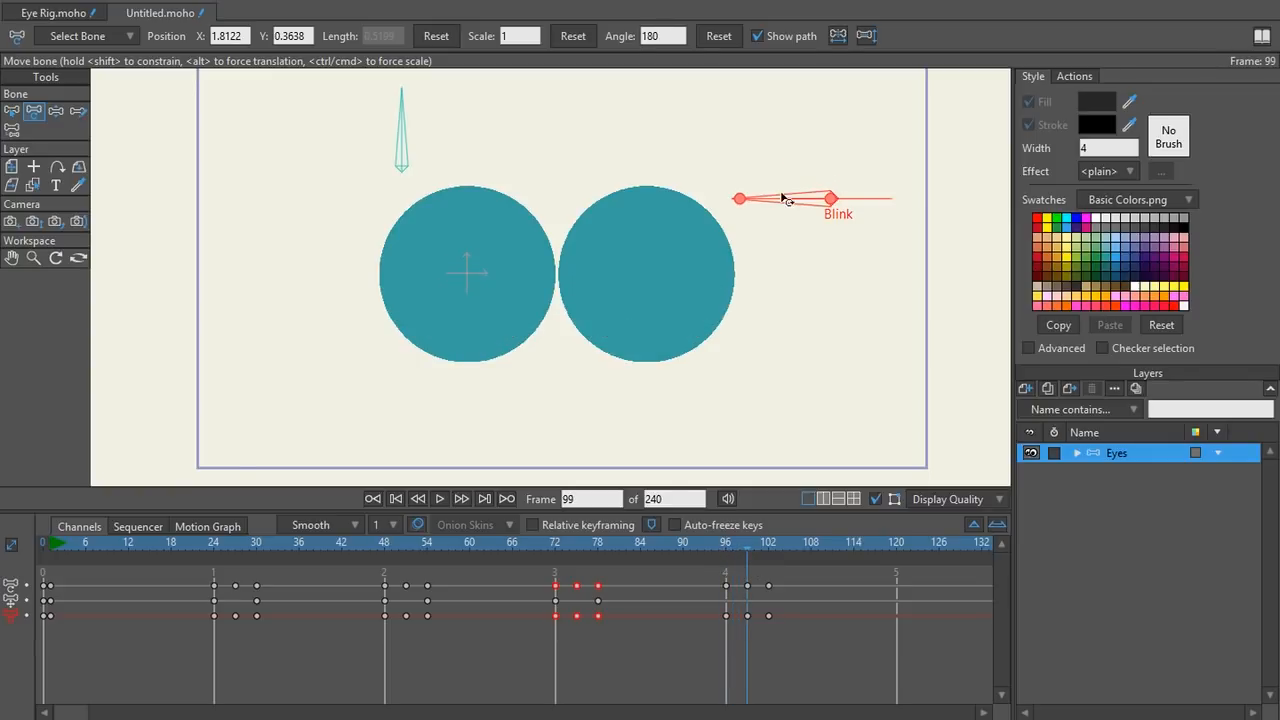
{"action": "left_click", "coordinate": [688, 545]}
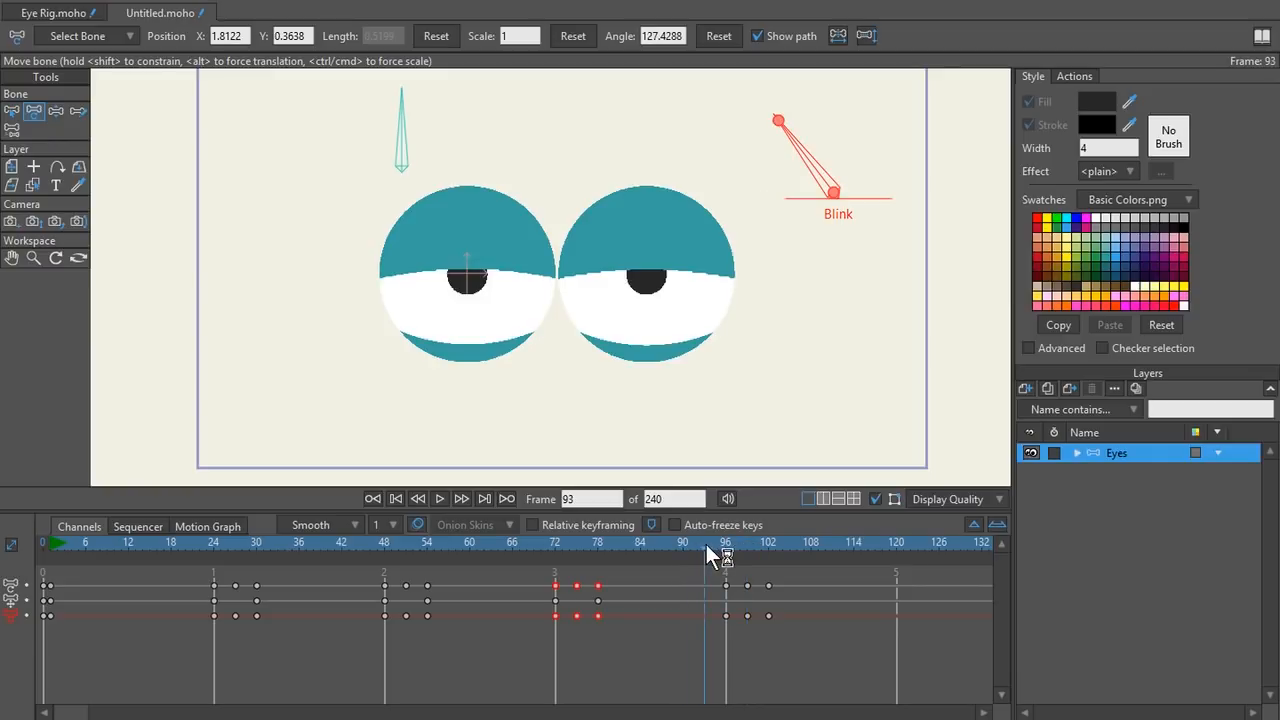
{"action": "left_click_drag", "start_coordinate": [694, 548], "coordinate": [742, 550]}
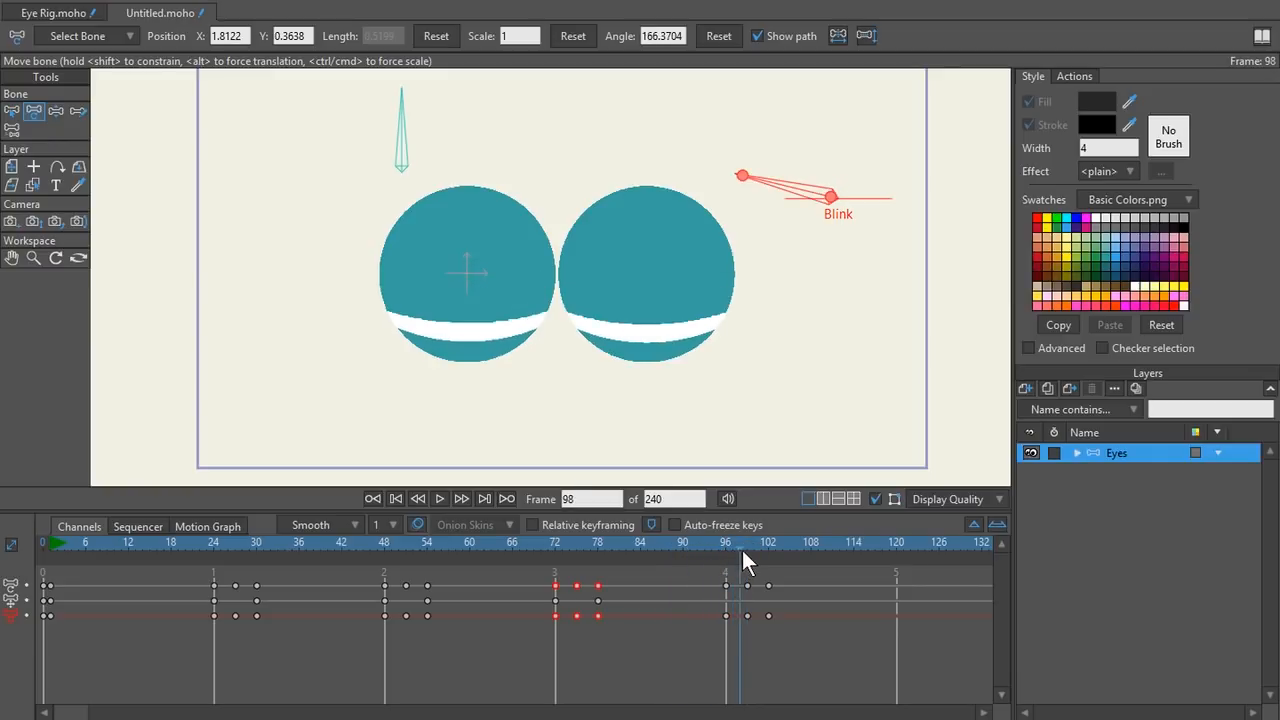
{"action": "left_click_drag", "start_coordinate": [779, 210], "coordinate": [775, 148]}
{"action": "left_click_drag", "start_coordinate": [778, 142], "coordinate": [781, 161]}
{"action": "left_click_drag", "start_coordinate": [720, 543], "coordinate": [636, 554]}
{"action": "key", "text": "space"}
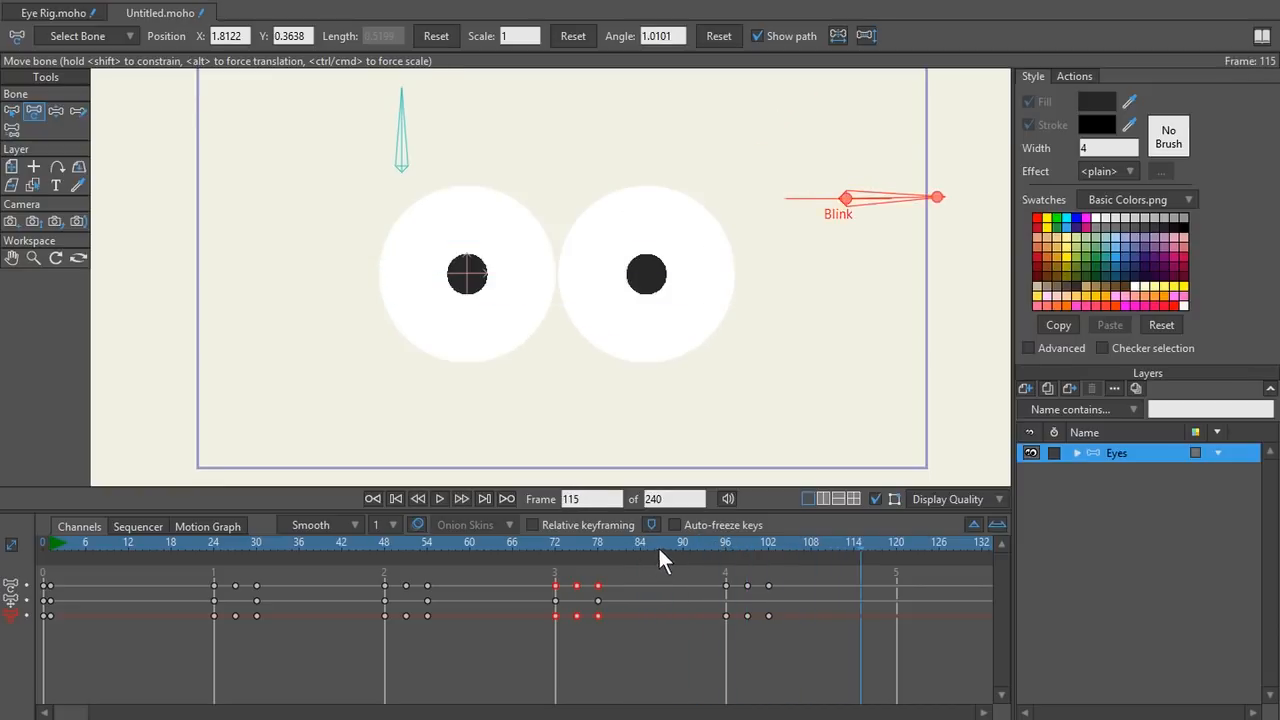
{"action": "left_click", "coordinate": [727, 542]}
{"action": "key", "text": "space"}
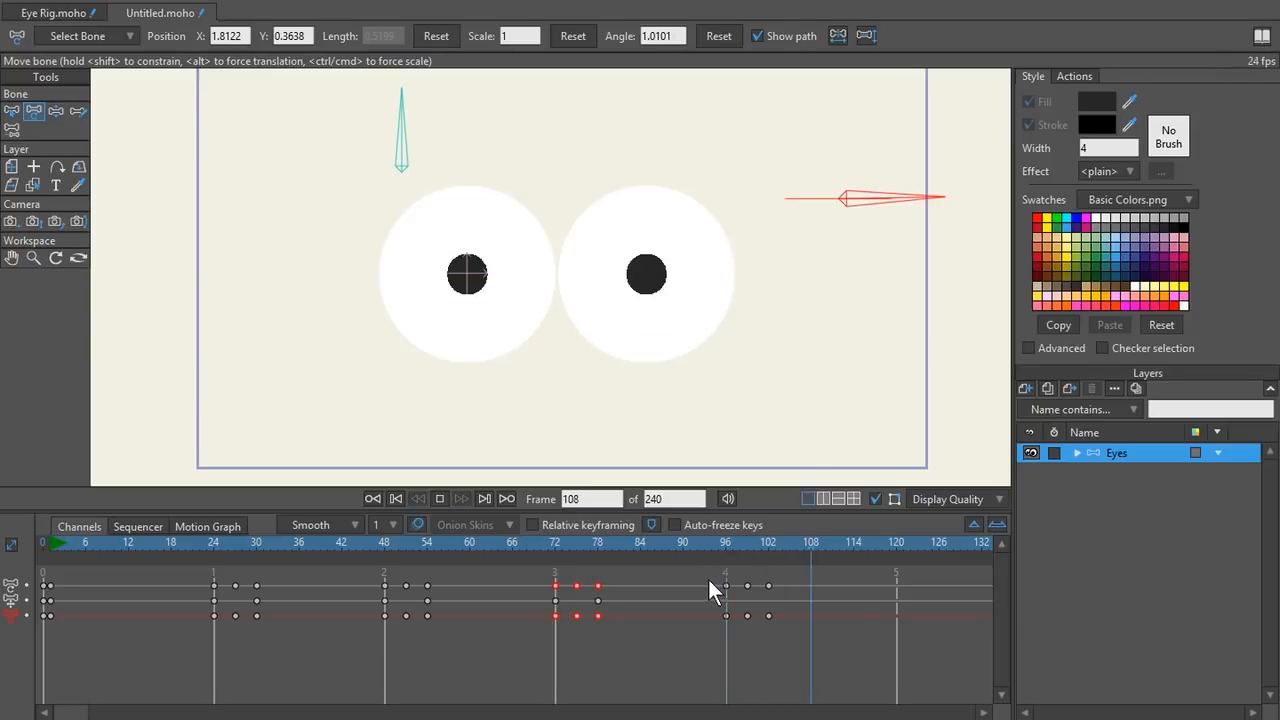
- Shift the Blink bone's keyframes at frames 99 and 102 one frame earlier, and play the animation
{"action": "left_click", "coordinate": [727, 546]}
{"action": "left_click_drag", "start_coordinate": [752, 586], "coordinate": [787, 629]}
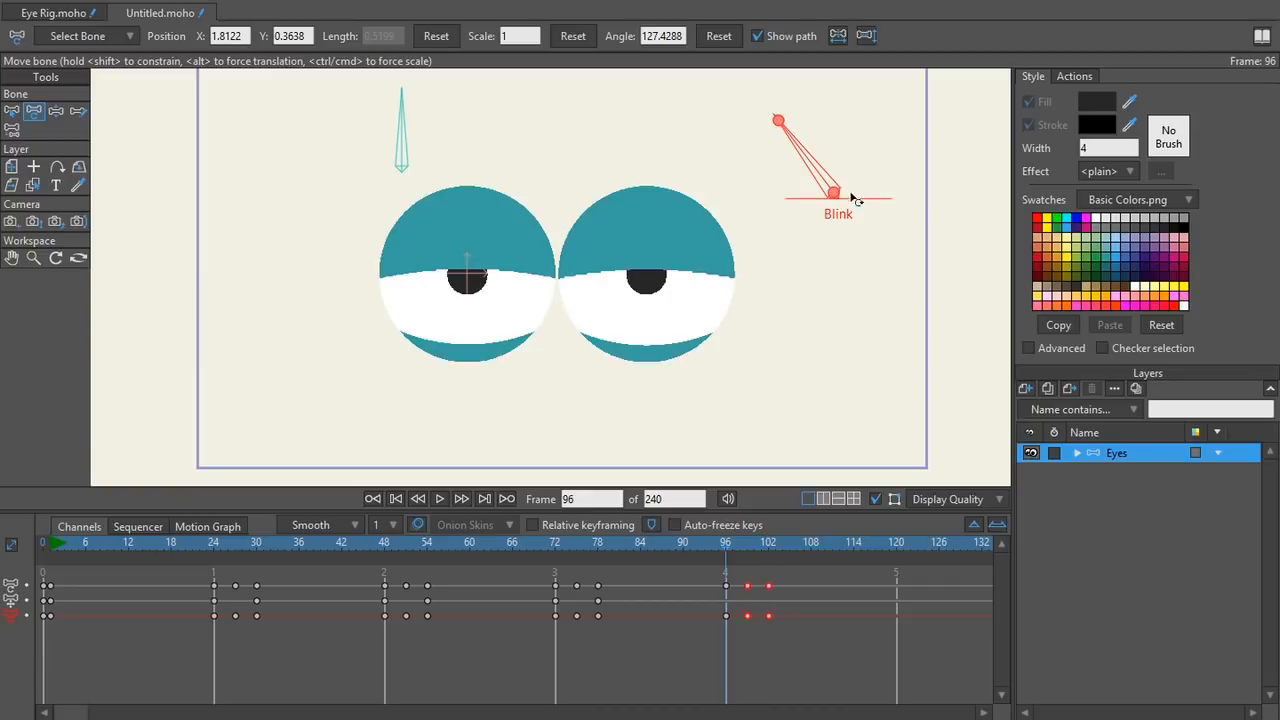
{"action": "left_click_drag", "start_coordinate": [763, 585], "coordinate": [738, 586]}
{"action": "mouse_move", "coordinate": [684, 552]}
{"action": "left_mouse_down"}
{"action": "mouse_move", "coordinate": [770, 553]}
{"action": "mouse_move", "coordinate": [681, 550]}
{"action": "left_mouse_up"}
{"action": "key", "text": "space"}
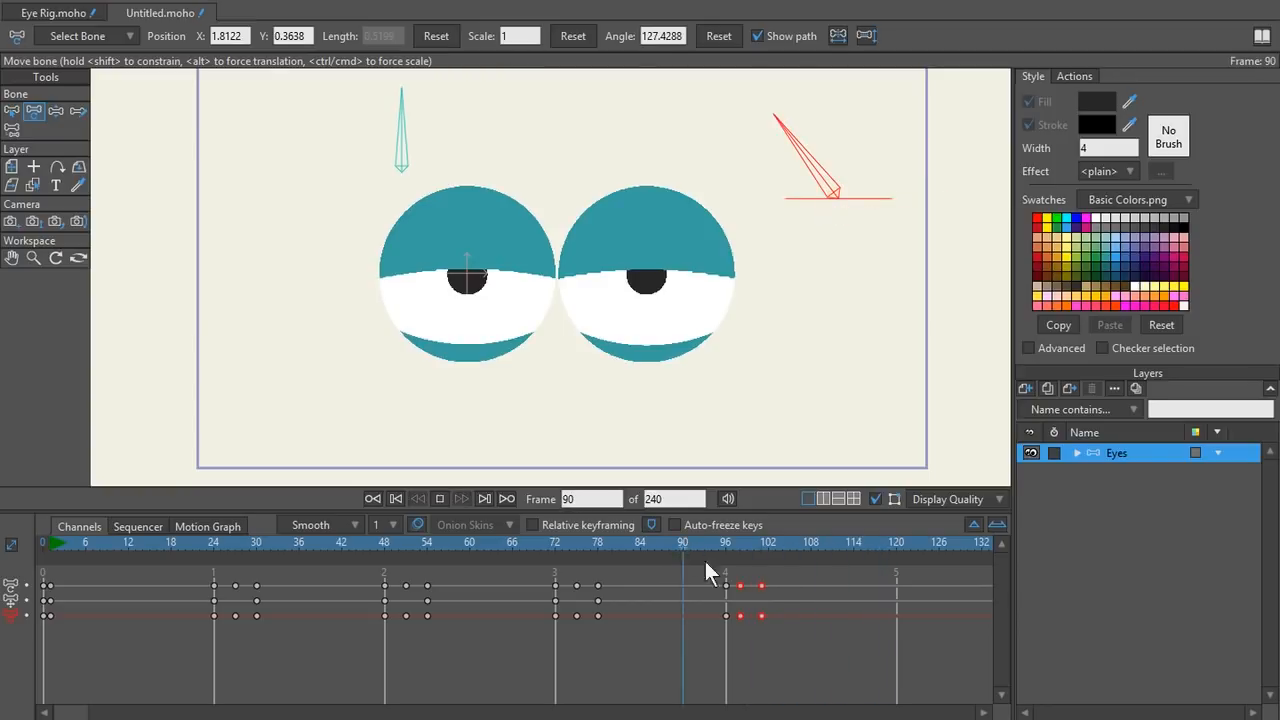
{"action": "key", "text": "space"}
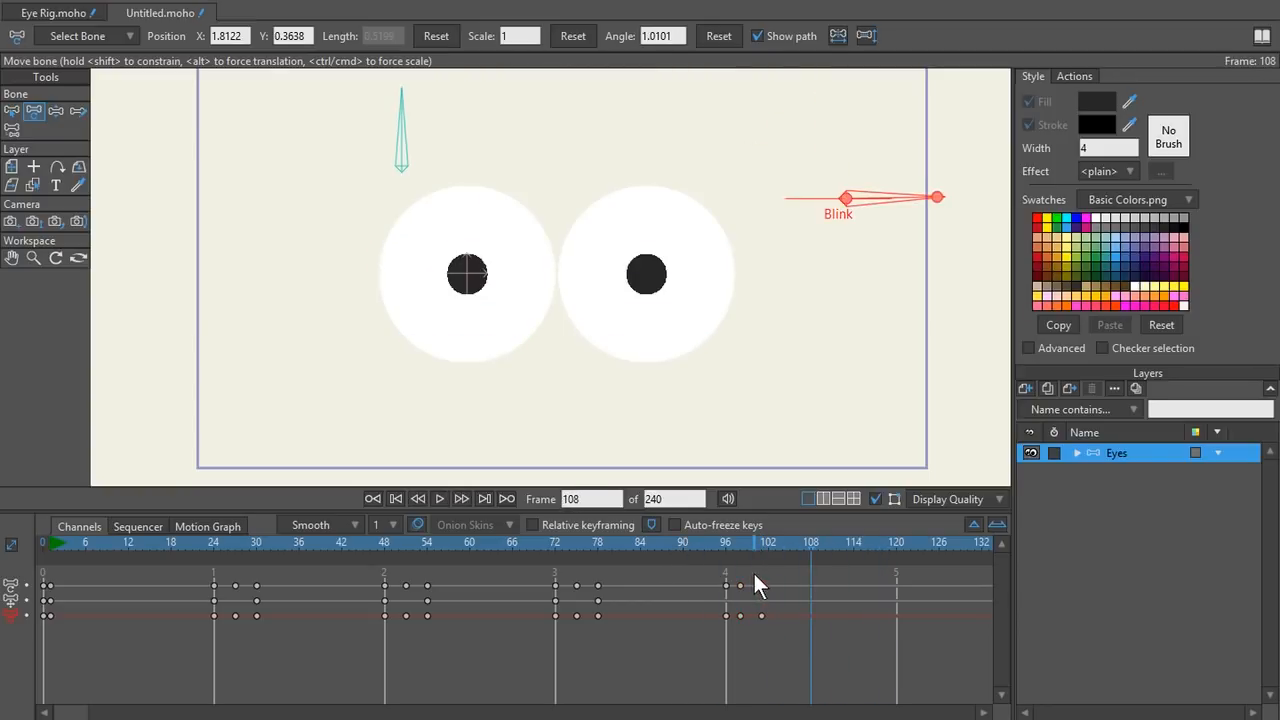
- Move the Blink bone's wide-open keyframe from frame 101 to frame 100 and play the animation
{"action": "left_click", "coordinate": [761, 589]}
{"action": "left_click", "coordinate": [711, 542]}
{"action": "key", "text": "space"}
{"action": "key", "text": "space"}
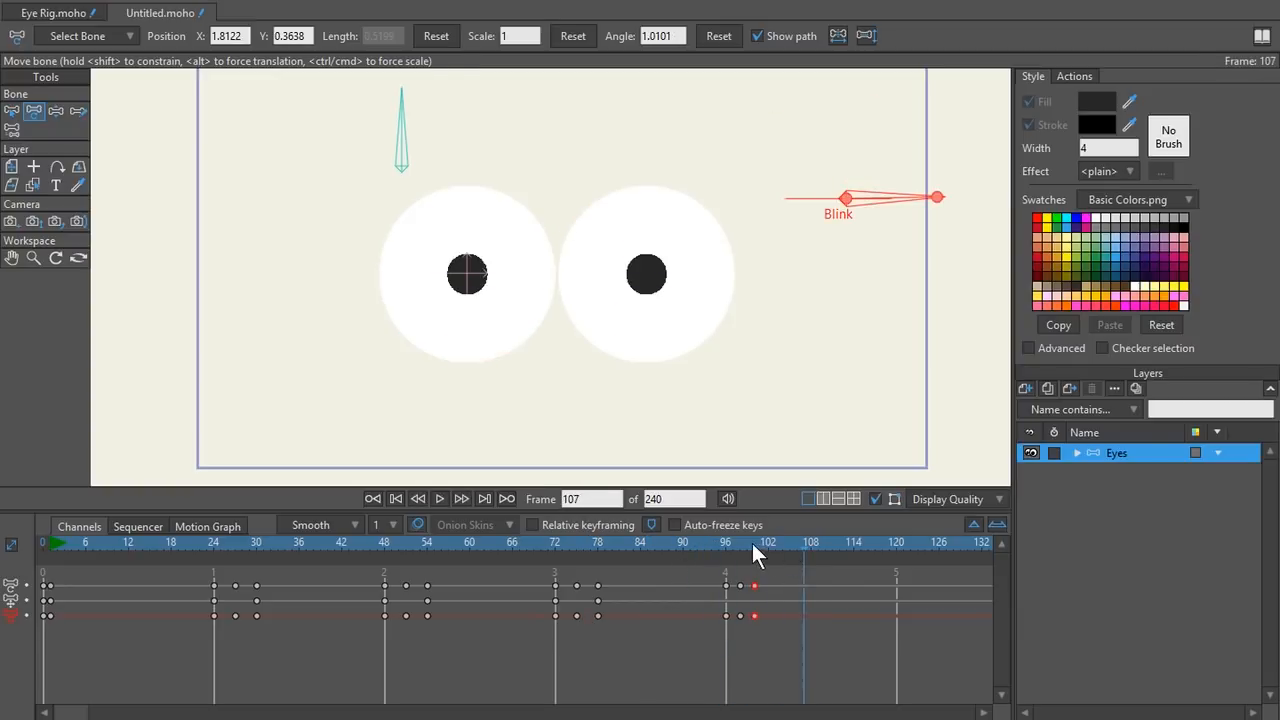
- At frame 96, select the Eye 1 pupil and add a keyframe that holds its original position and shape
{"action": "left_click", "coordinate": [722, 543]}
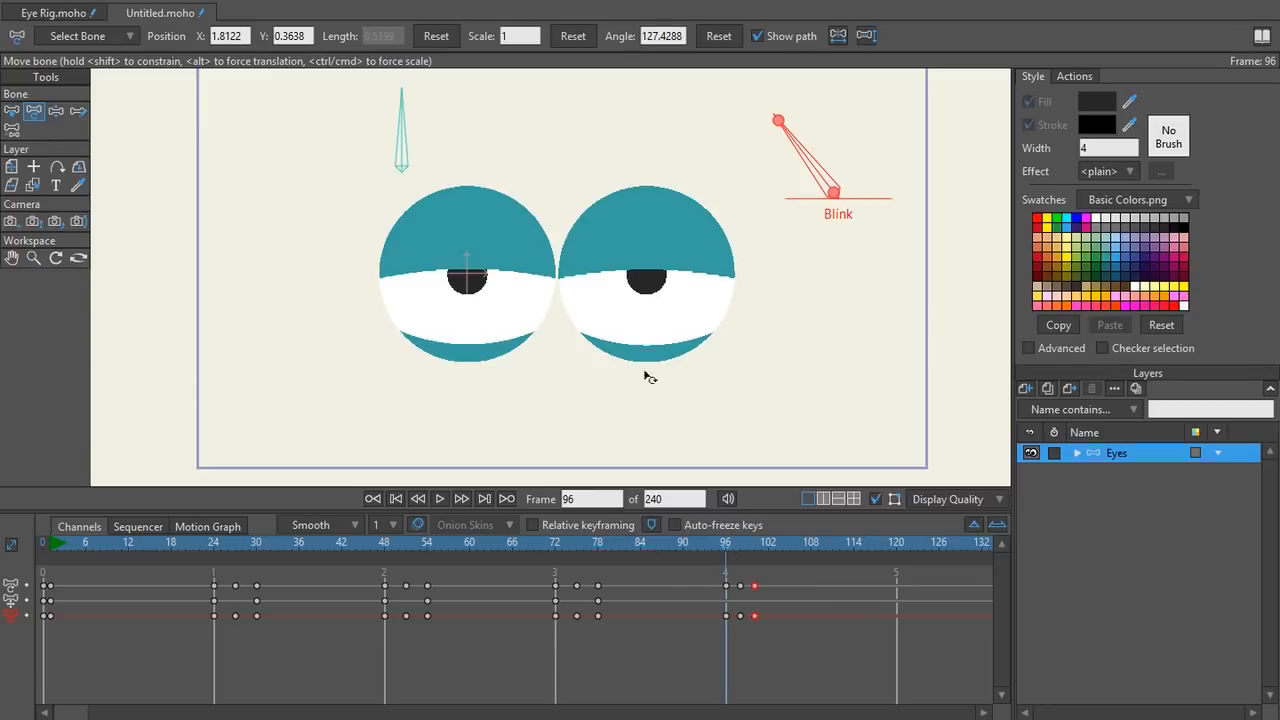
{"action": "mouse_move", "coordinate": [723, 544]}
{"action": "left_mouse_down"}
{"action": "mouse_move", "coordinate": [751, 545]}
{"action": "mouse_move", "coordinate": [711, 560]}
{"action": "mouse_move", "coordinate": [754, 556]}
{"action": "mouse_move", "coordinate": [723, 565]}
{"action": "left_mouse_up"}
{"action": "left_click", "coordinate": [477, 285], "text": "ctrl+alt"}
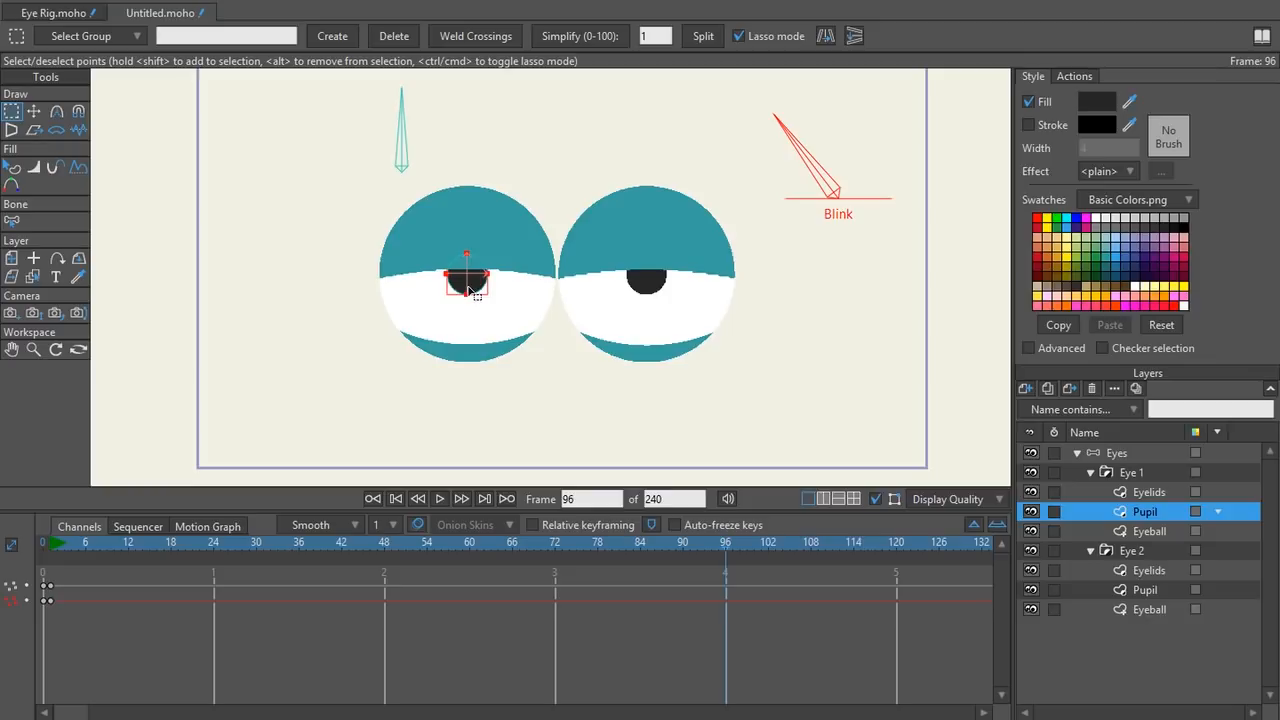
{"action": "key", "text": "t"}
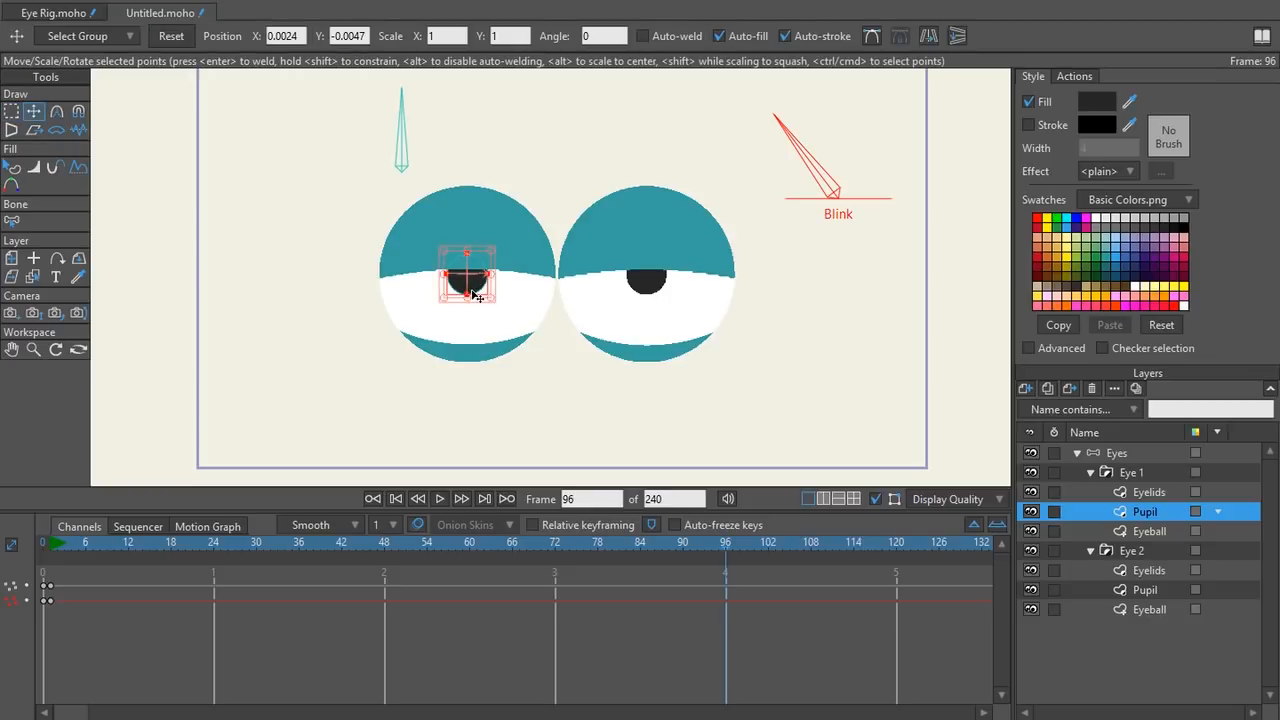
{"action": "left_click_drag", "start_coordinate": [455, 296], "coordinate": [462, 302]}
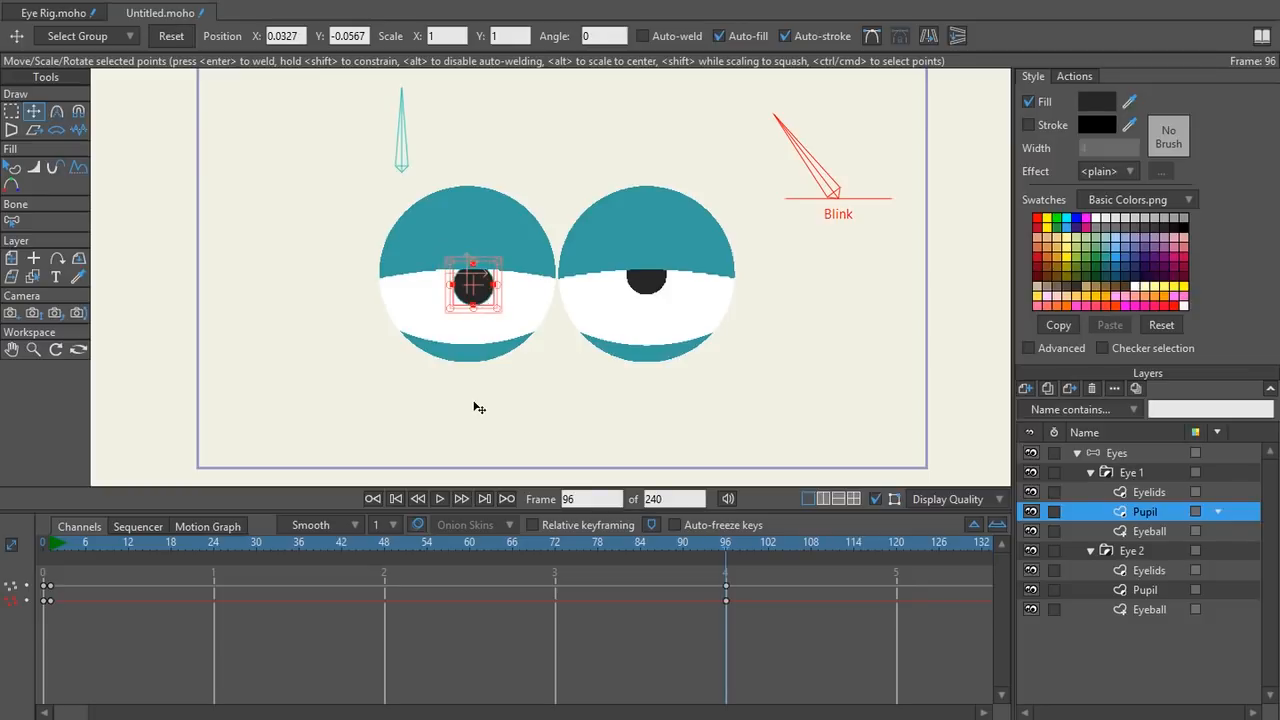
{"action": "key", "text": "ctrl+z"}
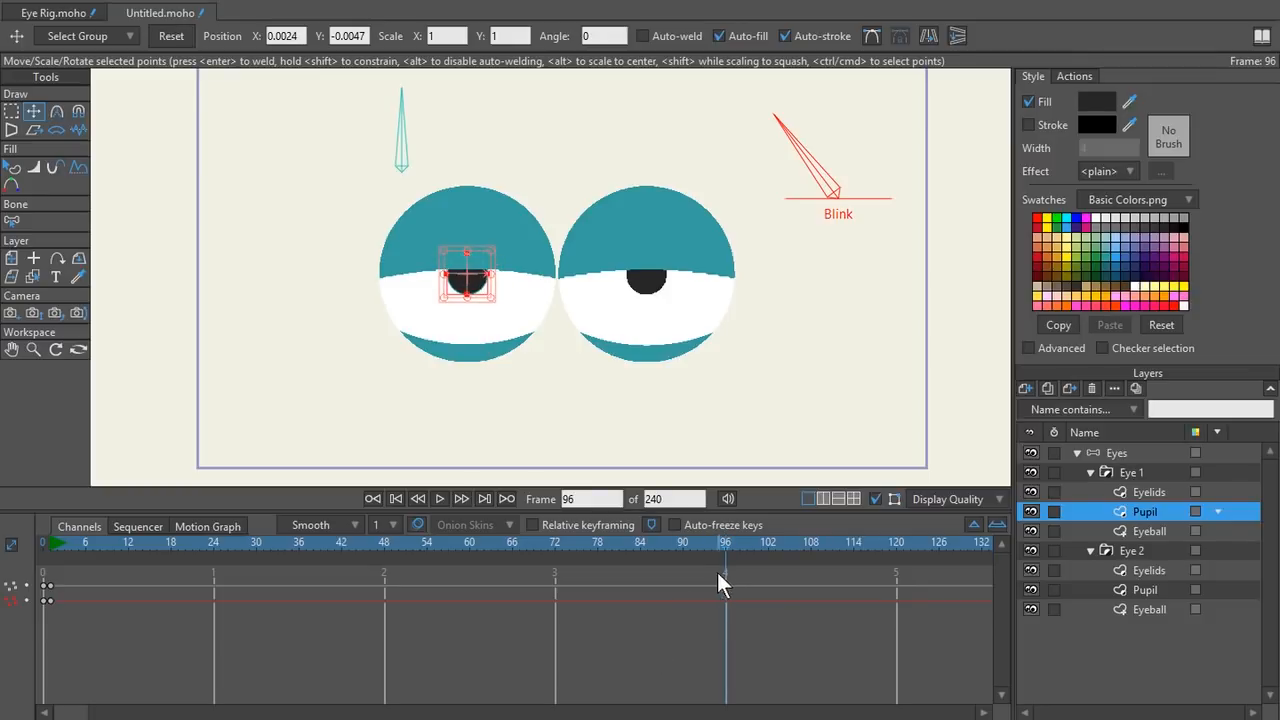
{"action": "left_click", "coordinate": [172, 37]}
- At frame 99, scale the Eye 1 pupil down to a small dot around its centre and check the change
{"action": "left_click_drag", "start_coordinate": [726, 545], "coordinate": [747, 544]}
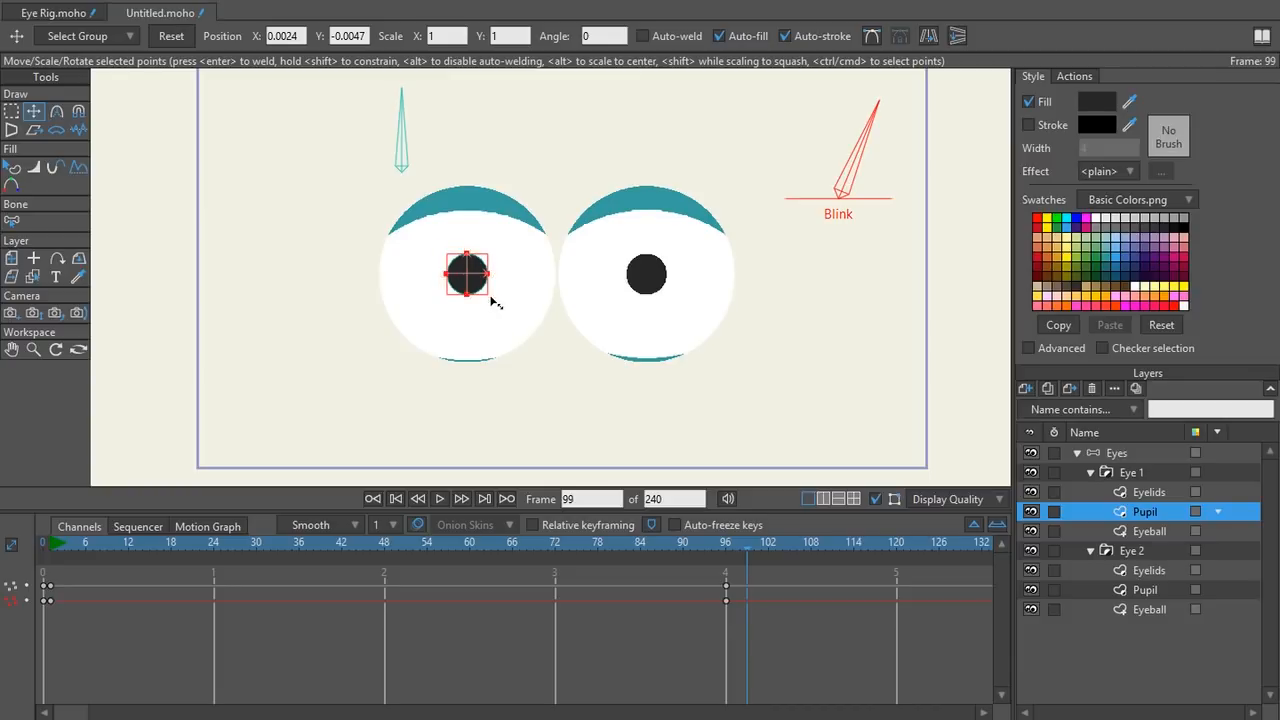
{"action": "left_click_drag", "start_coordinate": [487, 297], "coordinate": [481, 294]}
{"action": "key", "text": "ctrl+z"}
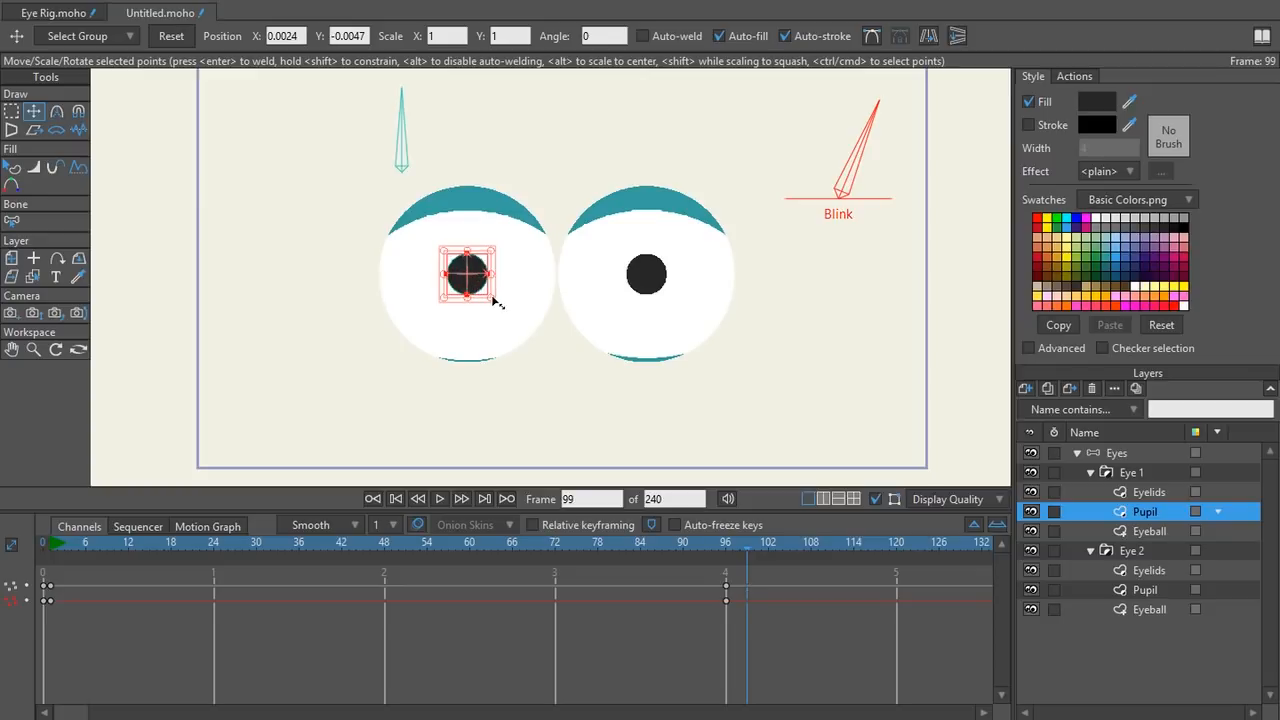
{"action": "left_click_drag", "start_coordinate": [497, 302], "coordinate": [482, 292]}
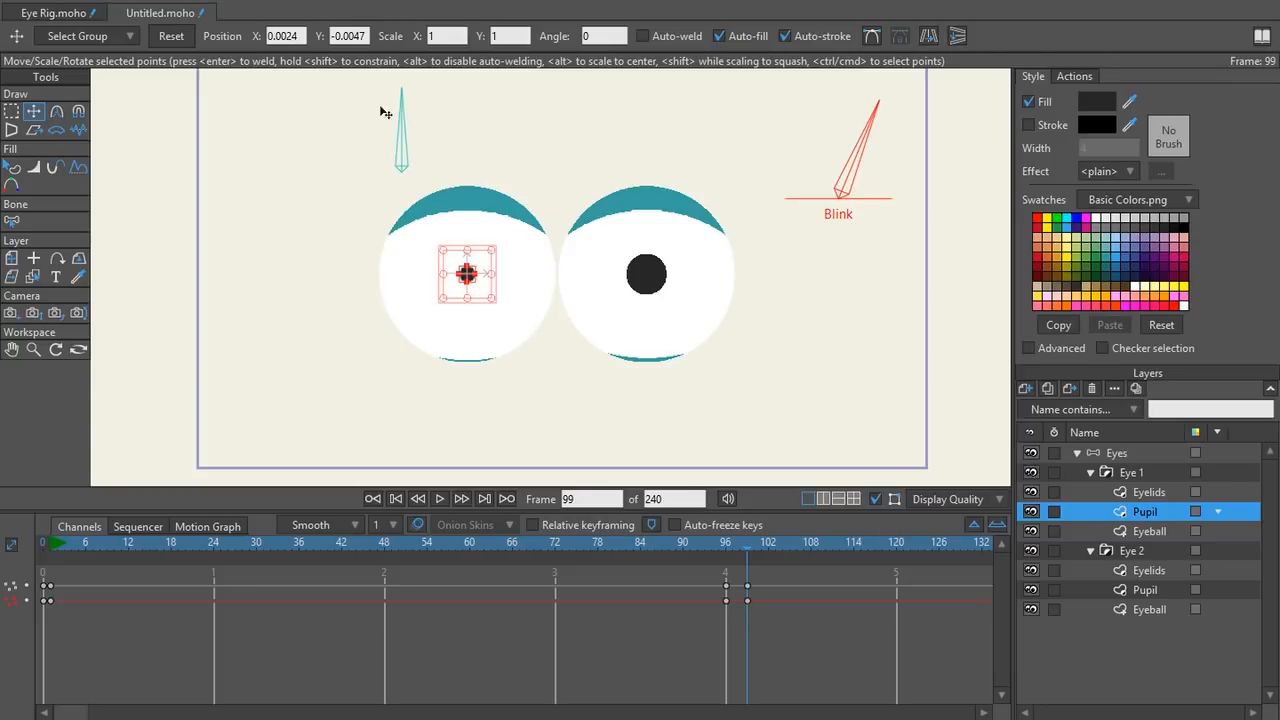
{"action": "mouse_move", "coordinate": [747, 543]}
{"action": "left_mouse_down"}
{"action": "mouse_move", "coordinate": [721, 545]}
{"action": "mouse_move", "coordinate": [748, 547]}
{"action": "left_mouse_up"}
{"action": "left_click_drag", "start_coordinate": [742, 546], "coordinate": [727, 553]}
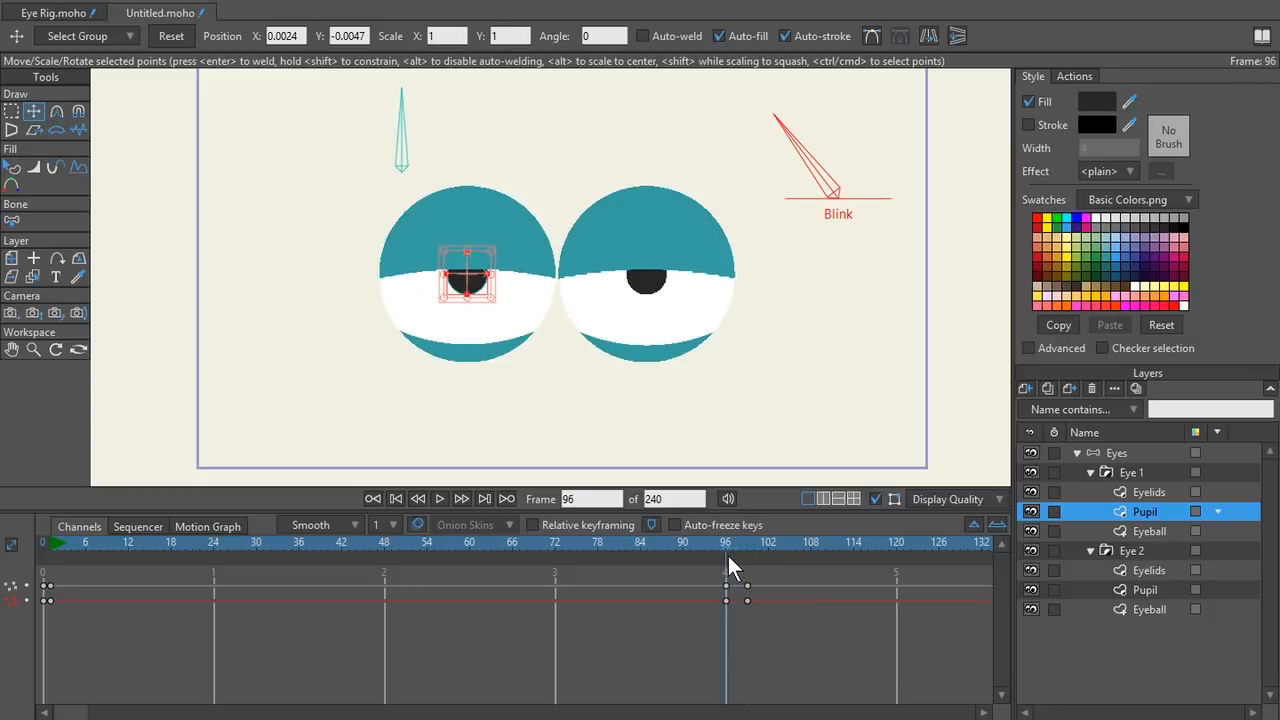
- Select the Eye 2 pupil and add a keyframe at frame 96 that holds its original position and shape
{"action": "left_click", "coordinate": [650, 292]}
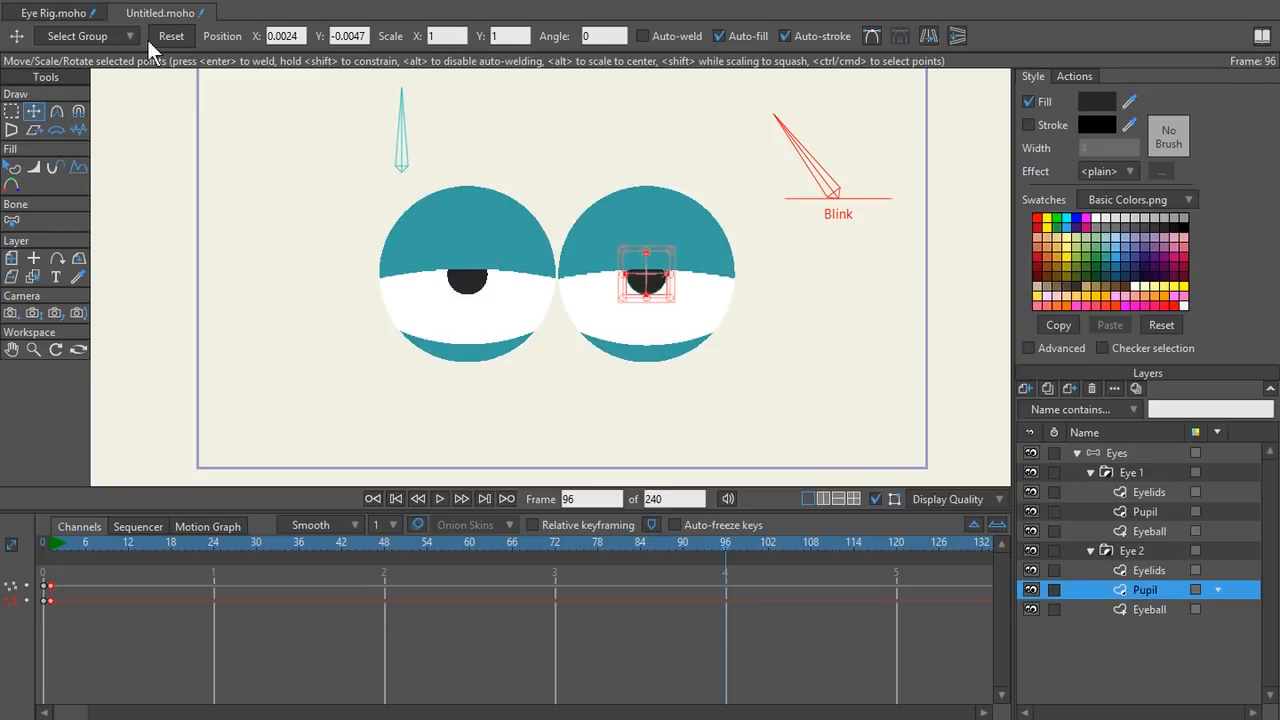
{"action": "left_click_drag", "start_coordinate": [725, 540], "coordinate": [741, 539]}
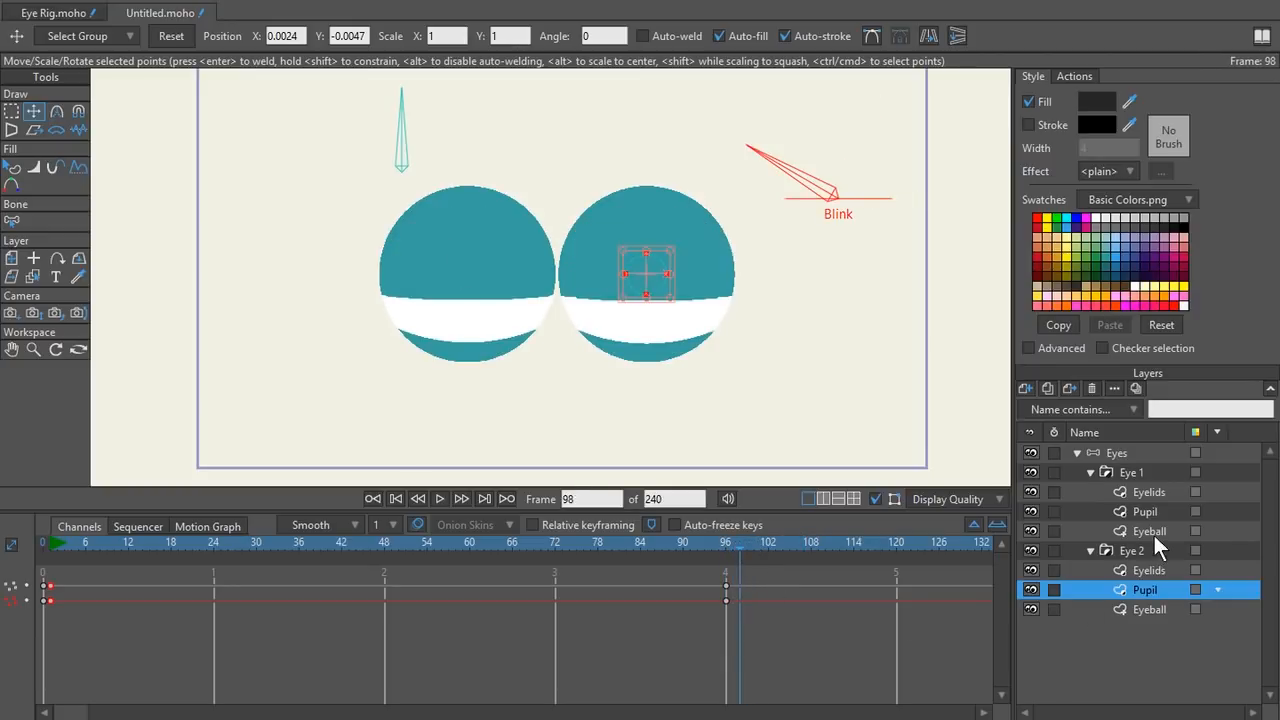
- At frame 99, scale the Eye 2 pupil down to a small dot matching Eye 1's and preview the rendered frame
{"action": "left_click", "coordinate": [1155, 513]}
{"action": "left_click", "coordinate": [747, 545]}
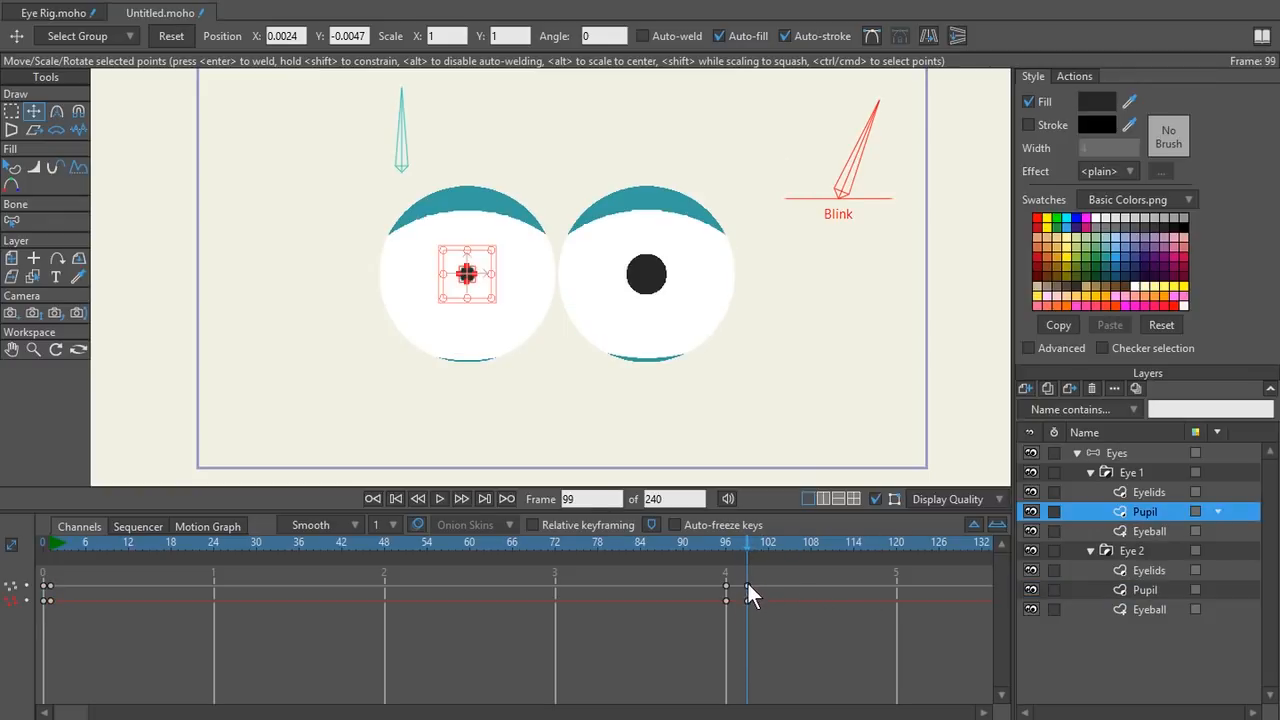
{"action": "left_click", "coordinate": [1161, 591]}
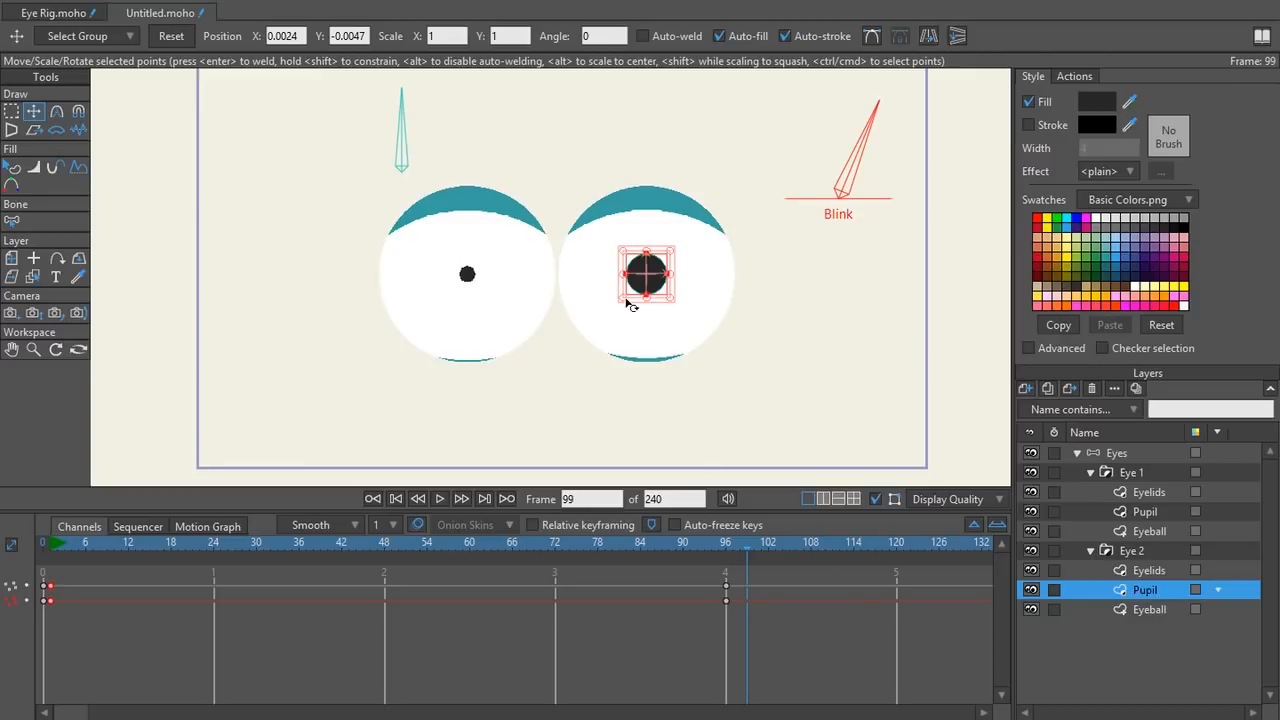
{"action": "left_click_drag", "start_coordinate": [672, 298], "coordinate": [655, 288]}
{"action": "key", "text": "ctrl+r"}
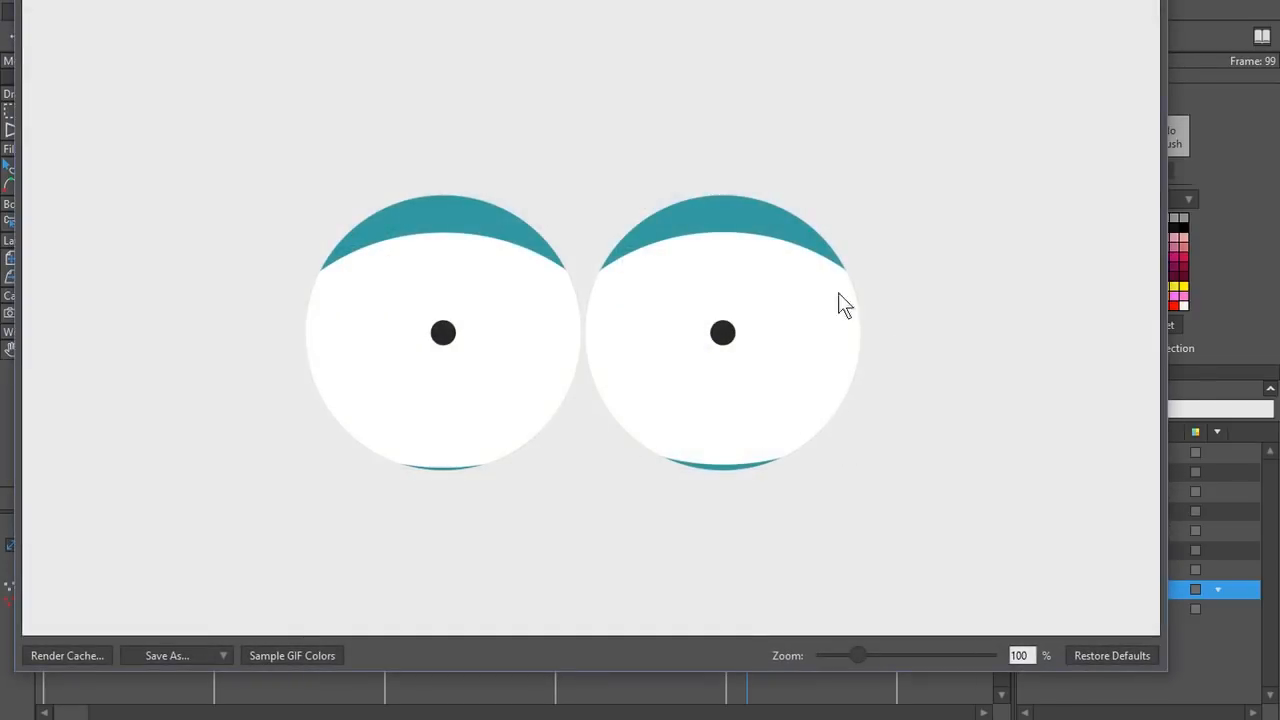
{"action": "left_click", "coordinate": [1144, 1]}
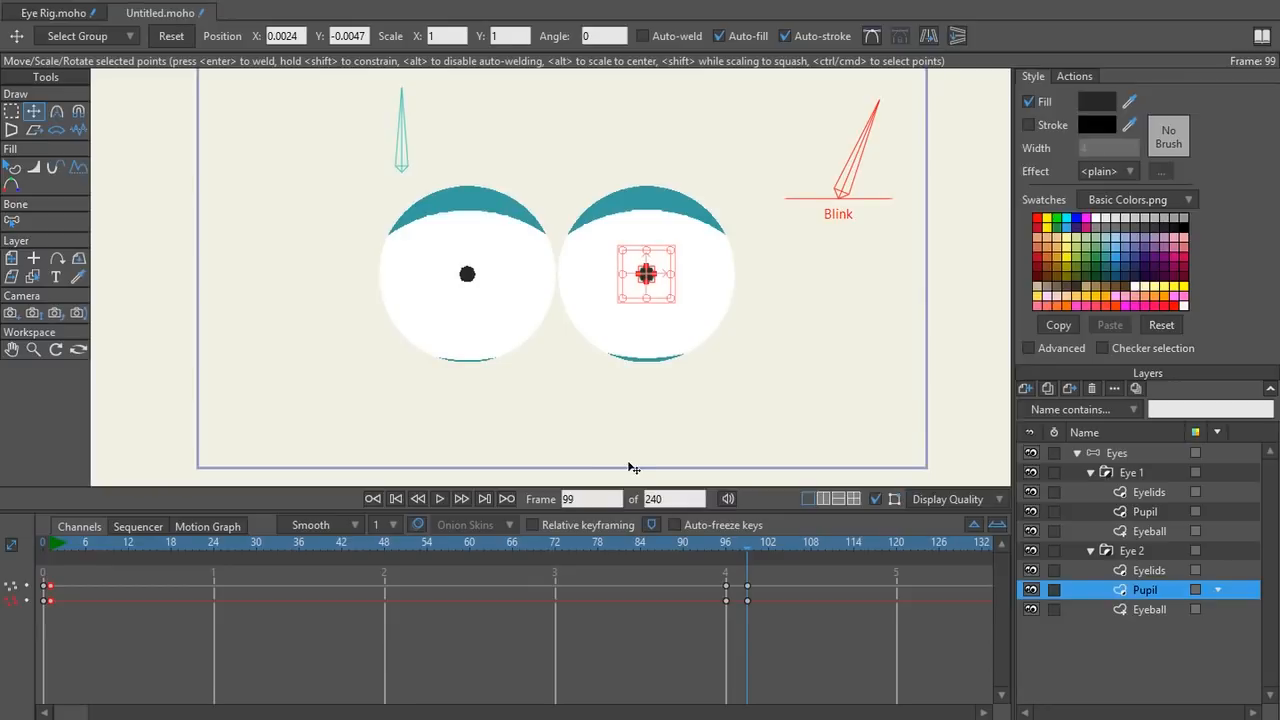
- Go to frame 120 and make the Eyes bone layer active, collapsing its sublayers
{"action": "left_click_drag", "start_coordinate": [741, 560], "coordinate": [795, 546]}
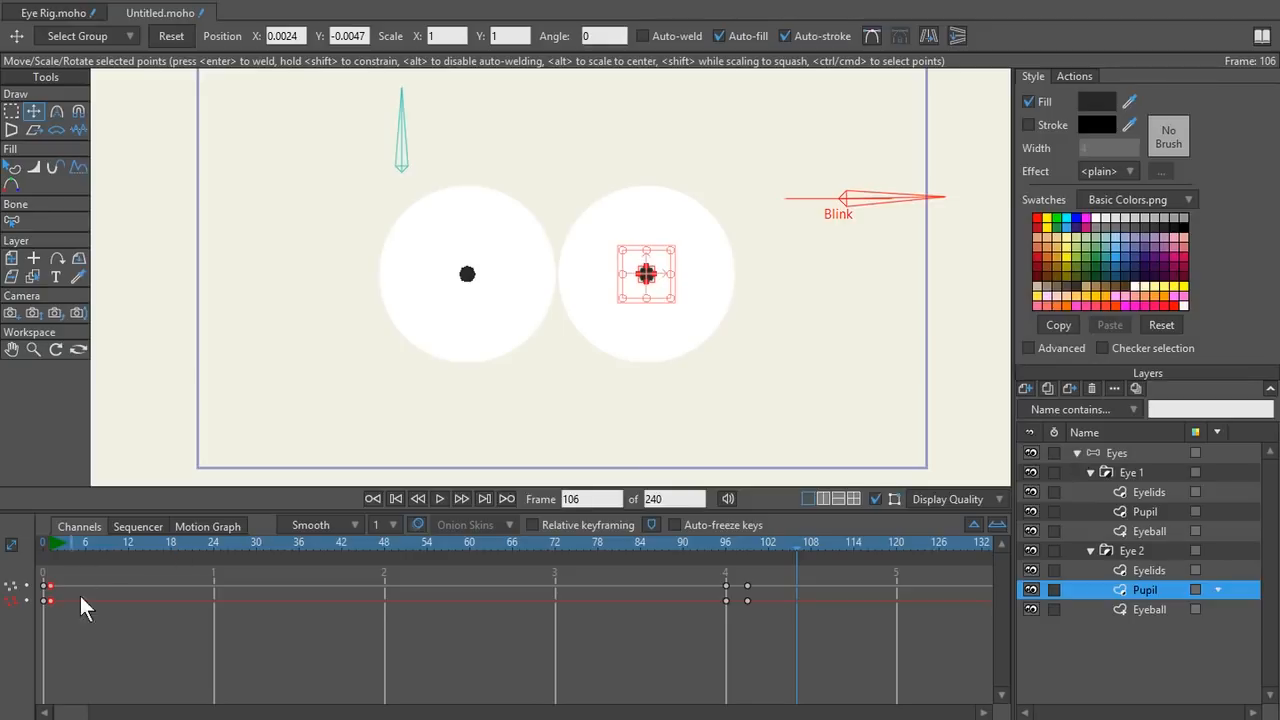
{"action": "left_click", "coordinate": [818, 548]}
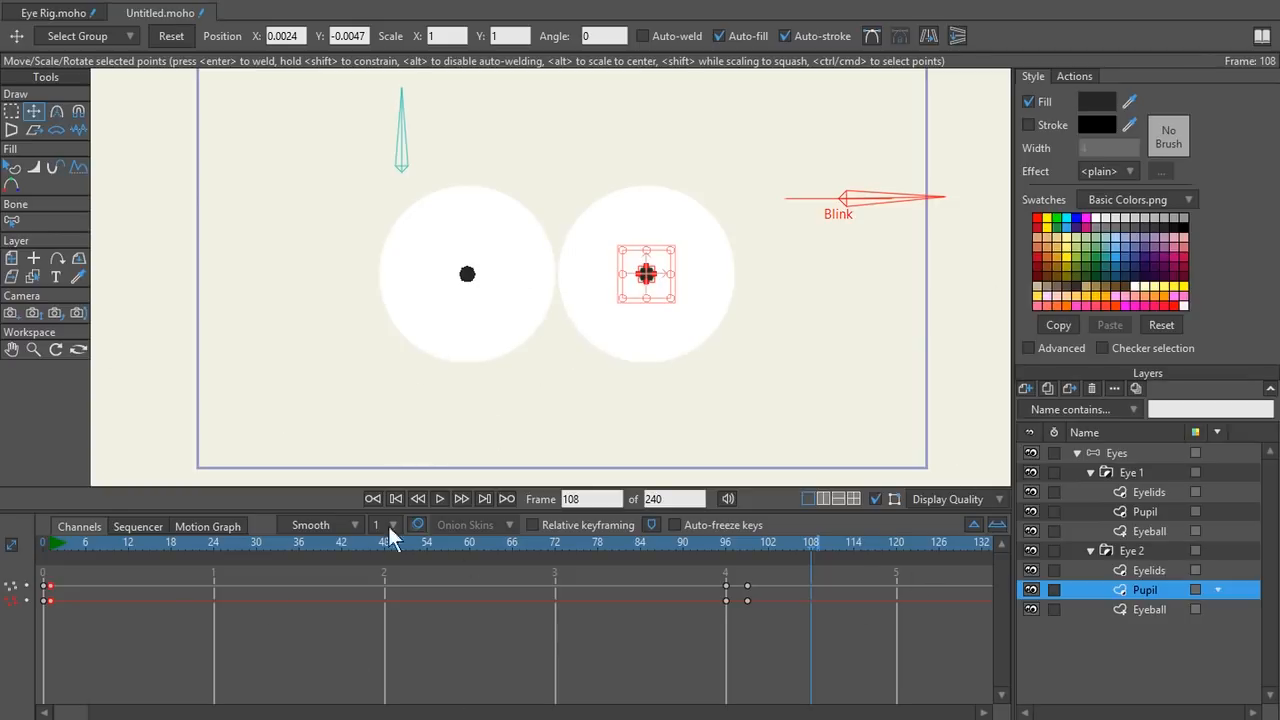
{"action": "left_click_drag", "start_coordinate": [813, 544], "coordinate": [894, 547]}
{"action": "left_click", "coordinate": [1088, 451]}
{"action": "left_click", "coordinate": [1077, 452]}
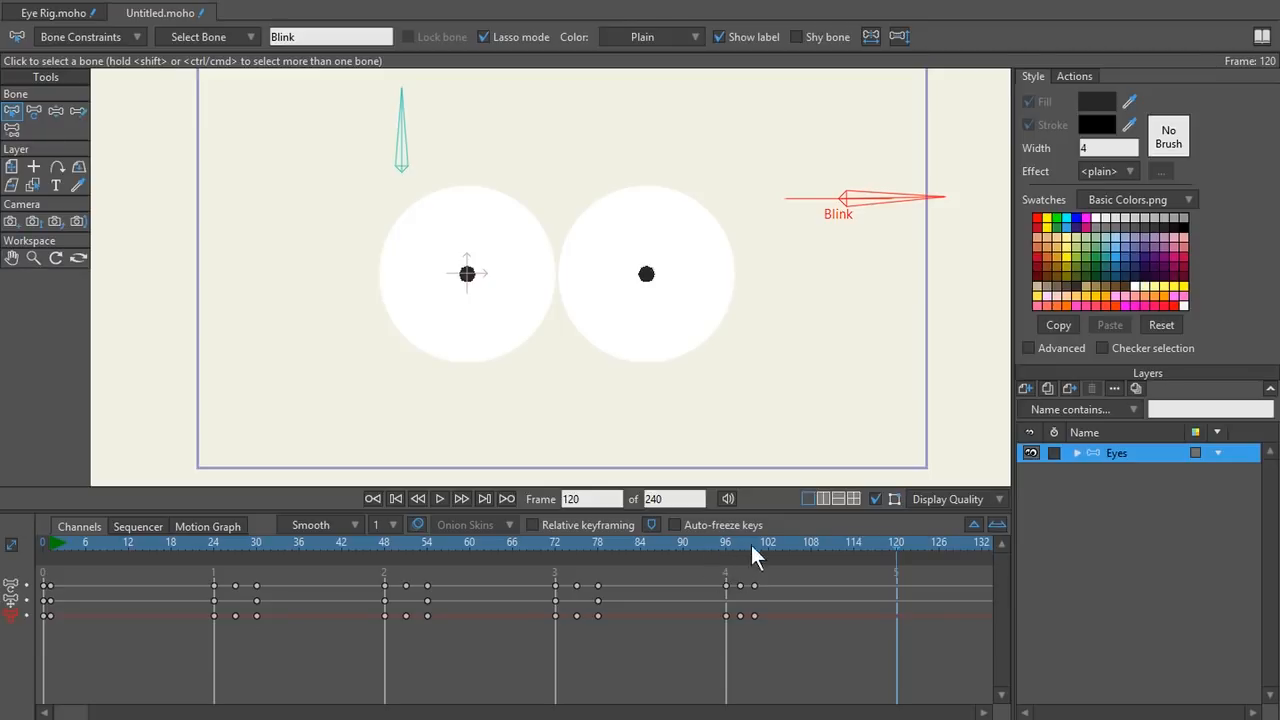
- Try copying all bone channel keyframes of frames 72 to 78 to frame 120 and play the animation
{"action": "left_click_drag", "start_coordinate": [532, 573], "coordinate": [709, 662]}
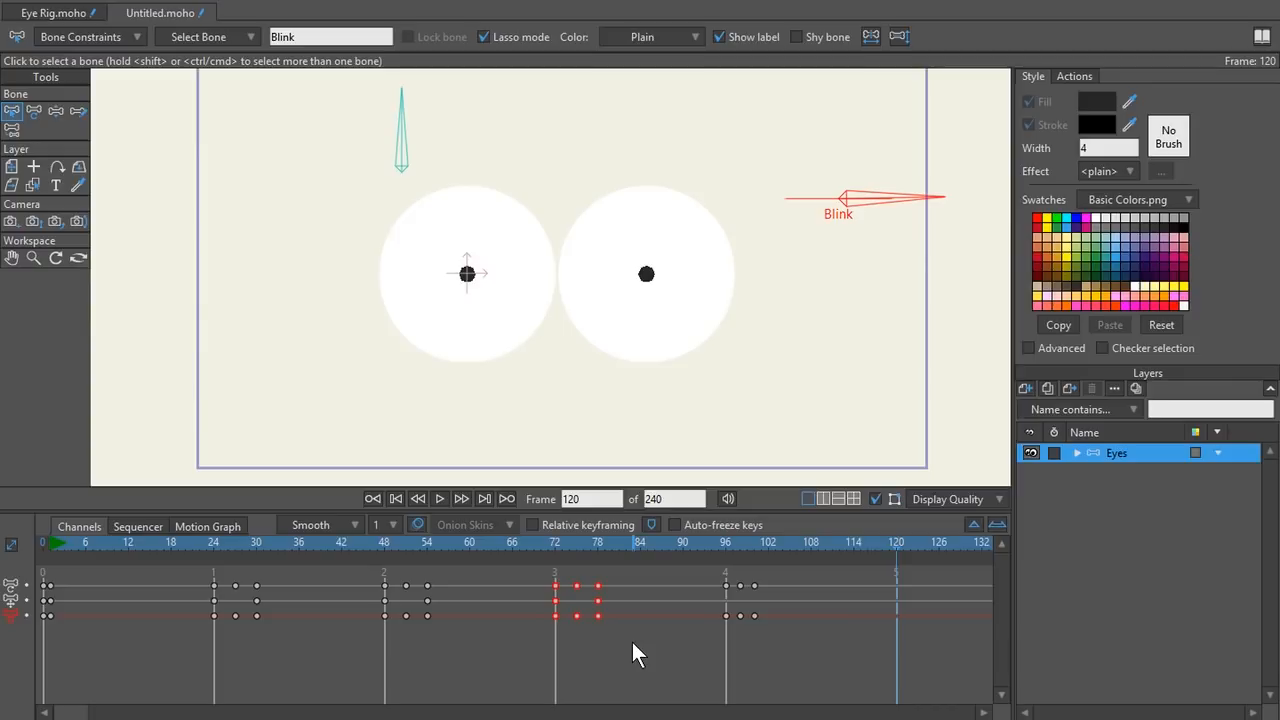
{"action": "key", "text": "ctrl+v"}
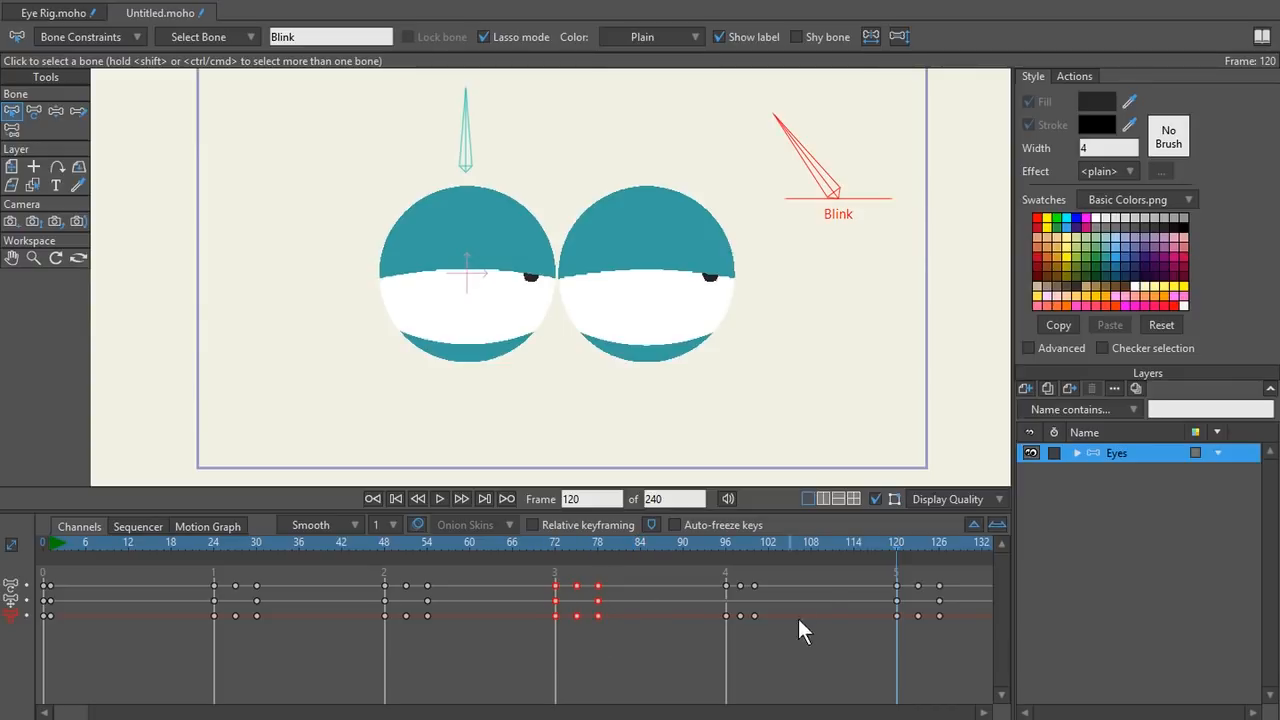
{"action": "key", "text": "space"}
{"action": "key", "text": "space"}
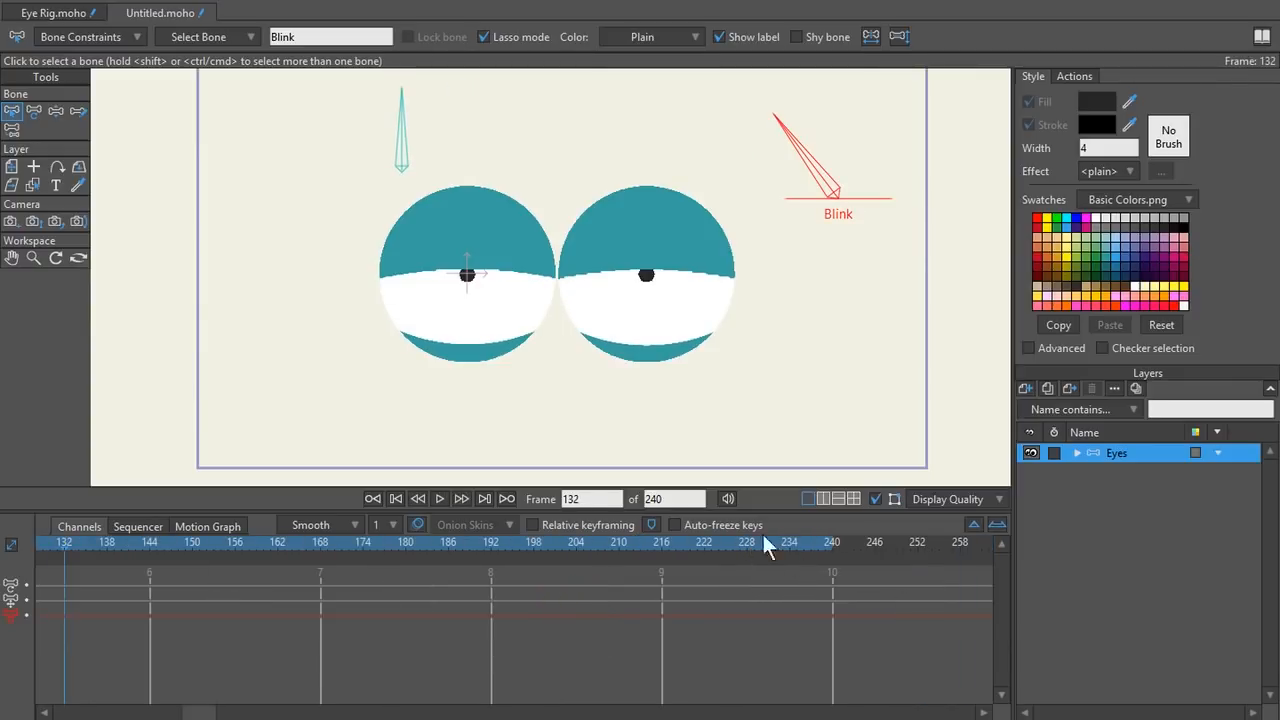
{"action": "left_click", "coordinate": [393, 501]}
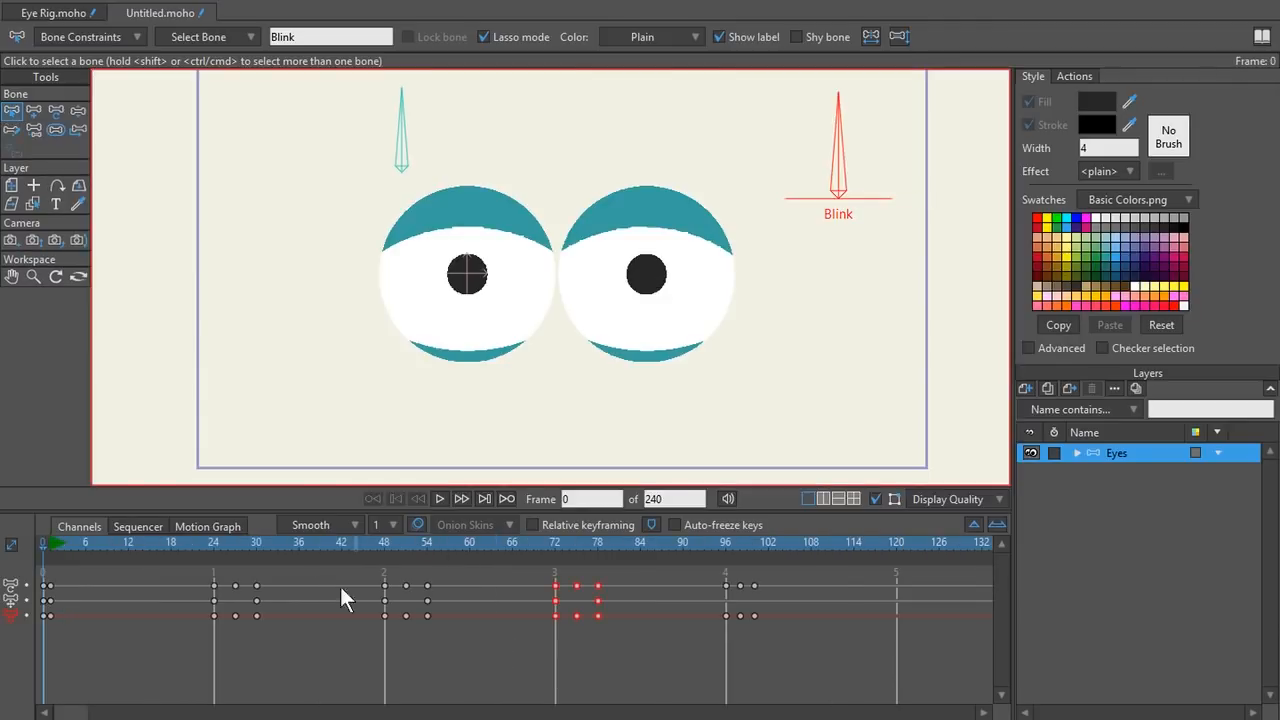
- Copy only the Blink bone's keyframes of frames 72 to 78 and paste them at frame 120
{"action": "left_click_drag", "start_coordinate": [153, 543], "coordinate": [898, 547]}
{"action": "left_click", "coordinate": [674, 604]}
{"action": "left_click_drag", "start_coordinate": [528, 613], "coordinate": [645, 629]}
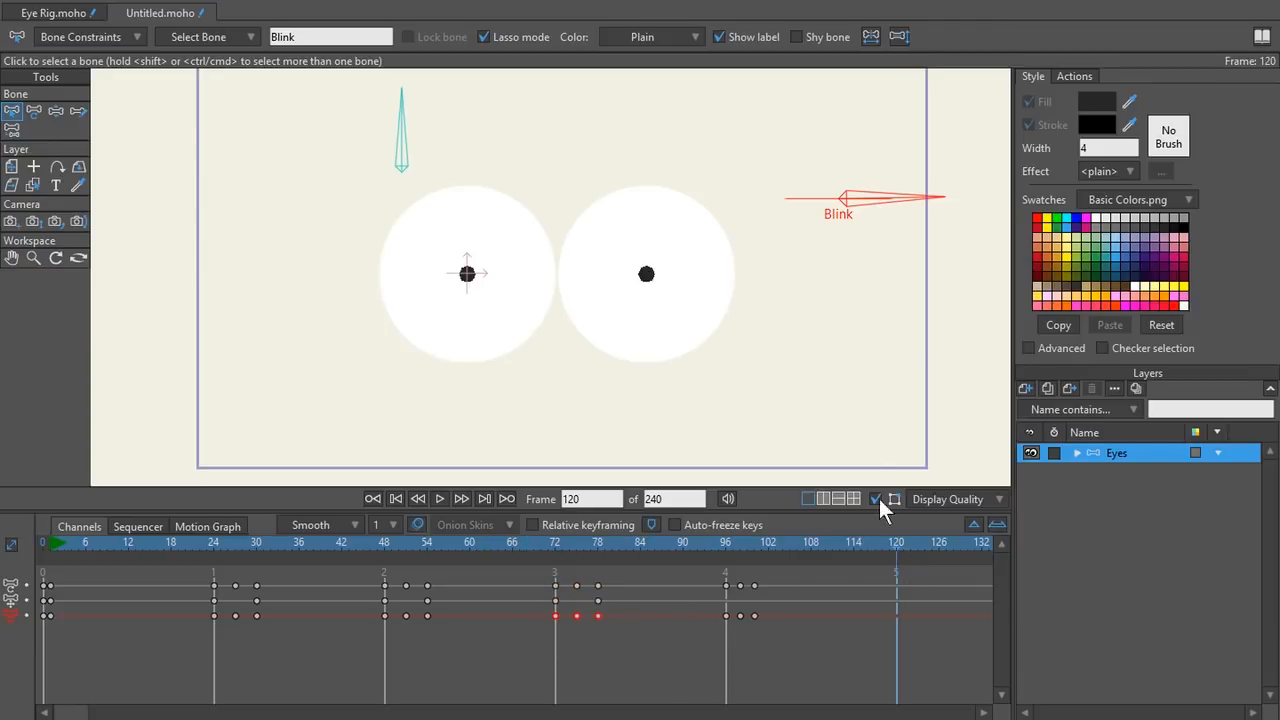
{"action": "key", "text": "ctrl+v"}
- Scrub and play the end of the animation to check the wide-eyed pose and the blink at frame 120
{"action": "left_click_drag", "start_coordinate": [894, 546], "coordinate": [874, 565]}
{"action": "left_click_drag", "start_coordinate": [932, 595], "coordinate": [967, 627]}
{"action": "left_click_drag", "start_coordinate": [874, 546], "coordinate": [752, 561]}
{"action": "left_click_drag", "start_coordinate": [807, 558], "coordinate": [749, 574]}
{"action": "left_click", "coordinate": [754, 585]}
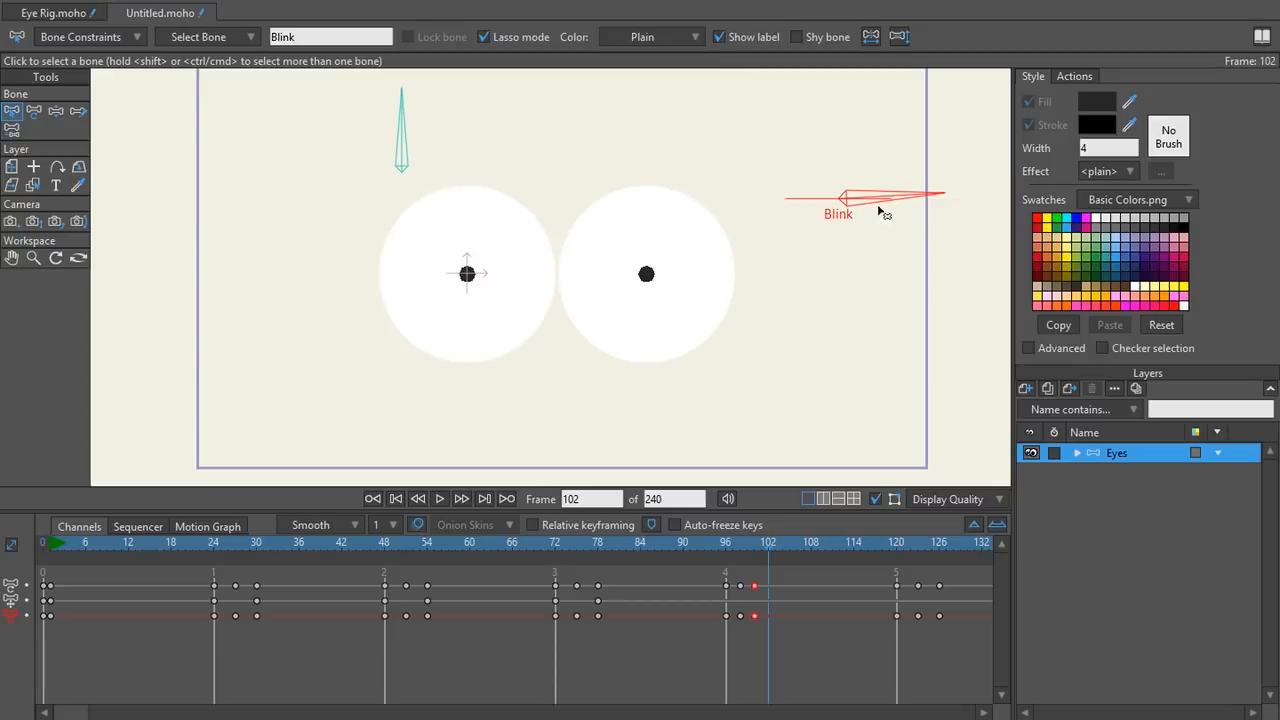
{"action": "left_click_drag", "start_coordinate": [765, 544], "coordinate": [894, 553]}
{"action": "left_click_drag", "start_coordinate": [769, 540], "coordinate": [891, 545]}
{"action": "key", "text": "space"}
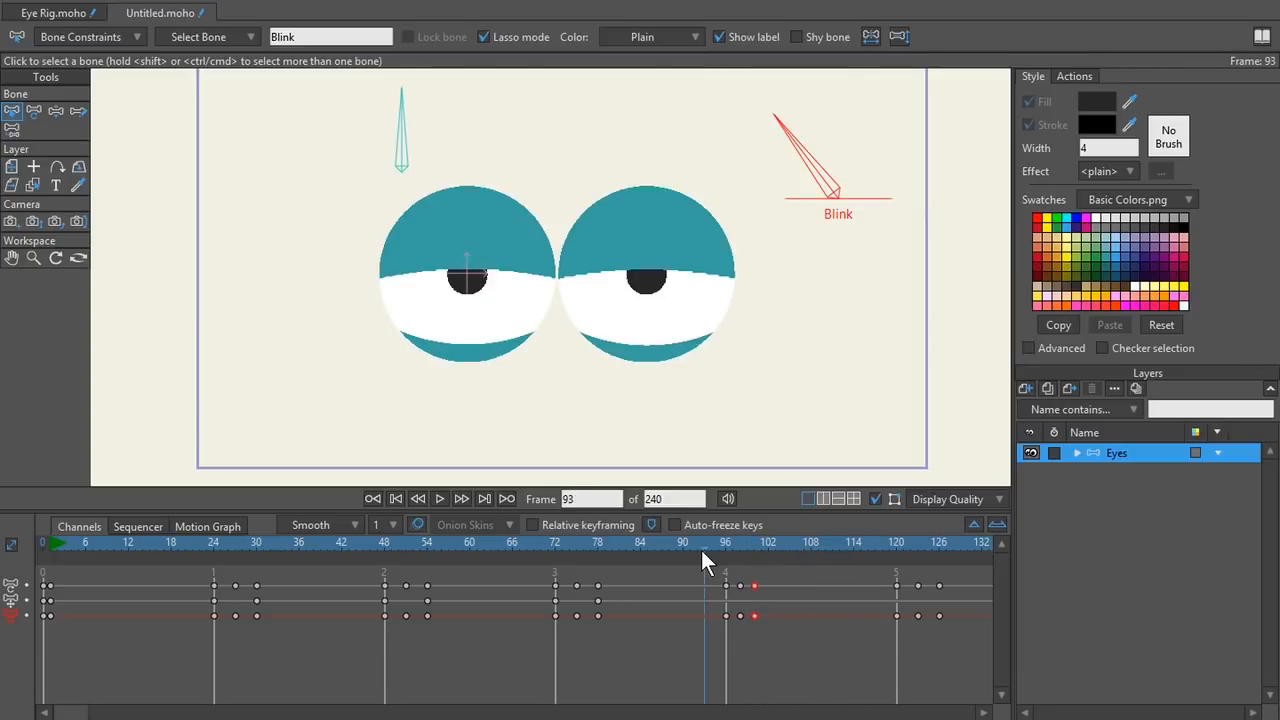
{"action": "key", "text": "space"}
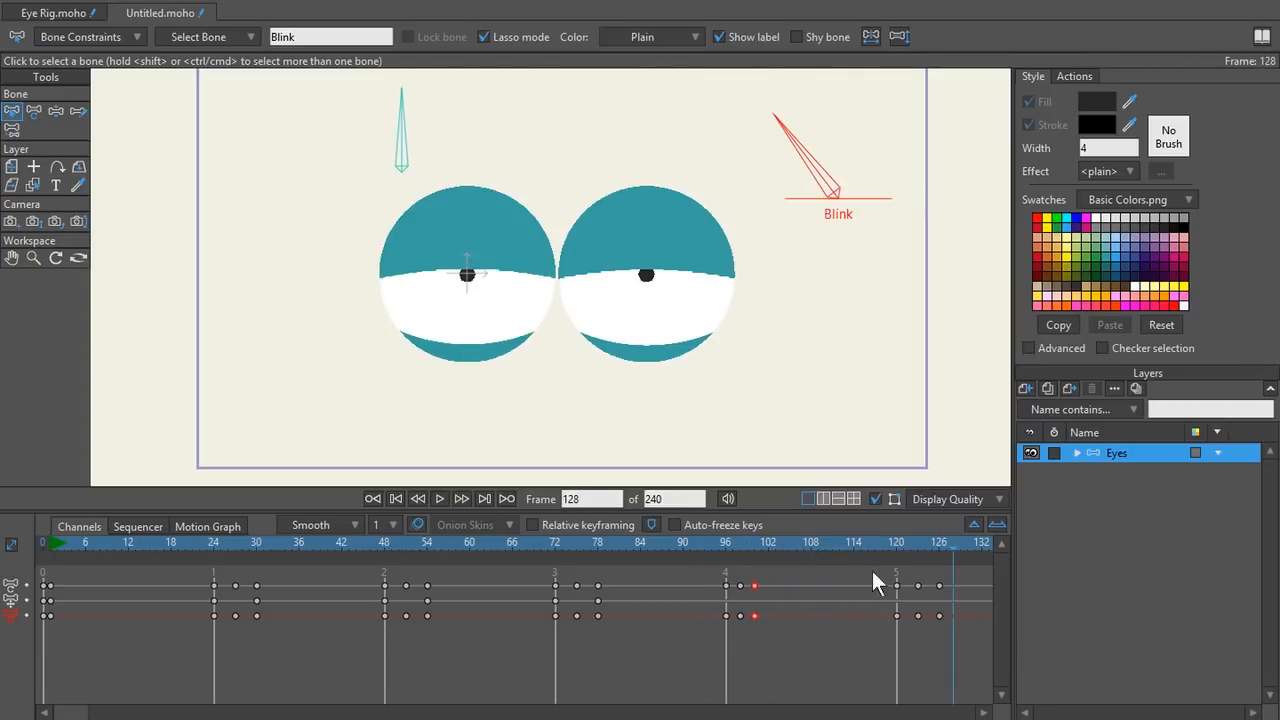
- At frame 126, select the Eye 1 pupil's points and reset them to their original size
{"action": "left_click_drag", "start_coordinate": [897, 542], "coordinate": [939, 541]}
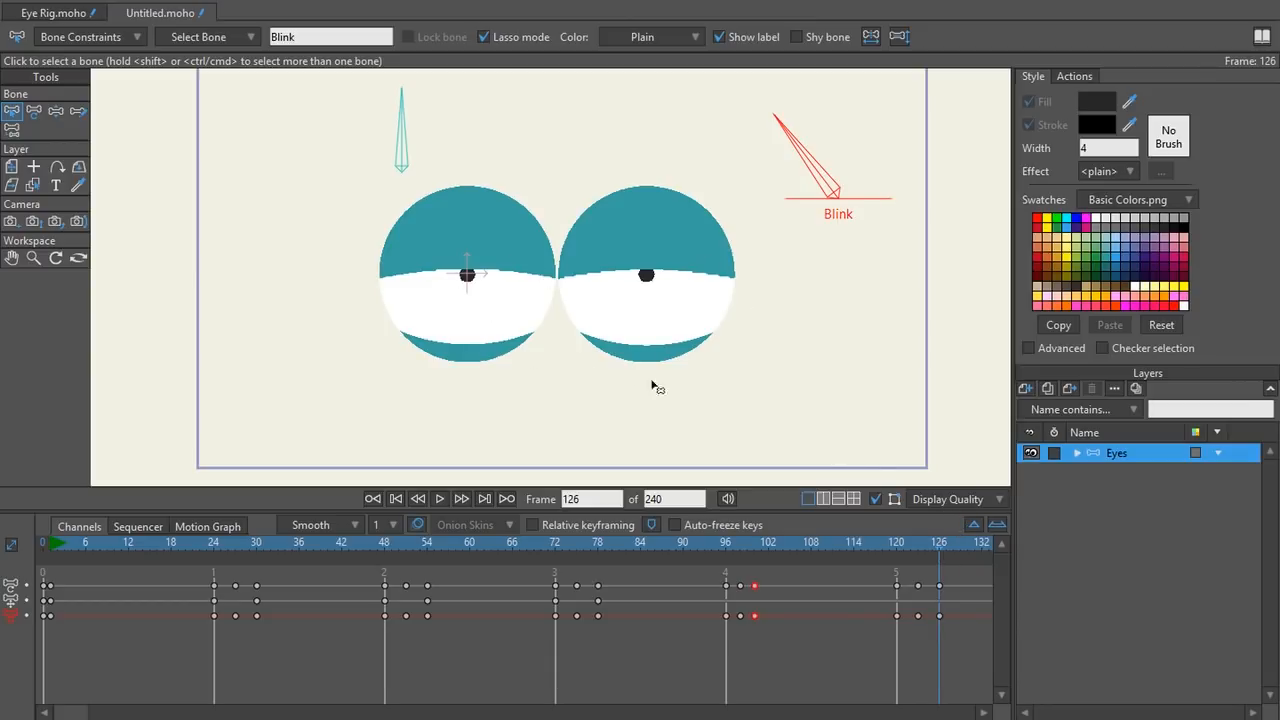
{"action": "left_click", "coordinate": [466, 277], "text": "ctrl+alt"}
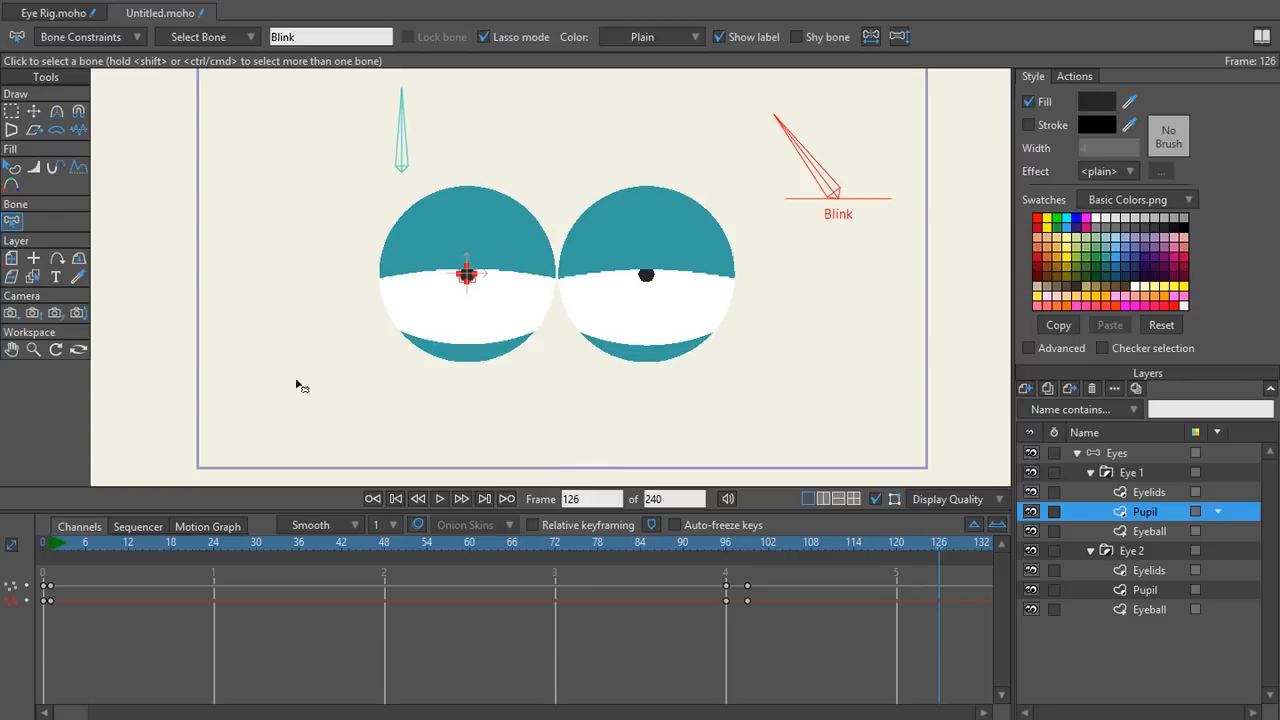
{"action": "key", "text": "t"}
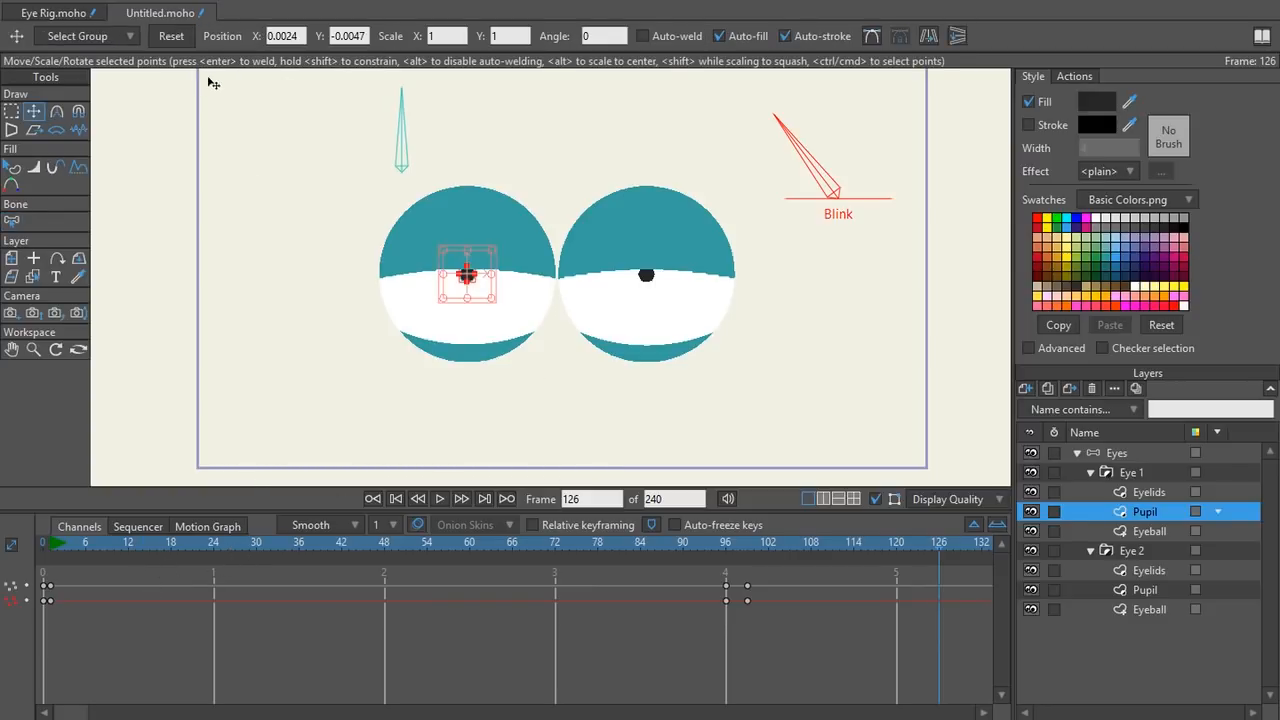
{"action": "left_click", "coordinate": [171, 36]}
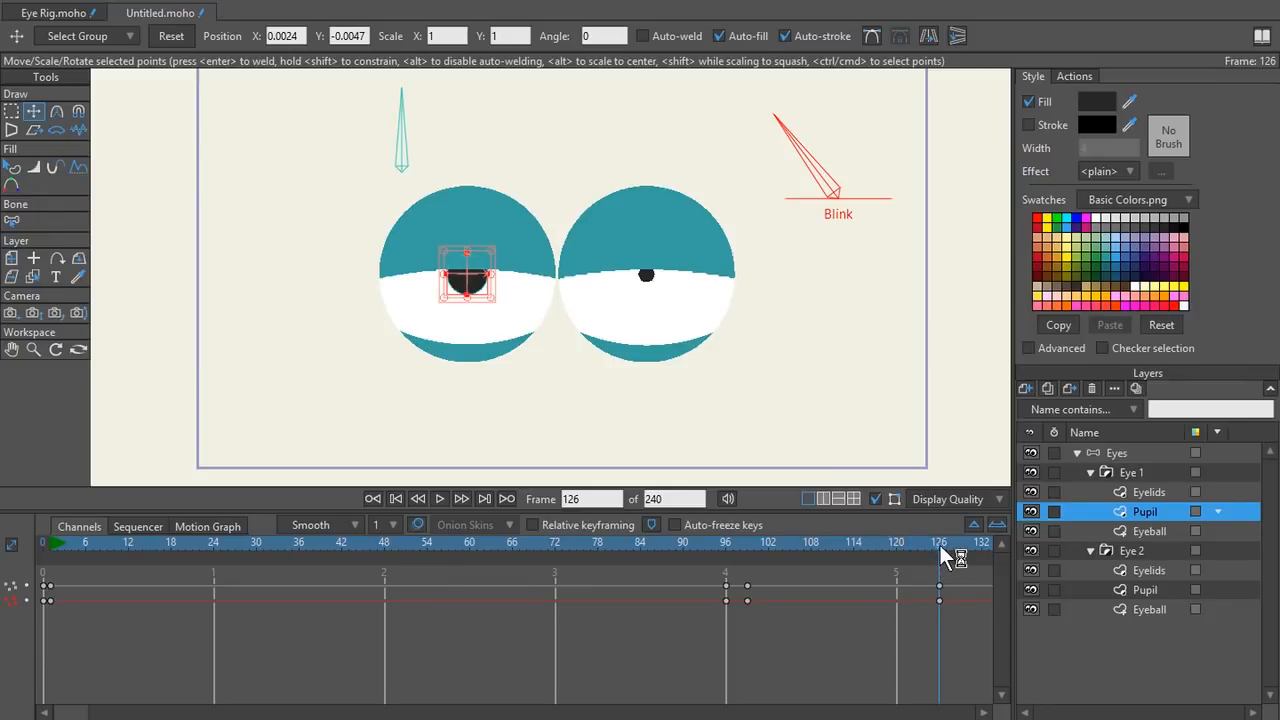
- Copy the Eye 1 pupil's shrunken keyframe from frame 99 to frame 123 and play the animation
{"action": "mouse_move", "coordinate": [940, 545]}
{"action": "left_mouse_down"}
{"action": "mouse_move", "coordinate": [741, 562]}
{"action": "mouse_move", "coordinate": [937, 561]}
{"action": "left_mouse_up"}
{"action": "left_click_drag", "start_coordinate": [738, 571], "coordinate": [758, 632]}
{"action": "left_click_drag", "start_coordinate": [934, 541], "coordinate": [768, 570]}
{"action": "key", "text": "ctrl+v"}
{"action": "key", "text": "space"}
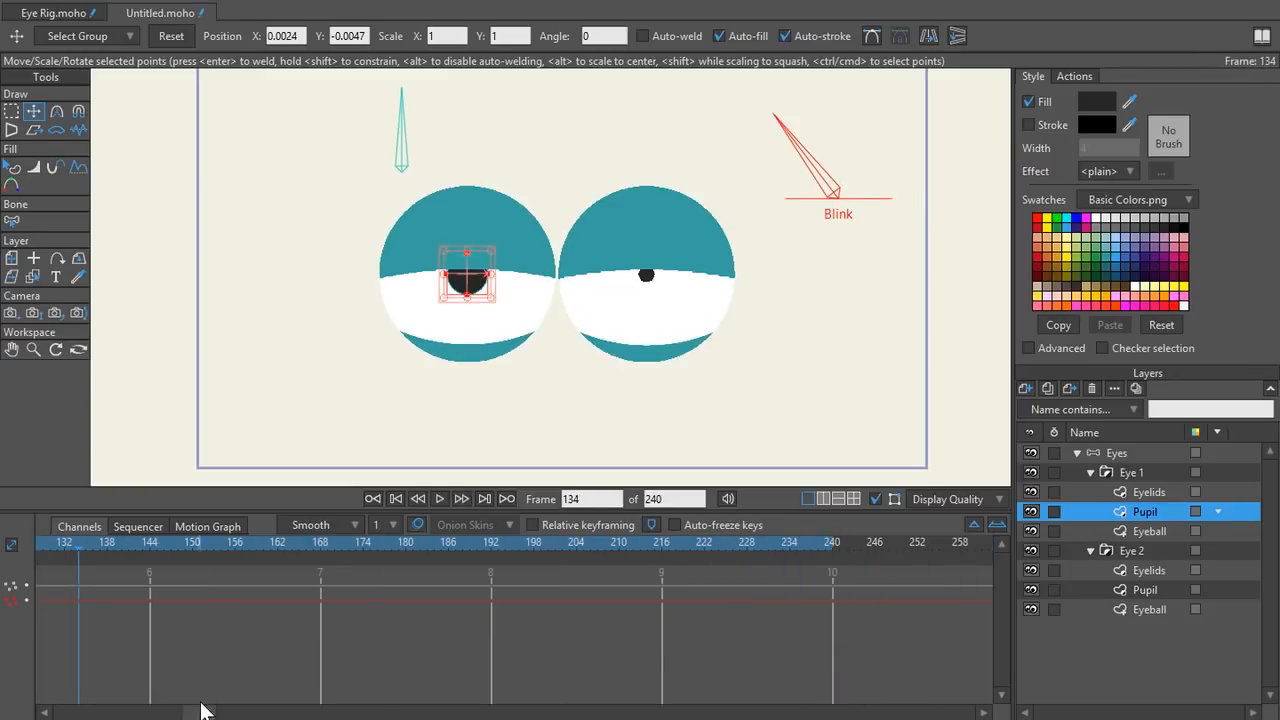
{"action": "left_click_drag", "start_coordinate": [196, 713], "coordinate": [145, 716]}
- Move the Eye 1 pupil's original-size keyframe to frame 125 and scrub through the blink
{"action": "left_click_drag", "start_coordinate": [282, 551], "coordinate": [392, 601]}
{"action": "left_click", "coordinate": [320, 546]}
{"action": "left_click_drag", "start_coordinate": [297, 542], "coordinate": [378, 568]}
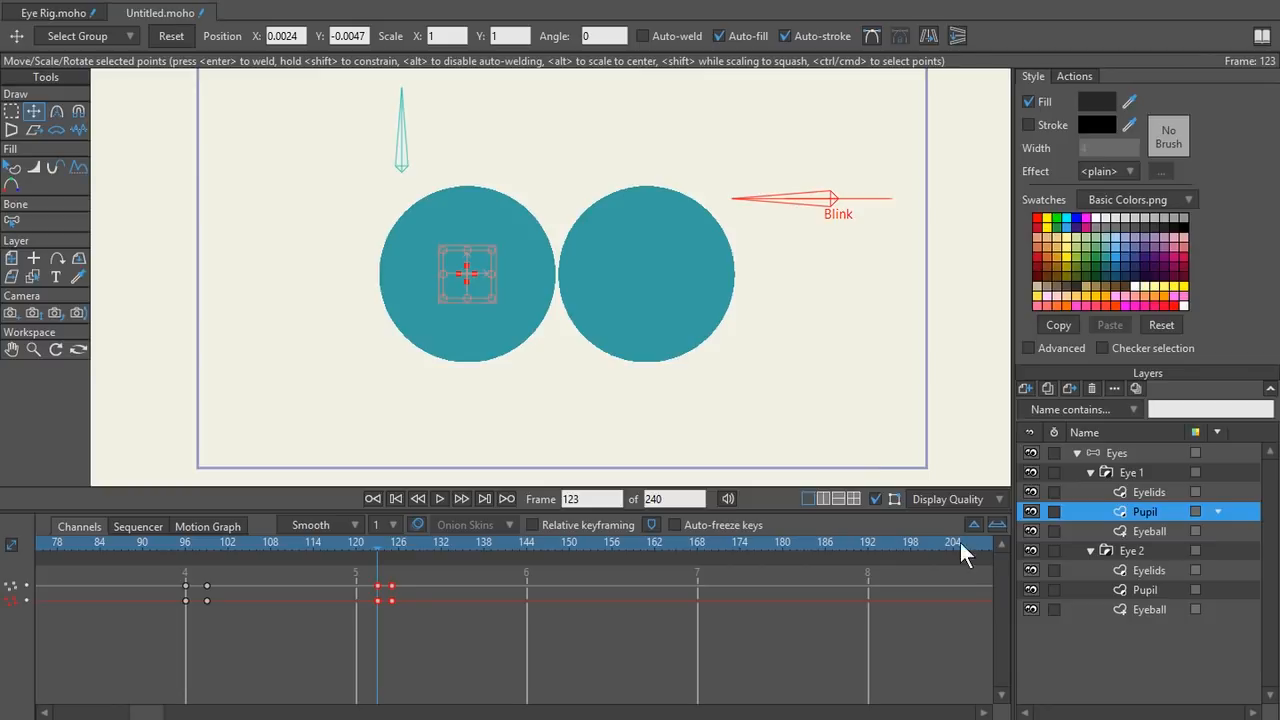
- Copy the Eye 2 pupil's shrunken keyframe from frame 99 to frame 123, matching the timing of the Eye 1 pupil
{"action": "left_click", "coordinate": [1145, 590]}
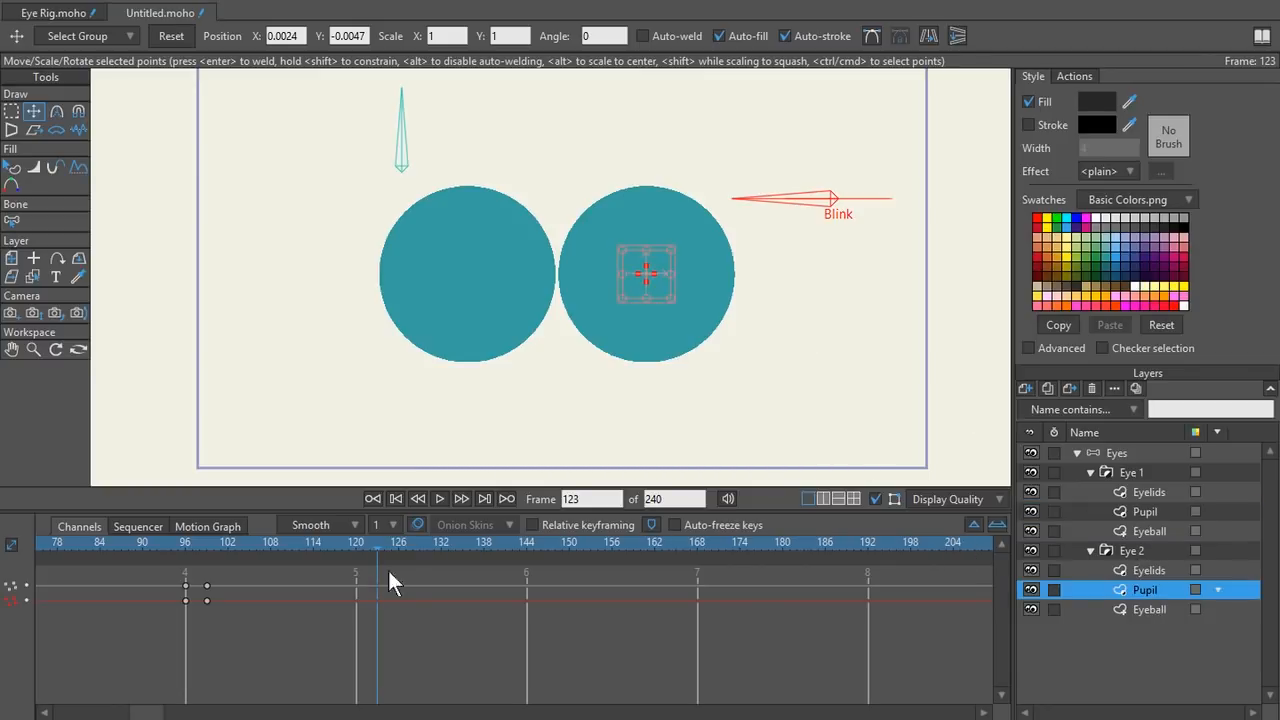
{"action": "left_click_drag", "start_coordinate": [376, 548], "coordinate": [416, 551]}
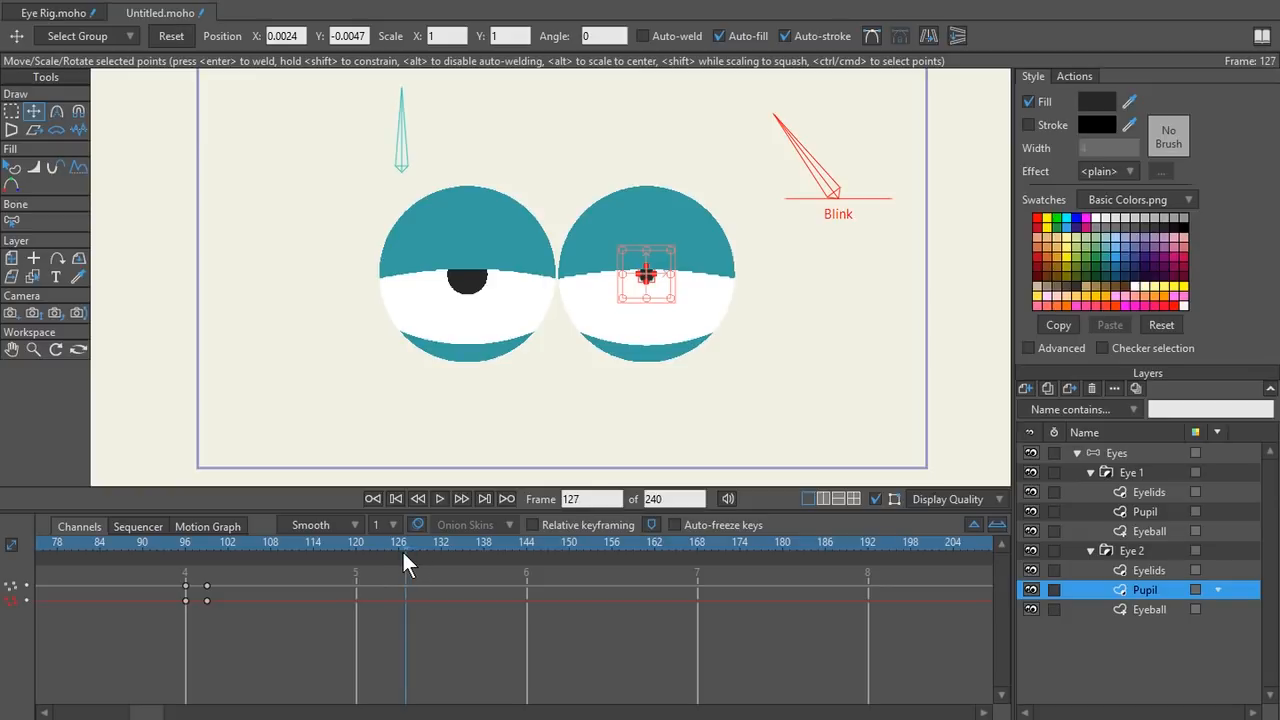
{"action": "left_click_drag", "start_coordinate": [194, 575], "coordinate": [246, 651]}
{"action": "left_click", "coordinate": [1160, 512]}
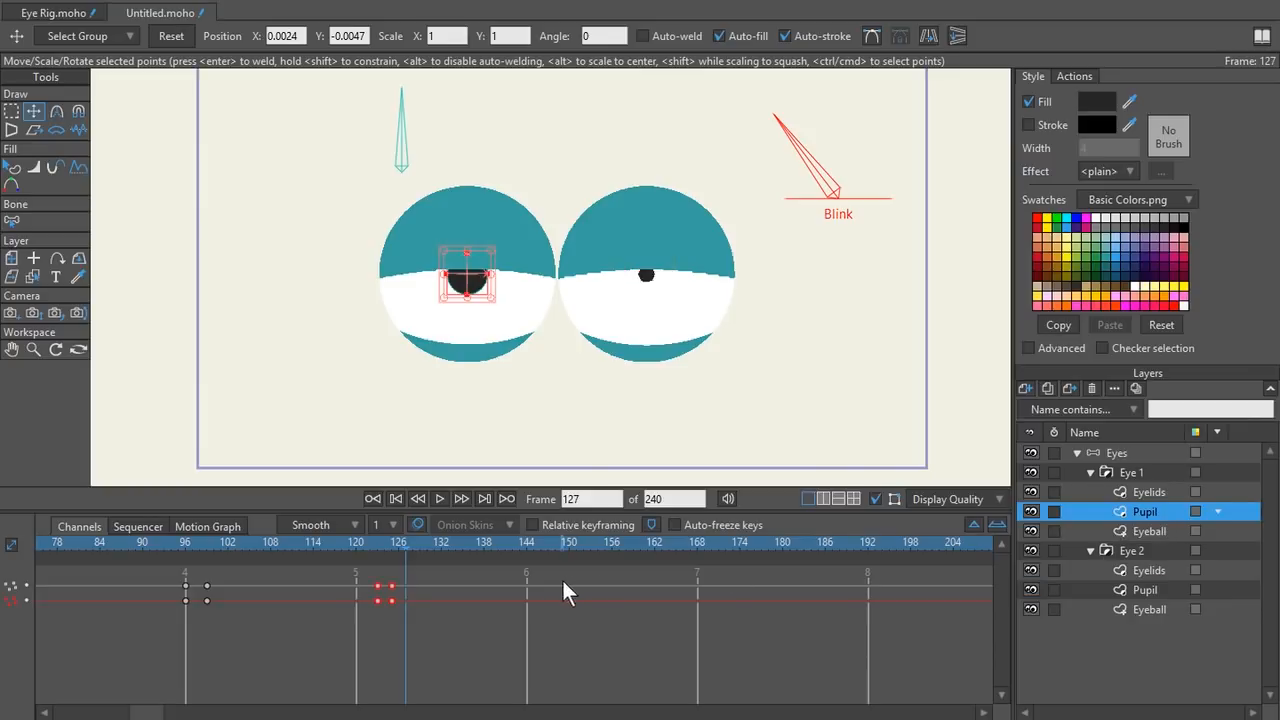
{"action": "left_click", "coordinate": [375, 547]}
{"action": "mouse_move", "coordinate": [374, 546]}
{"action": "left_mouse_down"}
{"action": "mouse_move", "coordinate": [392, 538]}
{"action": "mouse_move", "coordinate": [378, 545]}
{"action": "left_mouse_up"}
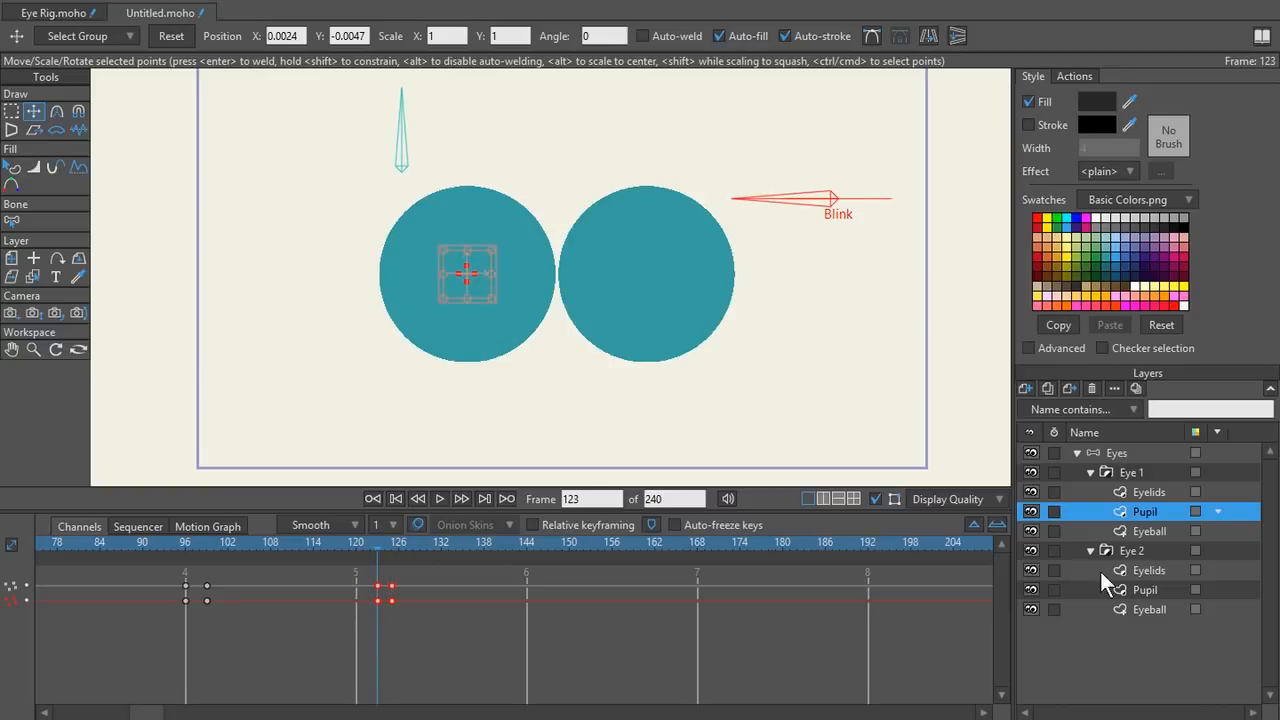
{"action": "left_click", "coordinate": [1155, 589]}
{"action": "left_click_drag", "start_coordinate": [405, 587], "coordinate": [374, 589]}
- At frame 125, reset the Eye 2 pupil to its original size and scrub on to frame 144
{"action": "left_click_drag", "start_coordinate": [374, 545], "coordinate": [390, 546]}
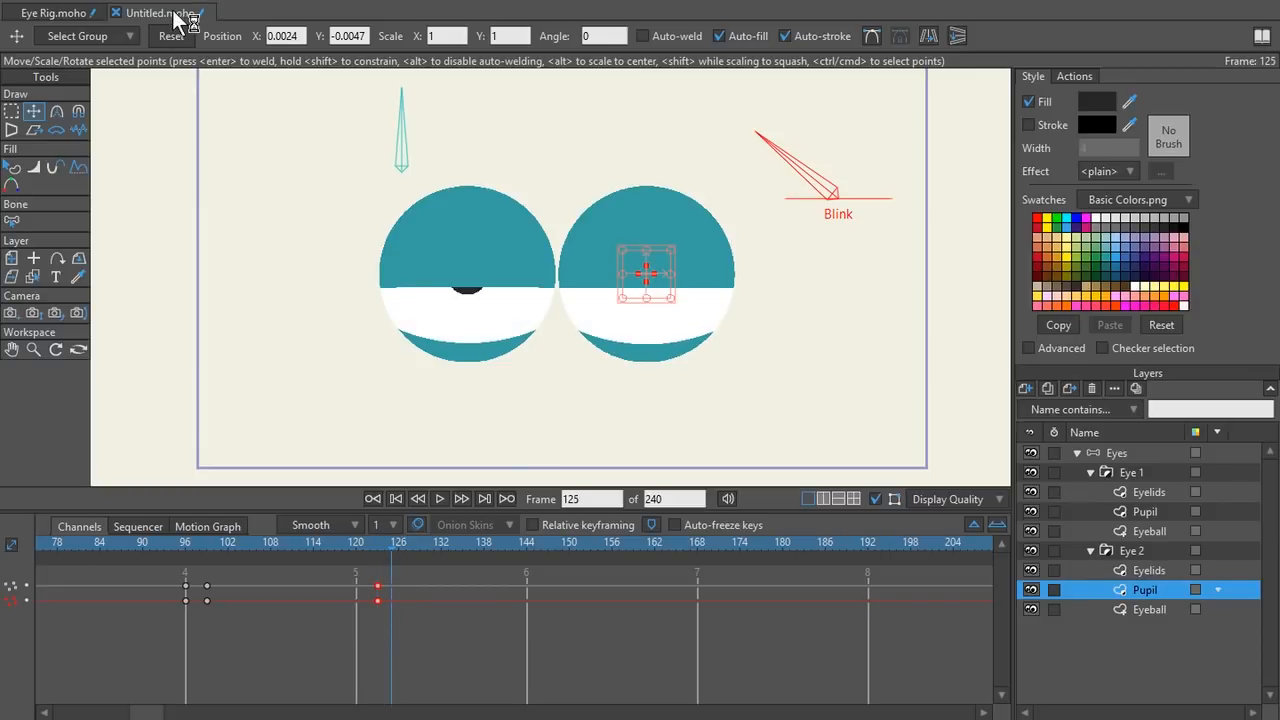
{"action": "left_click", "coordinate": [174, 36]}
{"action": "left_click_drag", "start_coordinate": [388, 550], "coordinate": [525, 564]}
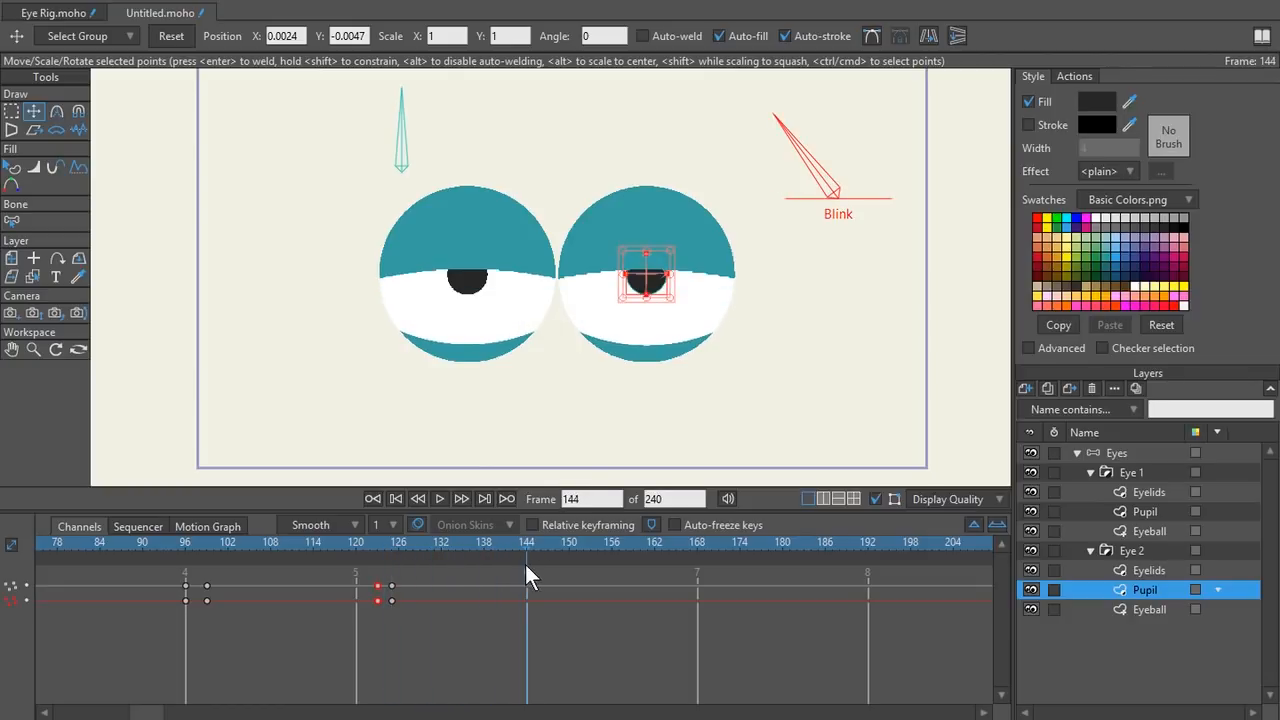
- Set the animation's end frame to 144
{"action": "double_click", "coordinate": [665, 503]}
{"action": "type", "text": "144"}
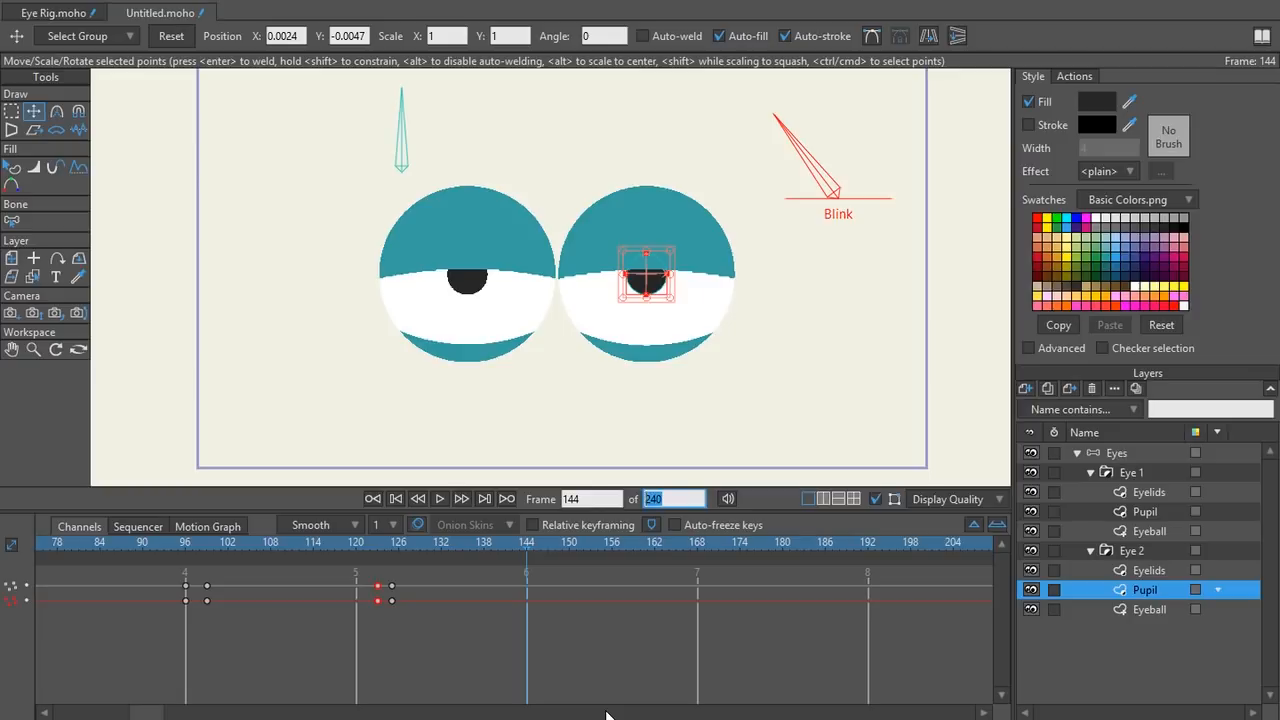
{"action": "key", "text": "Return"}
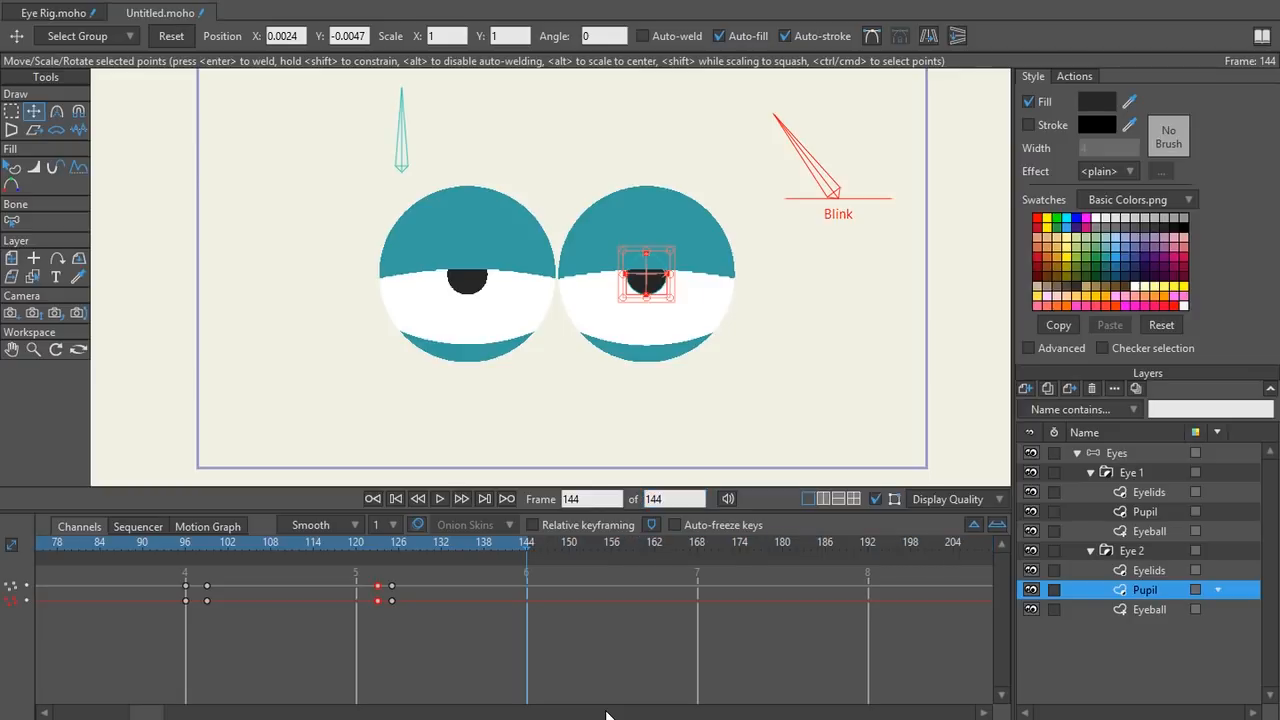
- Play the finished animation from the beginning, then stop and rewind it
{"action": "left_click", "coordinate": [373, 498]}
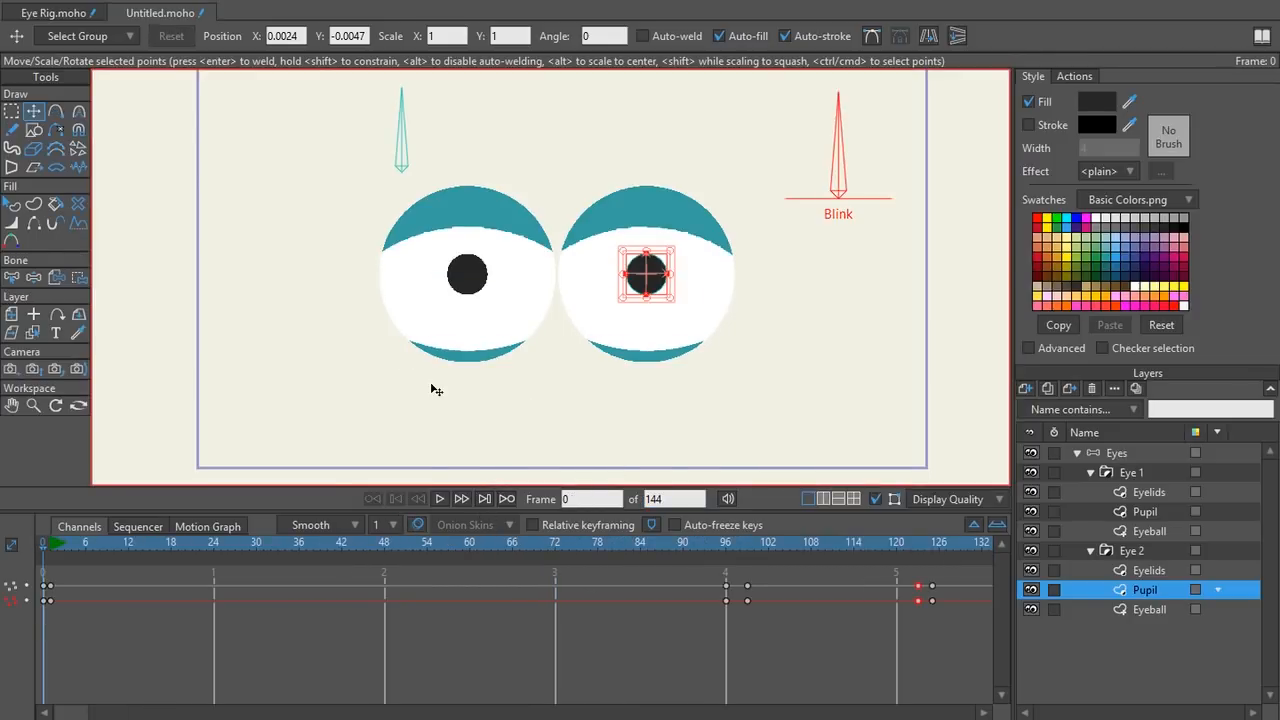
{"action": "left_click", "coordinate": [441, 495]}
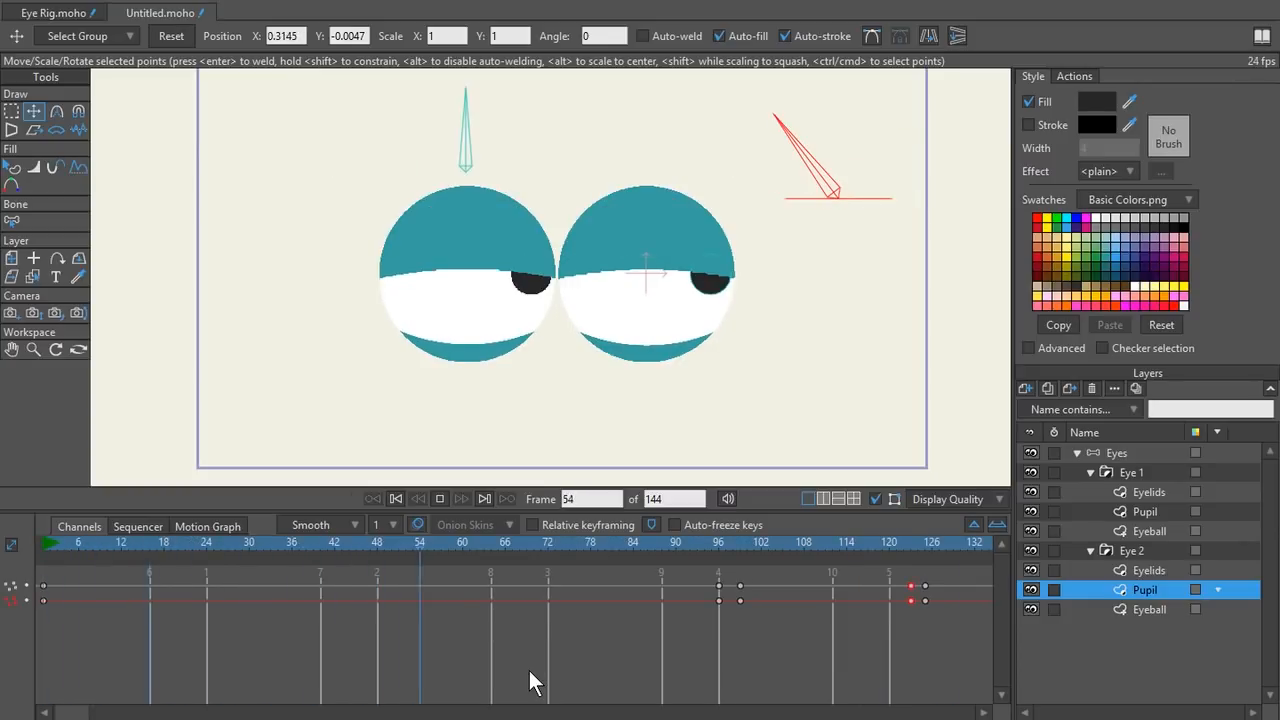
{"action": "left_click", "coordinate": [440, 497]}
{"action": "left_click", "coordinate": [397, 499]}
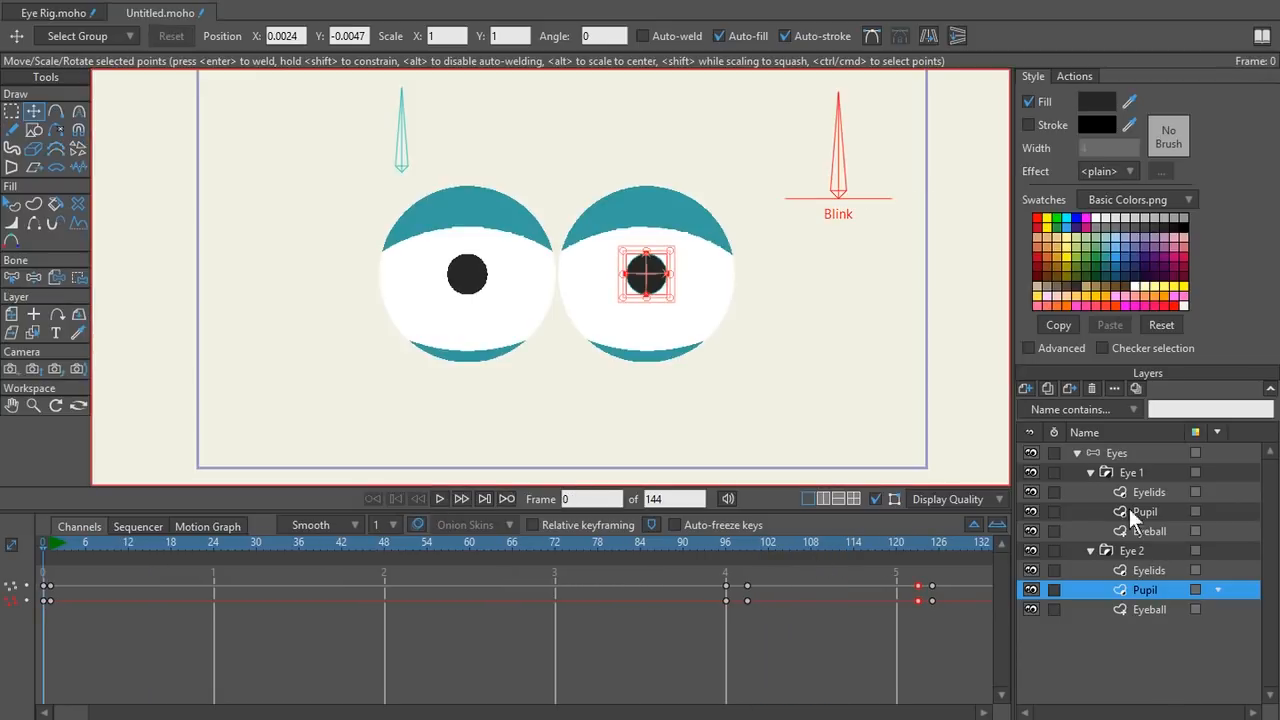
- Collapse the Eyes bone layer and save the project as EyeRigFinal in the Moho Files folder
{"action": "left_click", "coordinate": [1078, 453]}
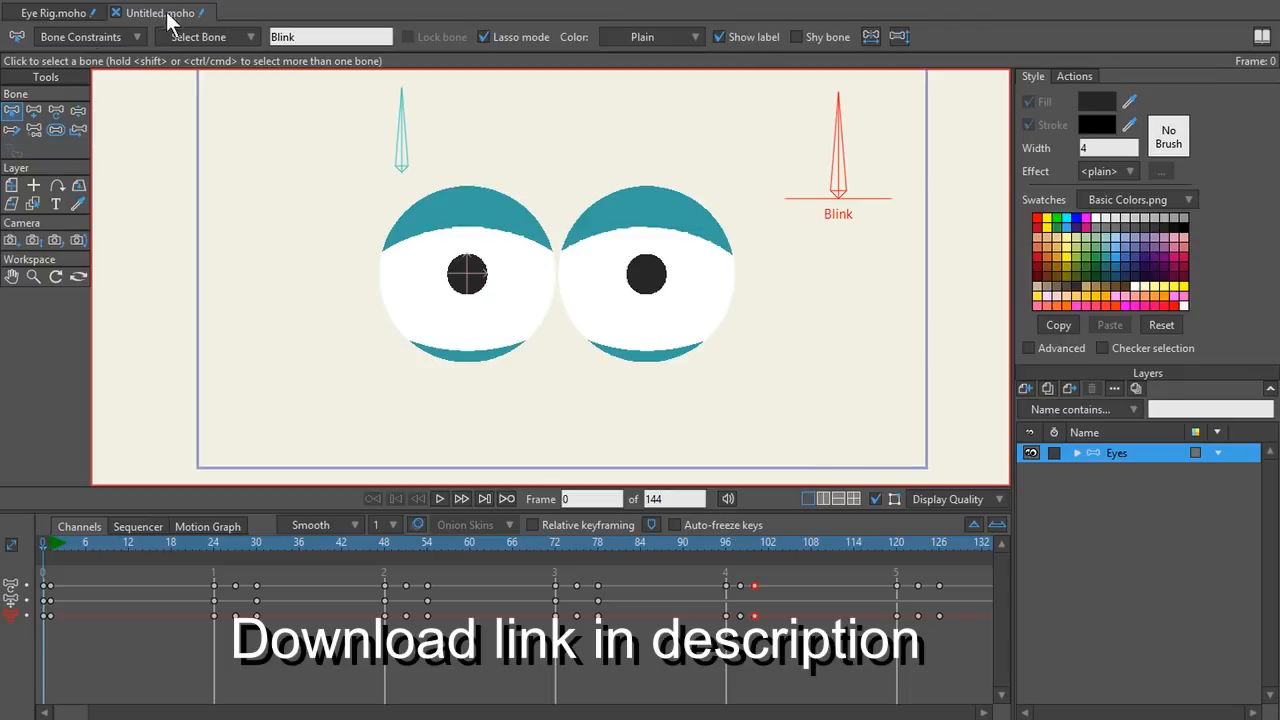
{"action": "left_click", "coordinate": [32, 1]}
{"action": "mouse_move", "coordinate": [9, 2]}
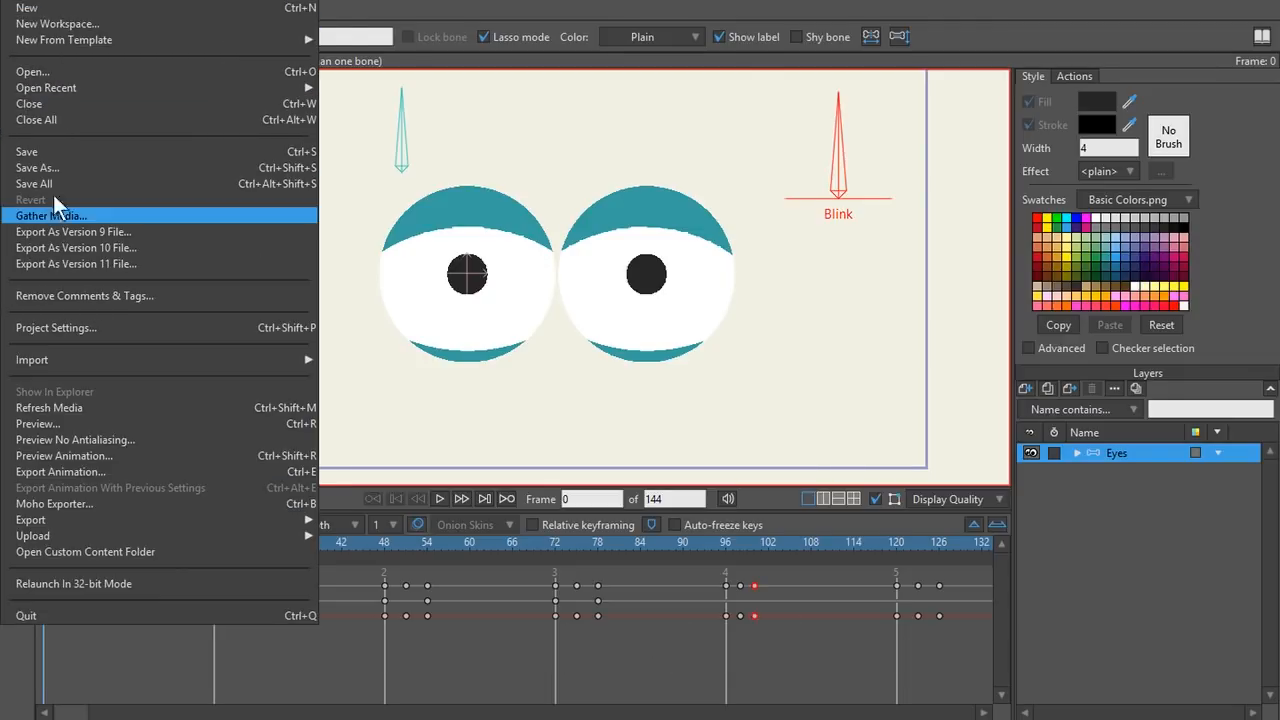
{"action": "left_click", "coordinate": [55, 151]}
{"action": "type", "text": "EyeRigFi"}
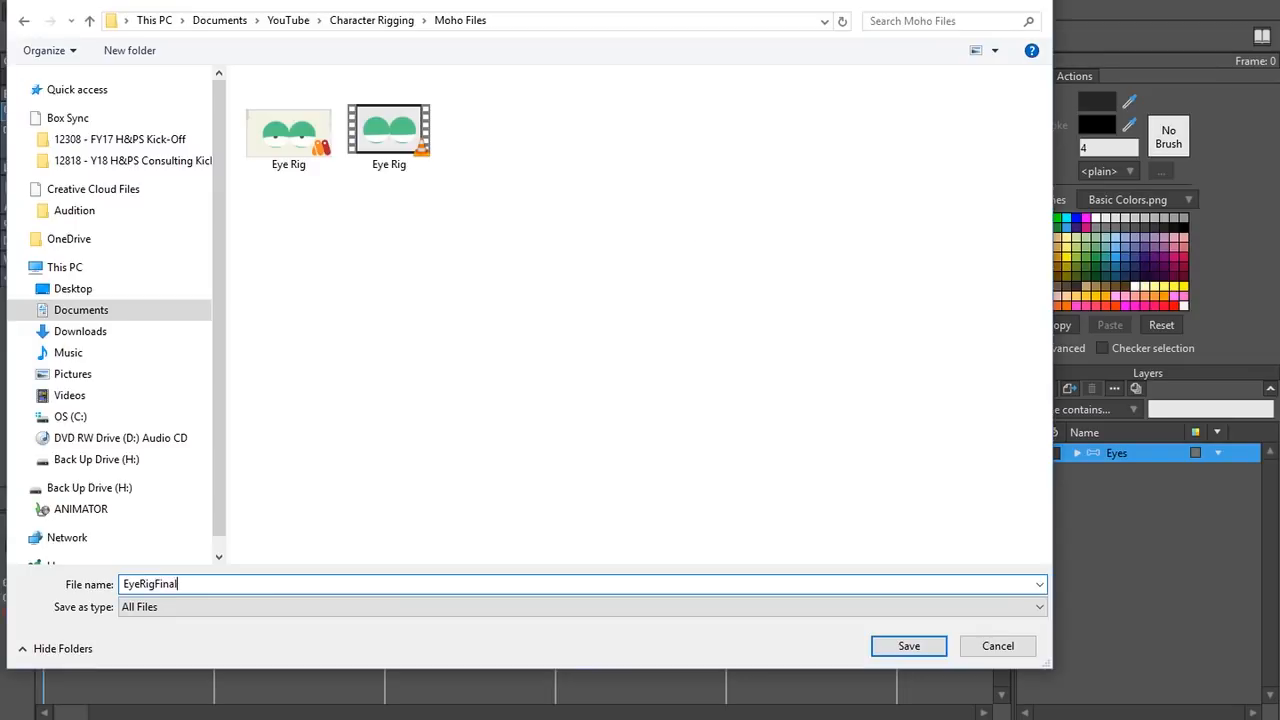
{"action": "type", "text": "nal"}
{"action": "key", "text": "Return"}
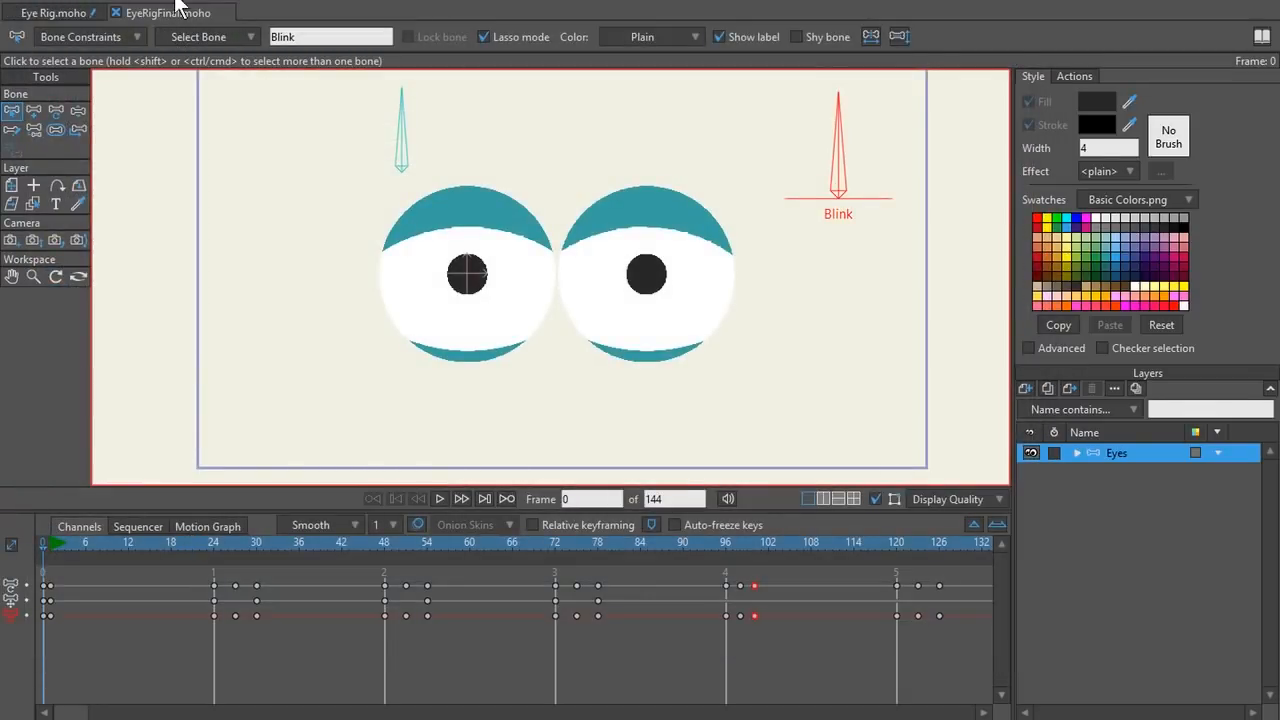
- Compare the original Eye Rig project with EyeRigFinal, ending on EyeRigFinal
{"action": "left_click", "coordinate": [55, 13]}
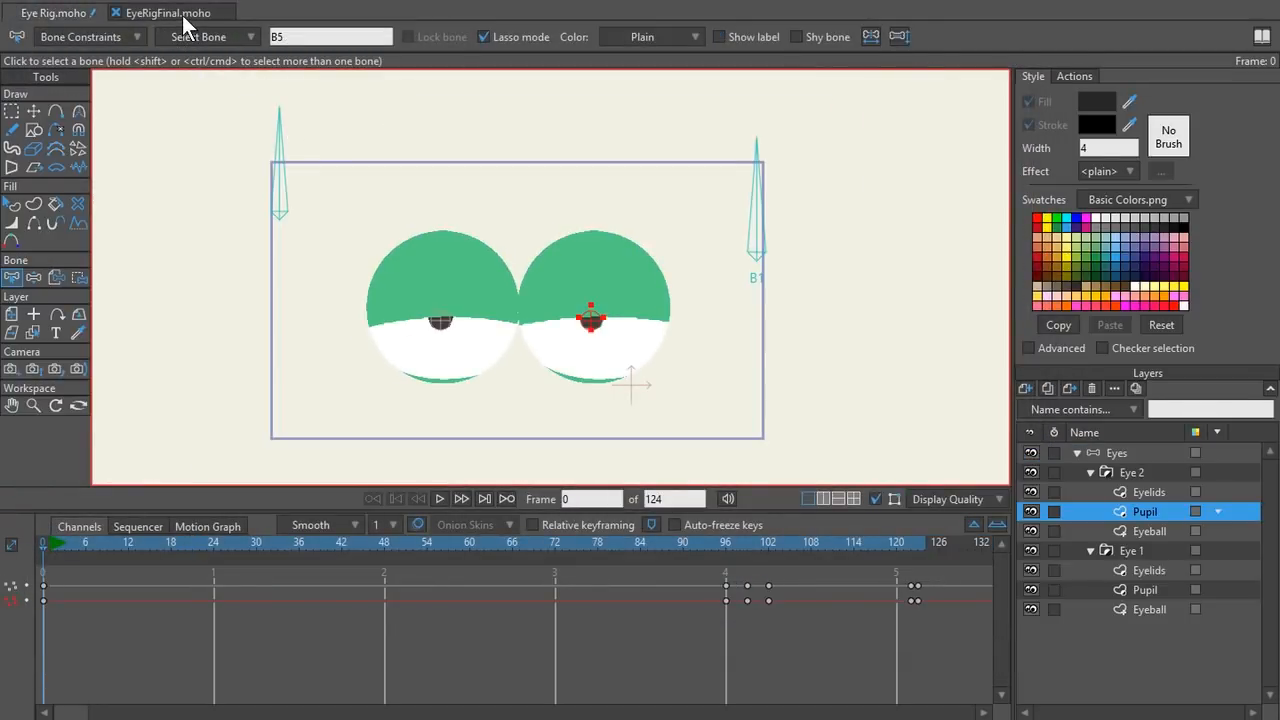
{"action": "left_click", "coordinate": [184, 15]}
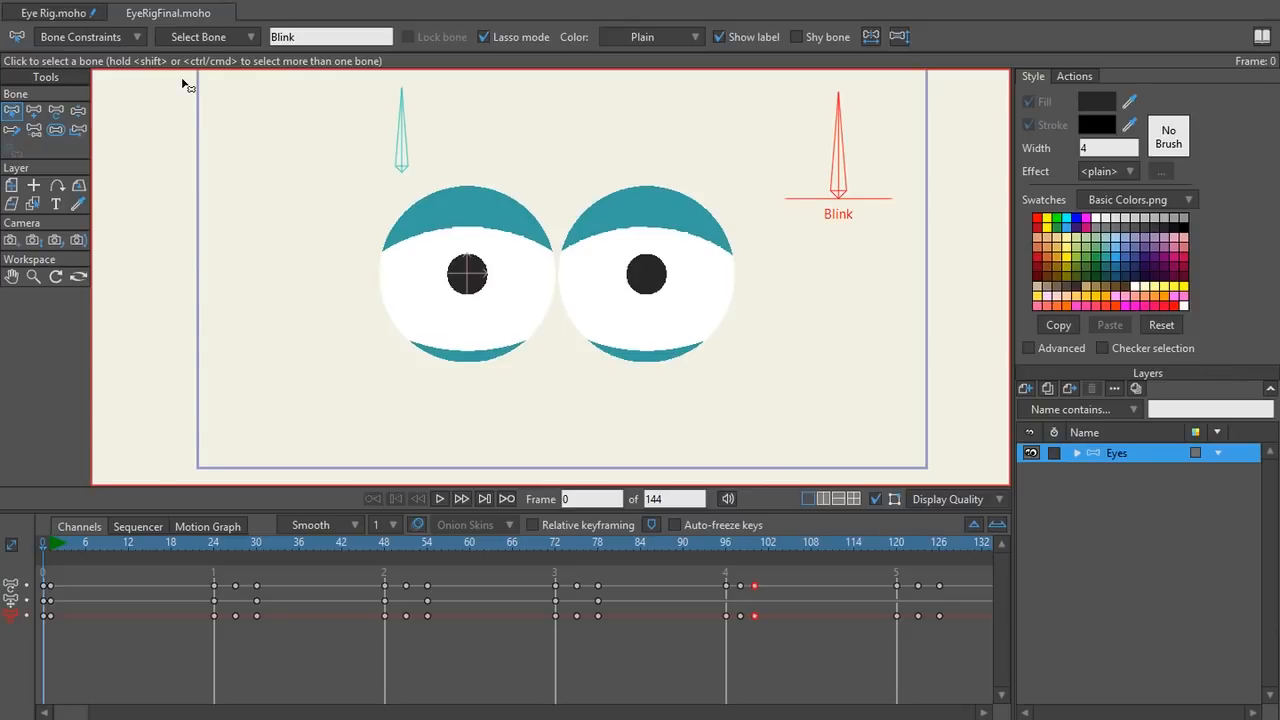
{"action": "left_click", "coordinate": [54, 13]}
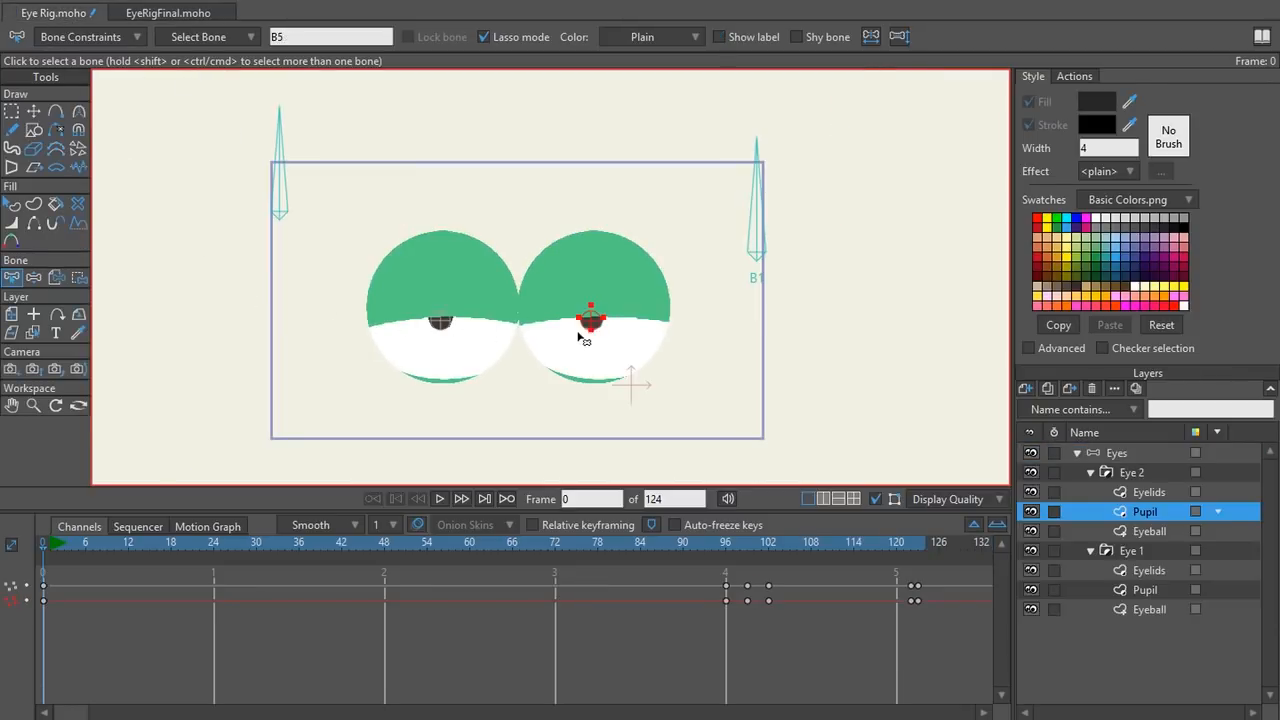
{"action": "left_click", "coordinate": [166, 13]}
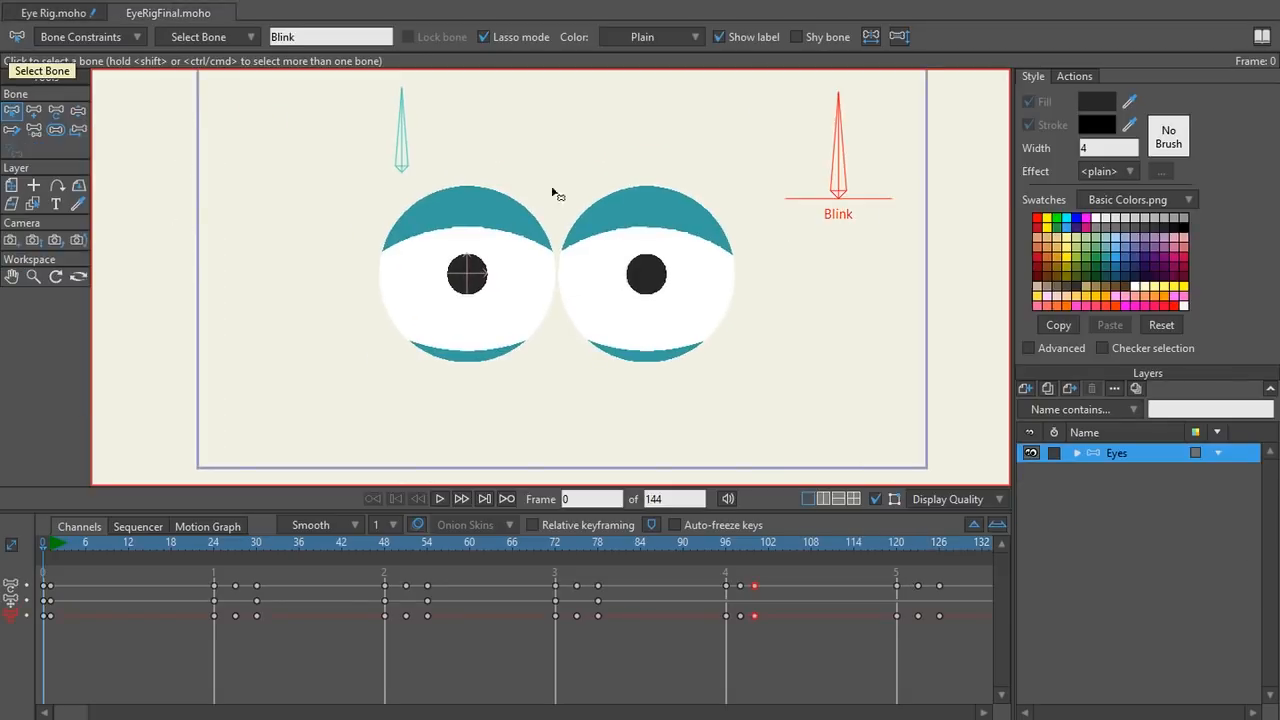
- Export frames 1 to 144 as EyeRigFinal.mp4 with the MP4 (H.264-AAC) preset into the Character Rigging Video folder
{"action": "left_click", "coordinate": [17, 4]}
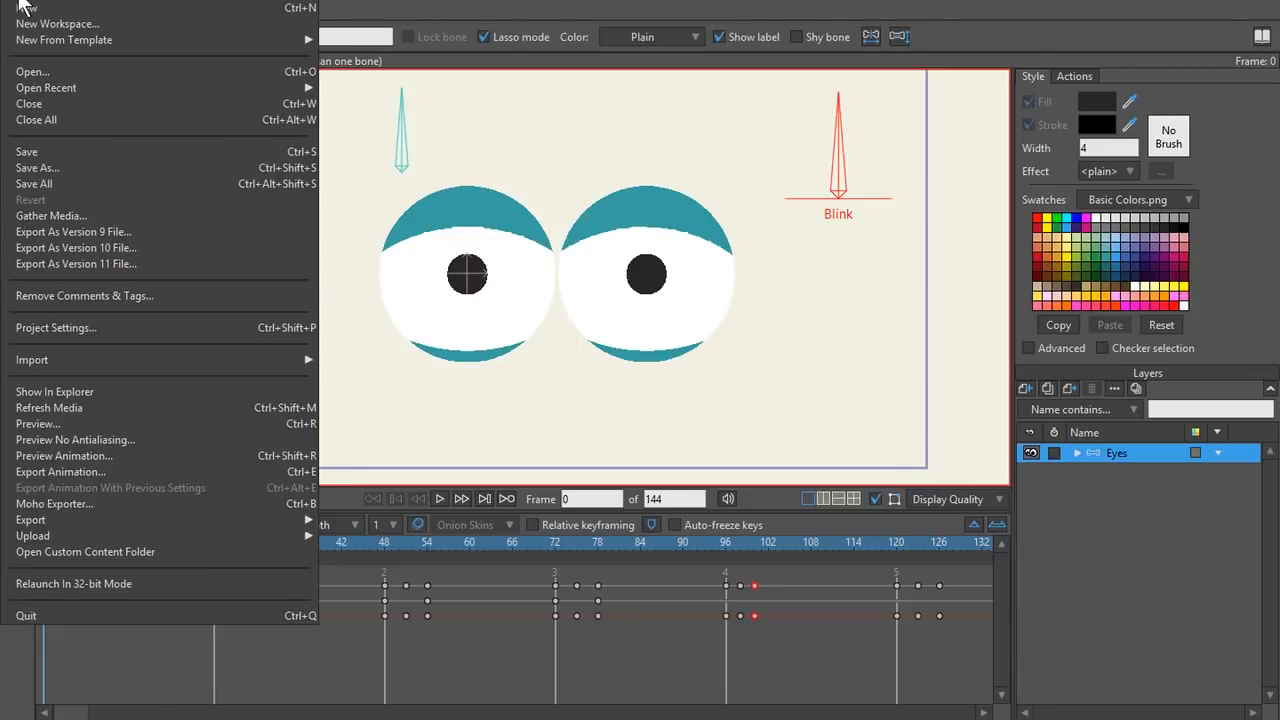
{"action": "left_click", "coordinate": [60, 471]}
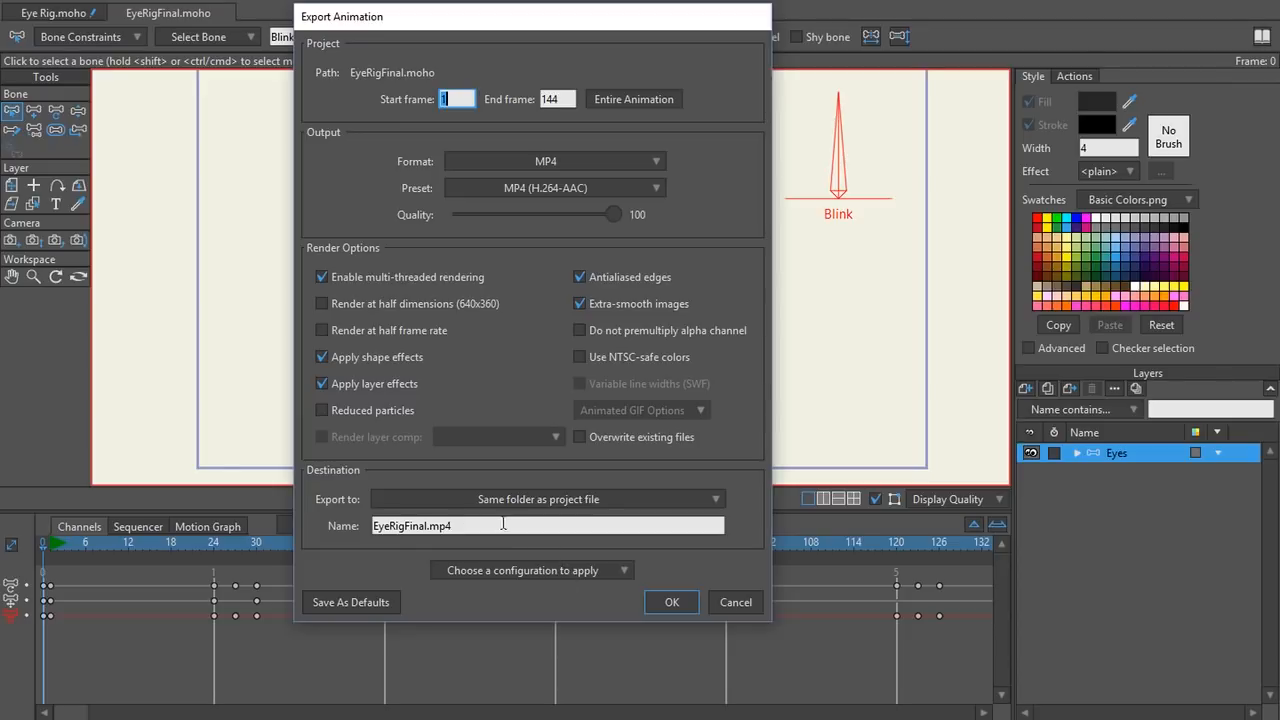
{"action": "left_click", "coordinate": [629, 497]}
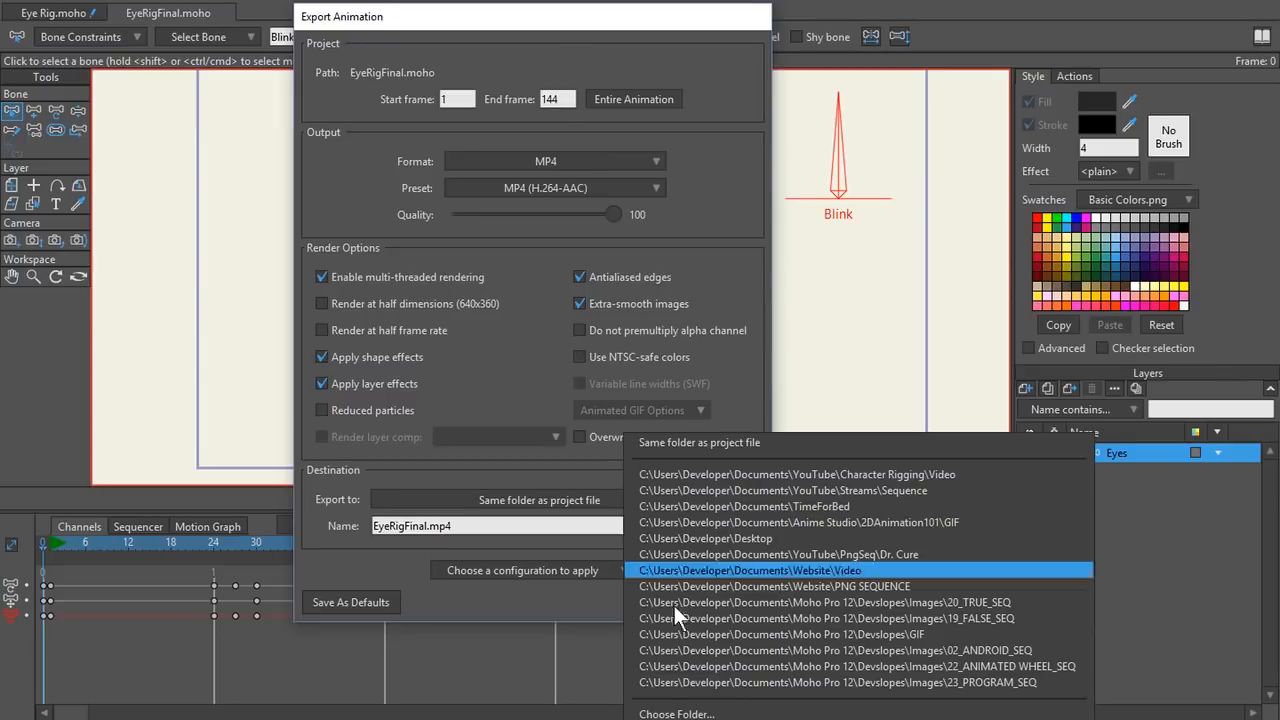
{"action": "left_click", "coordinate": [703, 714]}
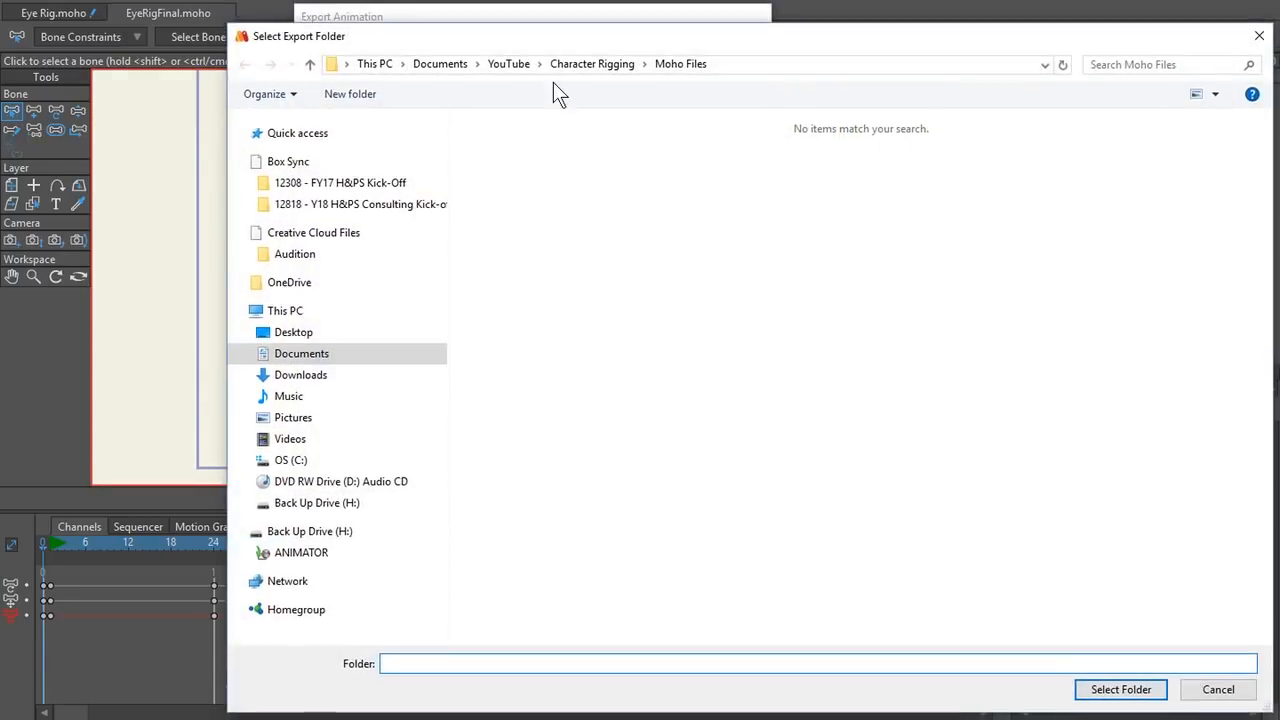
{"action": "left_click", "coordinate": [603, 63]}
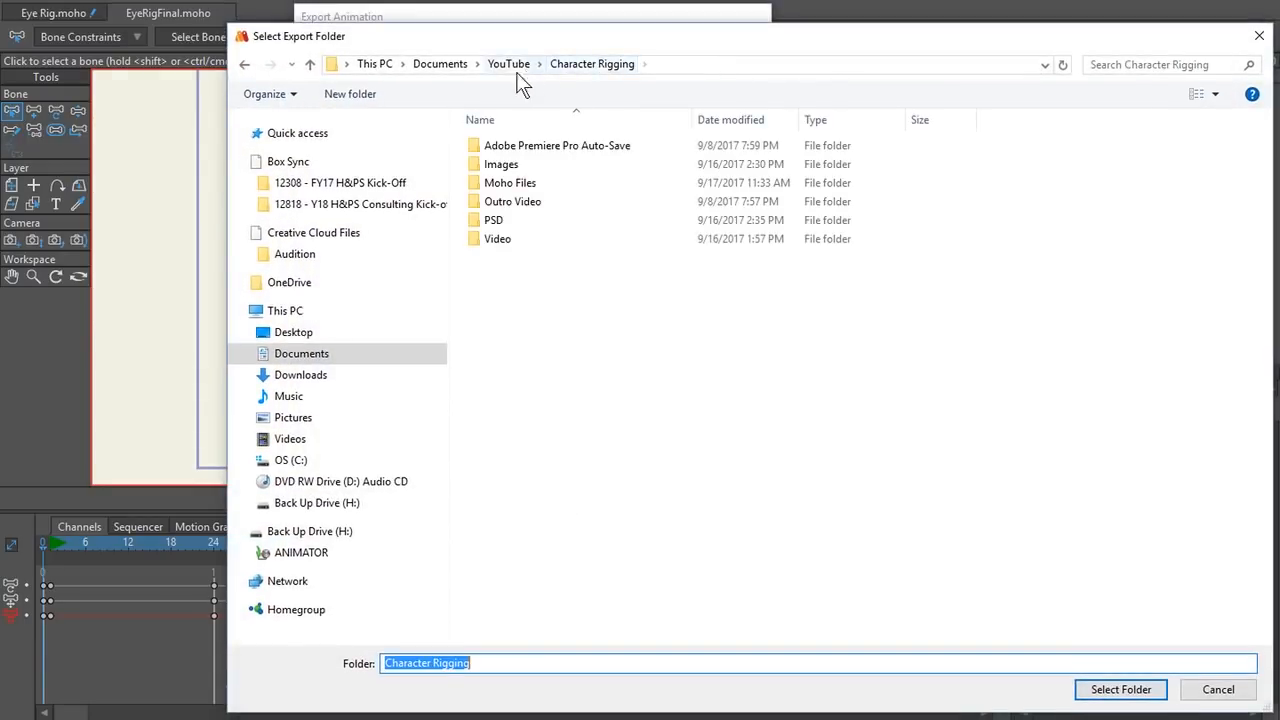
{"action": "double_click", "coordinate": [501, 243]}
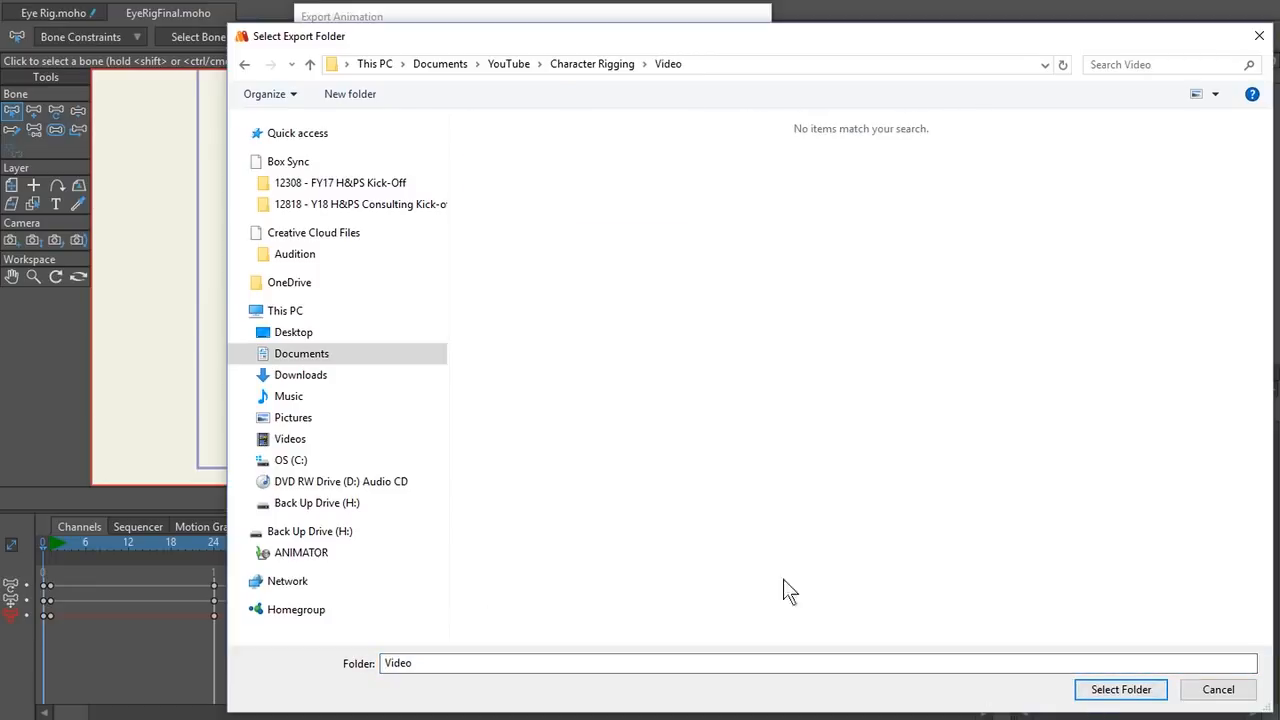
{"action": "left_click", "coordinate": [1113, 695]}
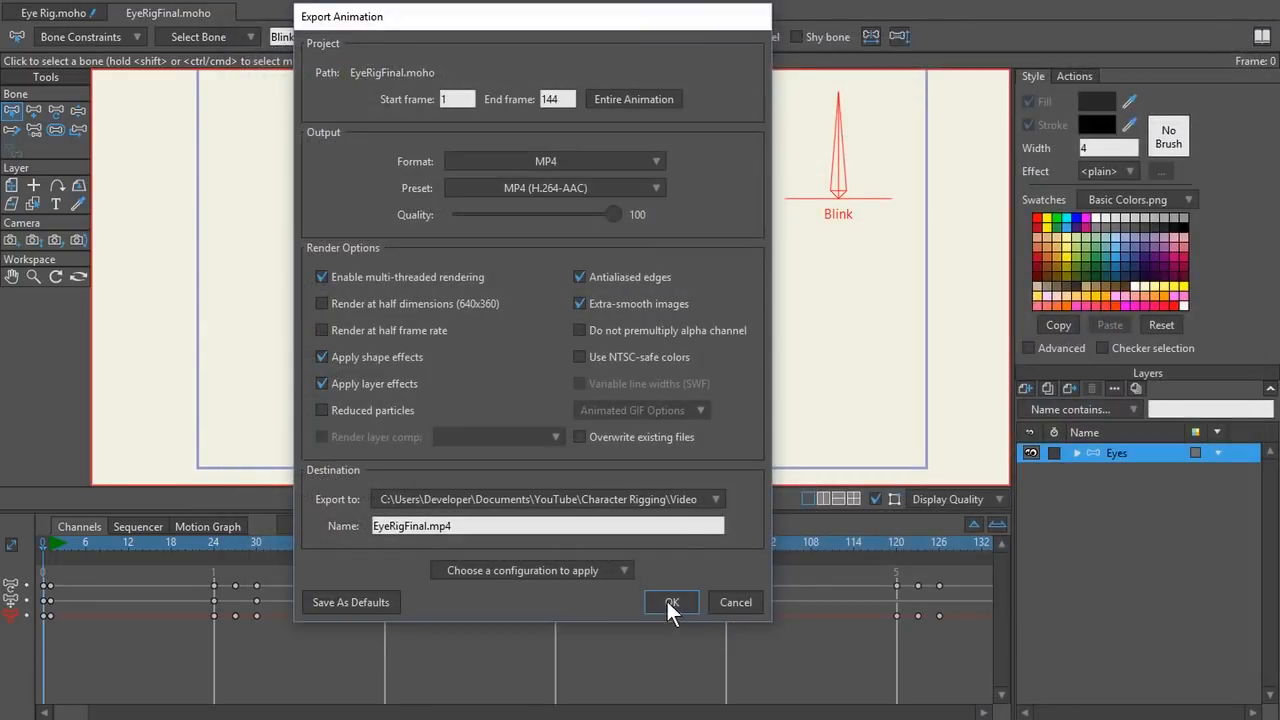
{"action": "left_click", "coordinate": [669, 604]}
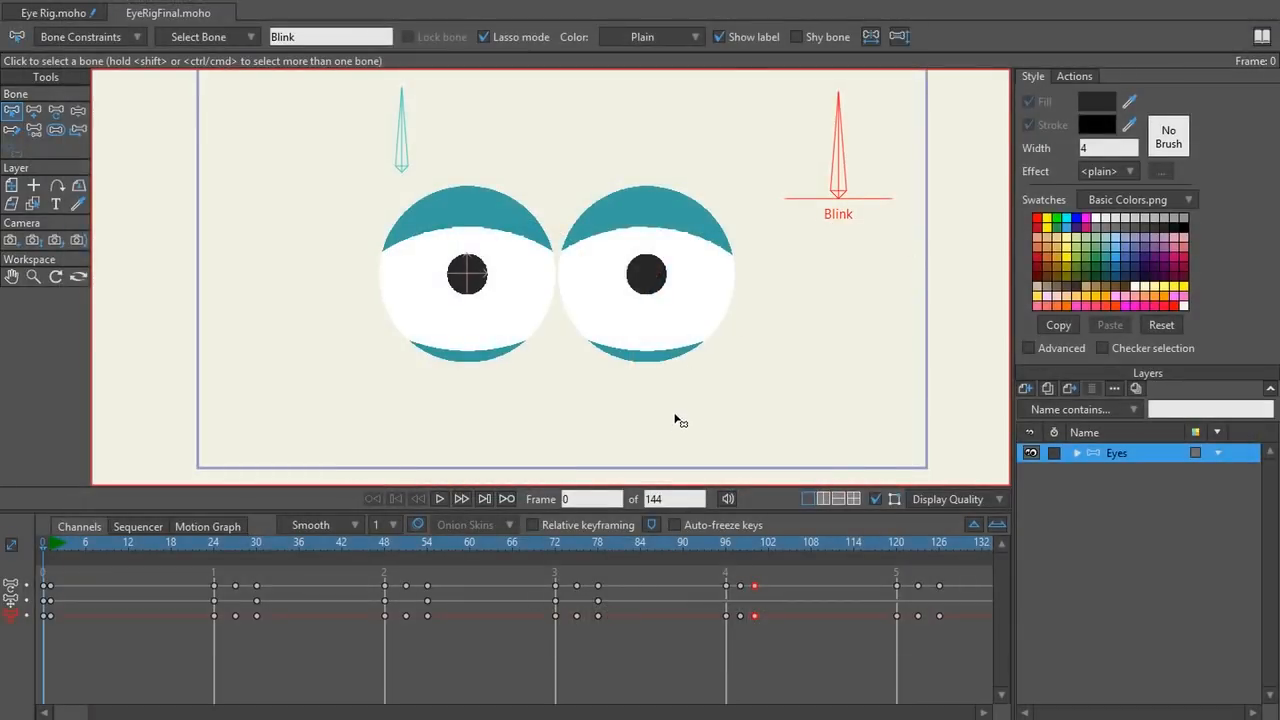
{"action": "left_click", "coordinate": [53, 13]}
{"action": "left_click_drag", "start_coordinate": [212, 552], "coordinate": [143, 544]}
{"action": "left_click", "coordinate": [166, 14]}
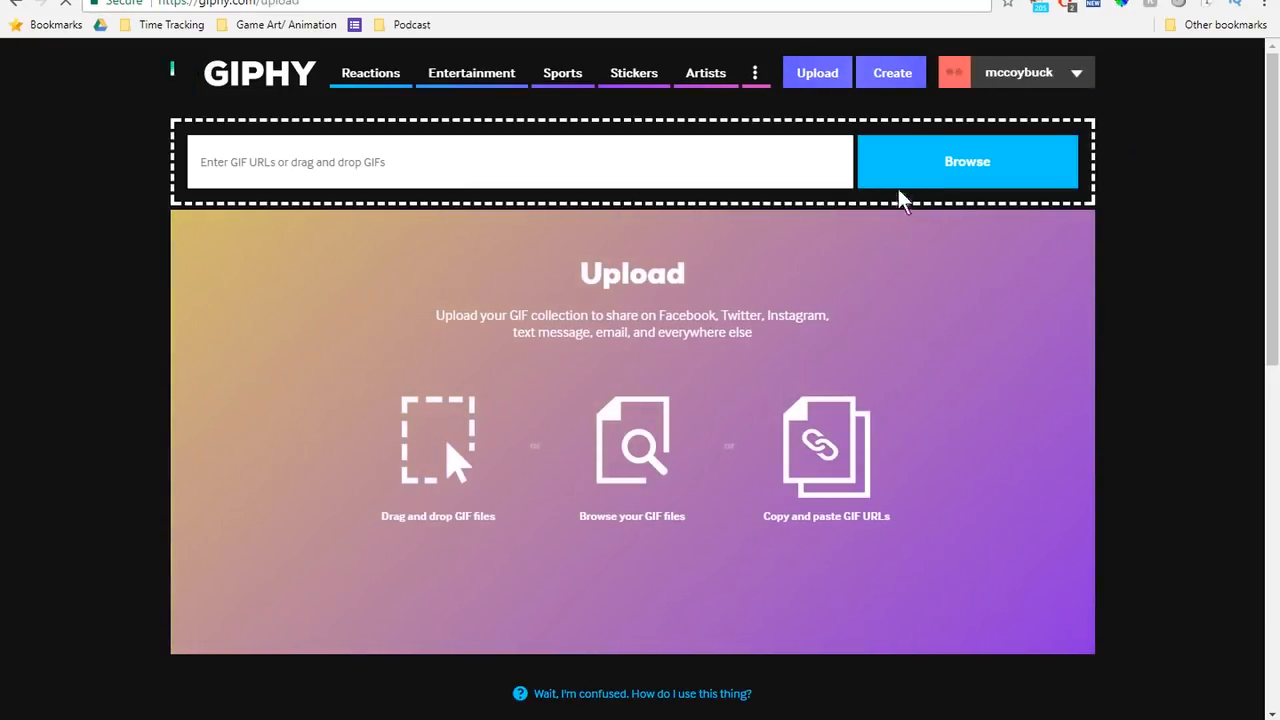
- In the browser, upload EyeRigFinal.mp4 from the Character Rigging Video folder to GIPHY as a public GIF
{"action": "left_click", "coordinate": [915, 168]}
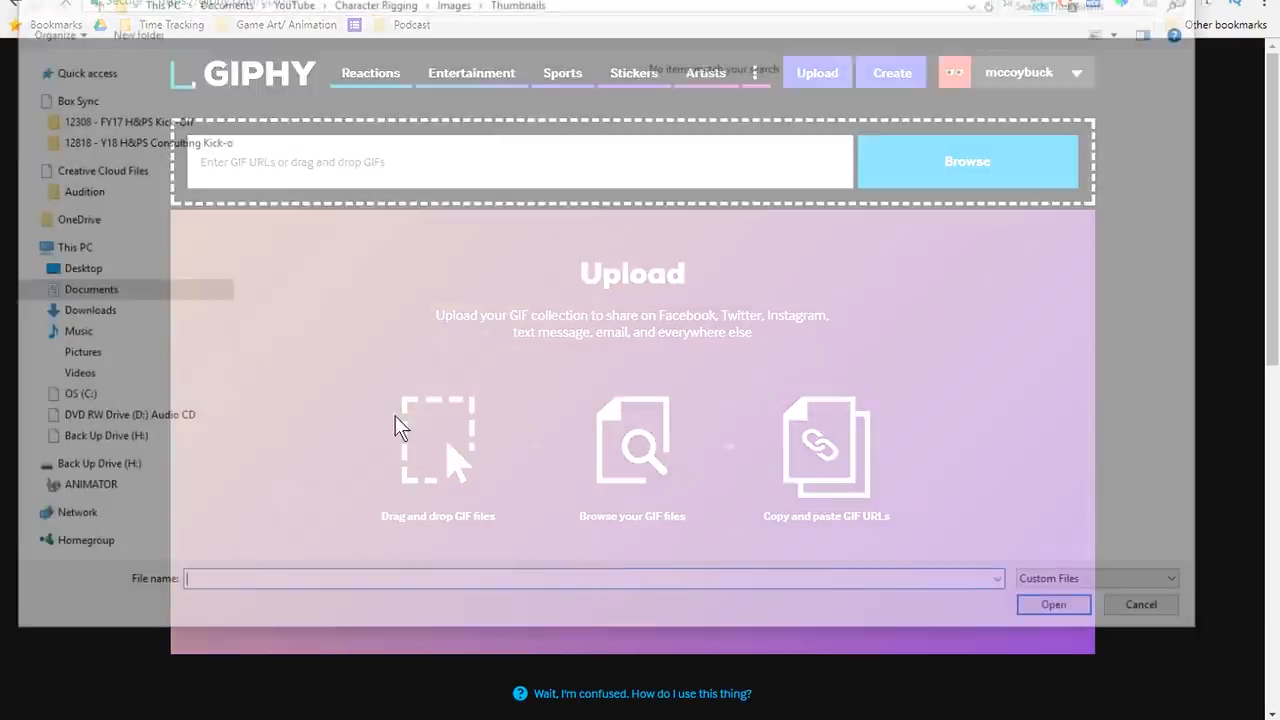
{"action": "left_click", "coordinate": [385, 6]}
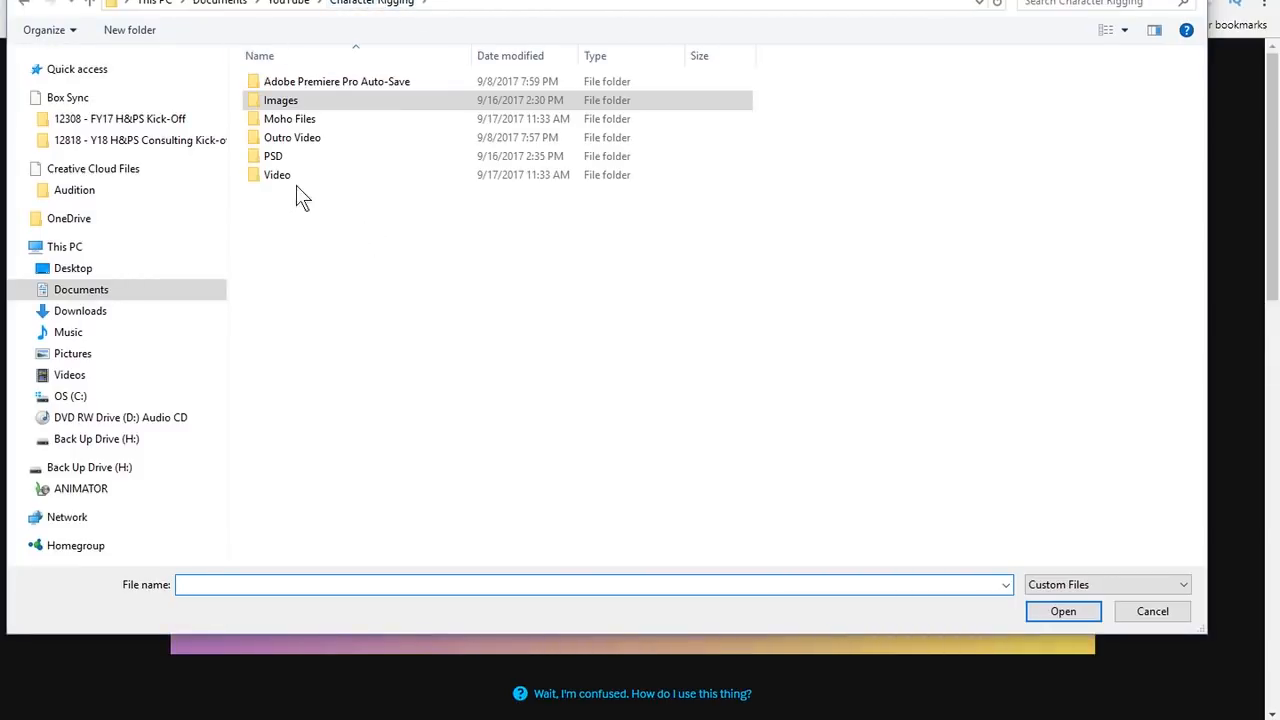
{"action": "double_click", "coordinate": [292, 176]}
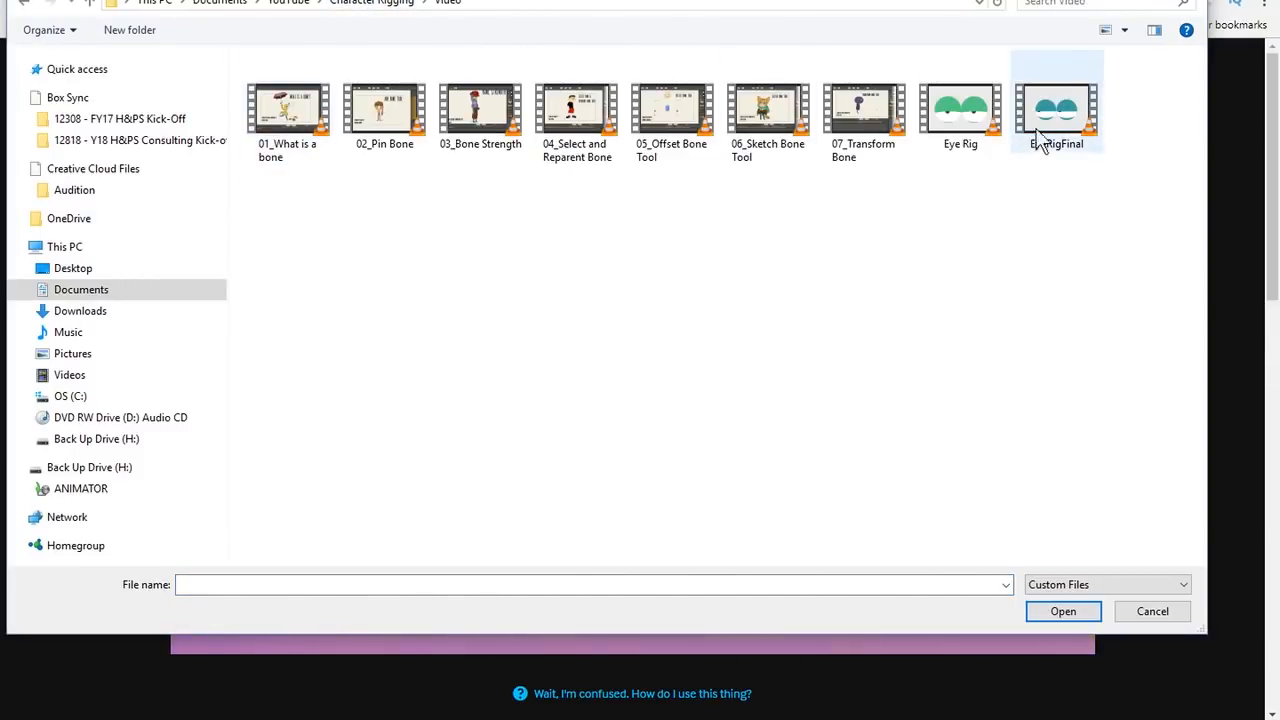
{"action": "double_click", "coordinate": [1040, 140]}
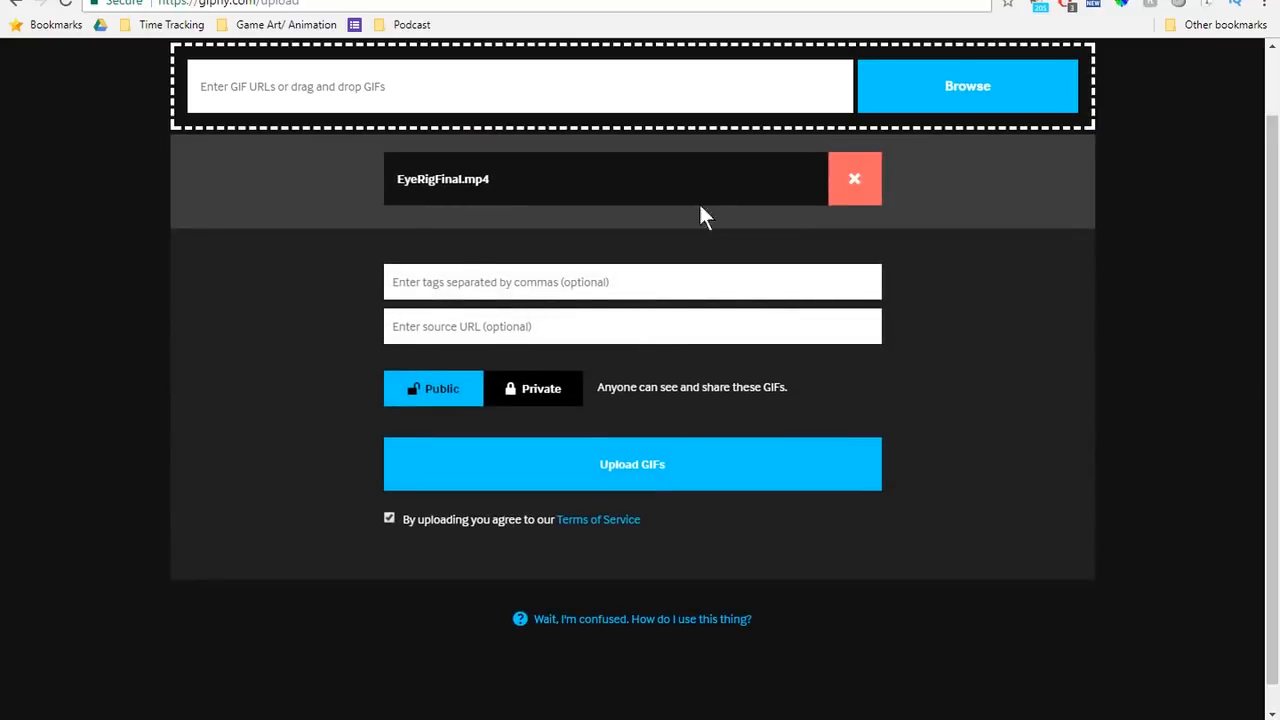
{"action": "left_click", "coordinate": [638, 472]}
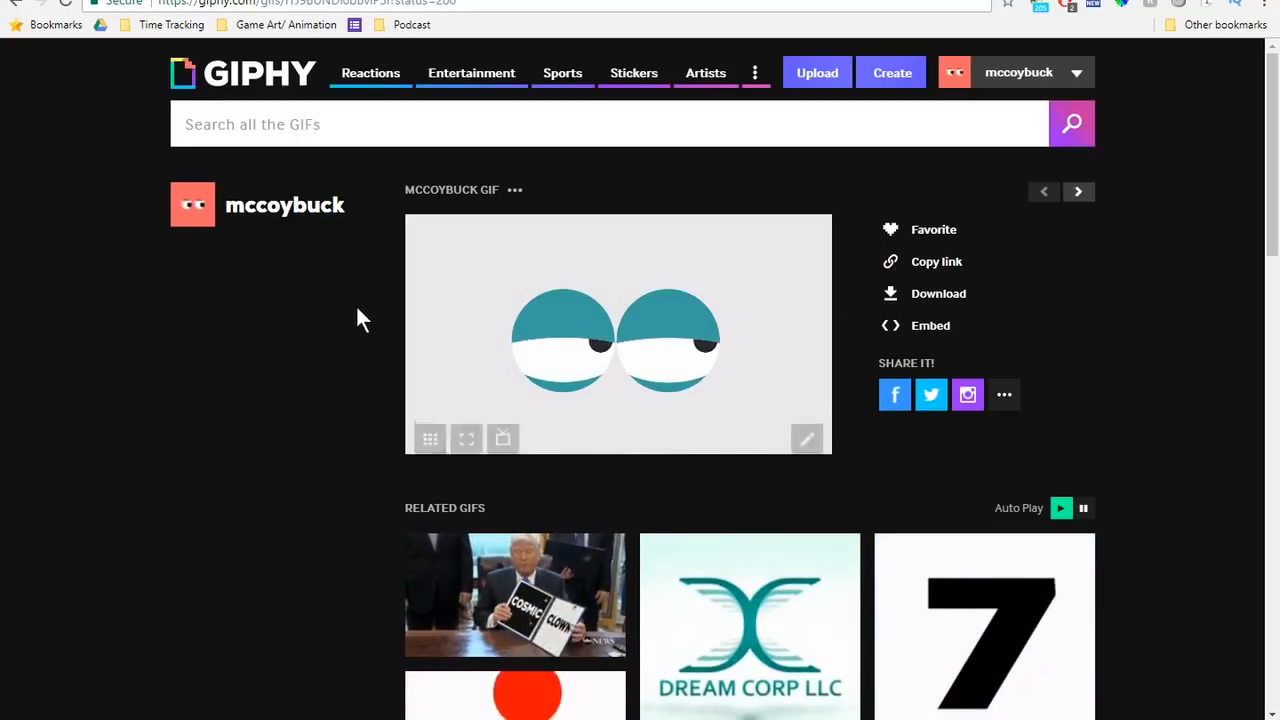
- Copy the uploaded GIF's short link and open the Moho Pros - Beginners group on Facebook in a new tab
{"action": "left_click", "coordinate": [934, 263]}
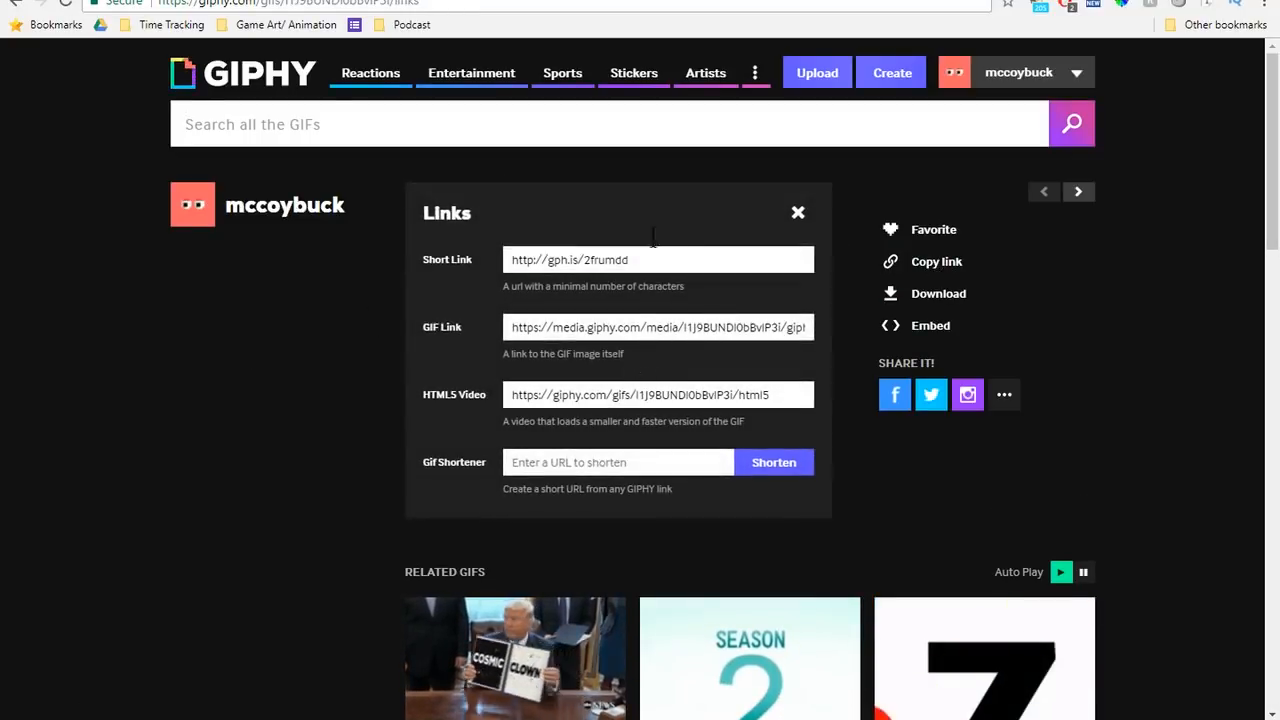
{"action": "key", "text": "ctrl+t"}
{"action": "type", "text": "f"}
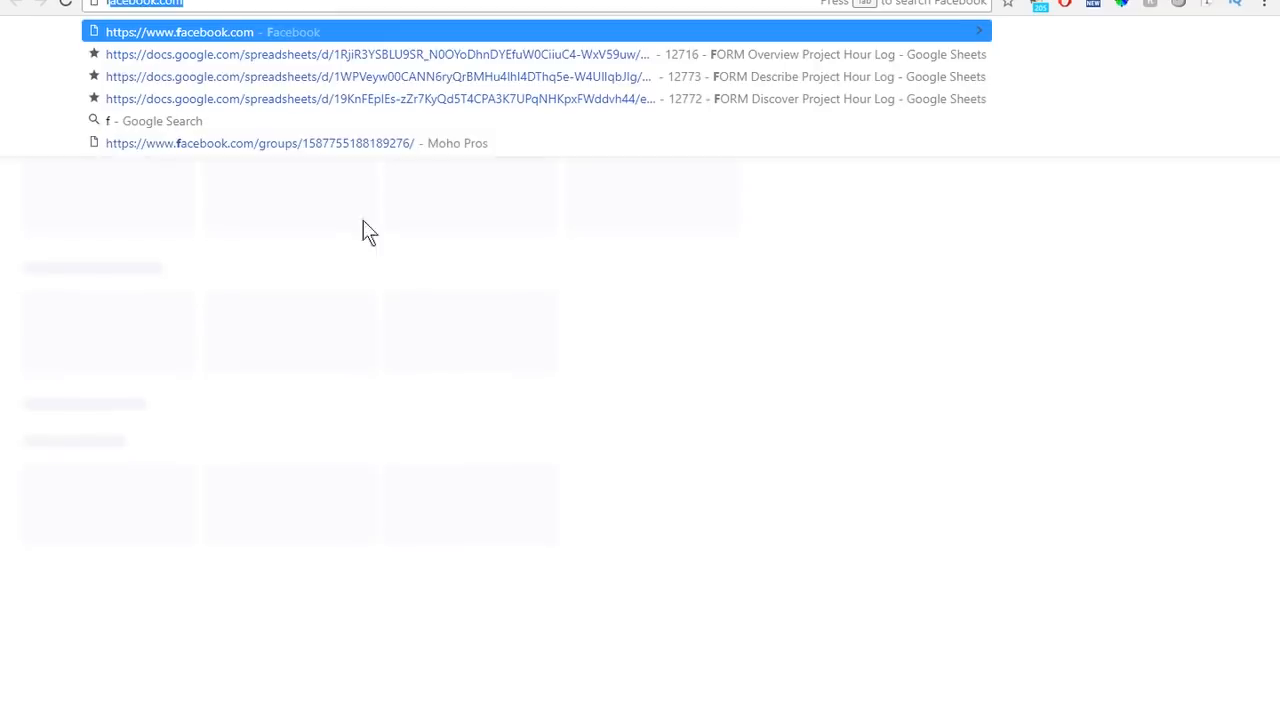
{"action": "type", "text": "ace"}
{"action": "key", "text": "Return"}
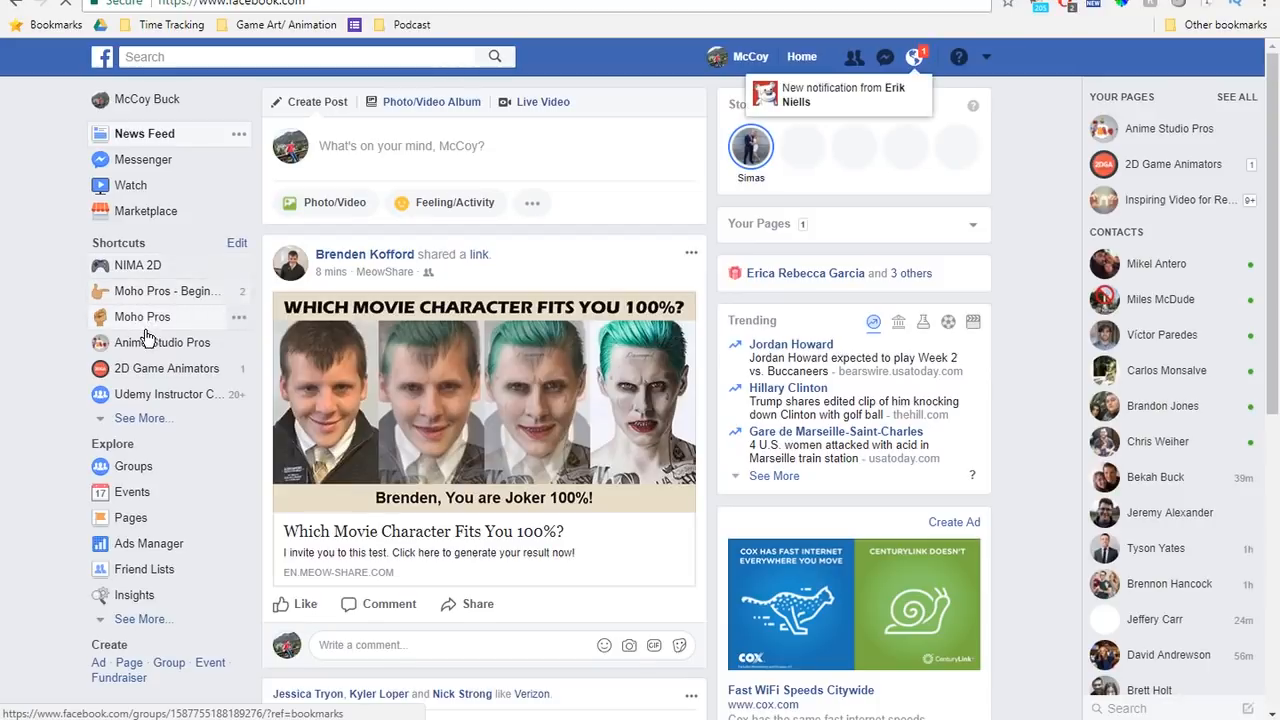
{"action": "left_click", "coordinate": [160, 291]}
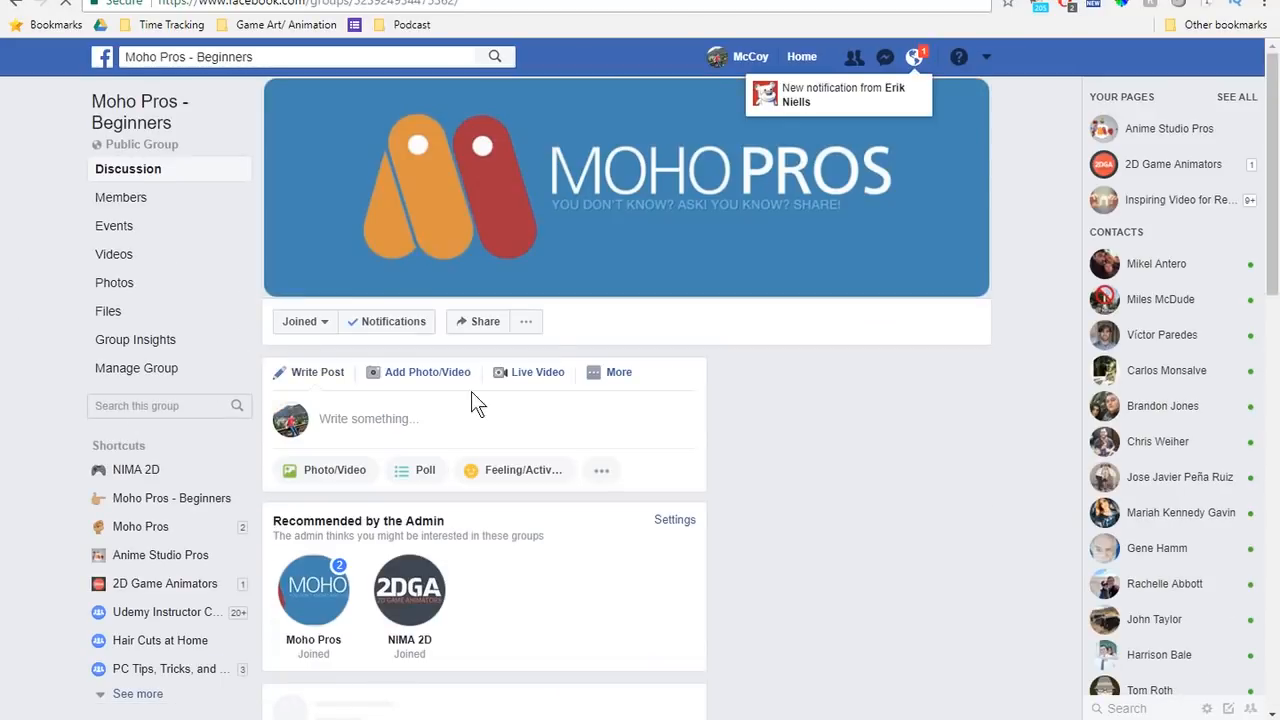
{"action": "left_click", "coordinate": [460, 420]}
{"action": "key", "text": "ctrl+v"}
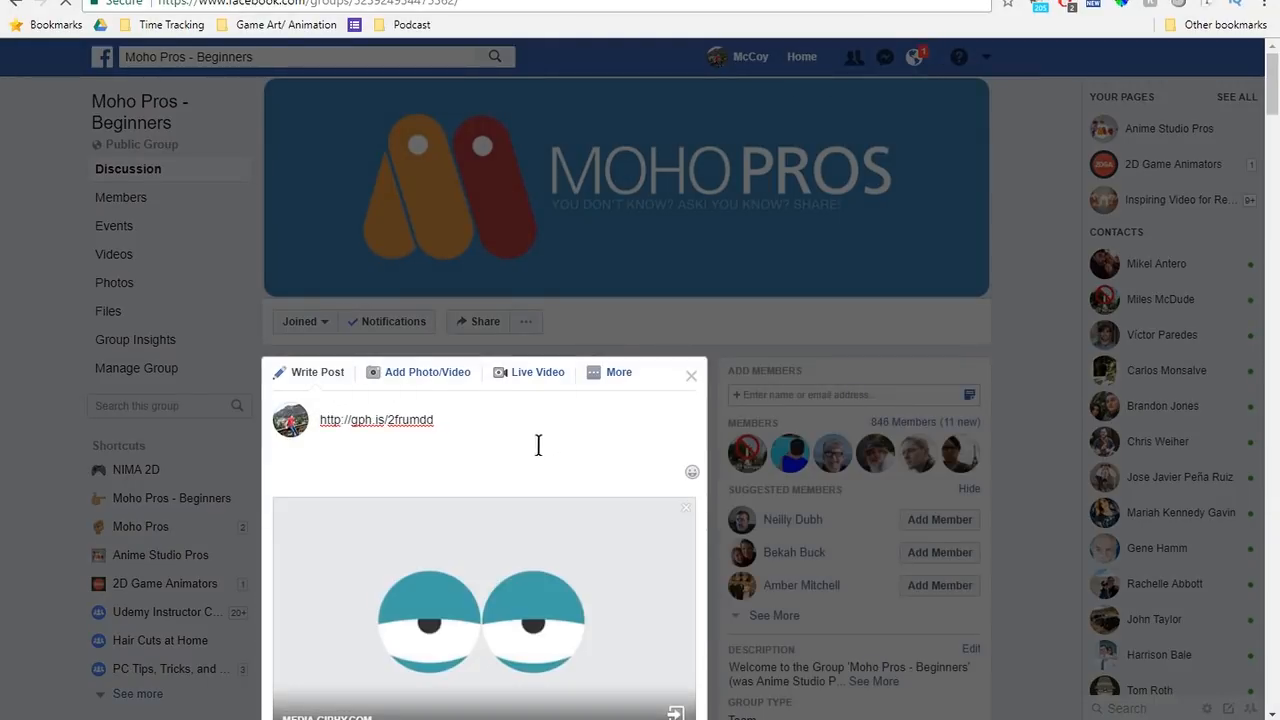
{"action": "scroll", "coordinate": [538, 445], "scroll_direction": "down", "scroll_amount": 3}
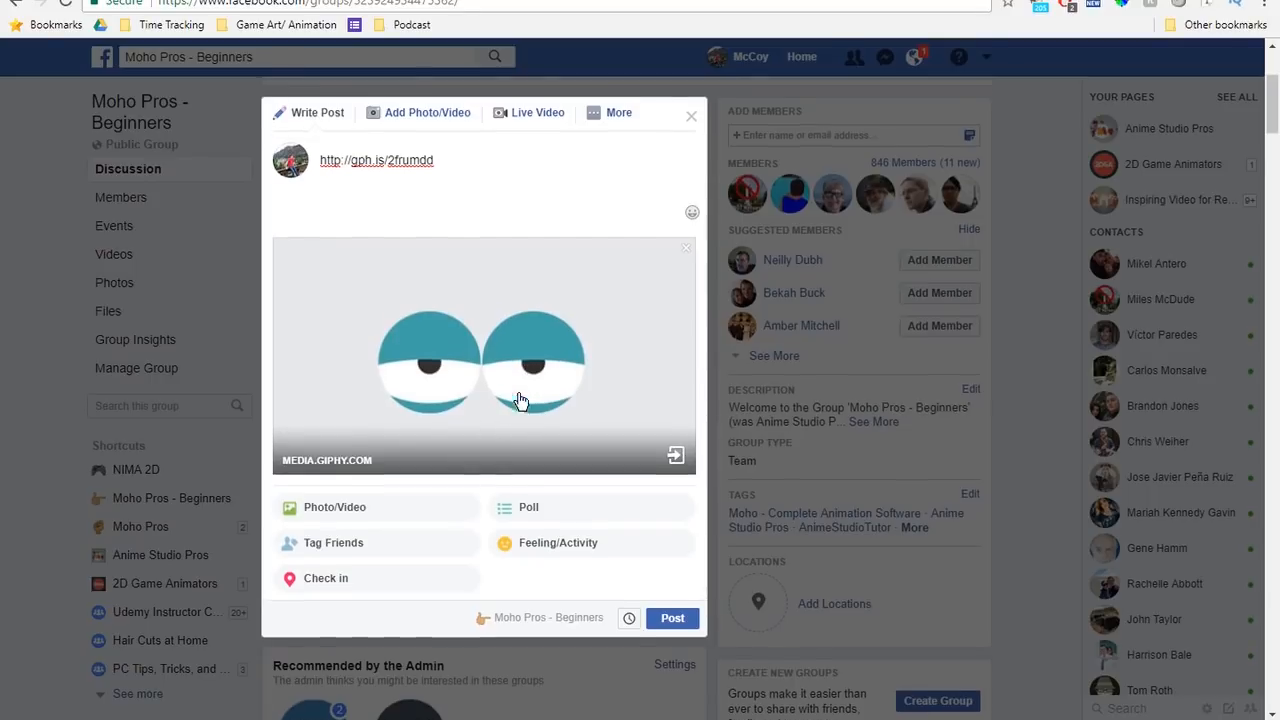
{"action": "scroll", "coordinate": [520, 400], "scroll_direction": "up", "scroll_amount": 1}
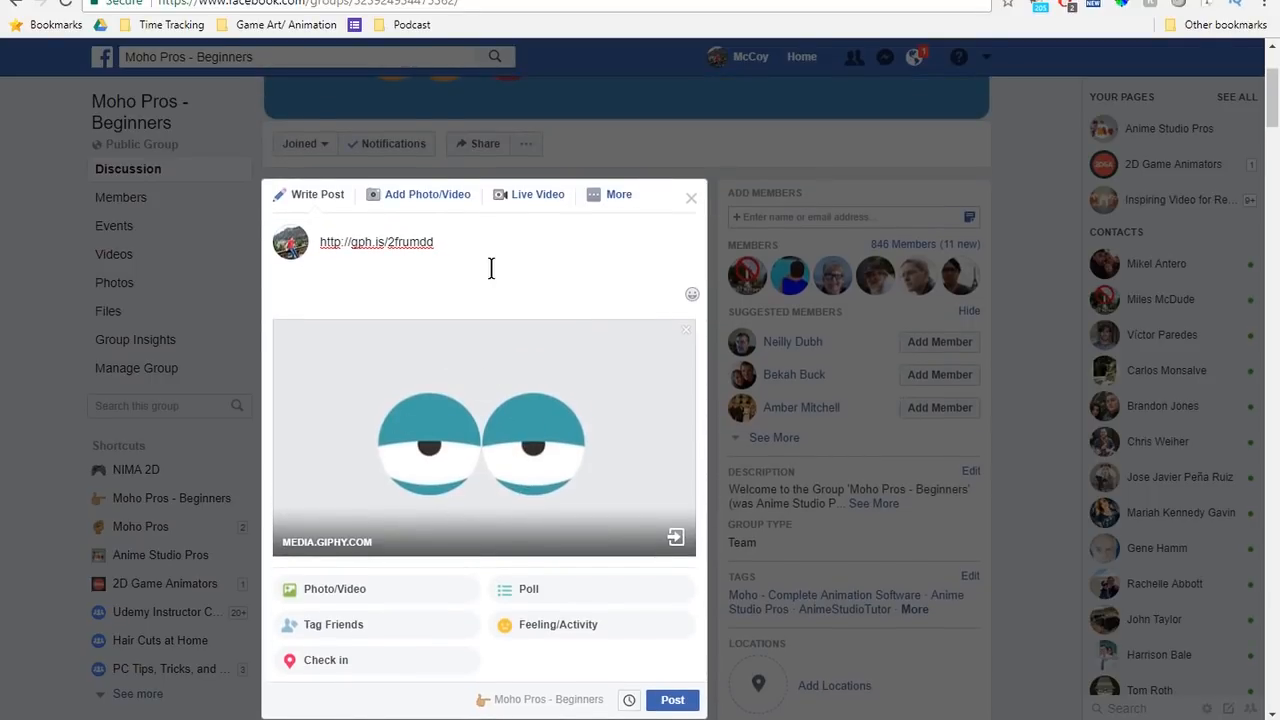
{"action": "triple_click", "coordinate": [396, 241]}
{"action": "key", "text": "BackSpace"}
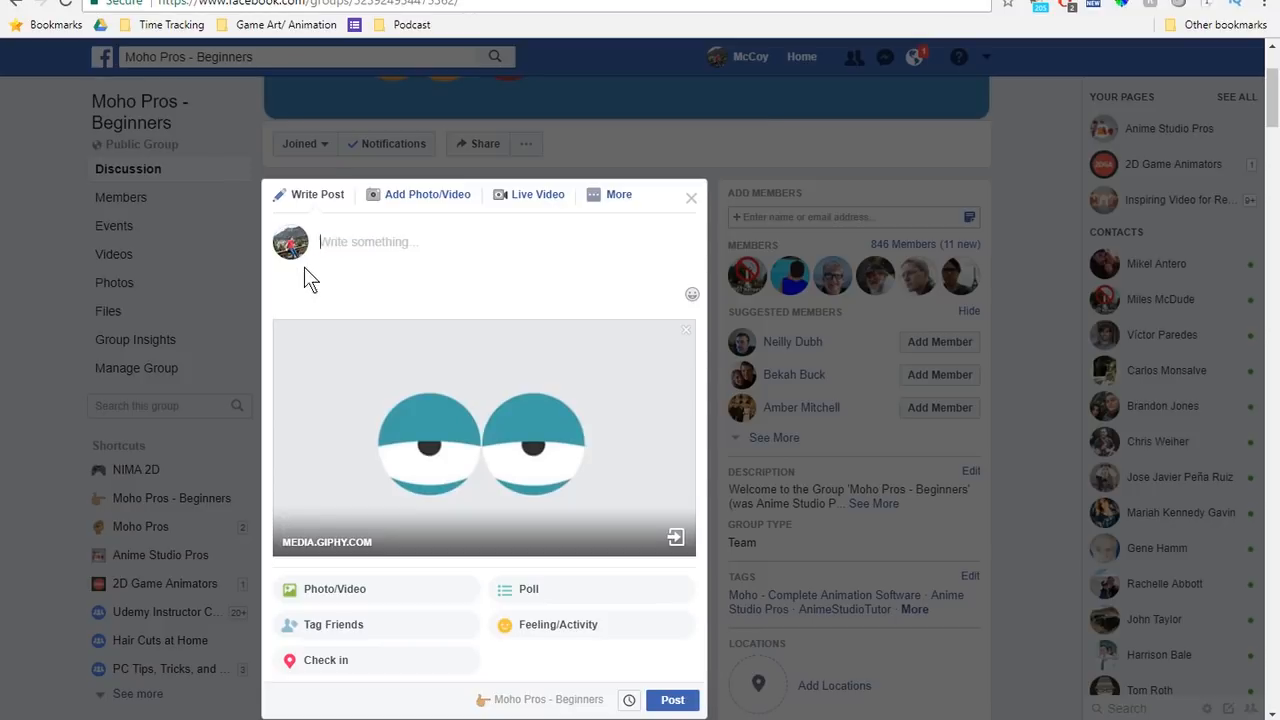
- Look over the draft post's GIF preview and posting options, and close the draft without publishing it
{"action": "scroll", "coordinate": [236, 405], "scroll_direction": "down", "scroll_amount": 2}
{"action": "scroll", "coordinate": [551, 449], "scroll_direction": "down", "scroll_amount": 1}
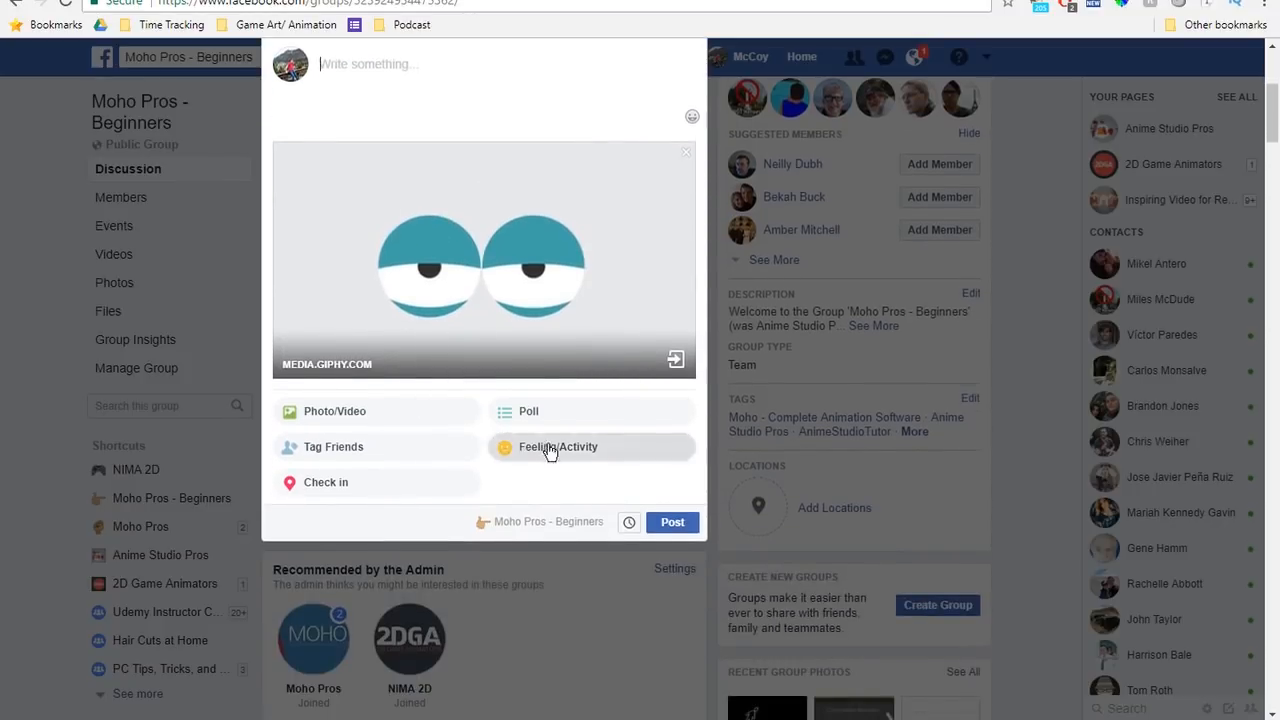
{"action": "scroll", "coordinate": [534, 414], "scroll_direction": "up", "scroll_amount": 2}
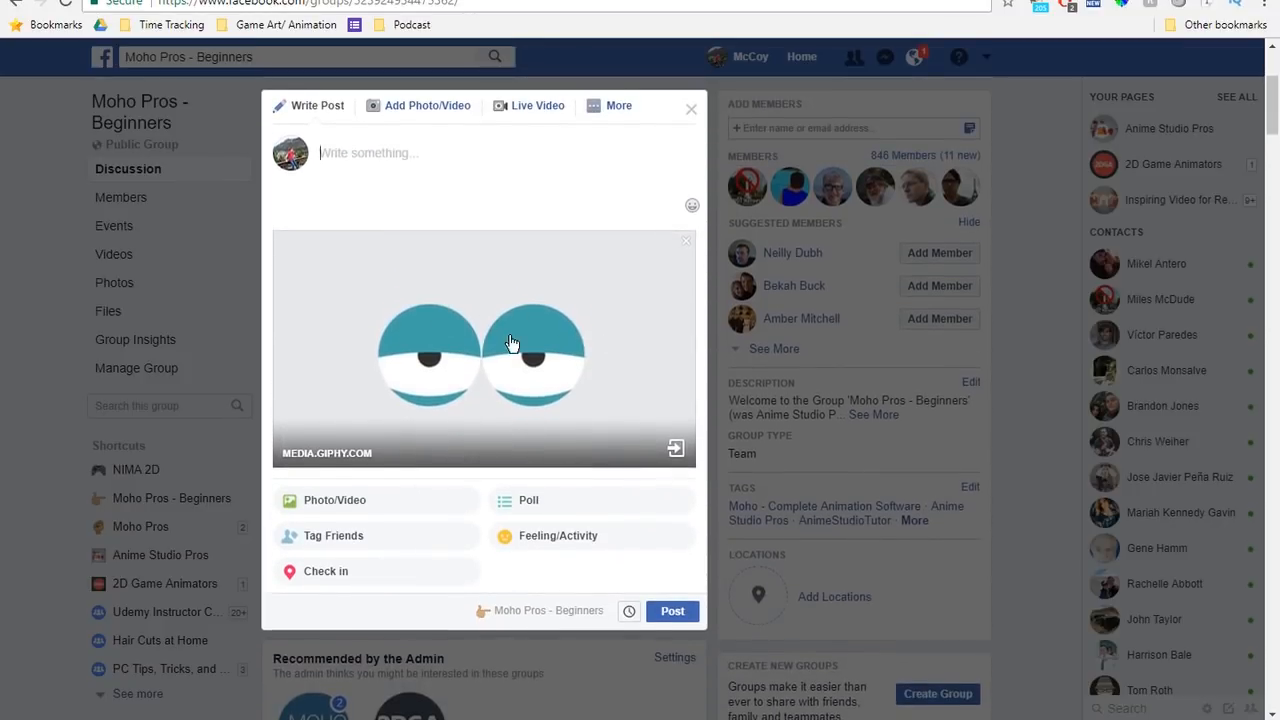
{"action": "scroll", "coordinate": [530, 335], "scroll_direction": "up", "scroll_amount": 2}
{"action": "left_click", "coordinate": [611, 292]}
{"action": "left_click", "coordinate": [691, 290]}
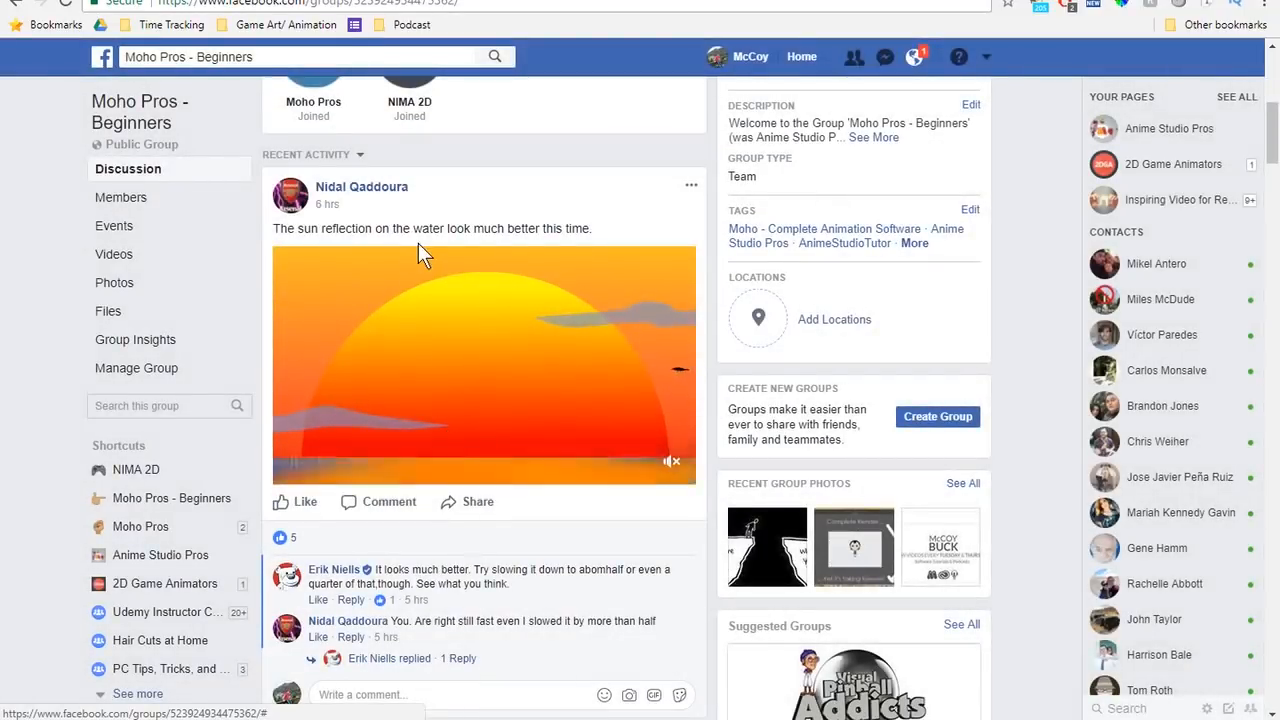